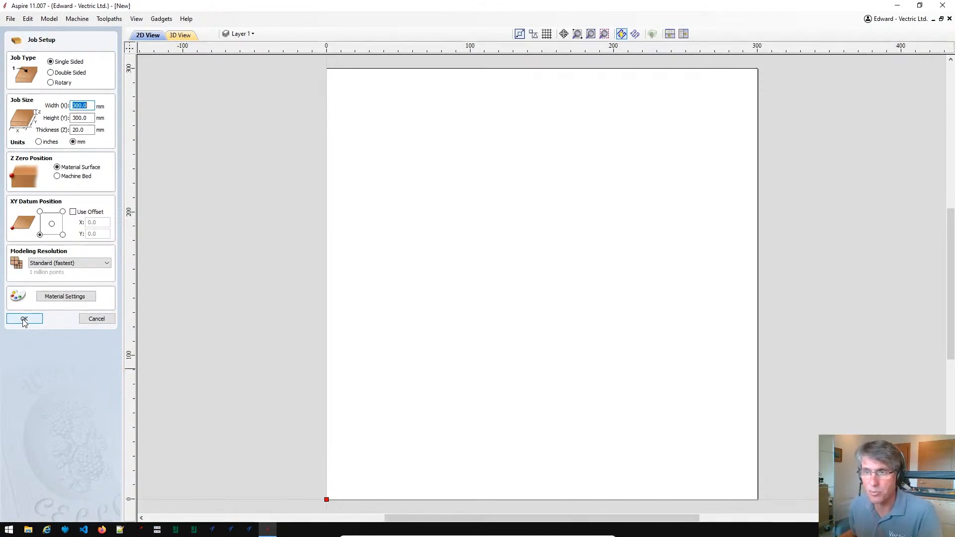
# - Accept the 300 × 300 × 20 mm job setup and draw a three-sided polygon with 150 mm sides centred at X 150, Y 150
pyautogui.click(24, 319)
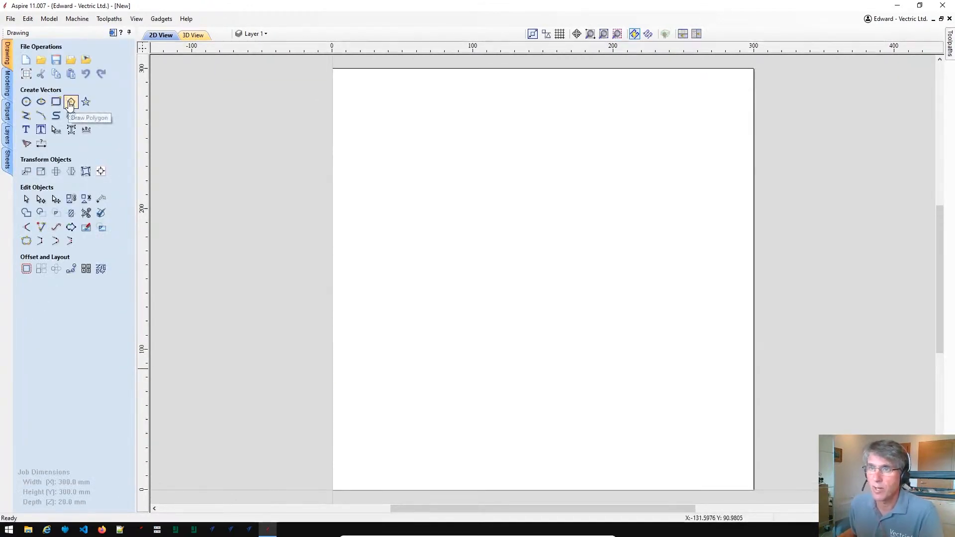
pyautogui.click(70, 102)
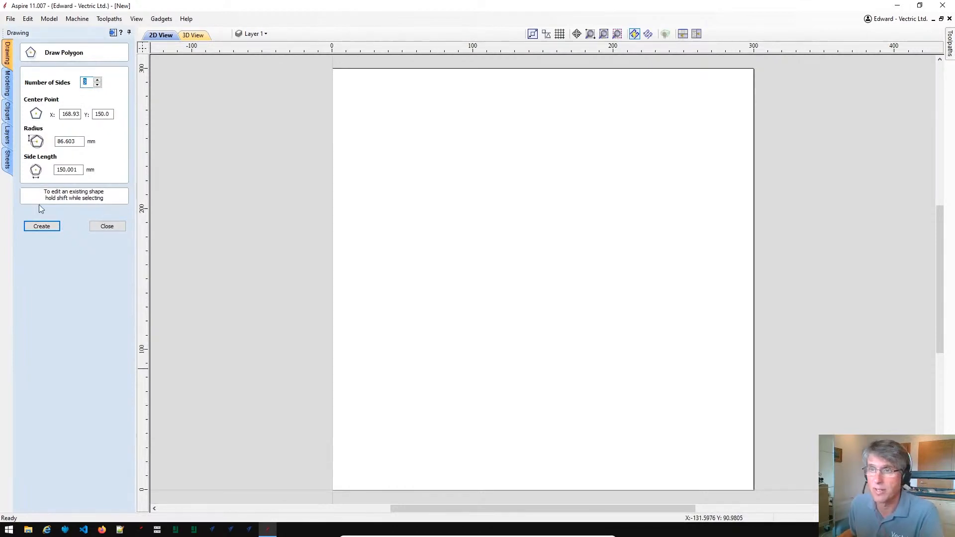
pyautogui.moveTo(81, 170); pyautogui.dragTo(17, 165)
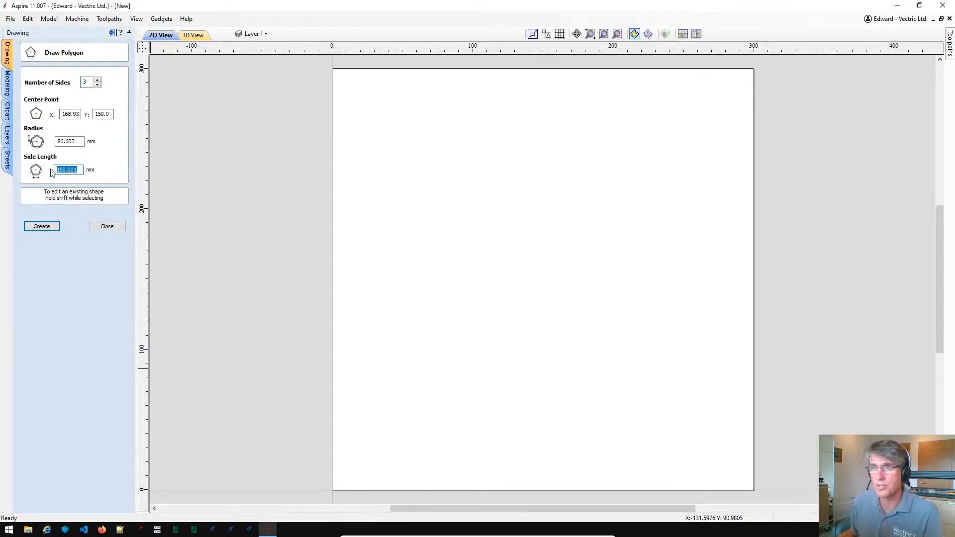
pyautogui.write('150')
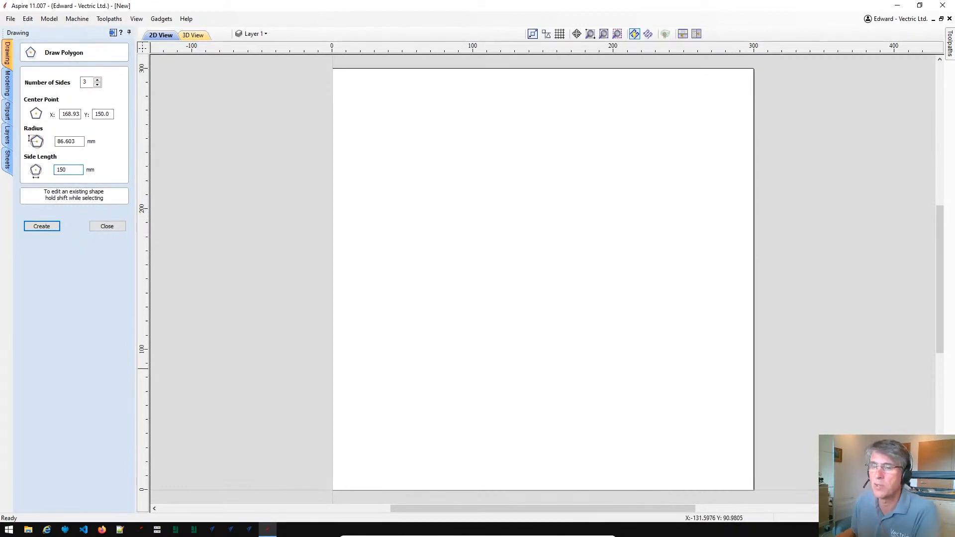
pyautogui.click(543, 280)
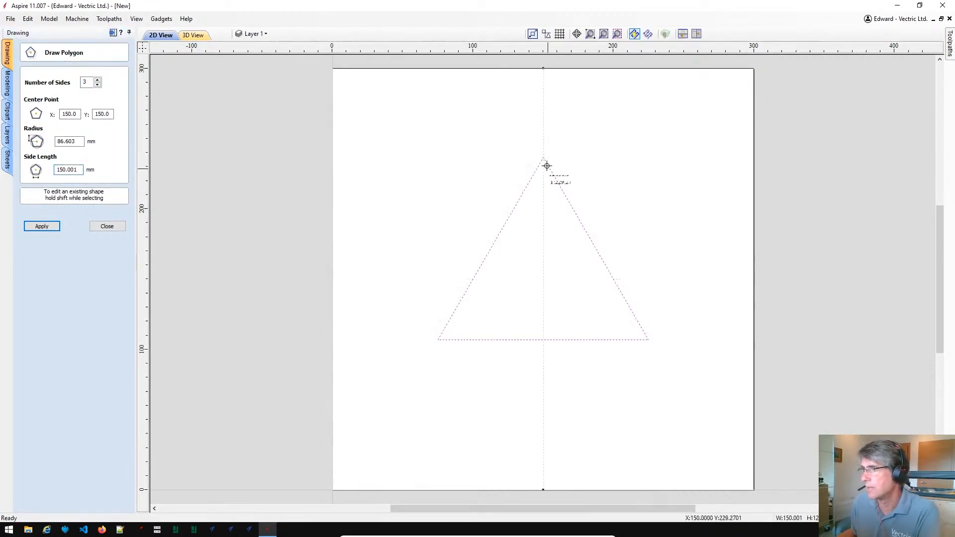
pyautogui.press('Escape')
pyautogui.click(693, 319)
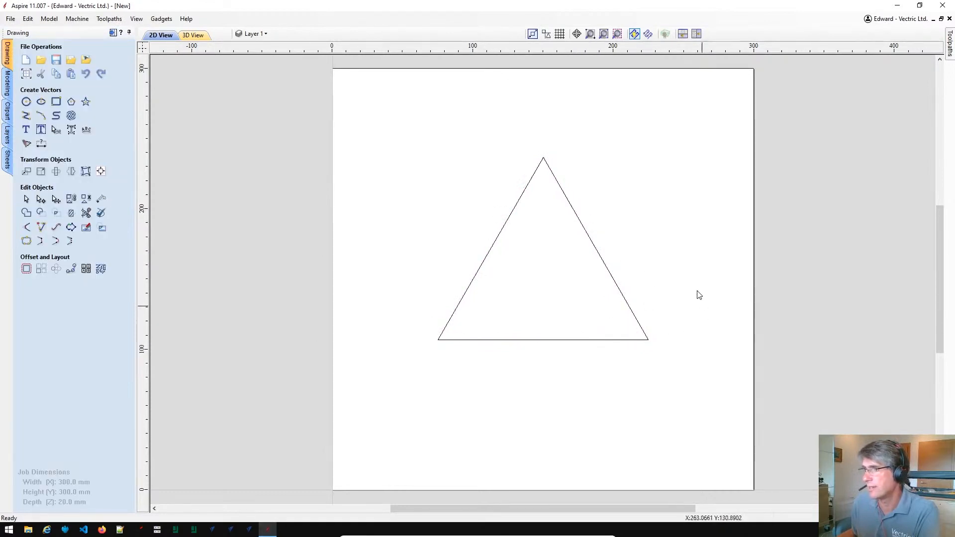
# - Draw a square-cornered rectangle 98.7 mm wide and 98.7 mm high beside the triangle
pyautogui.scroll(2, 676, 312)
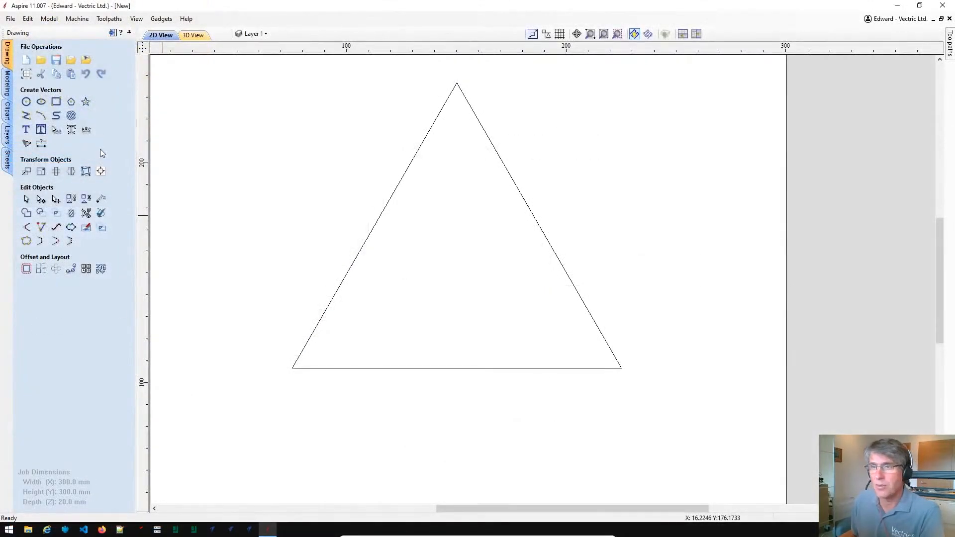
pyautogui.scroll(-2, 455, 269)
pyautogui.moveTo(506, 222); pyautogui.dragTo(435, 229, button='middle')
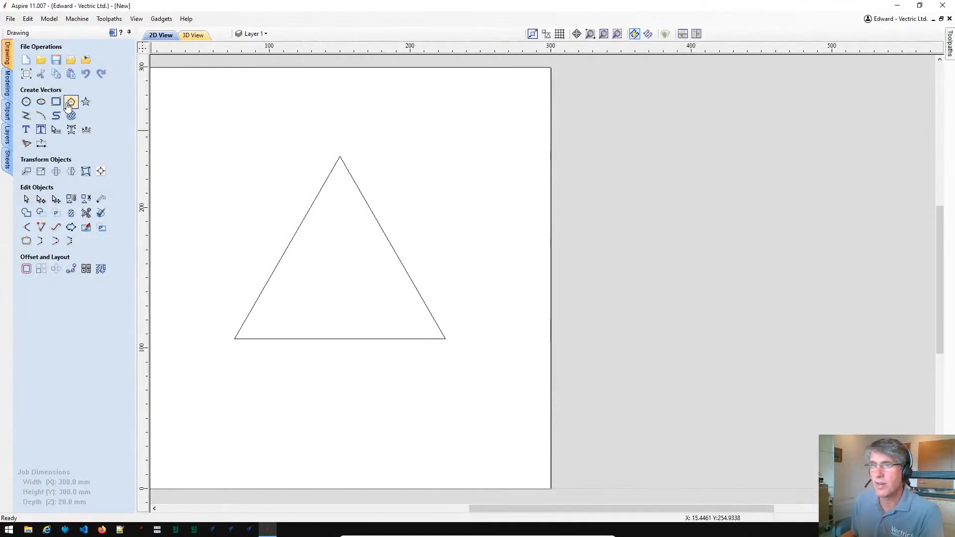
pyautogui.click(57, 103)
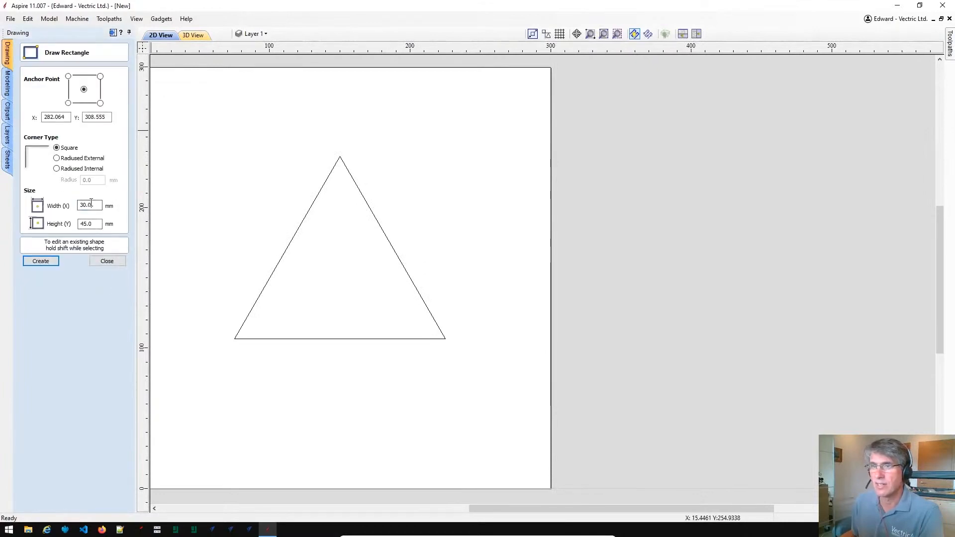
pyautogui.write('9')
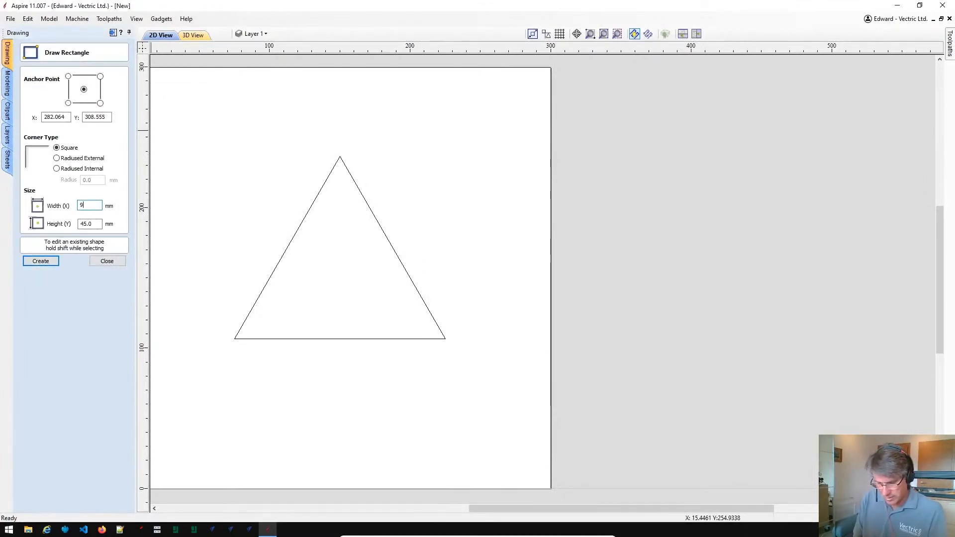
pyautogui.write('8.7')
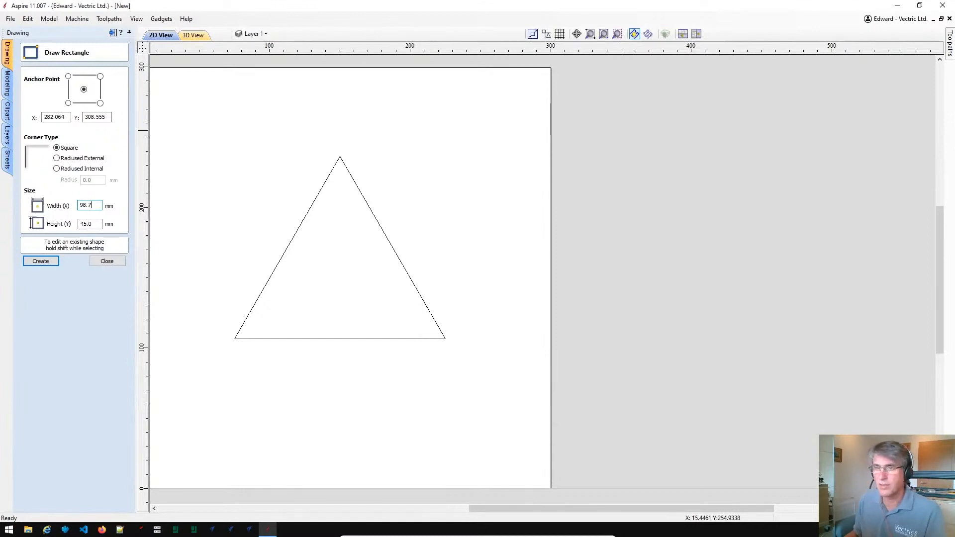
pyautogui.press('Tab')
pyautogui.write('98.7')
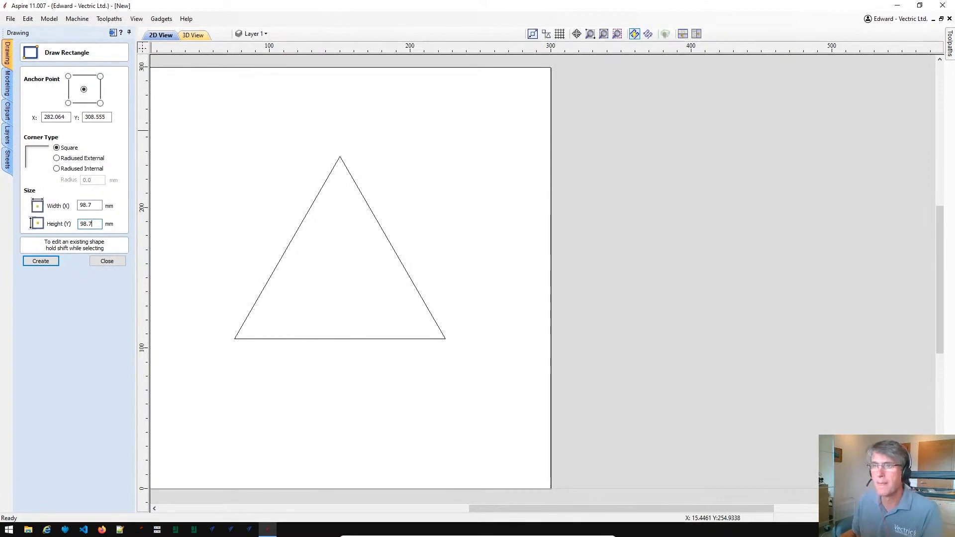
pyautogui.click(495, 234)
pyautogui.press('Escape')
# - Move the square into the upper-right corner of the job area, clear of the triangle, and deselect it
pyautogui.click(466, 301)
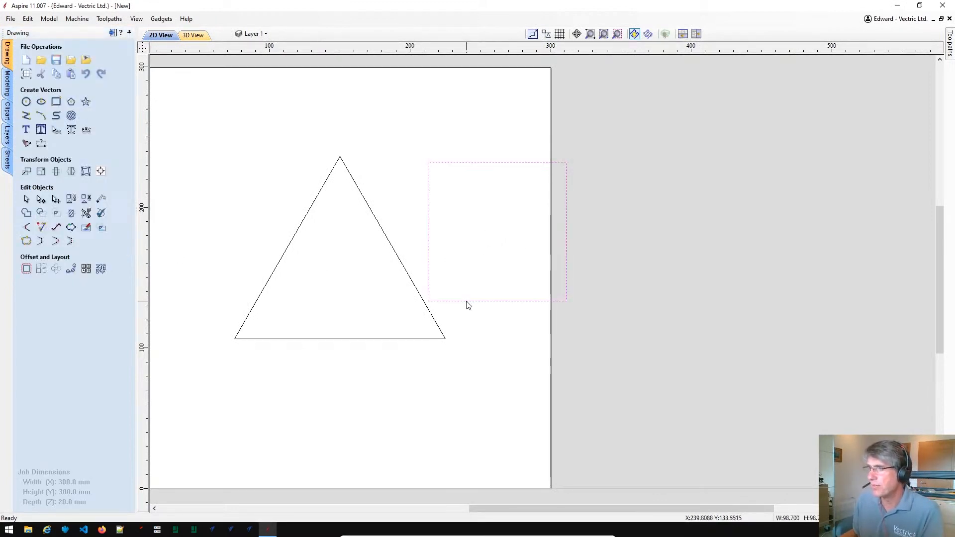
pyautogui.moveTo(466, 300); pyautogui.dragTo(496, 338)
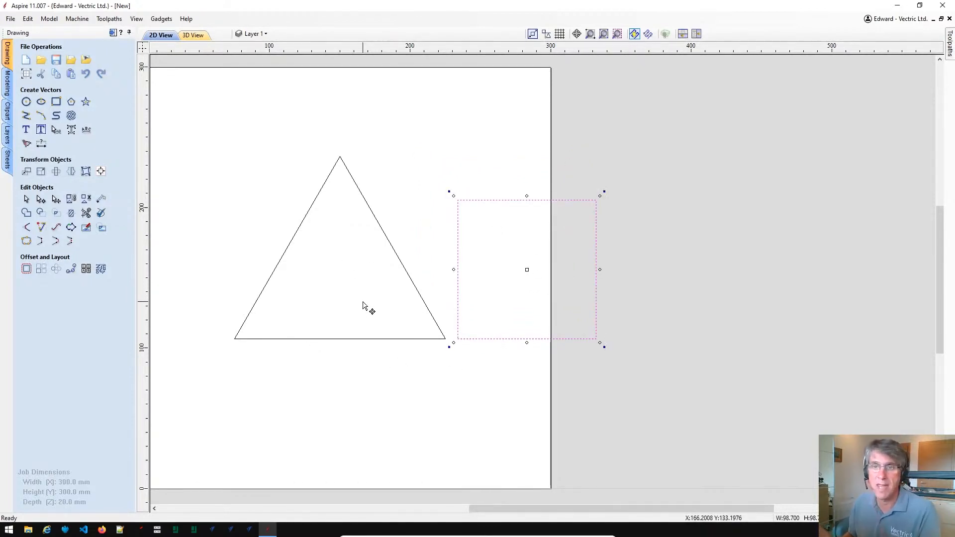
pyautogui.click(507, 291)
pyautogui.scroll(-1, 485, 244)
pyautogui.click(526, 221)
pyautogui.moveTo(520, 219); pyautogui.dragTo(472, 123)
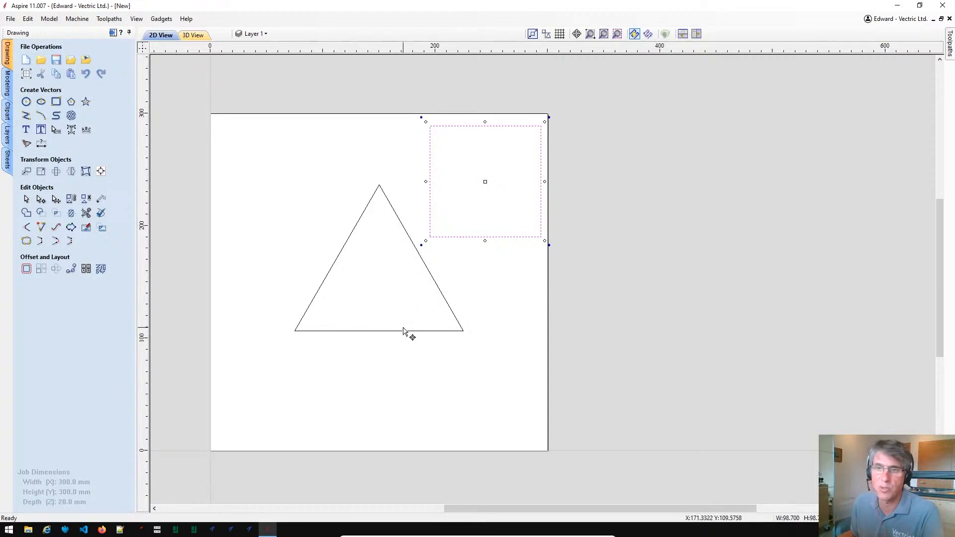
pyautogui.click(390, 341)
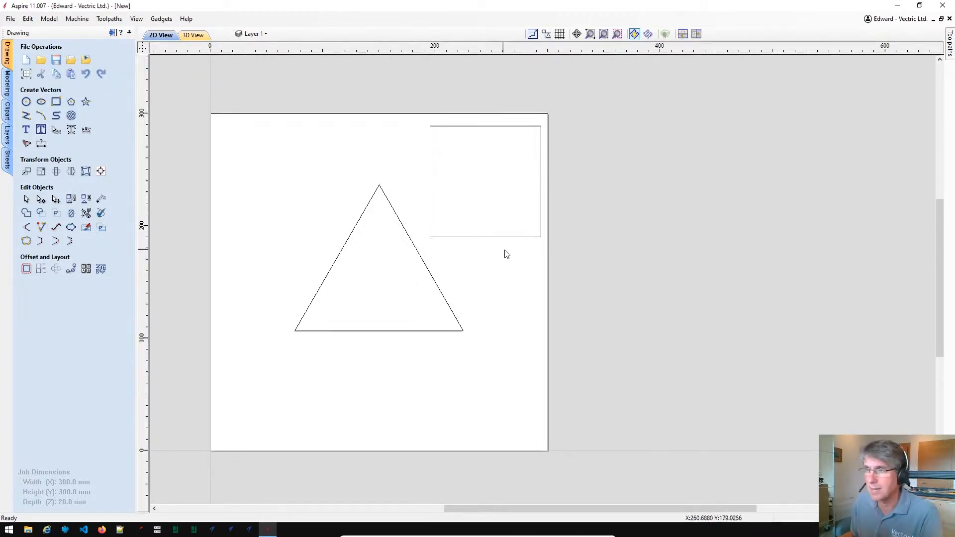
# - Draw a vertical line from the midpoint of the triangle's left side straight down to its base
pyautogui.scroll(2, 505, 254)
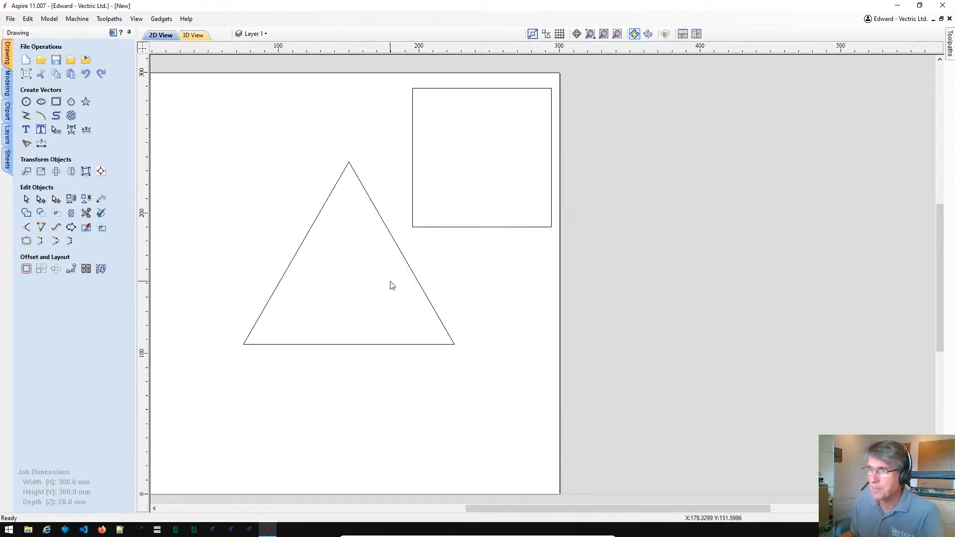
pyautogui.scroll(1, 326, 208)
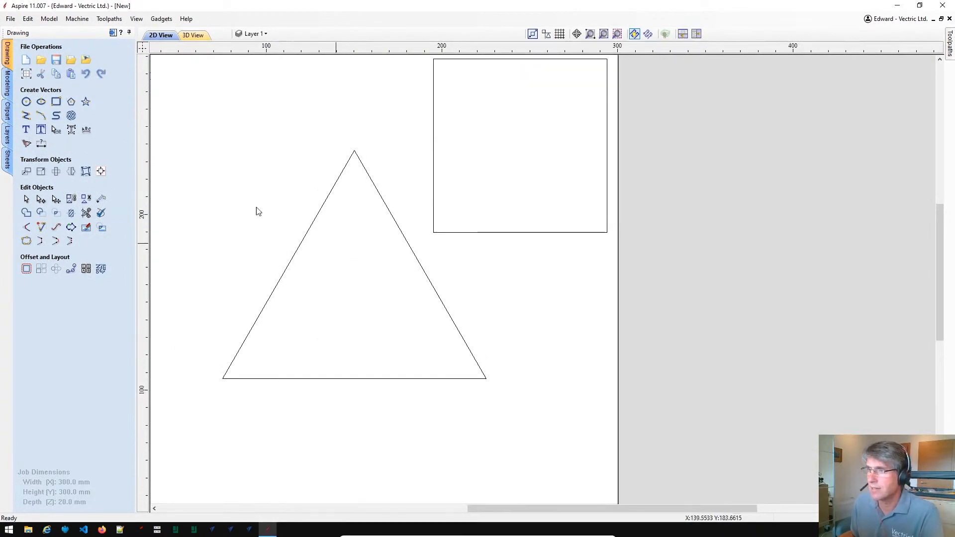
pyautogui.click(26, 116)
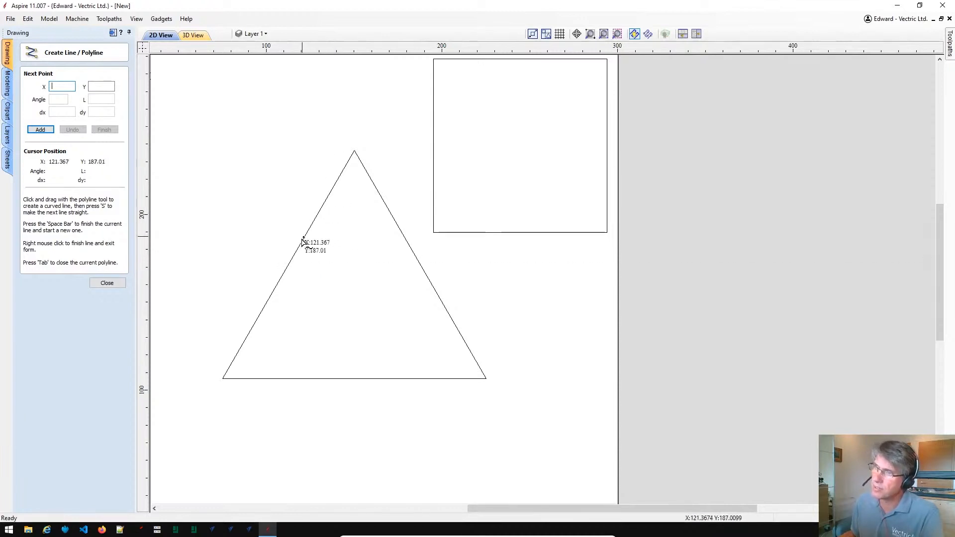
pyautogui.click(289, 263)
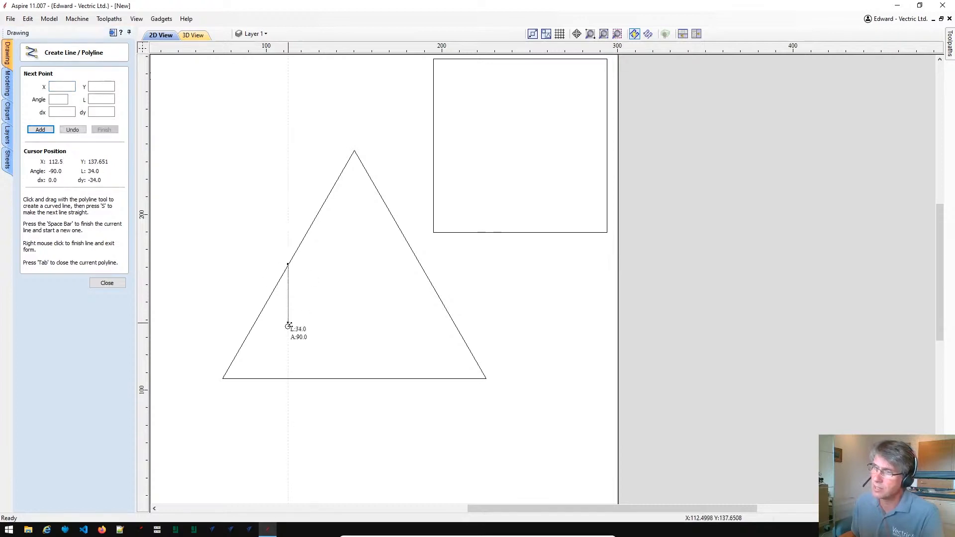
pyautogui.click(289, 379)
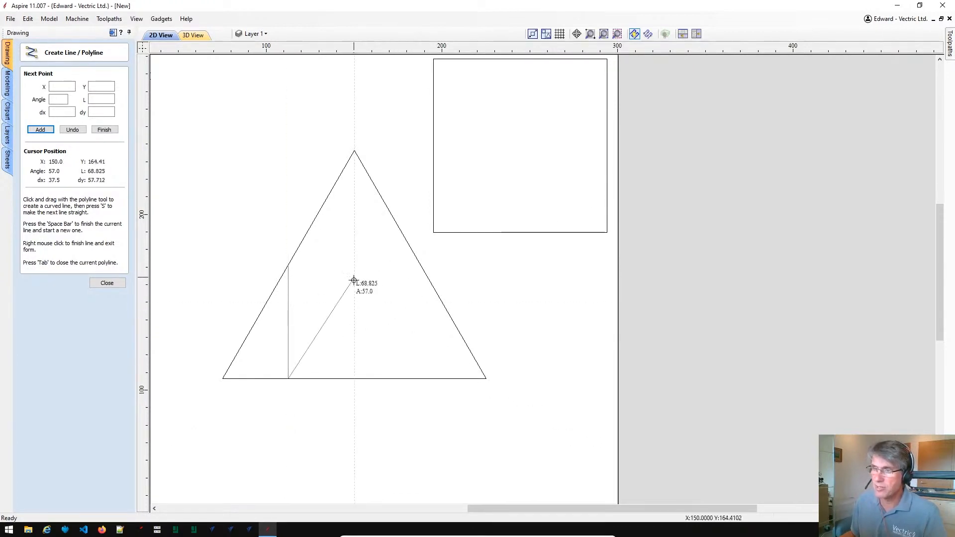
pyautogui.press('space')
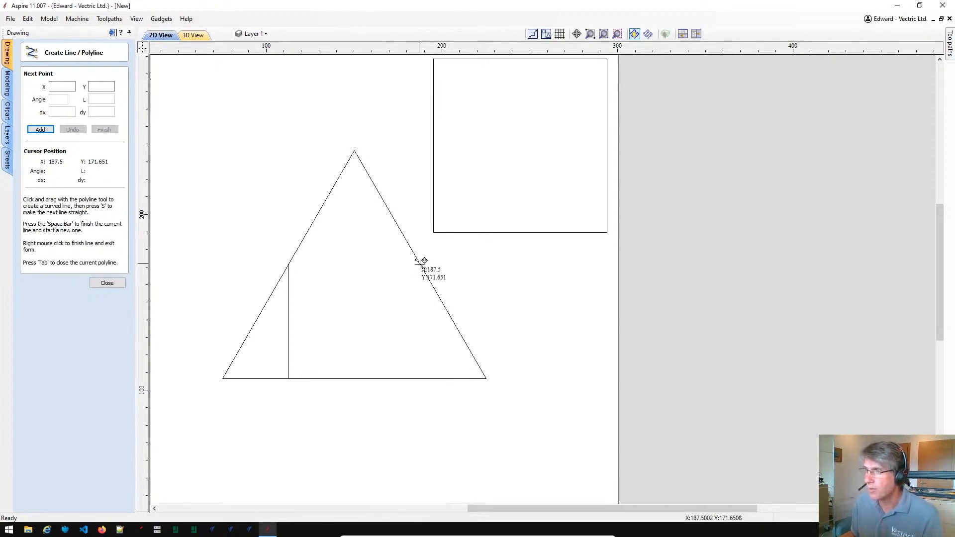
# - Draw a vertical line from the midpoint of the triangle's right side straight down to its base
pyautogui.click(421, 265)
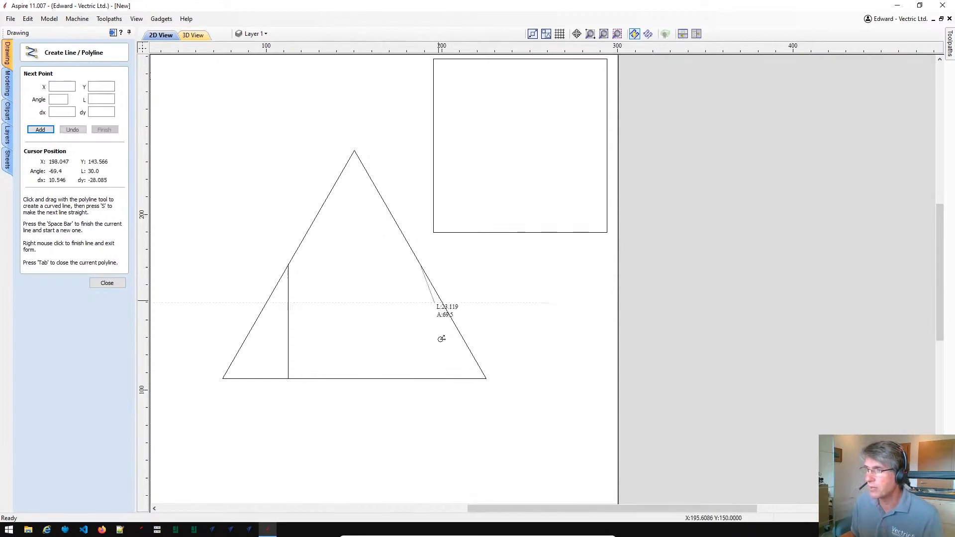
pyautogui.click(420, 379)
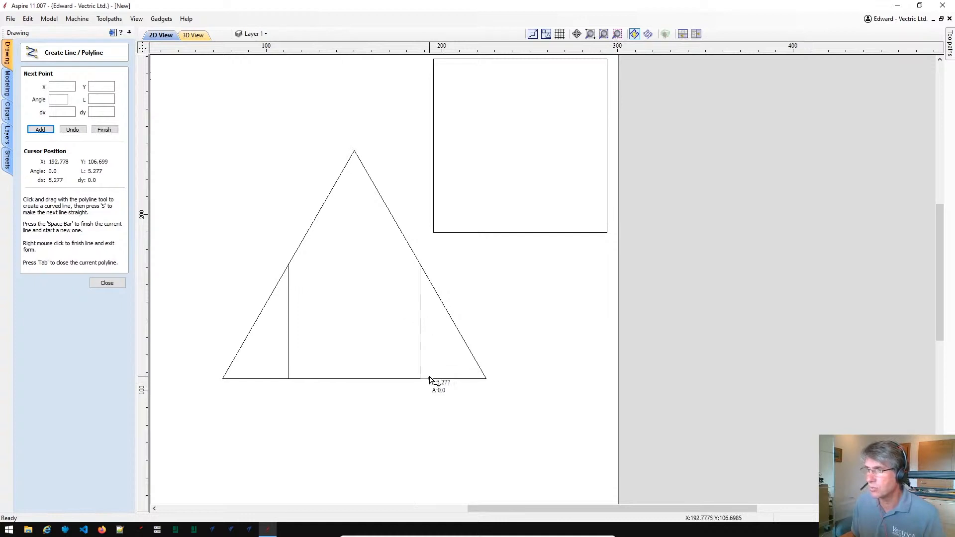
pyautogui.press('space')
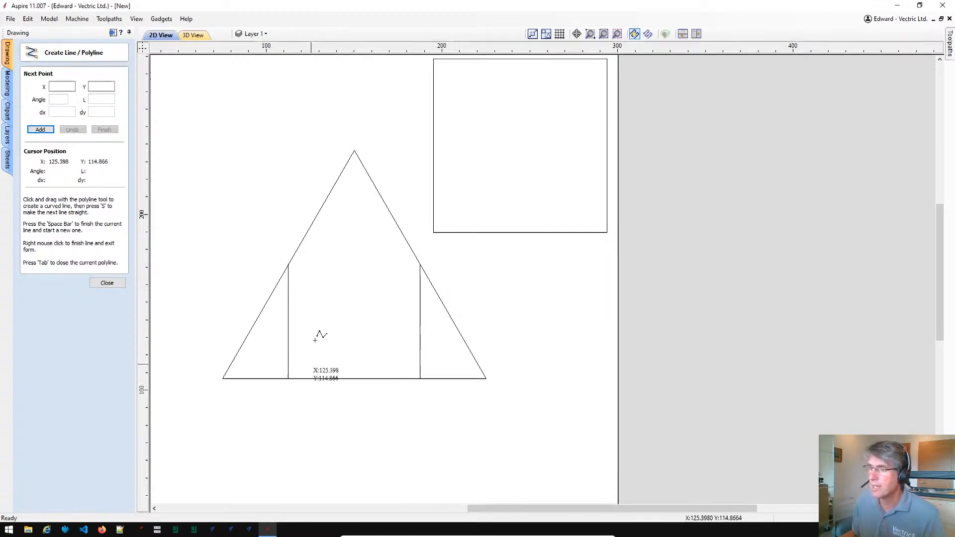
# - Draw a diagonal line from the midpoint of the triangle's right side to the lower end of the left vertical line
pyautogui.click(420, 264)
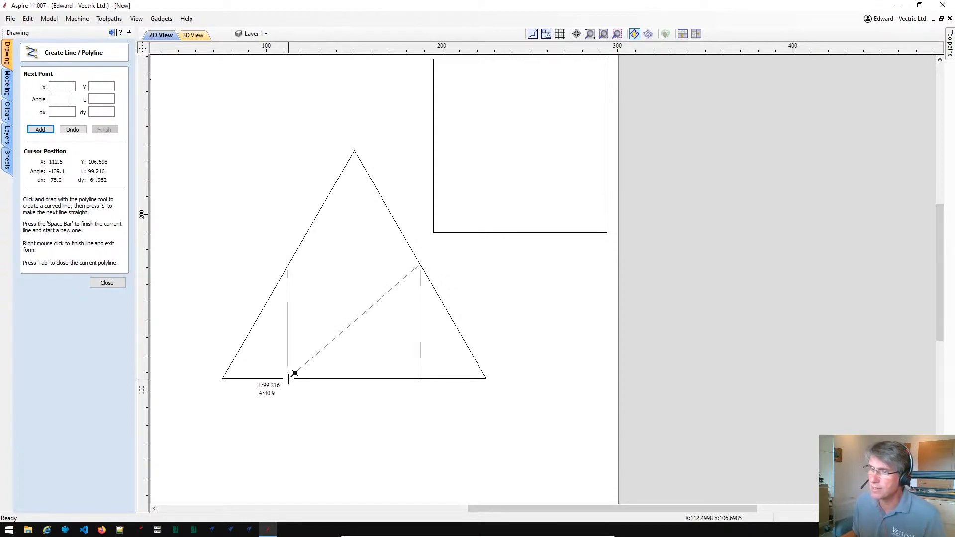
pyautogui.click(289, 378)
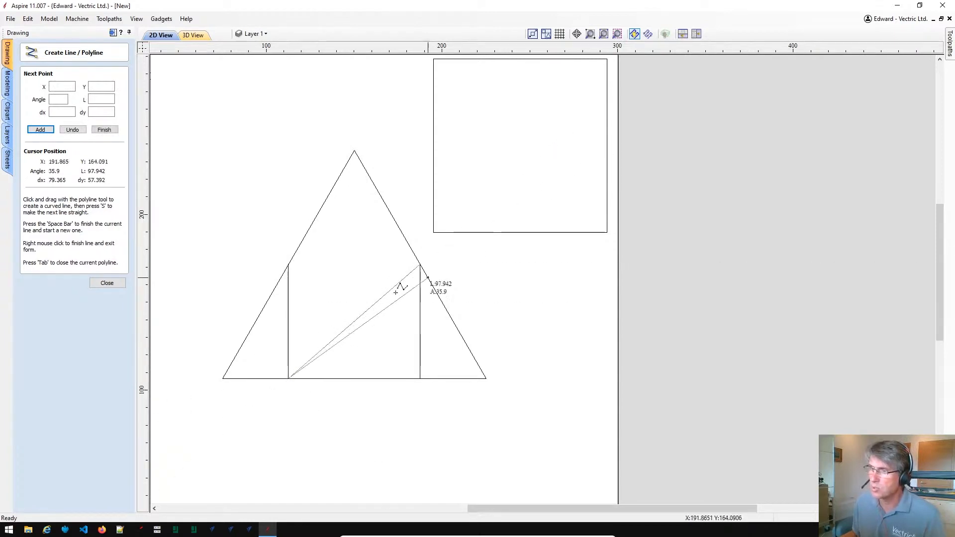
pyautogui.press('space')
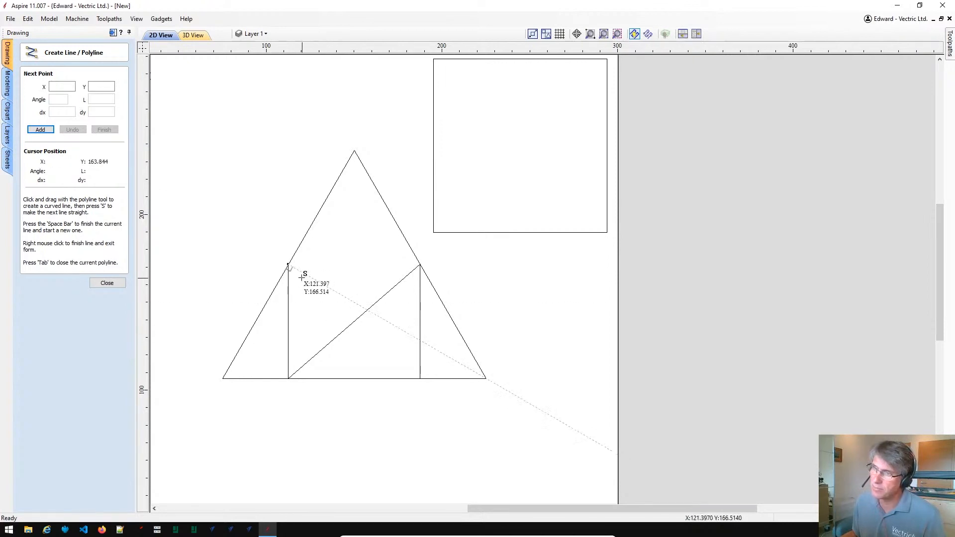
# - Draw a line from the diagonal's midpoint, perpendicular to it, towards the triangle's left side, spanning about 27.5 mm horizontally and 31.7 mm vertically
pyautogui.click(358, 319)
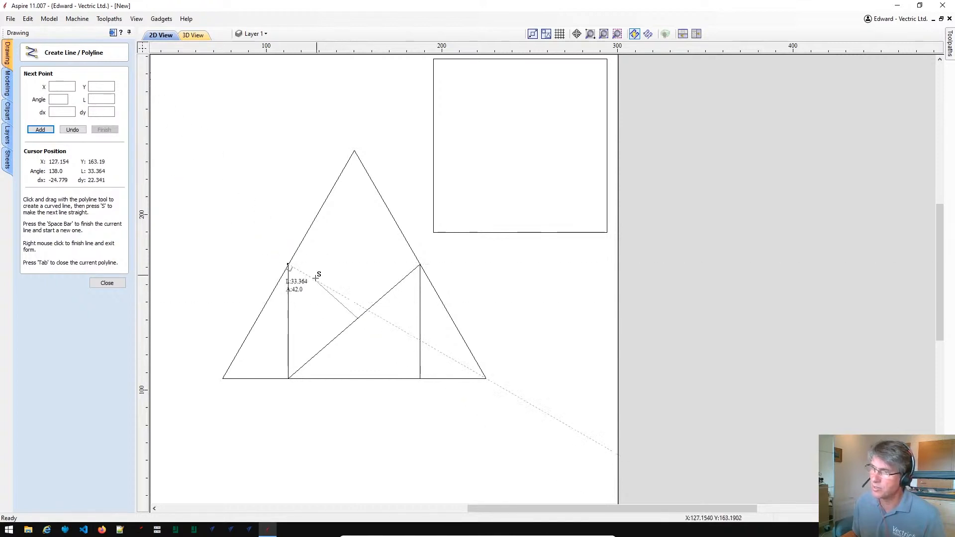
pyautogui.rightClick(370, 333)
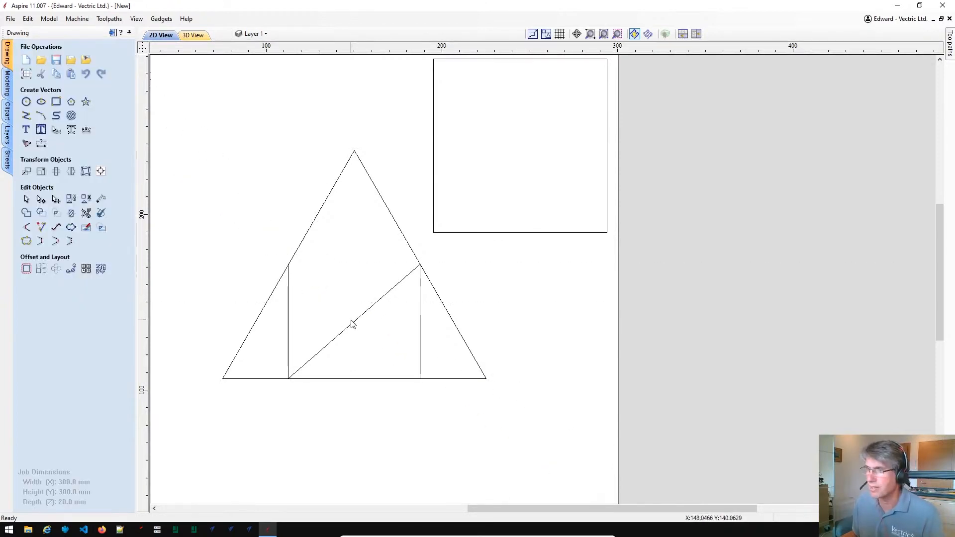
pyautogui.click(26, 115)
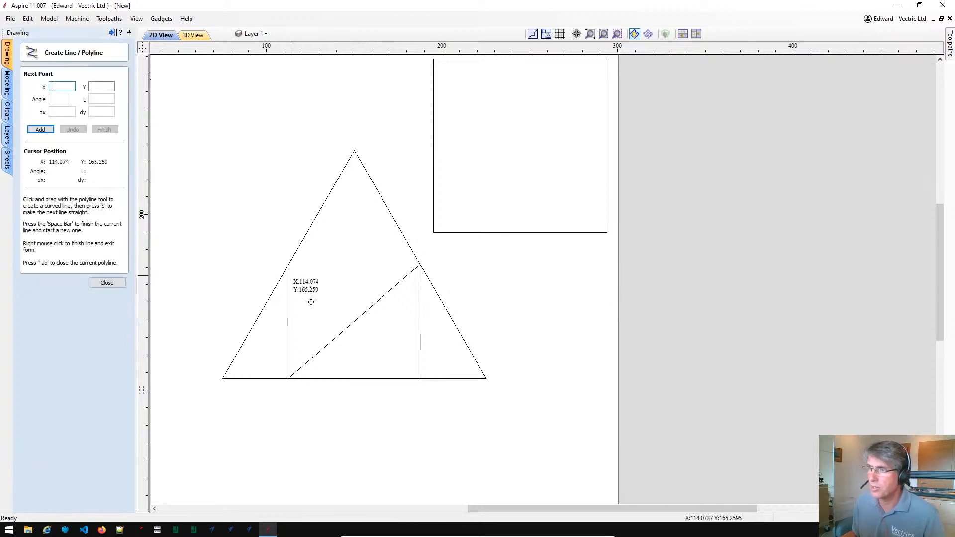
pyautogui.click(352, 321)
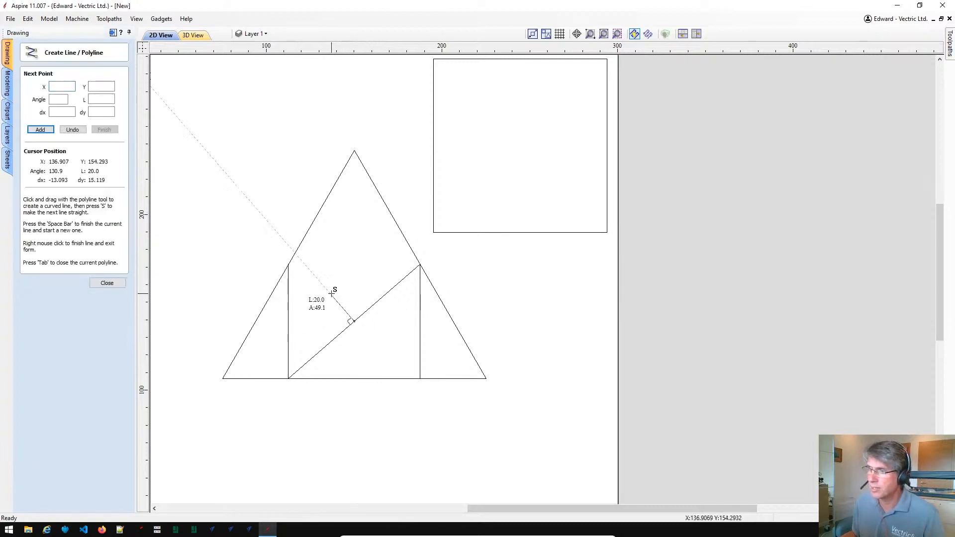
pyautogui.rightClick(308, 265)
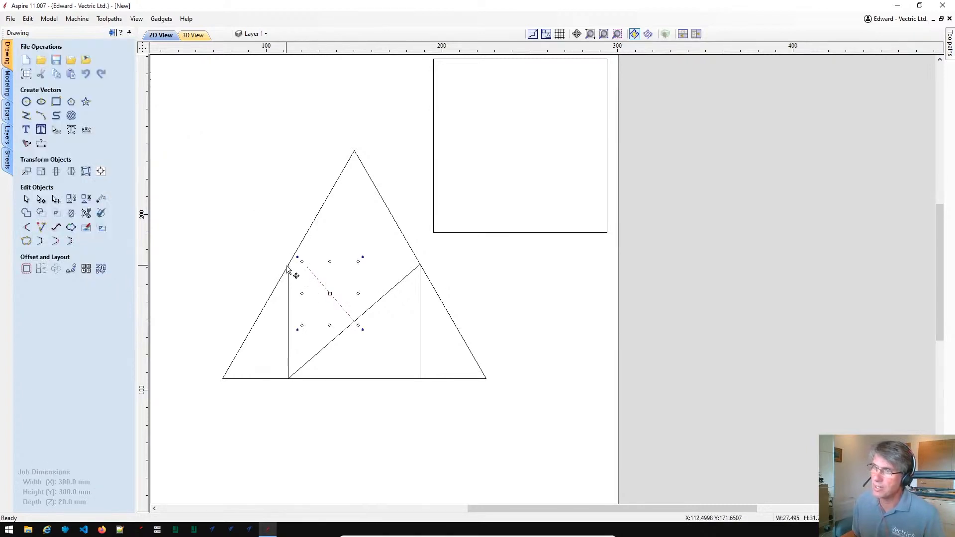
# - Move the perpendicular line so its upper end sits on the midpoint of the triangle's left side, and leave it selected
pyautogui.moveTo(308, 267); pyautogui.dragTo(290, 265)
pyautogui.click(309, 332)
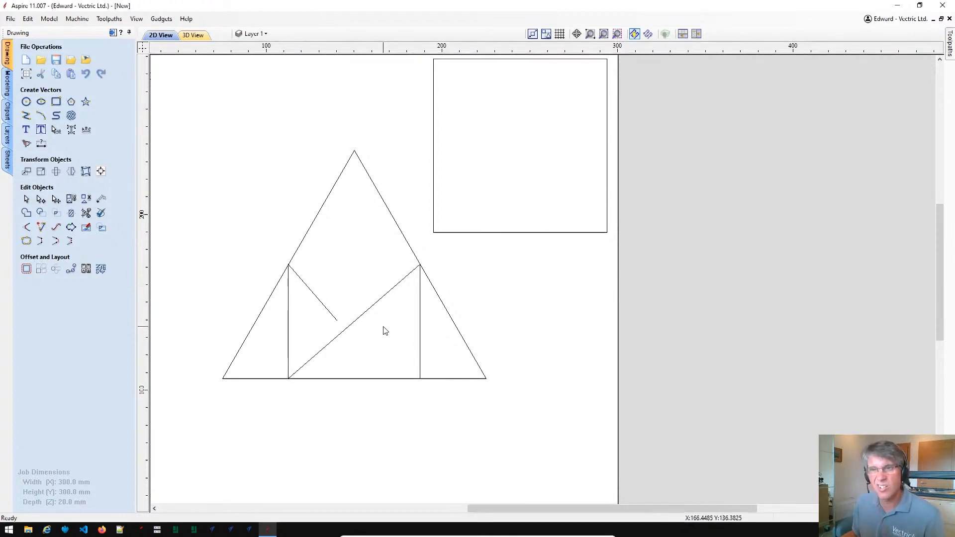
pyautogui.click(324, 308)
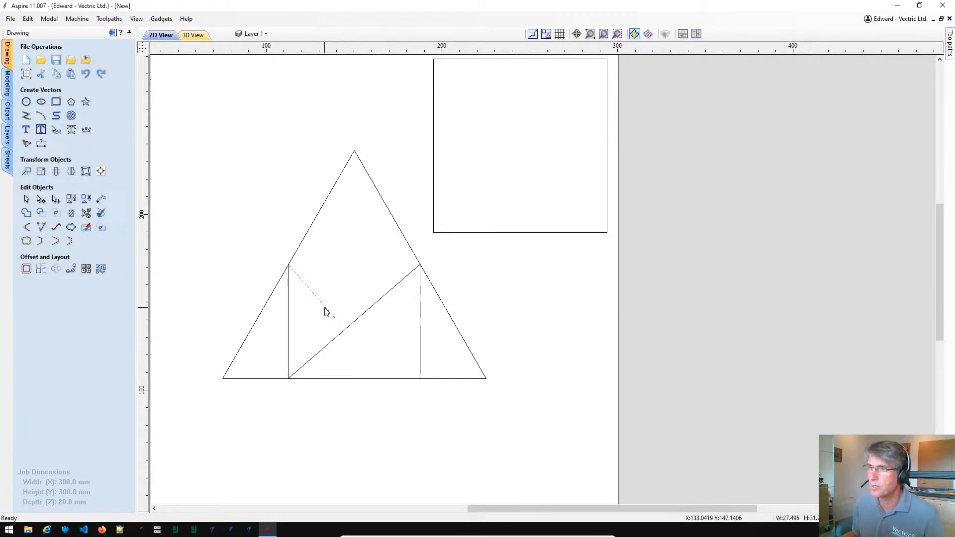
# - Copy the selected perpendicular line so the copy's lower end sits on the foot of the right vertical line
pyautogui.moveTo(340, 320); pyautogui.dragTo(419, 378)
pyautogui.click(409, 386)
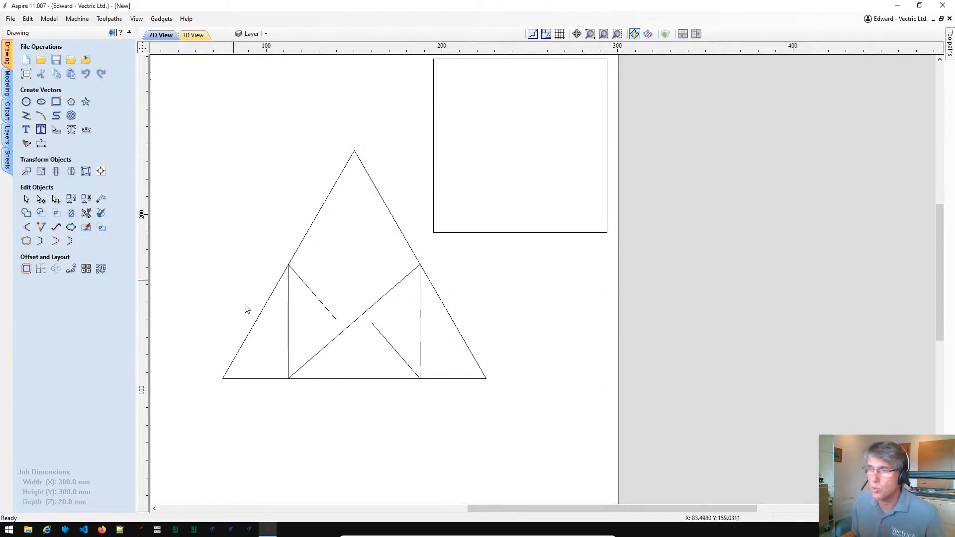
# - Extend both short perpendicular lines to meet the triangle's long diagonal using Extend Vectors
pyautogui.click(309, 290)
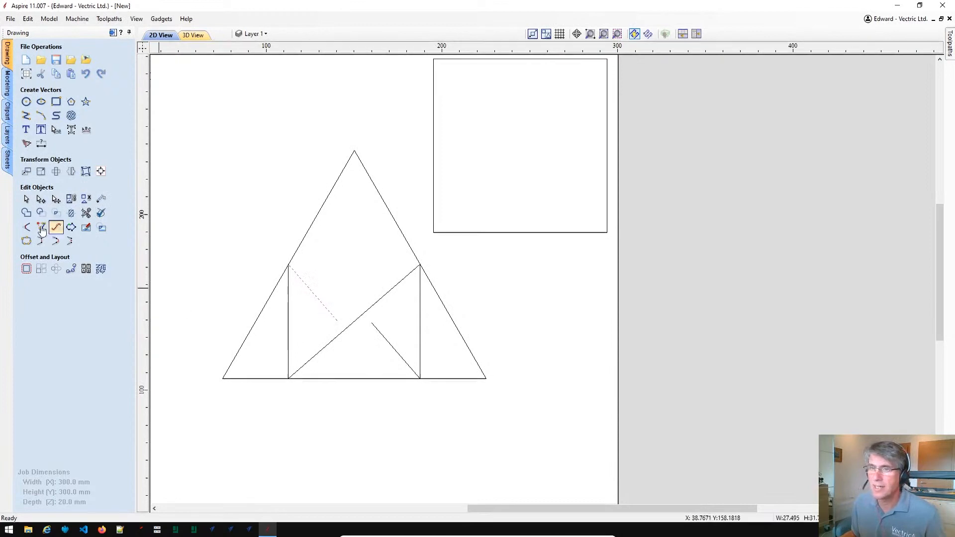
pyautogui.click(41, 228)
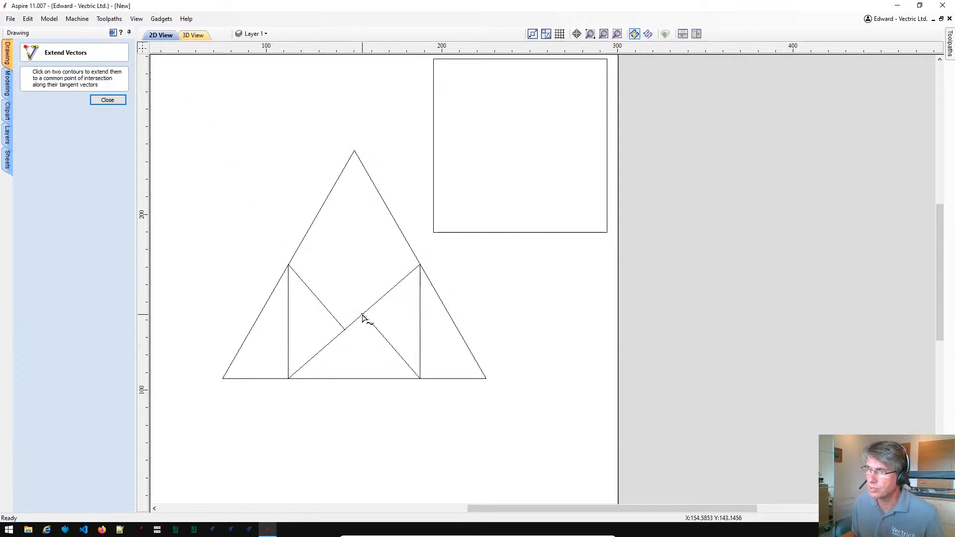
pyautogui.press('Escape')
pyautogui.click(370, 331)
pyautogui.click(351, 342)
pyautogui.scroll(3, 351, 342)
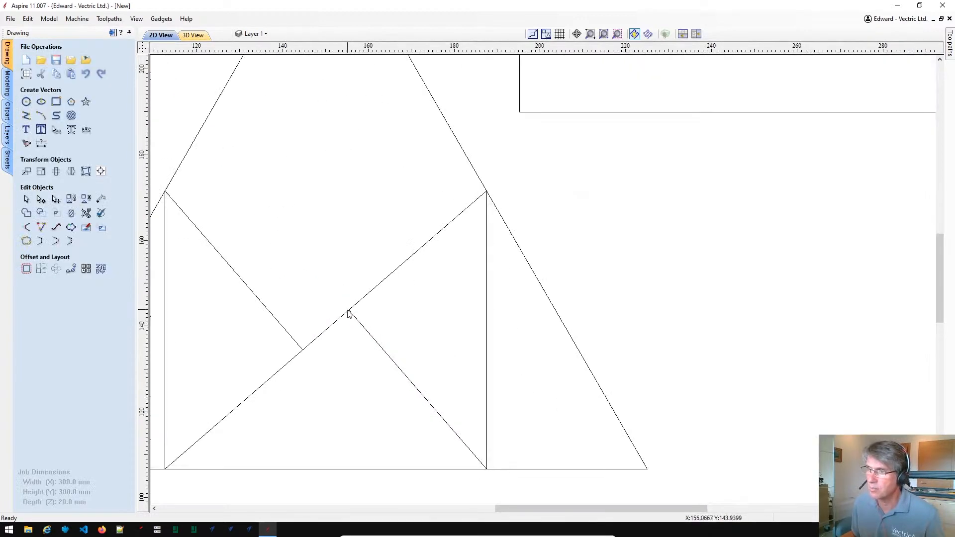
pyautogui.scroll(-2, 318, 365)
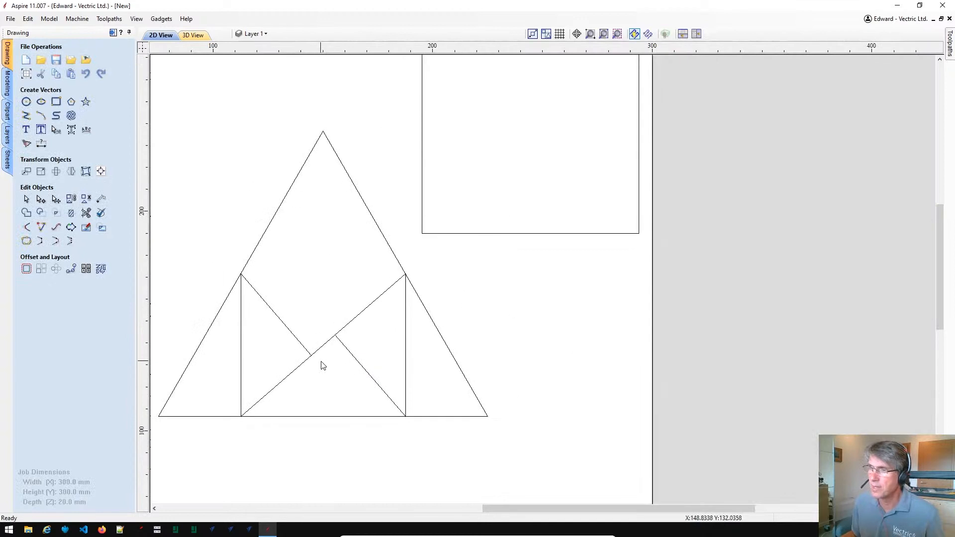
# - Delete the two vertical helper lines inside the triangle
pyautogui.click(241, 349)
pyautogui.press('Delete')
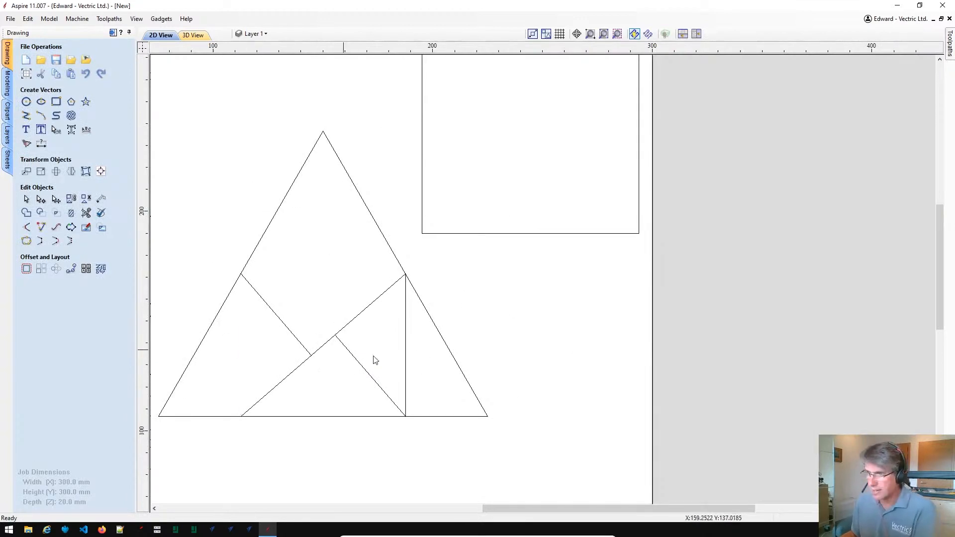
pyautogui.click(405, 355)
pyautogui.press('Delete')
pyautogui.scroll(-2, 354, 380)
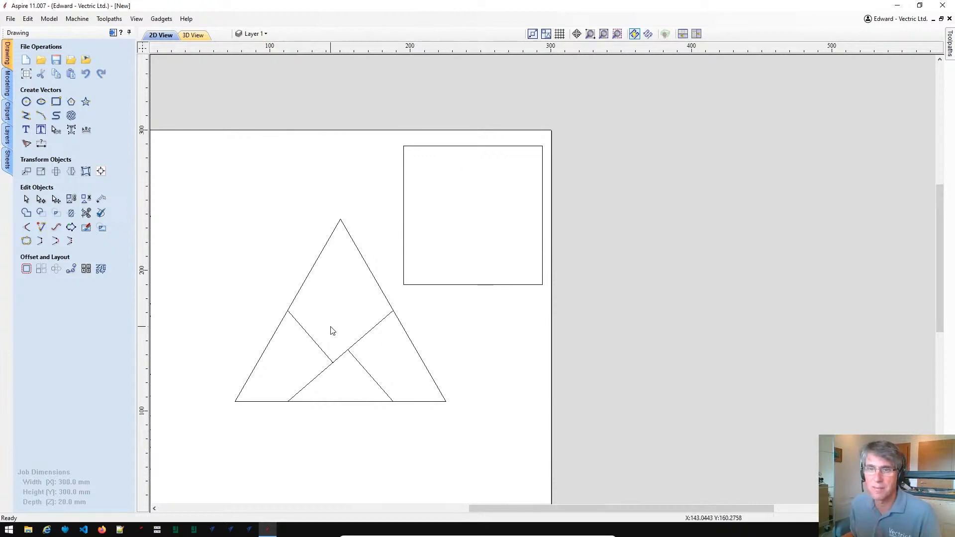
# - Rename the existing layer to "Construction"
pyautogui.scroll(-1, 356, 405)
pyautogui.scroll(1, 424, 386)
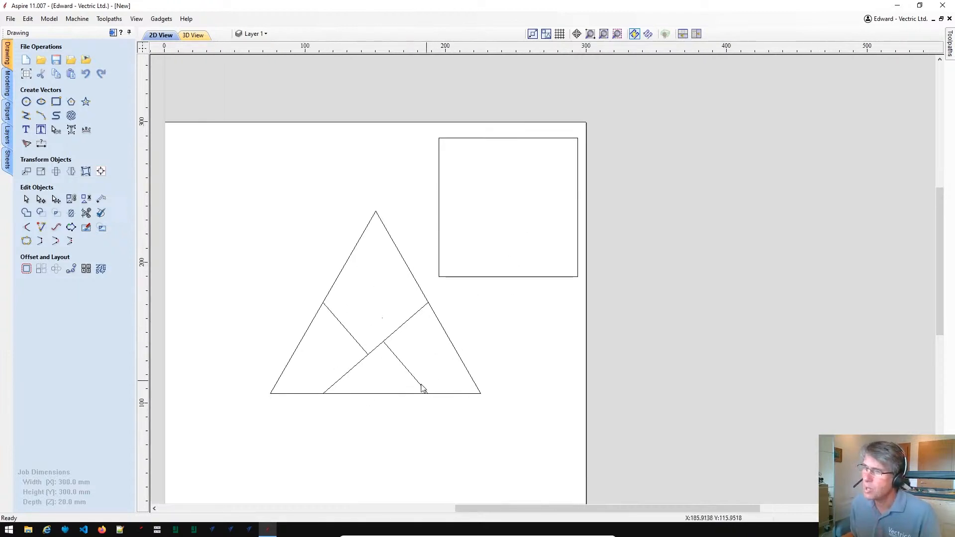
pyautogui.scroll(2, 413, 377)
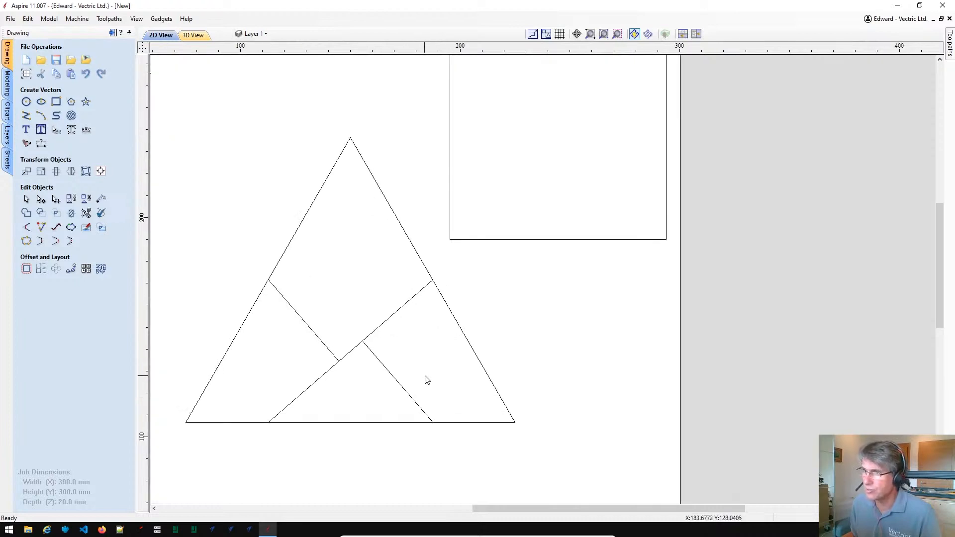
pyautogui.scroll(-1, 442, 351)
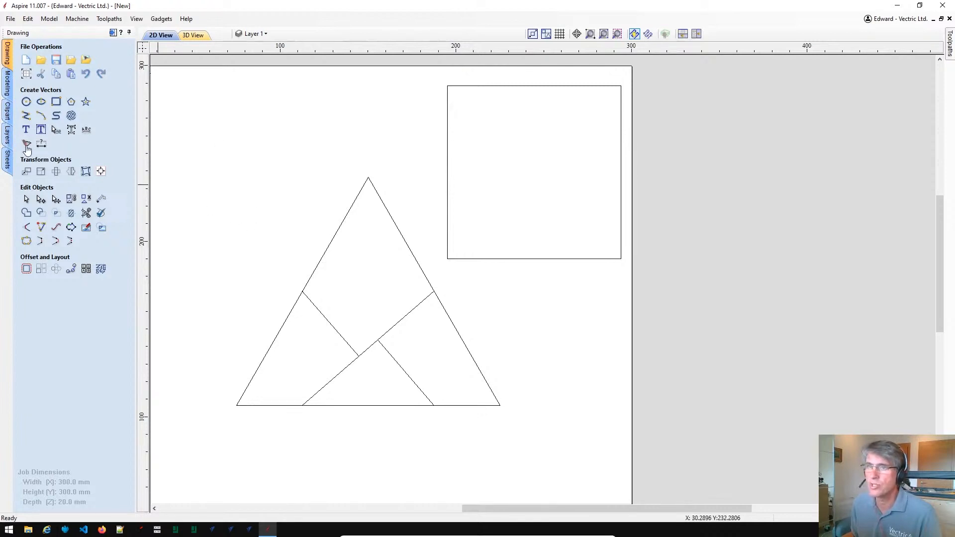
pyautogui.click(7, 134)
pyautogui.doubleClick(55, 66)
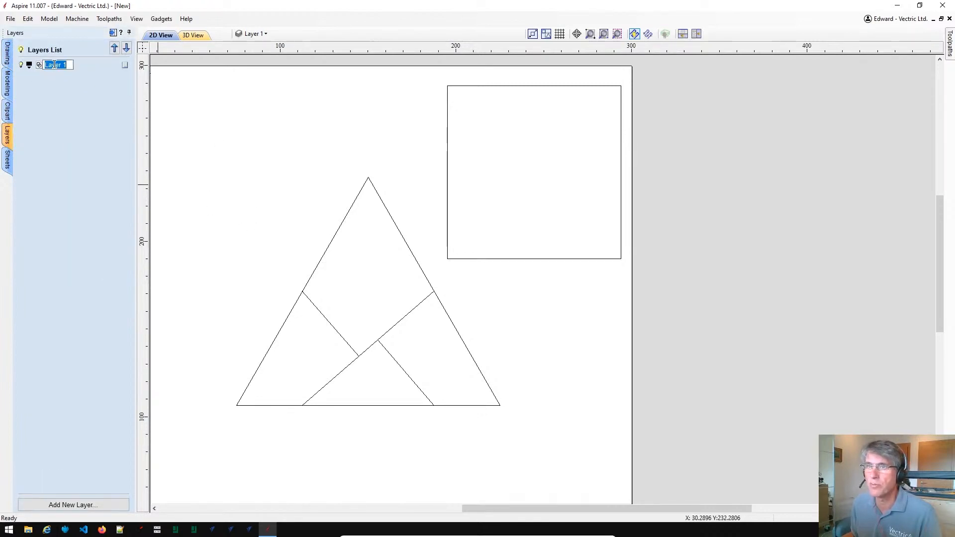
pyautogui.rightClick(56, 65)
pyautogui.press('Escape')
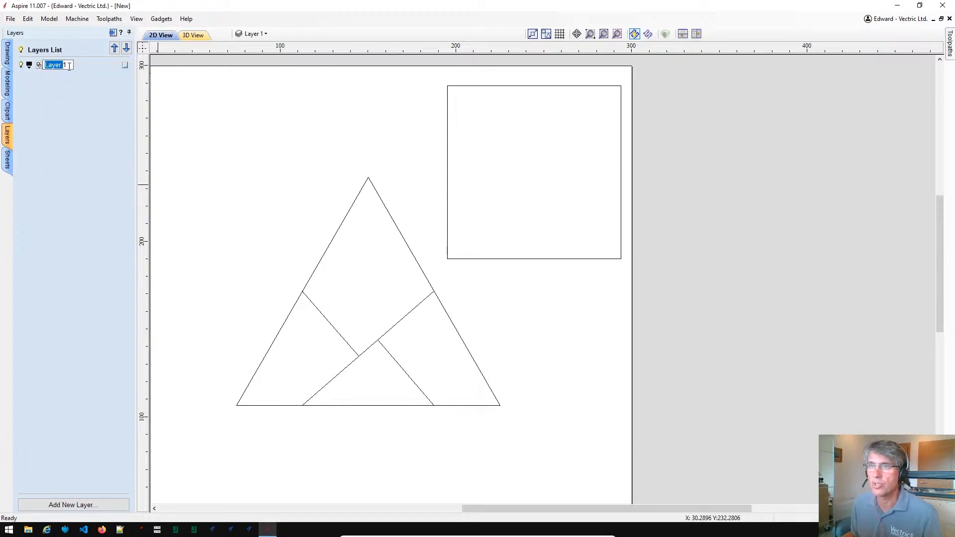
pyautogui.write('Construction')
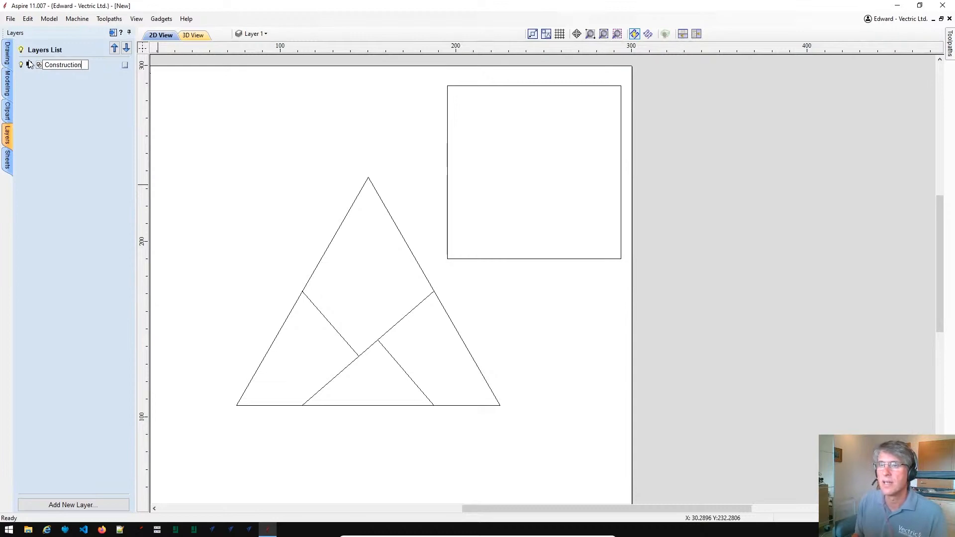
pyautogui.press('Return')
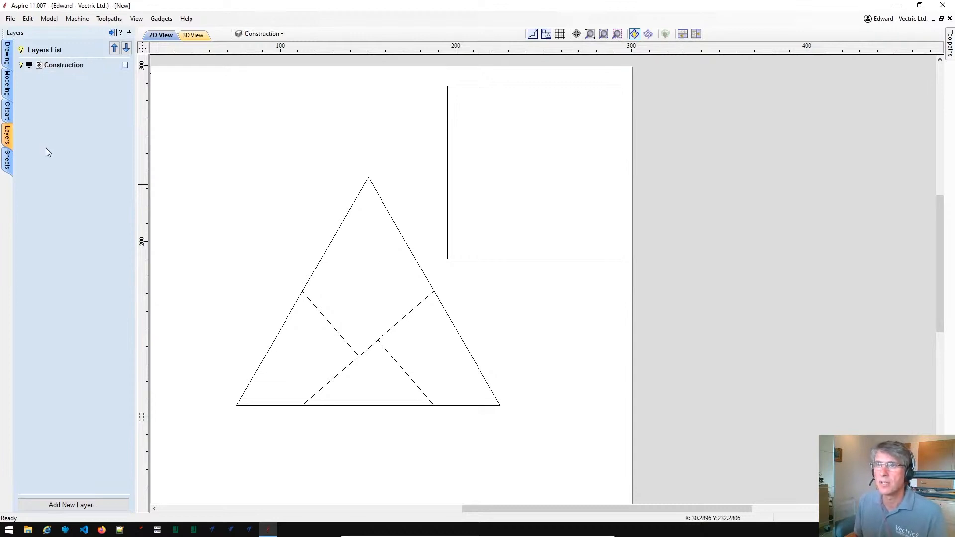
# - Add a new layer named "Parts" and set its colour to orange
pyautogui.click(61, 506)
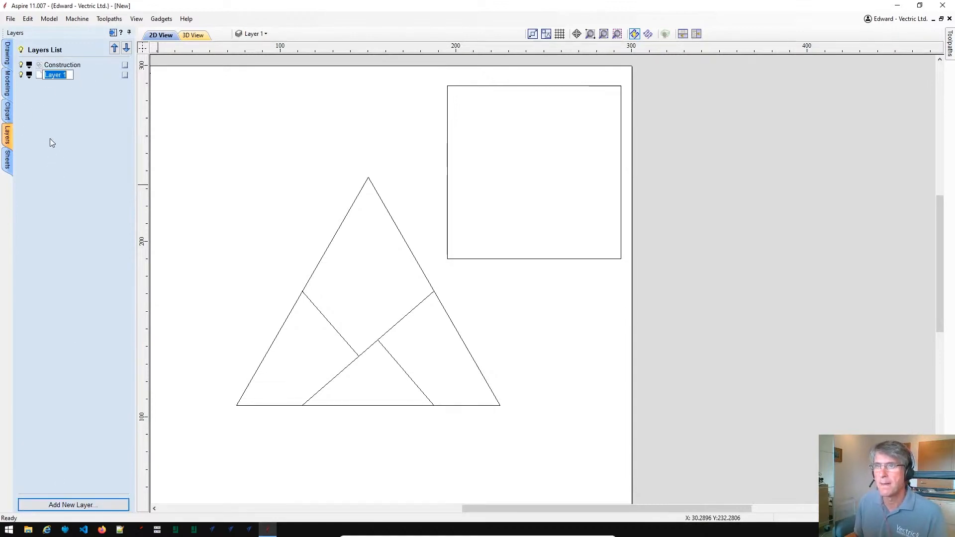
pyautogui.click(29, 75)
pyautogui.click(42, 110)
pyautogui.click(56, 75)
pyautogui.write('Part')
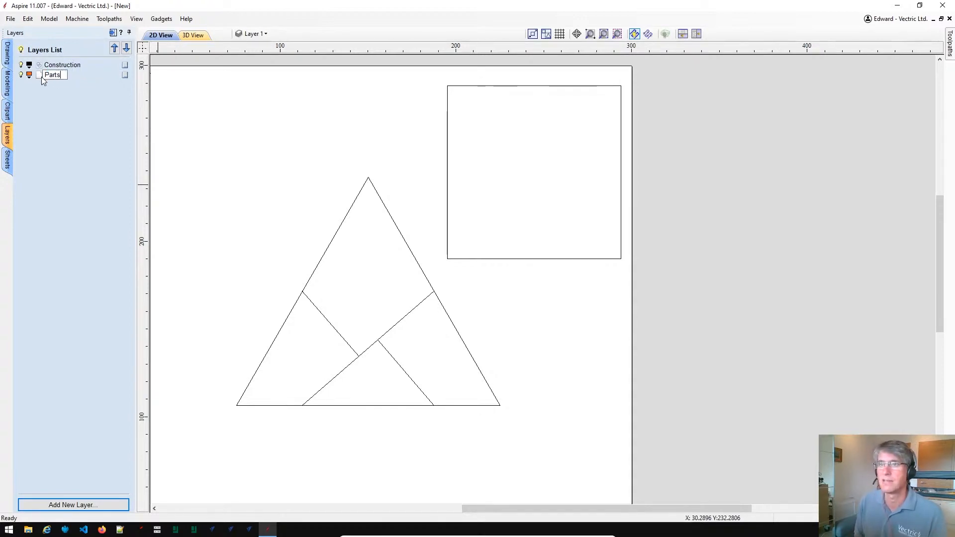
pyautogui.write('s')
pyautogui.press('Return')
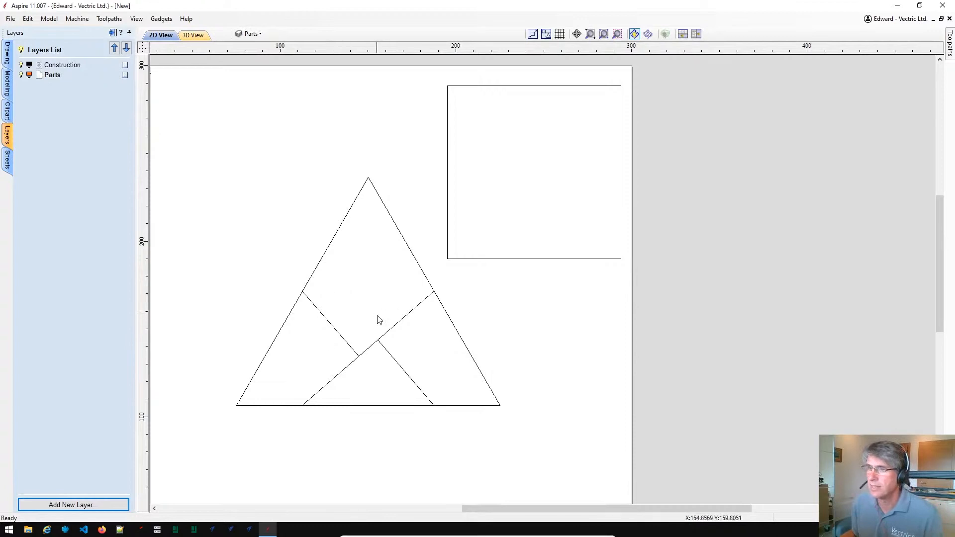
pyautogui.scroll(2, 375, 316)
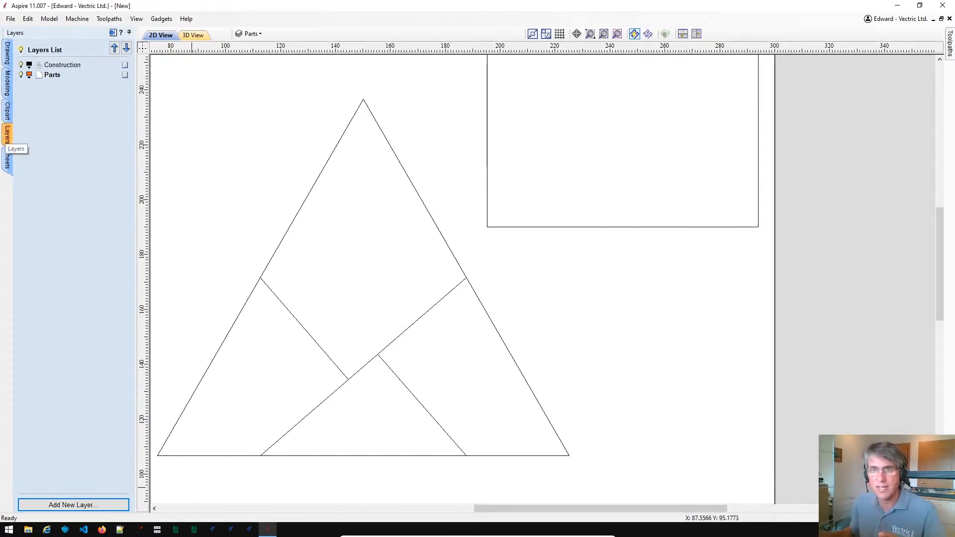
pyautogui.click(323, 401)
pyautogui.click(336, 366)
pyautogui.click(396, 375)
pyautogui.click(467, 390)
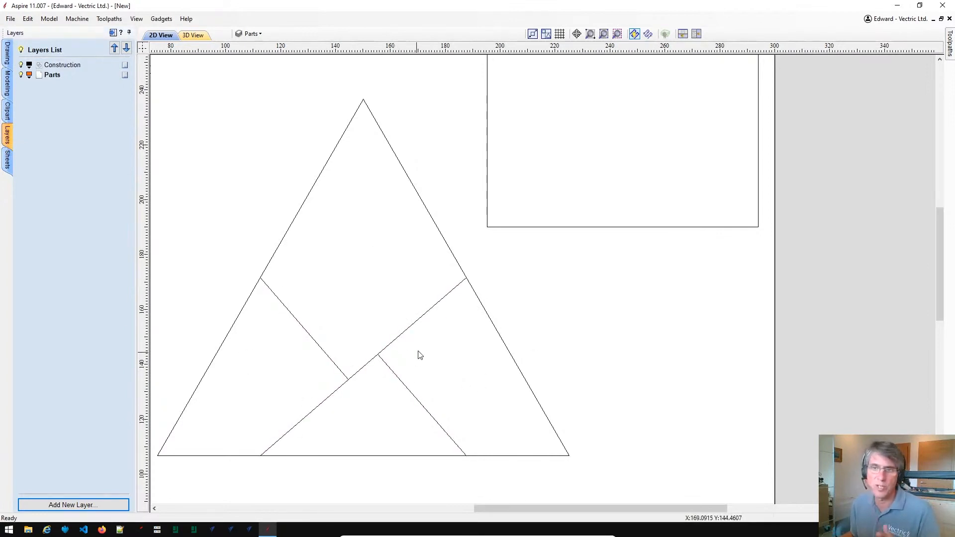
pyautogui.click(7, 55)
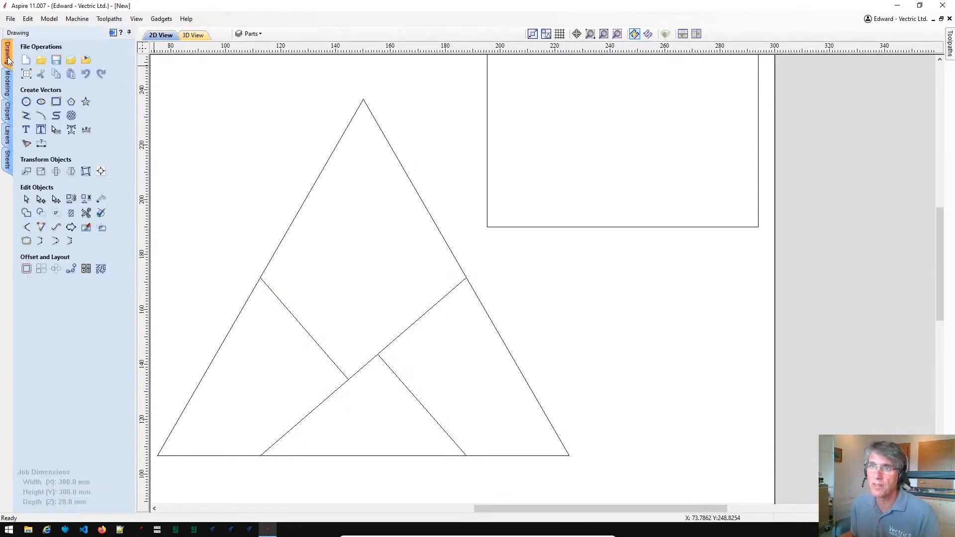
pyautogui.click(6, 134)
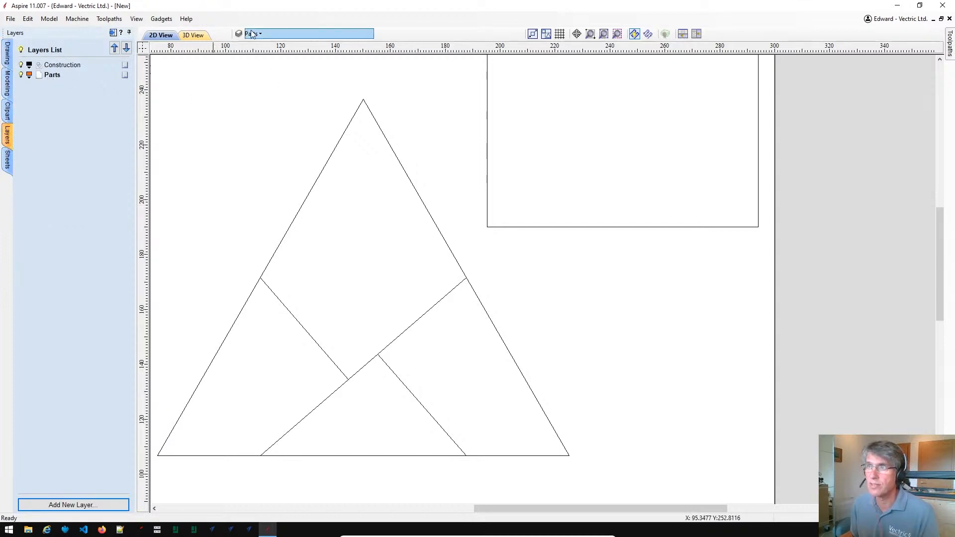
# - Turn on snapping to geometry and trace the triangle's lower-left piece as a closed four-sided polyline on the Parts layer
pyautogui.click(7, 54)
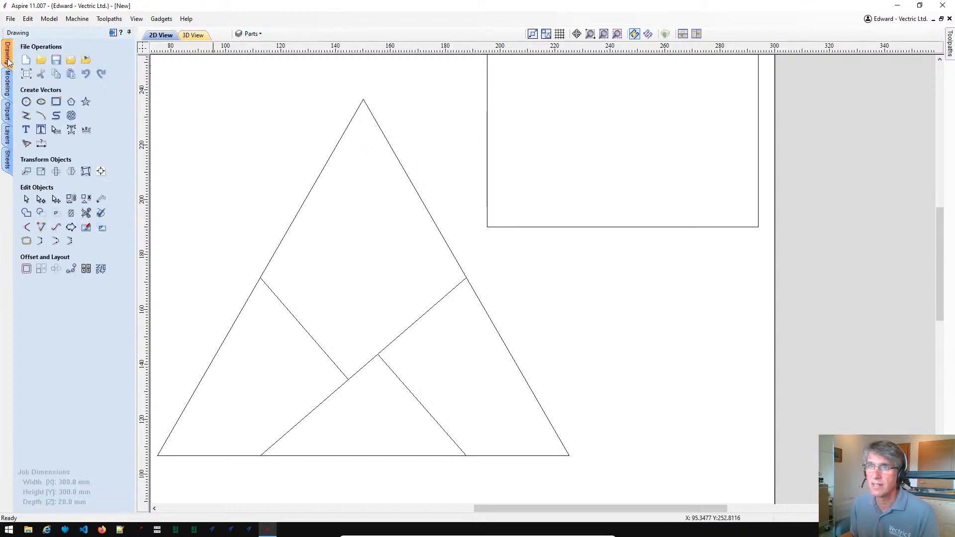
pyautogui.click(26, 115)
pyautogui.moveTo(303, 379); pyautogui.dragTo(354, 331, button='middle')
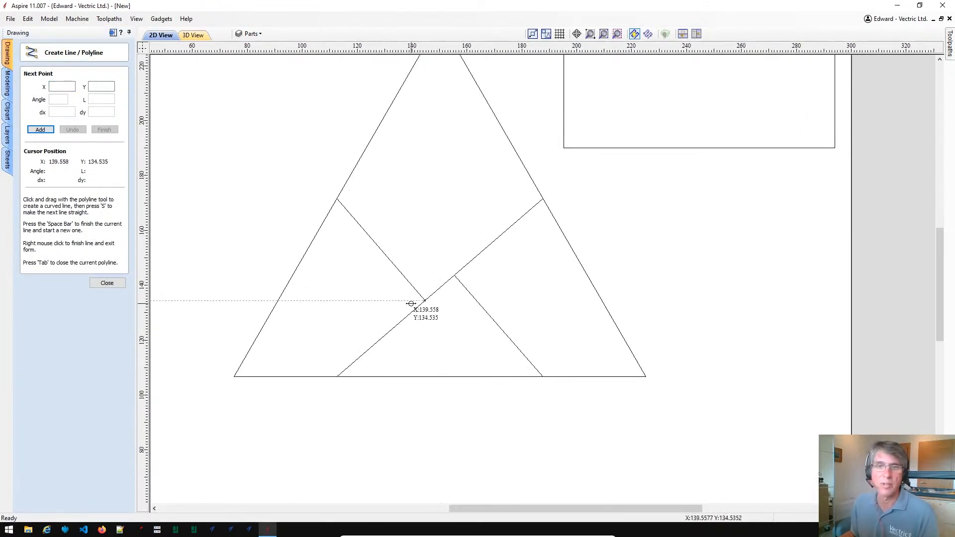
pyautogui.scroll(2, 414, 285)
pyautogui.moveTo(369, 289); pyautogui.dragTo(425, 278, button='middle')
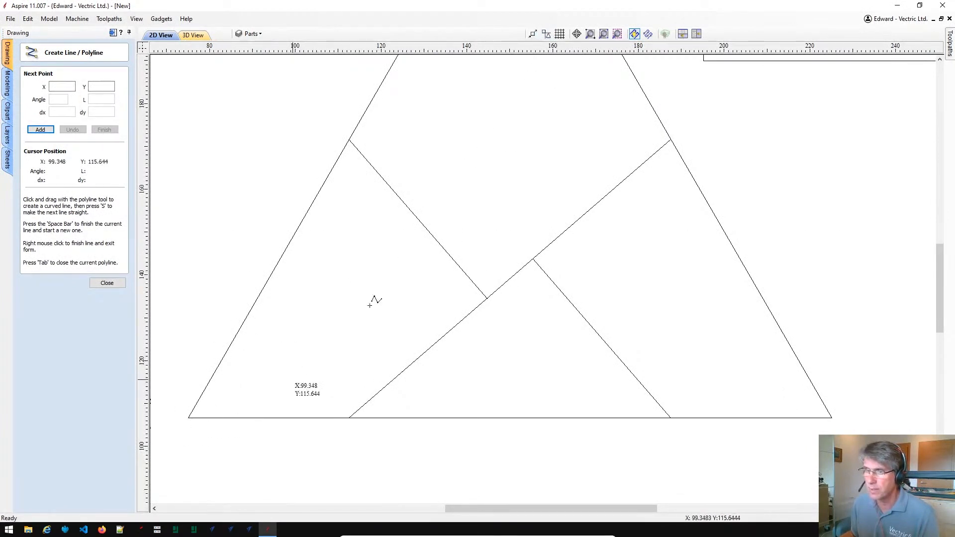
pyautogui.click(533, 34)
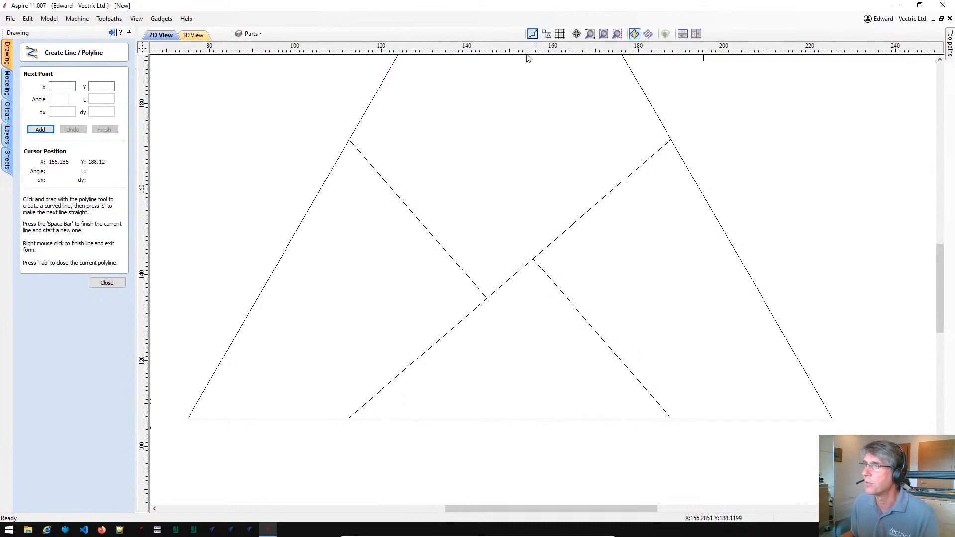
pyautogui.click(189, 419)
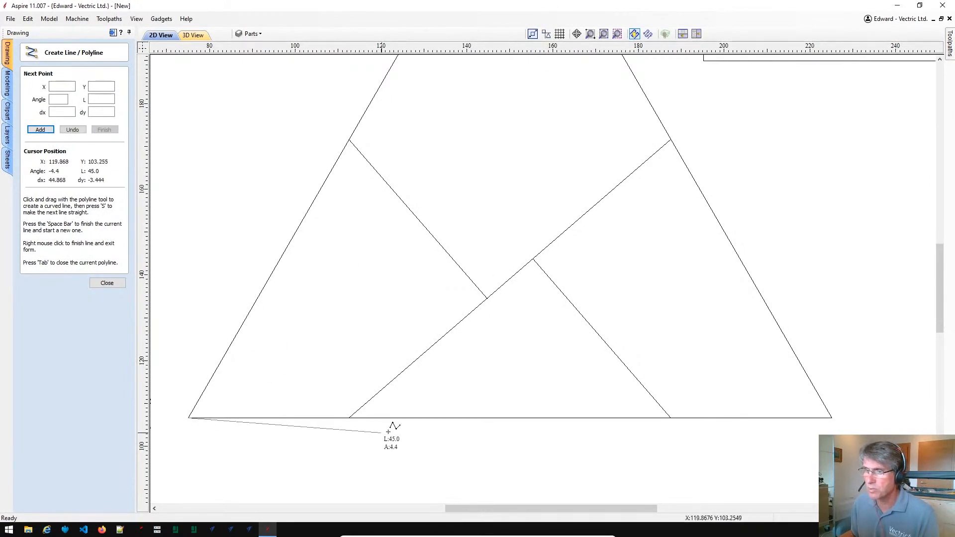
pyautogui.click(350, 419)
pyautogui.click(486, 297)
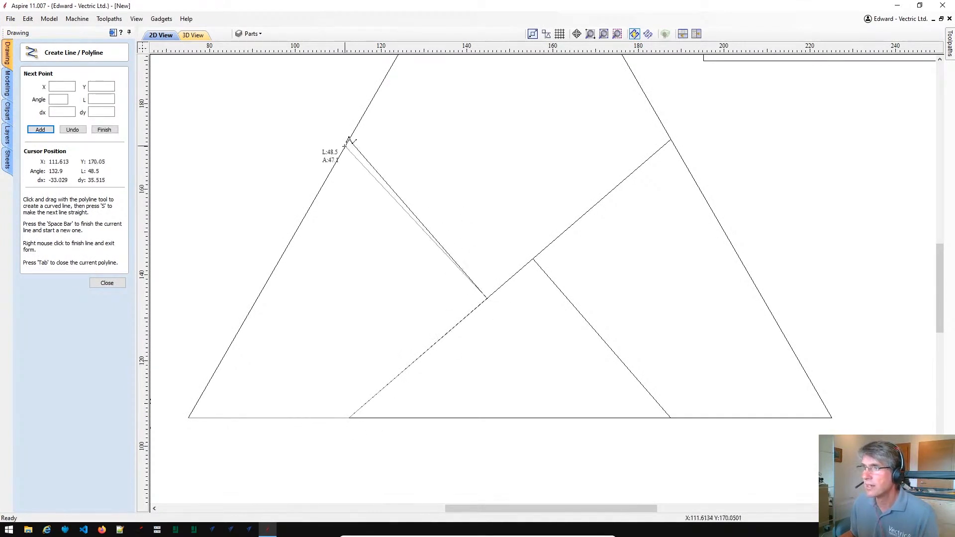
pyautogui.click(351, 141)
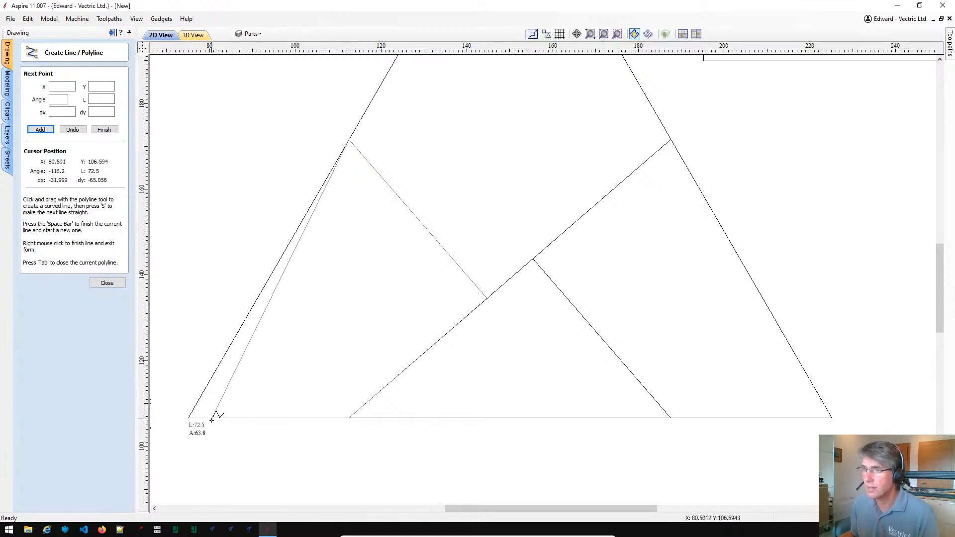
pyautogui.click(191, 419)
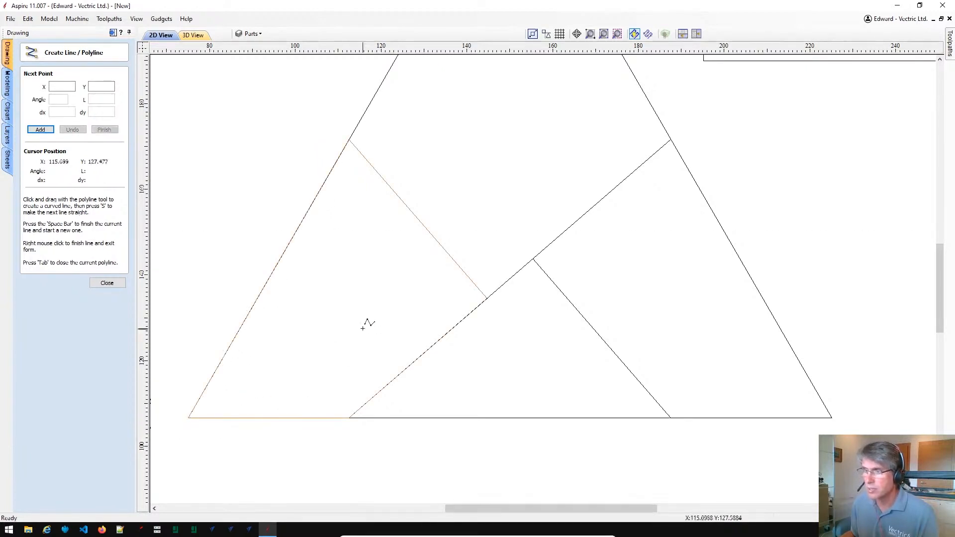
# - Trace the triangle's upper piece as a closed four-sided polyline through the left line's lower end, both side midpoints and the apex
pyautogui.scroll(-2, 368, 324)
pyautogui.moveTo(483, 223); pyautogui.dragTo(408, 304, button='middle')
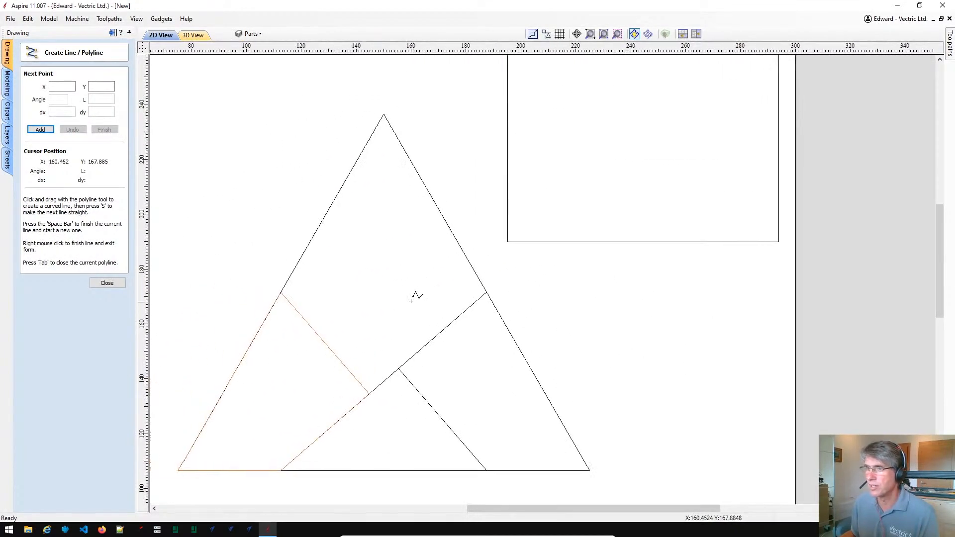
pyautogui.click(367, 393)
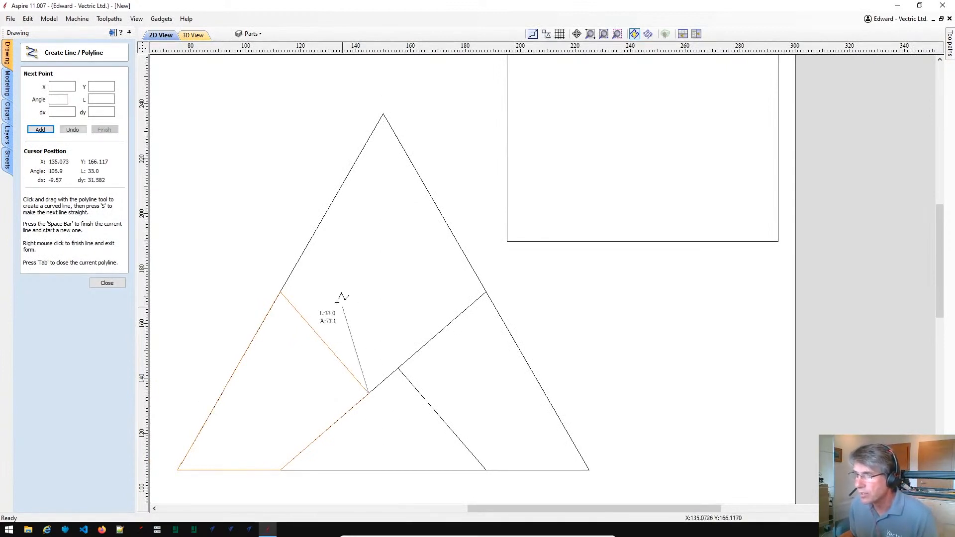
pyautogui.click(281, 292)
pyautogui.click(383, 115)
pyautogui.click(486, 292)
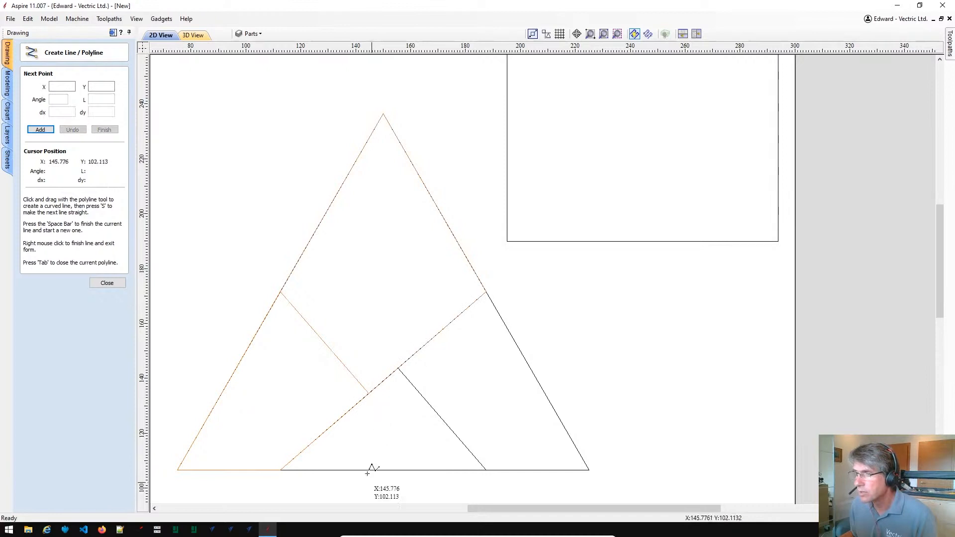
# - Trace the small triangular piece at the triangle's bottom centre as a closed three-sided polyline through its corners
pyautogui.click(281, 470)
pyautogui.click(281, 470)
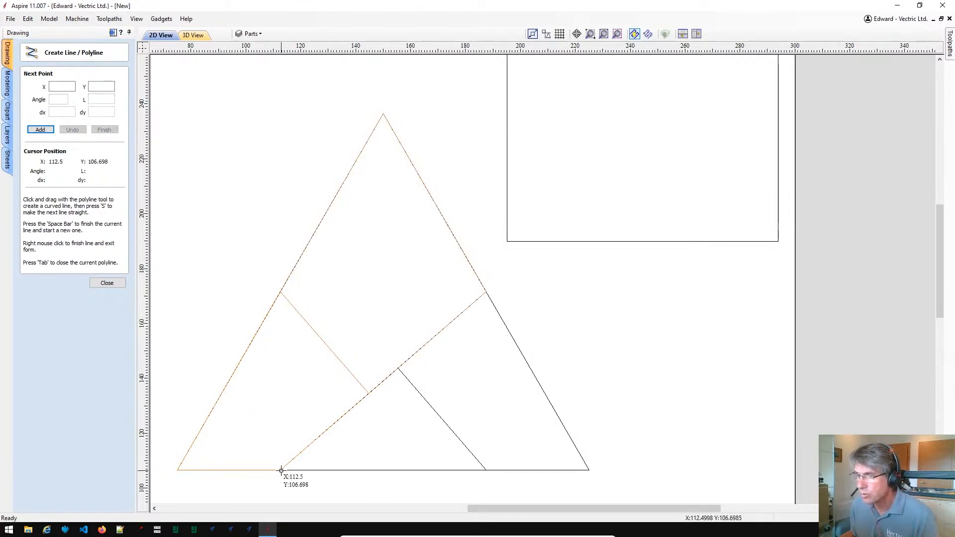
pyautogui.click(398, 368)
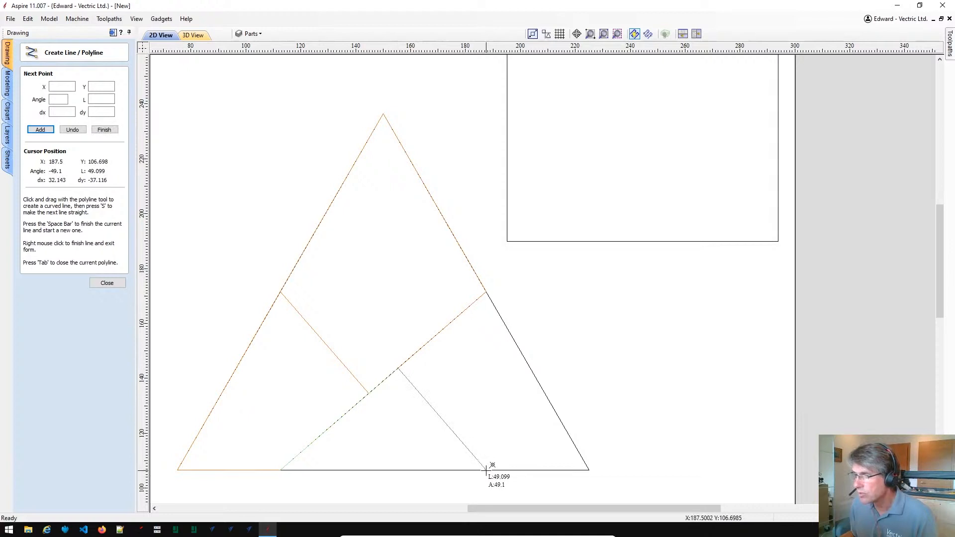
pyautogui.click(486, 469)
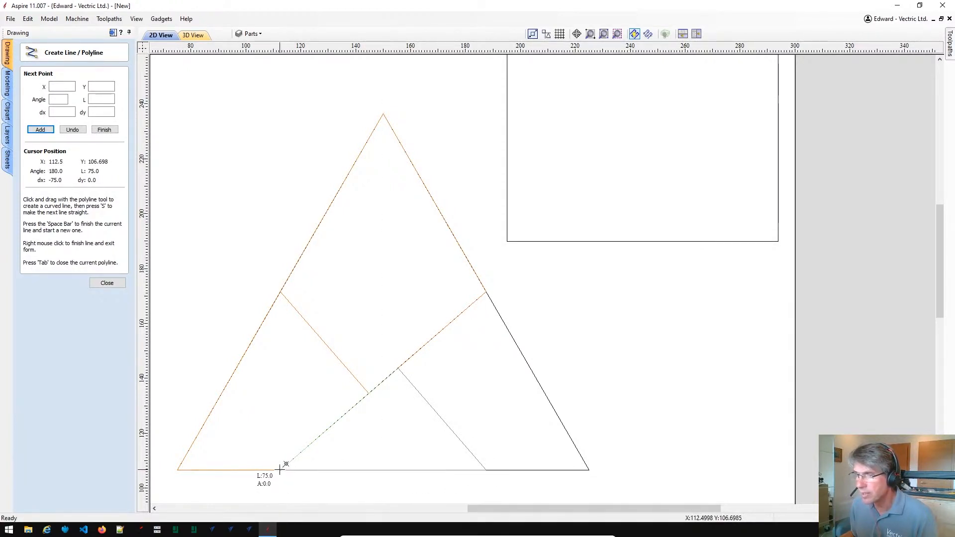
pyautogui.click(281, 470)
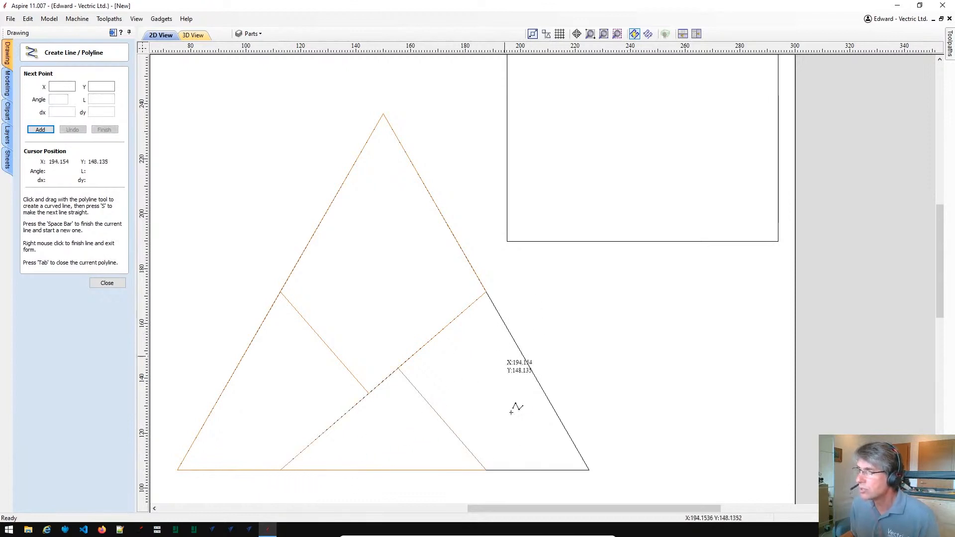
# - Trace the triangle's lower-right piece as a closed four-sided polyline and finish drawing polylines
pyautogui.click(589, 470)
pyautogui.click(487, 292)
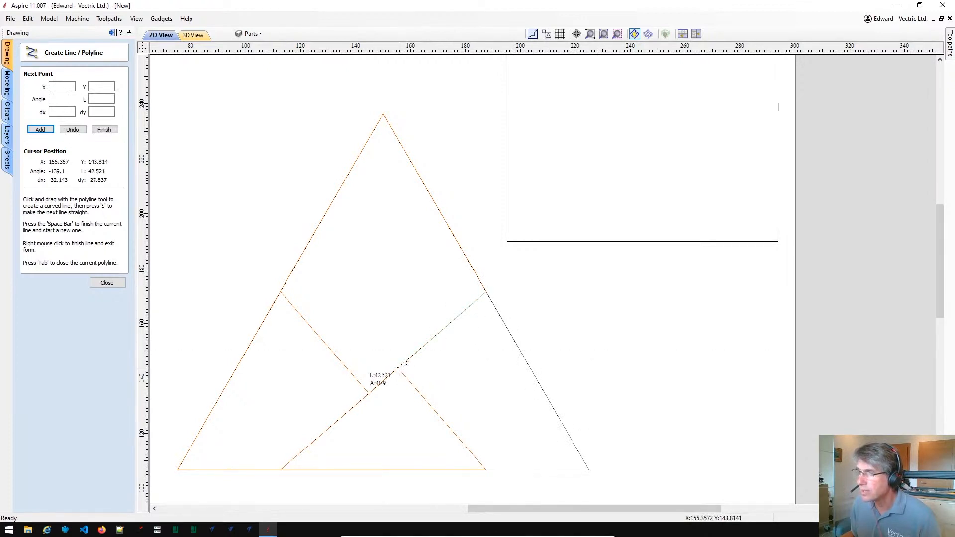
pyautogui.click(401, 369)
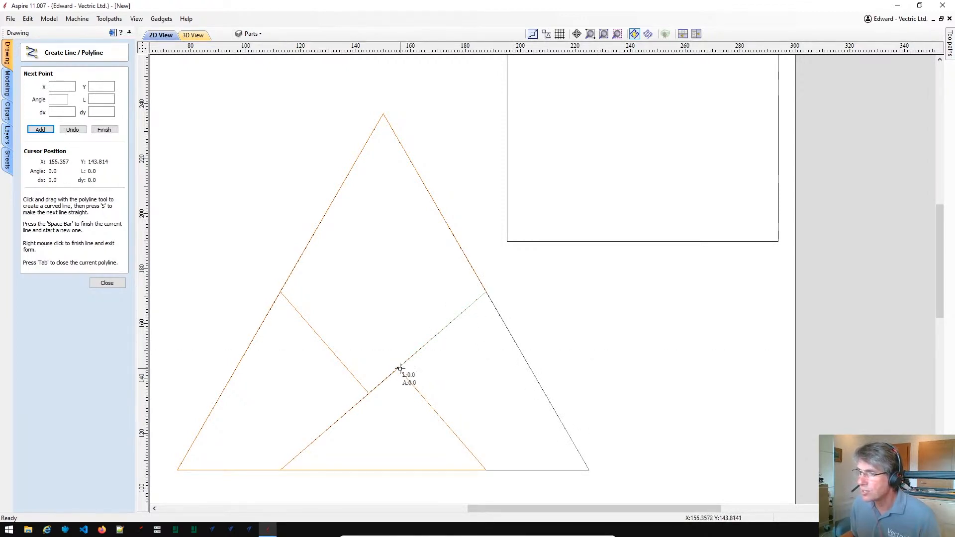
pyautogui.click(486, 469)
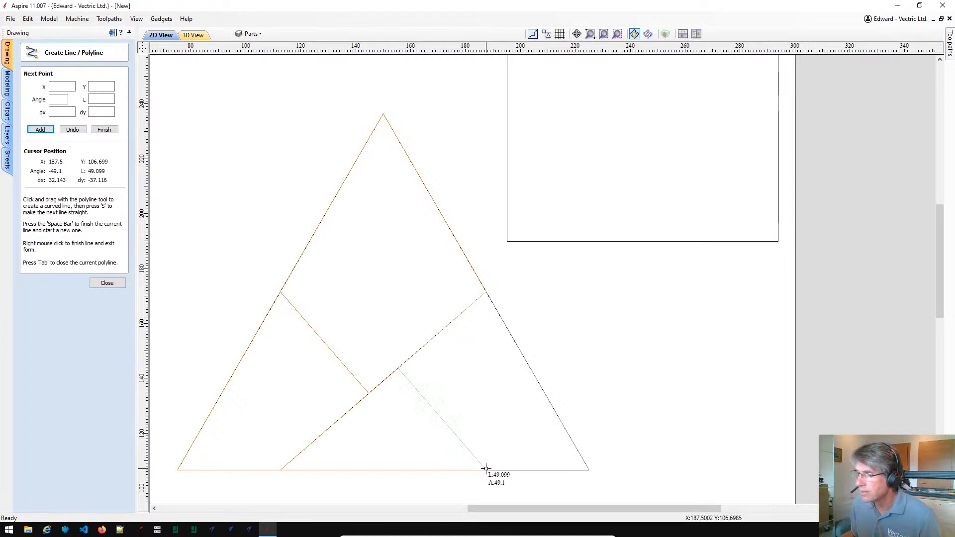
pyautogui.click(589, 470)
pyautogui.press('Tab')
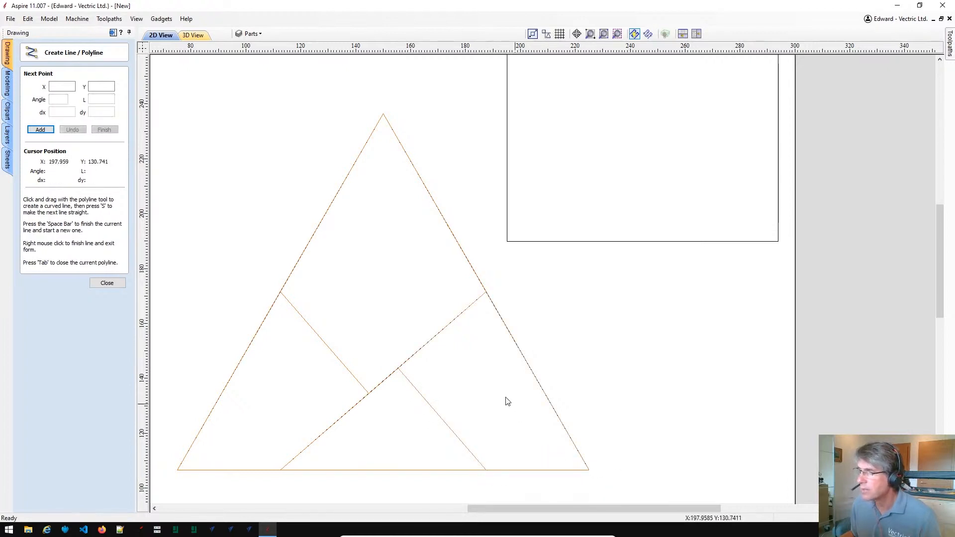
pyautogui.rightClick(511, 410)
# - Lock the Construction layer
pyautogui.scroll(-4, 504, 387)
pyautogui.scroll(2, 553, 401)
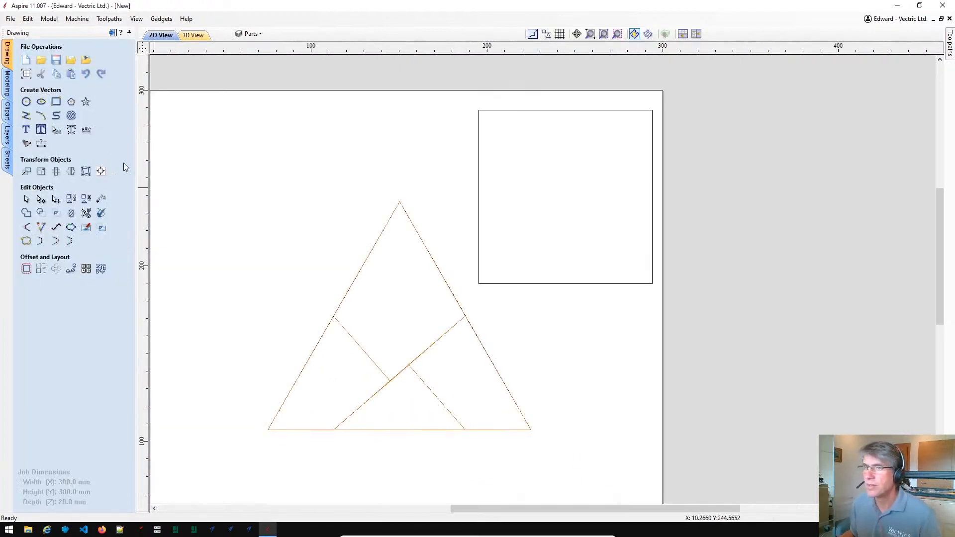
pyautogui.scroll(-2, 481, 354)
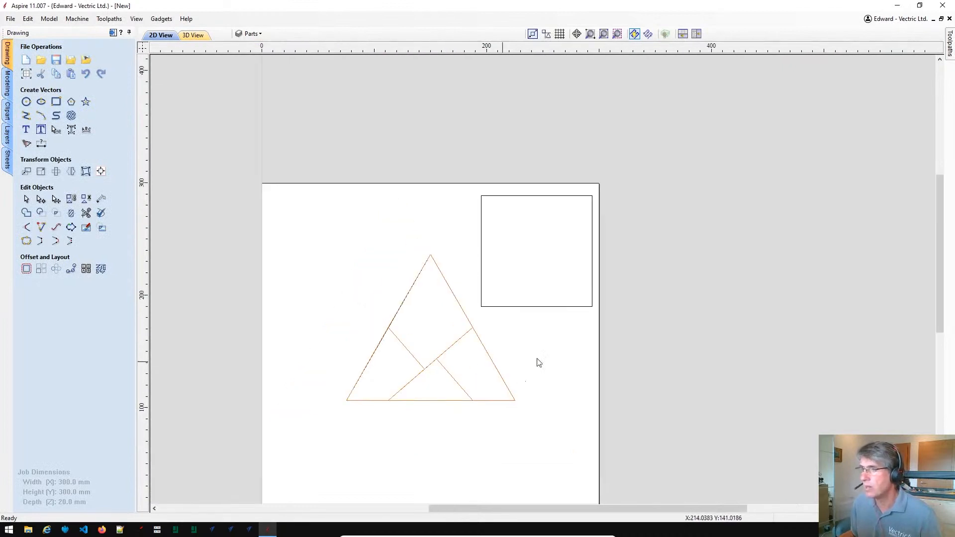
pyautogui.scroll(1, 571, 378)
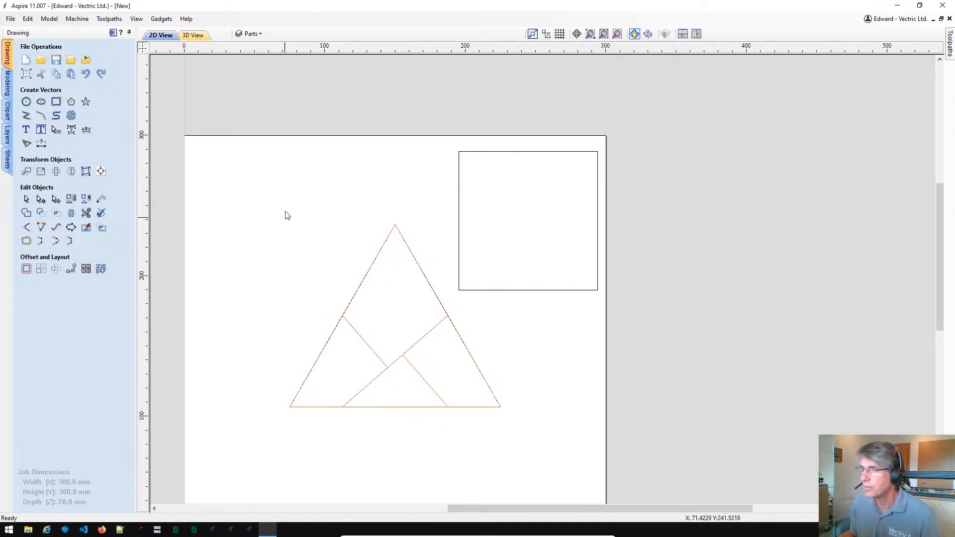
pyautogui.click(7, 133)
pyautogui.rightClick(45, 67)
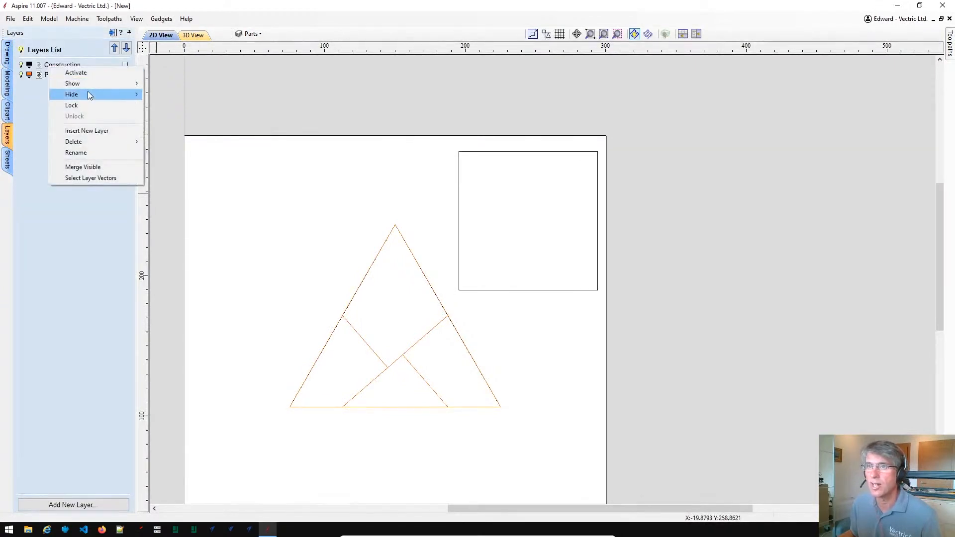
pyautogui.click(89, 105)
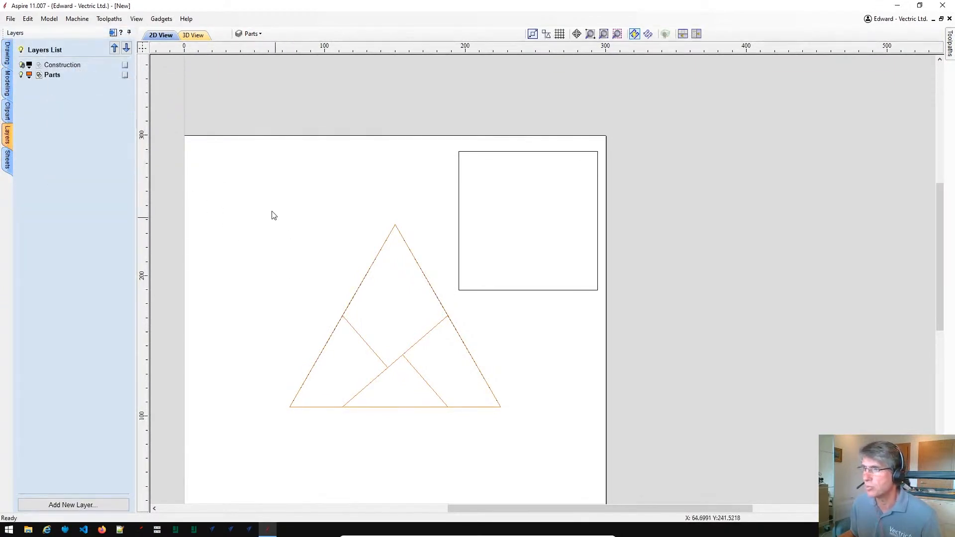
# - Select the four traced pieces together and place a copy of the set to the right, across the sheet's right edge
pyautogui.moveTo(263, 190); pyautogui.dragTo(546, 458)
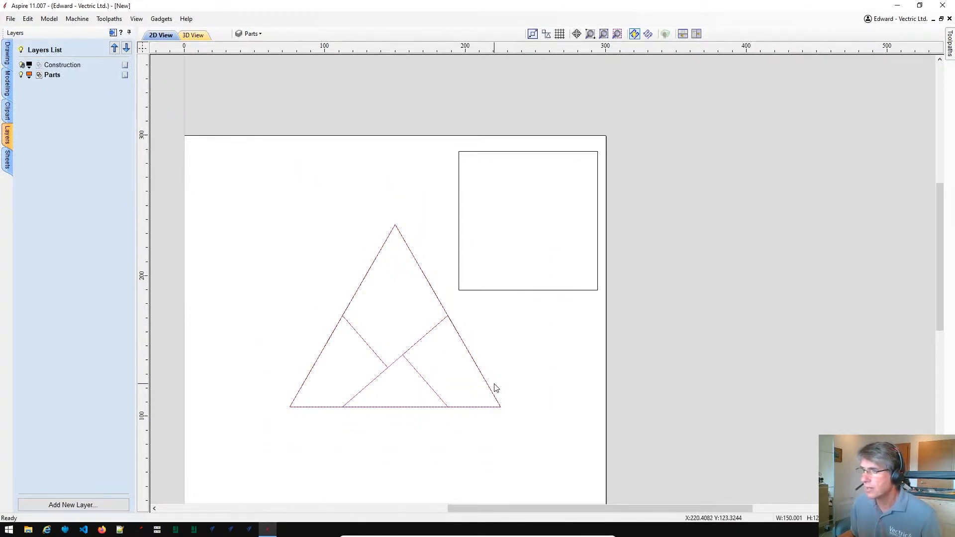
pyautogui.click(486, 382)
pyautogui.moveTo(486, 382); pyautogui.dragTo(738, 356)
pyautogui.click(793, 230)
# - Turn the copied set's lower-right piece by 180° and snap it against the right side of the upper piece
pyautogui.scroll(-3, 717, 255)
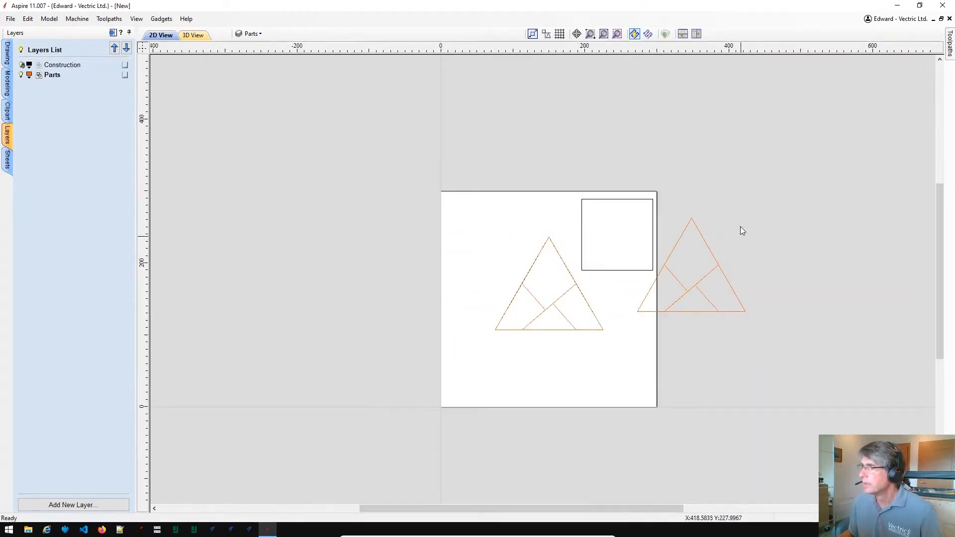
pyautogui.scroll(3, 741, 238)
pyautogui.click(684, 287)
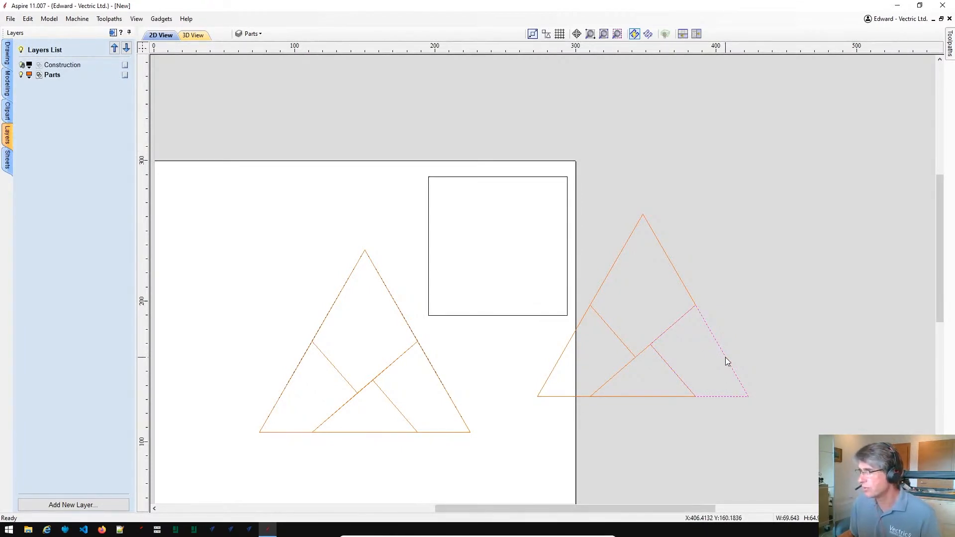
pyautogui.moveTo(725, 357); pyautogui.dragTo(739, 347)
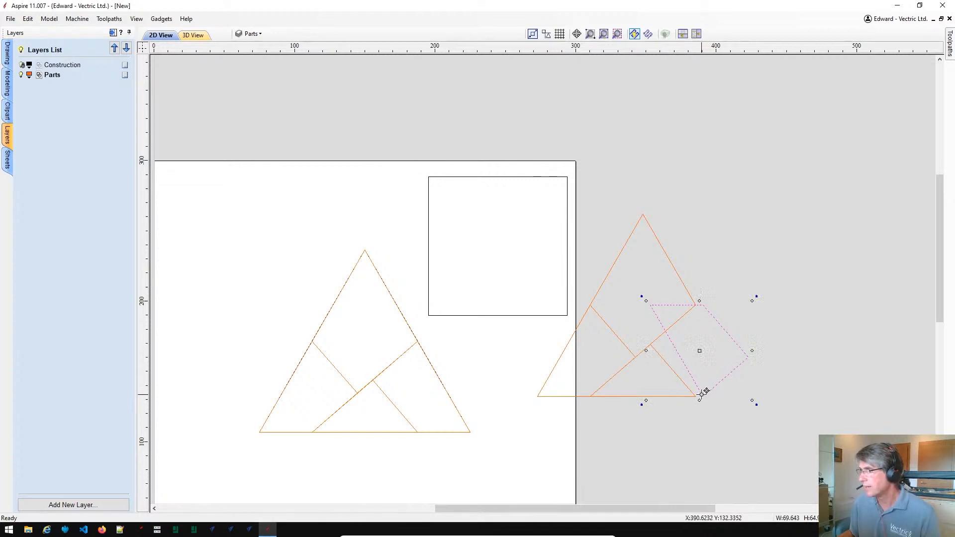
pyautogui.moveTo(707, 393); pyautogui.dragTo(697, 305)
# - Flip the copied set's lower-left piece horizontally and vertically and snap it against the left side of the upper piece
pyautogui.click(571, 396)
pyautogui.press('h')
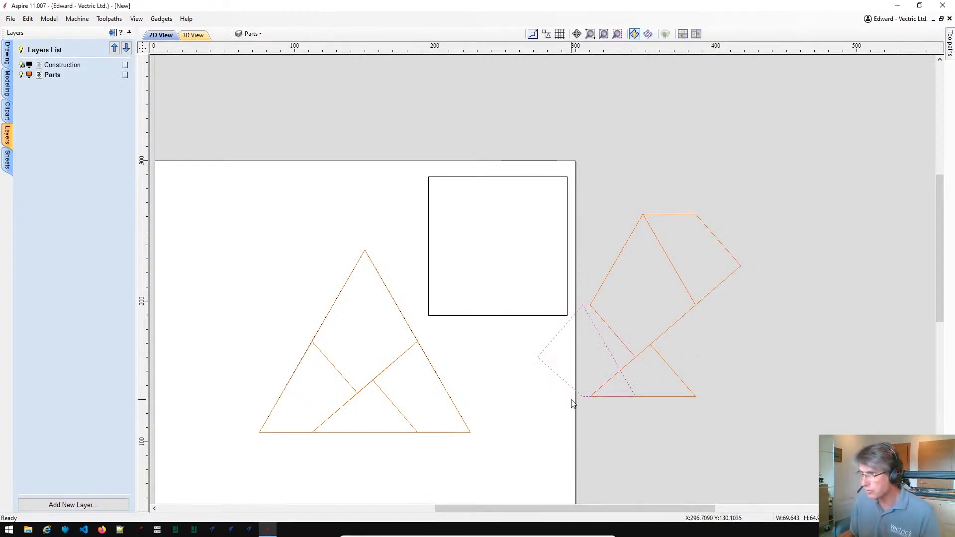
pyautogui.press('v')
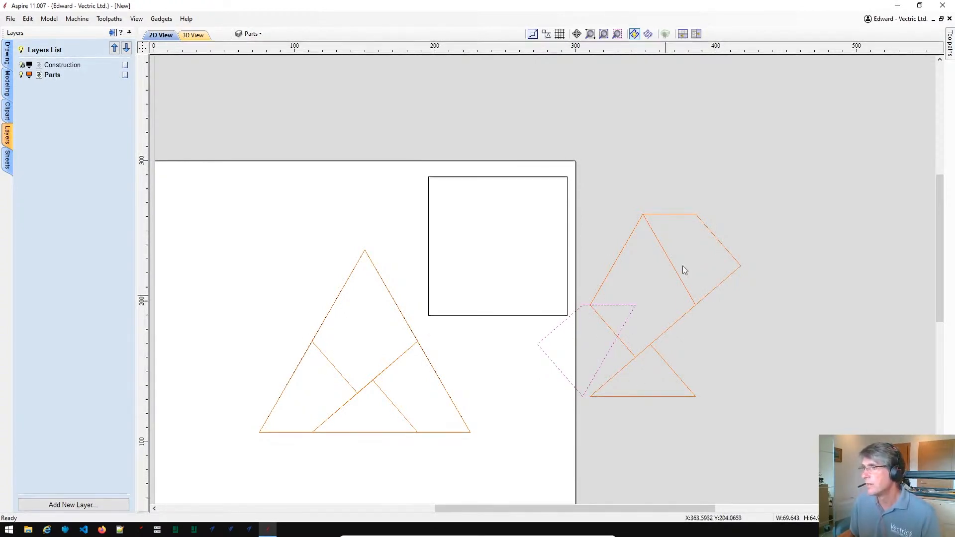
pyautogui.moveTo(584, 393); pyautogui.dragTo(592, 306)
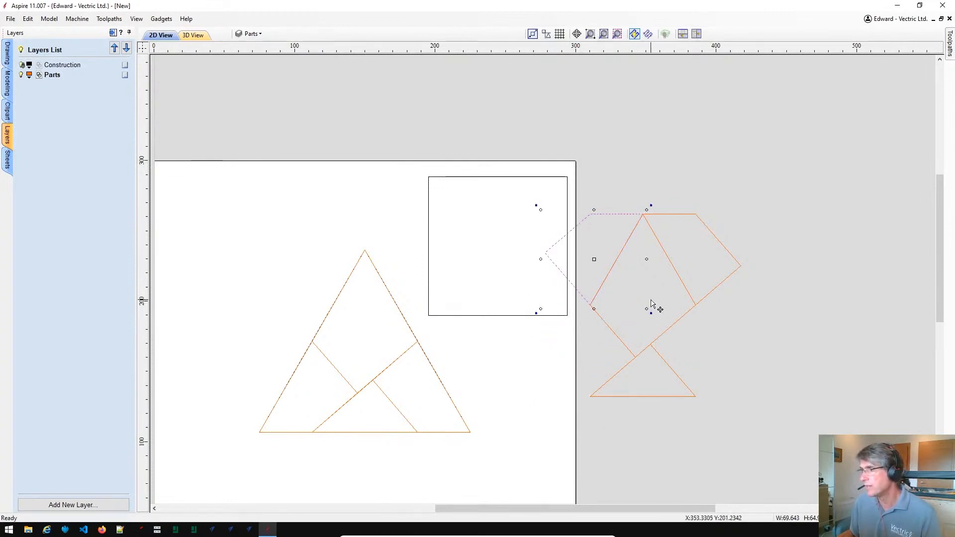
pyautogui.click(645, 319)
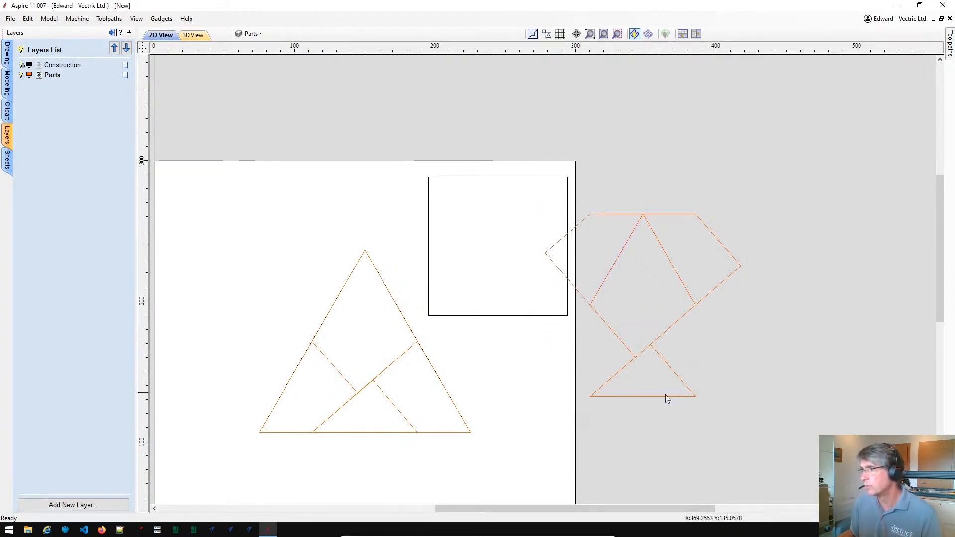
# - Move the copied small triangular piece onto the top edge of the assembled pieces to complete the square
pyautogui.click(592, 397)
pyautogui.moveTo(591, 397); pyautogui.dragTo(590, 215)
pyautogui.scroll(-2, 655, 326)
pyautogui.scroll(3, 666, 247)
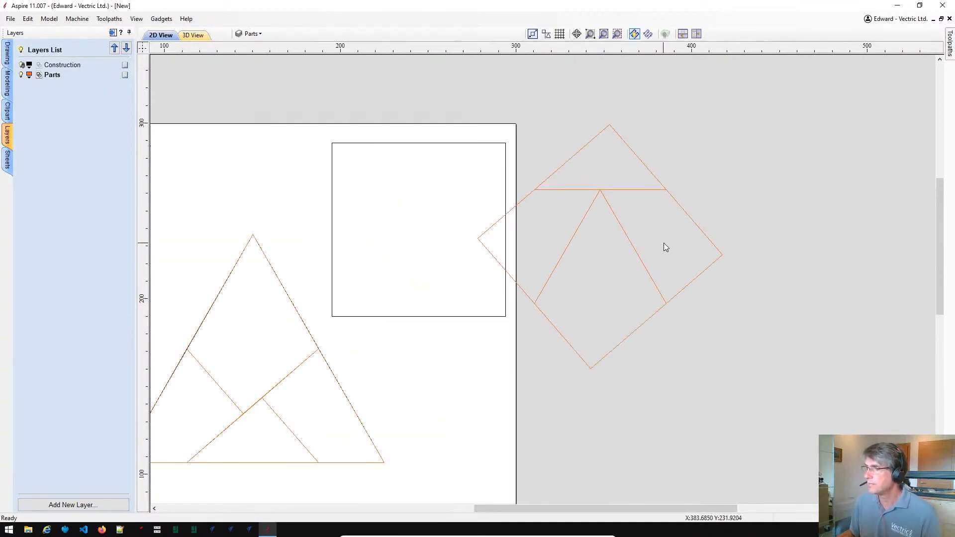
pyautogui.scroll(-2, 653, 347)
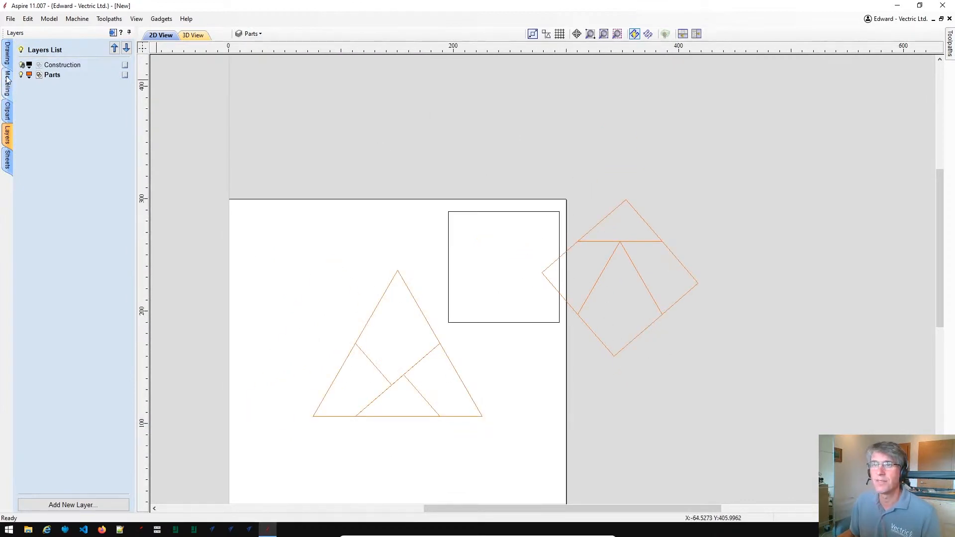
# - Unlock the Construction layer and move the plain square so its upper-left corner snaps to the assembled pieces' top corner
pyautogui.rightClick(22, 70)
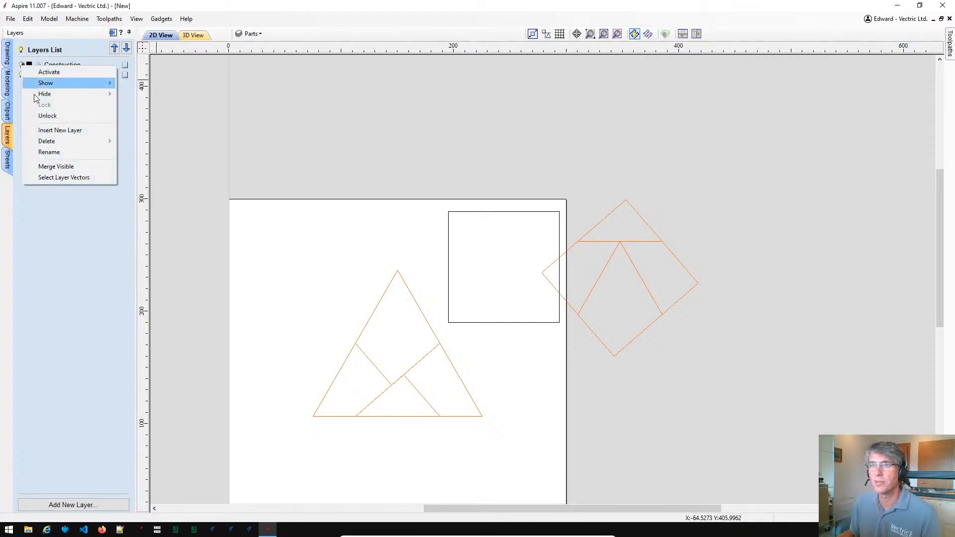
pyautogui.click(45, 116)
pyautogui.click(449, 239)
pyautogui.moveTo(451, 213); pyautogui.dragTo(630, 202)
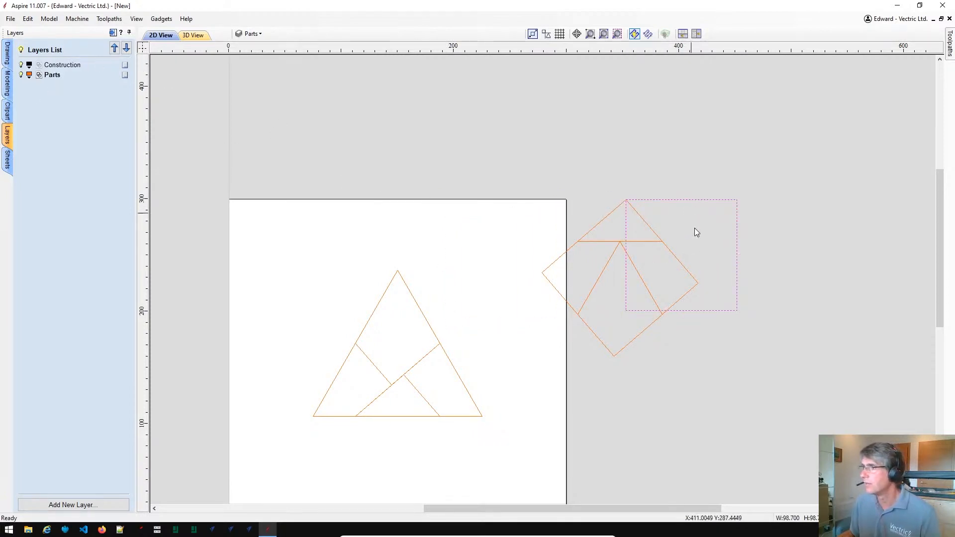
# - Set the plain square's rotation pivot on its upper-left corner, rotate it over the assembled pieces and check the fit
pyautogui.click(683, 201)
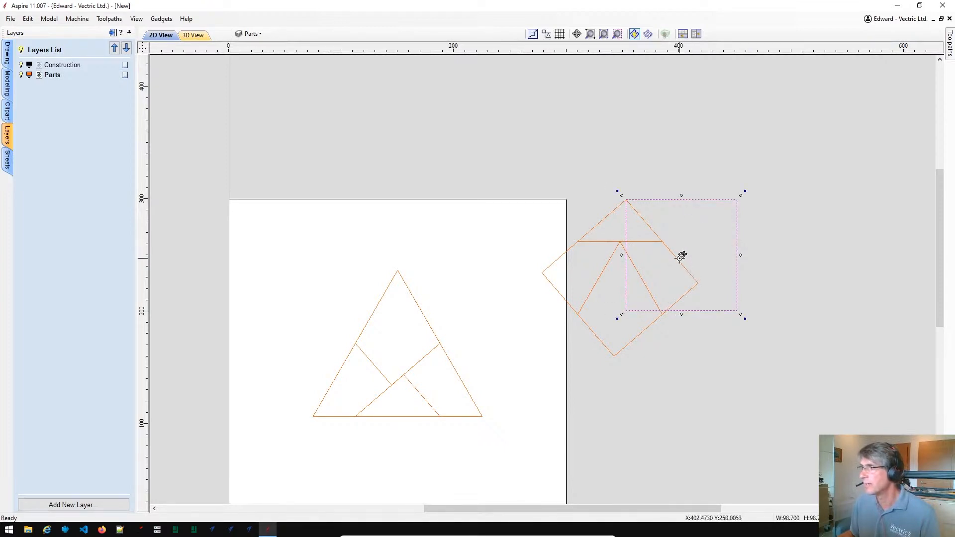
pyautogui.moveTo(684, 255)
pyautogui.mouseDown()
pyautogui.moveTo(626, 202)
pyautogui.moveTo(681, 254)
pyautogui.mouseUp()
pyautogui.click(681, 254)
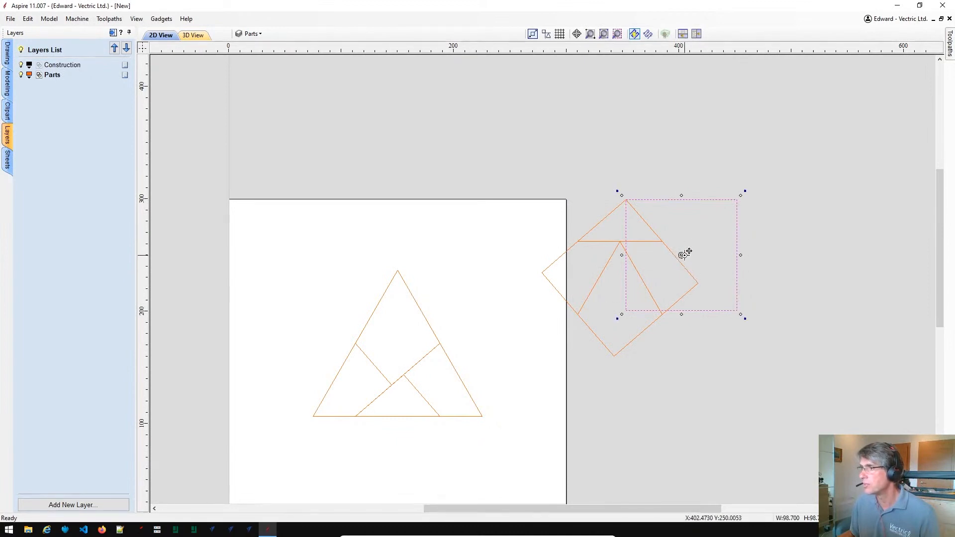
pyautogui.click(680, 257)
pyautogui.moveTo(628, 203); pyautogui.dragTo(626, 200)
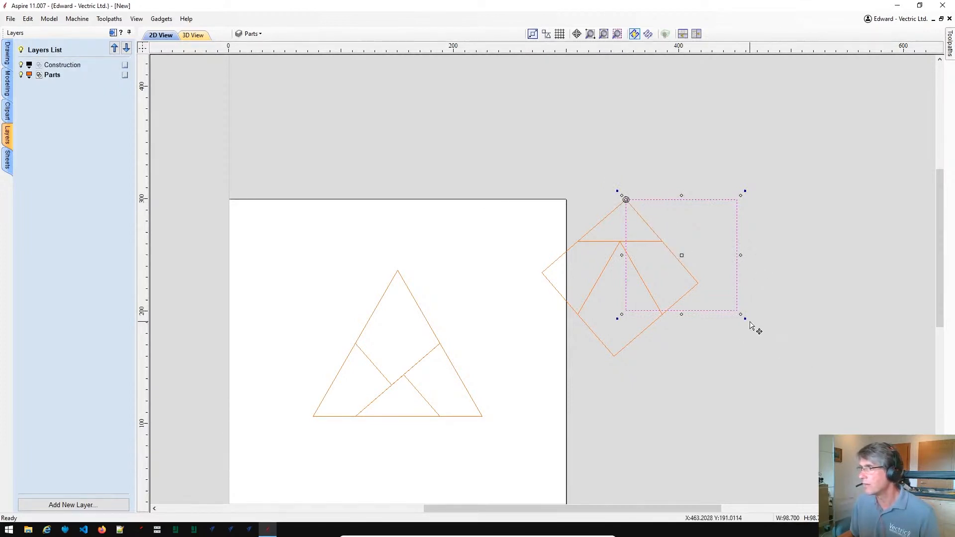
pyautogui.moveTo(648, 363); pyautogui.dragTo(616, 367)
pyautogui.moveTo(613, 364); pyautogui.dragTo(613, 364)
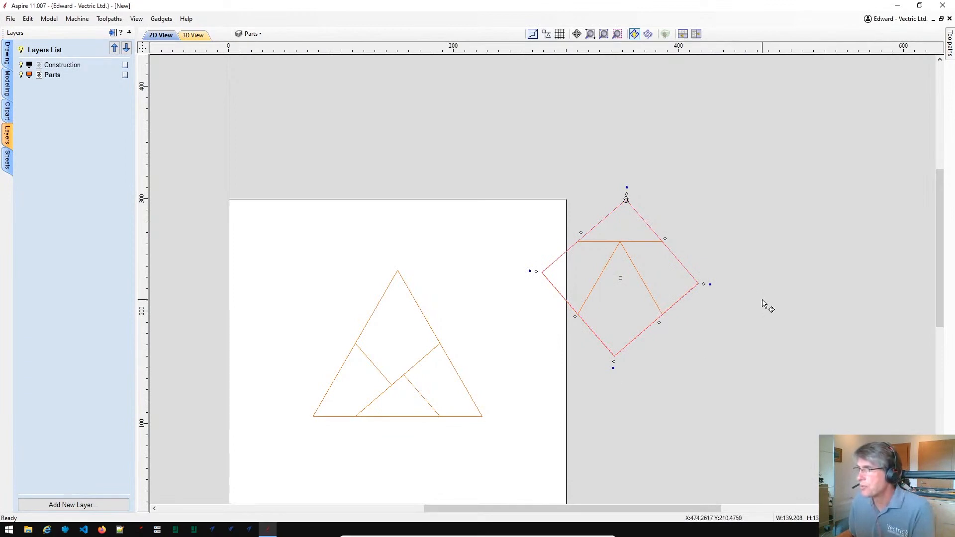
pyautogui.scroll(-2, 764, 304)
pyautogui.scroll(3, 725, 322)
pyautogui.click(703, 341)
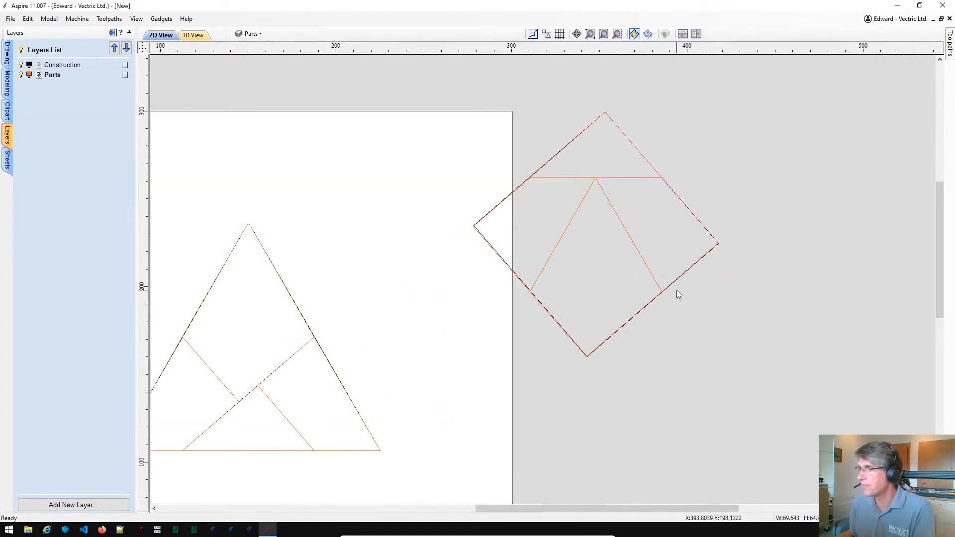
pyautogui.scroll(-2, 607, 340)
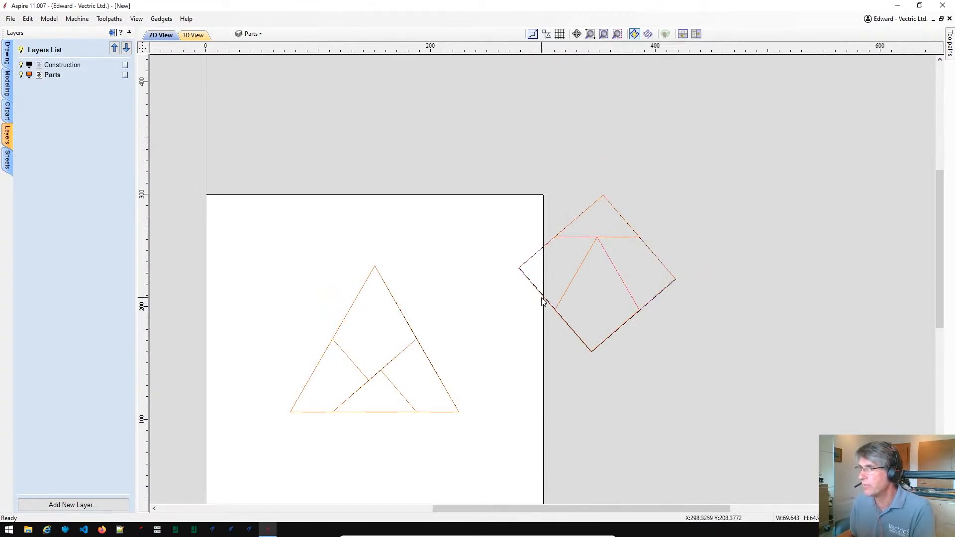
# - Undo the plain square's rotation
pyautogui.hotkey('ctrl', 'z')
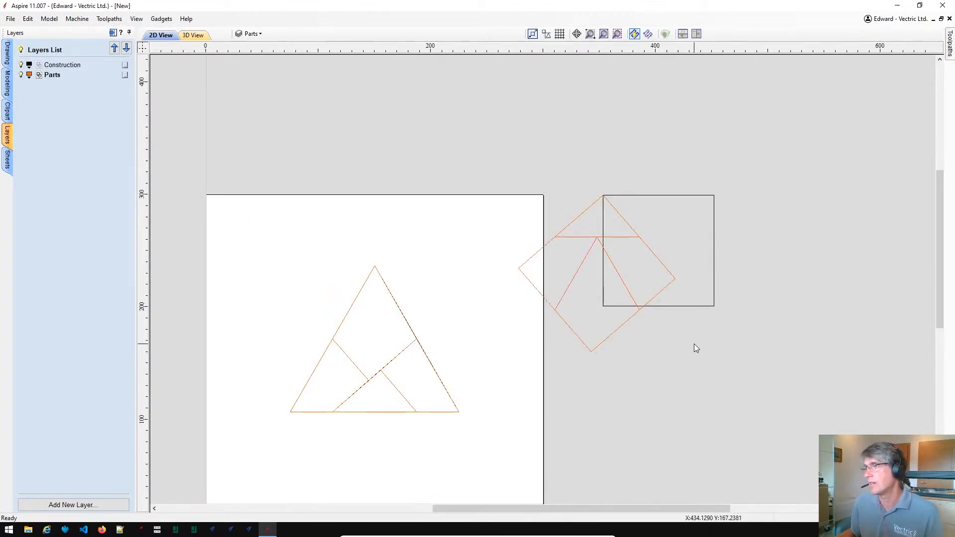
pyautogui.click(685, 305)
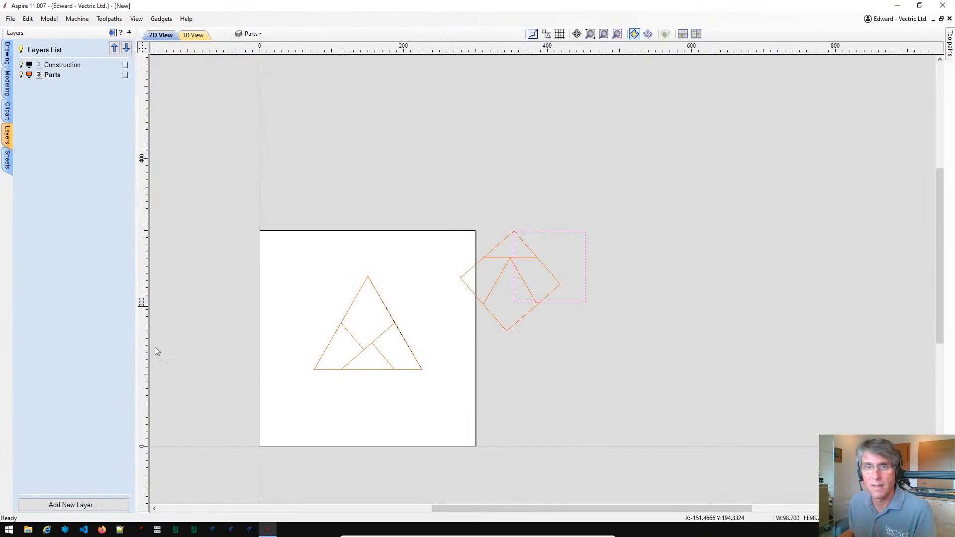
# - Select the assembled pieces and move them together to the free area below the plain square, beside the sheet
pyautogui.scroll(2, 492, 450)
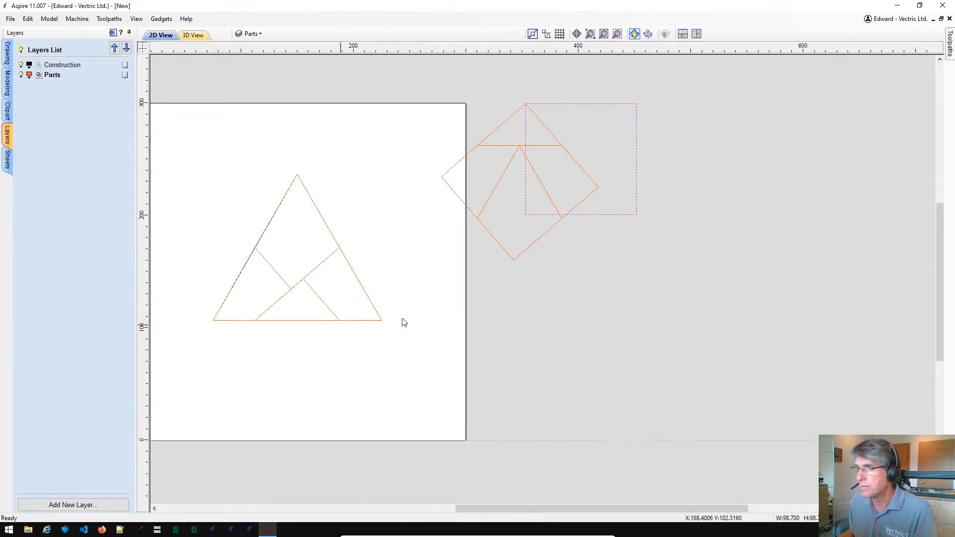
pyautogui.scroll(-2, 499, 280)
pyautogui.click(464, 305)
pyautogui.moveTo(463, 160); pyautogui.dragTo(599, 298)
pyautogui.moveTo(541, 264); pyautogui.dragTo(584, 370)
pyautogui.click(313, 295)
pyautogui.scroll(1, 312, 295)
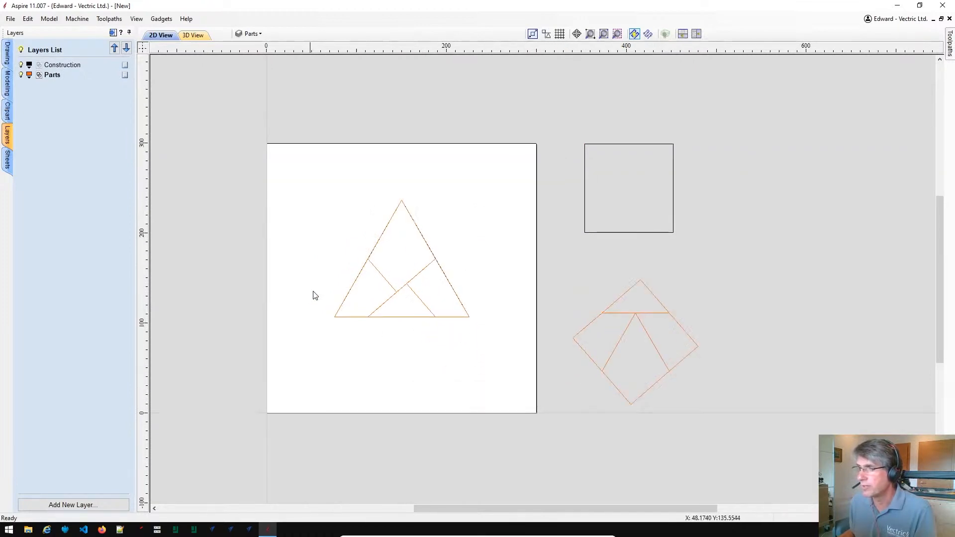
# - Draw three 6 mm diameter circles centred on the triangle's cut ends: one on the right side and two on the base
pyautogui.scroll(2, 410, 291)
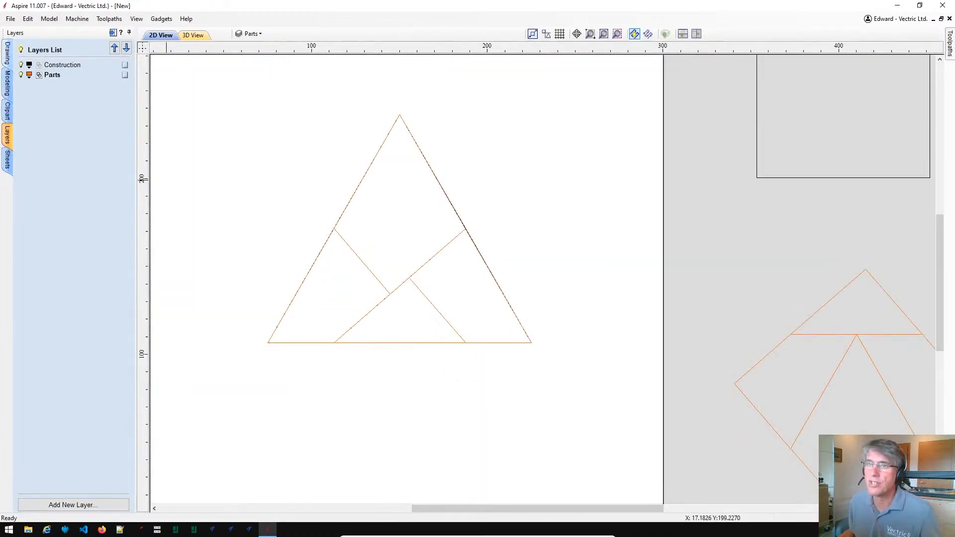
pyautogui.click(7, 54)
pyautogui.click(26, 101)
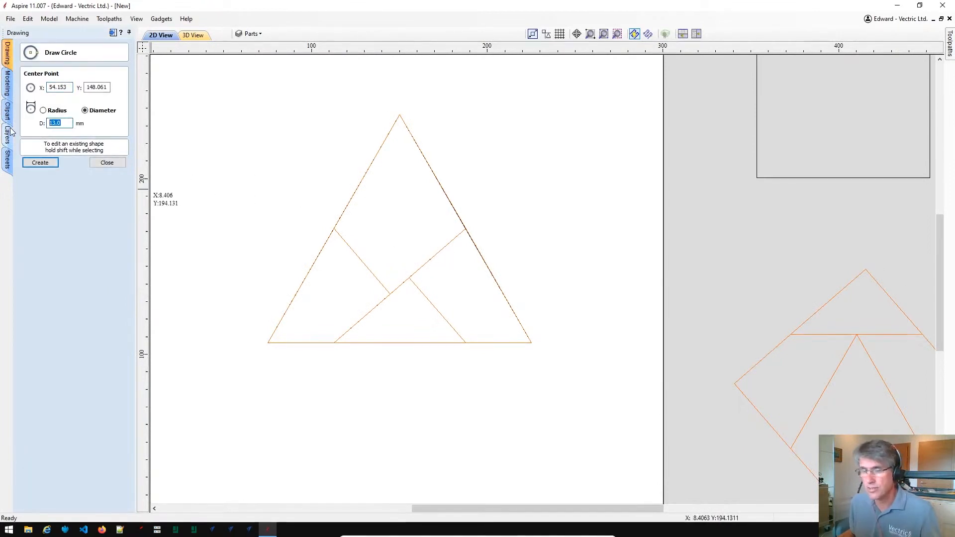
pyautogui.write('6')
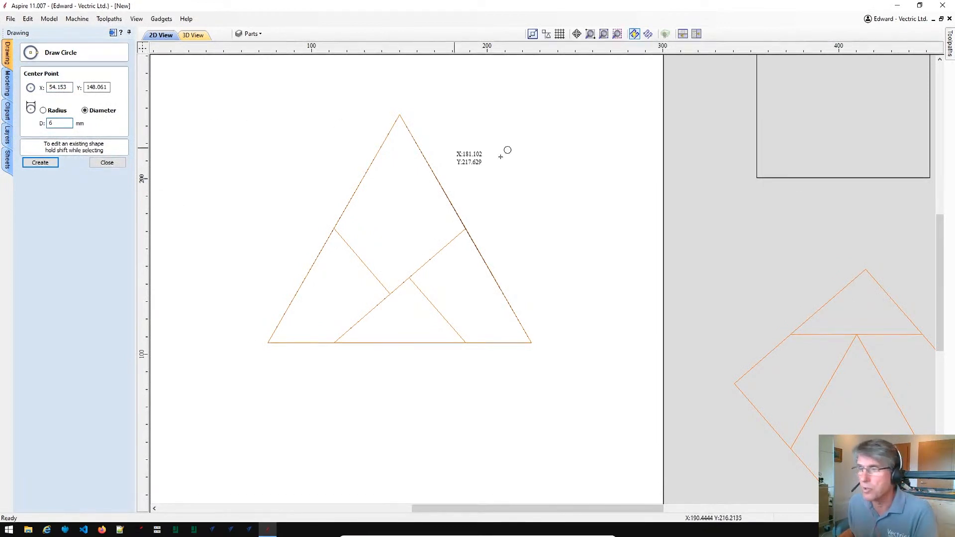
pyautogui.scroll(3, 465, 227)
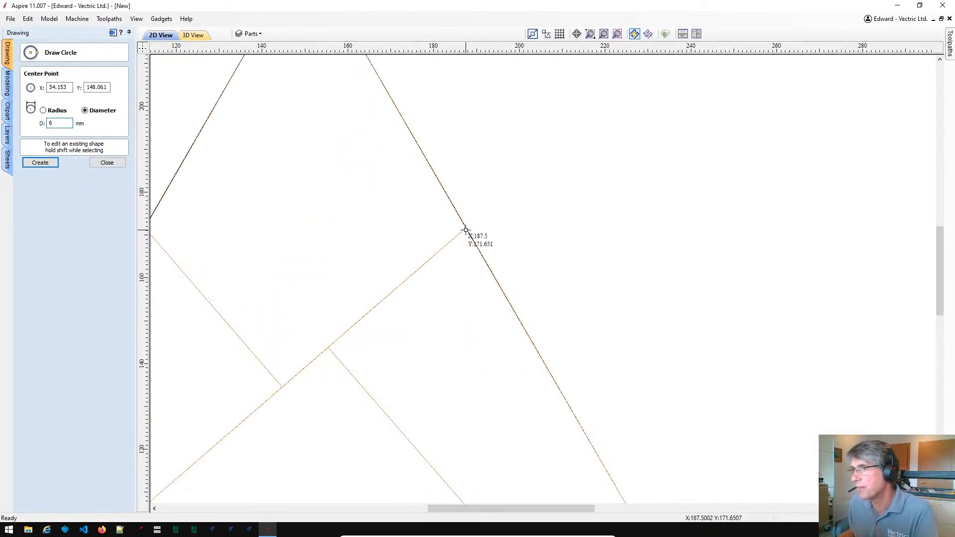
pyautogui.click(466, 228)
pyautogui.scroll(-4, 484, 277)
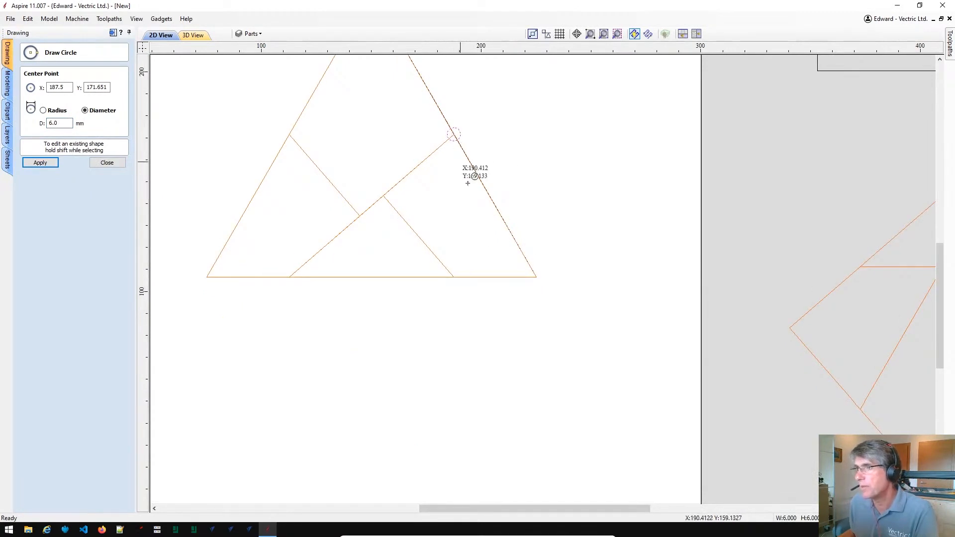
pyautogui.click(454, 277)
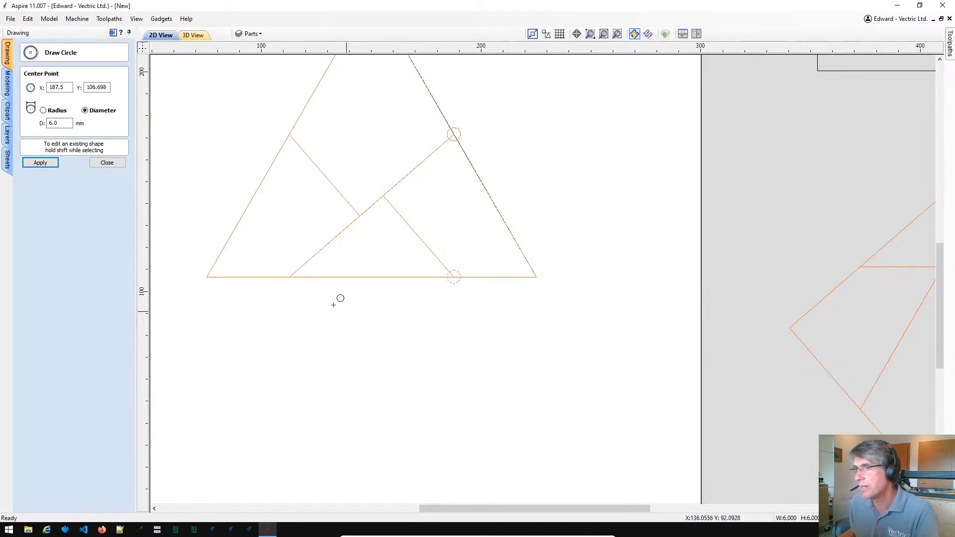
pyautogui.click(289, 277)
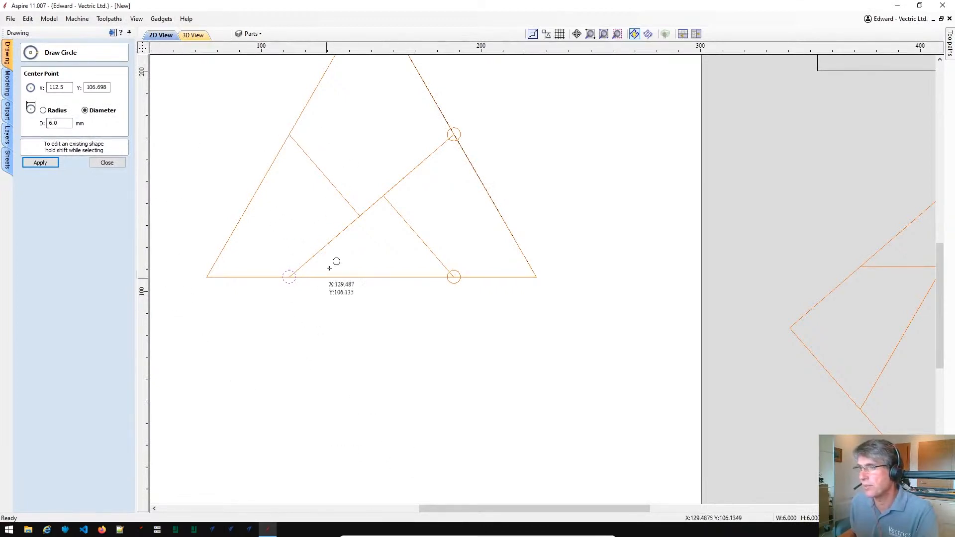
# - Draw a concentric 13 mm diameter circle around each of the three 6 mm circles and finish the circle command
pyautogui.scroll(-2, 627, 343)
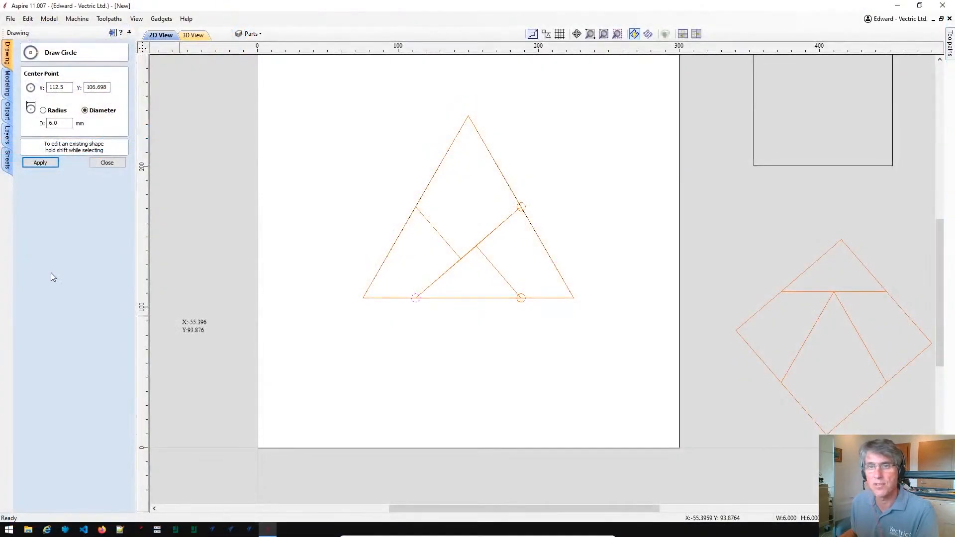
pyautogui.scroll(2, 588, 194)
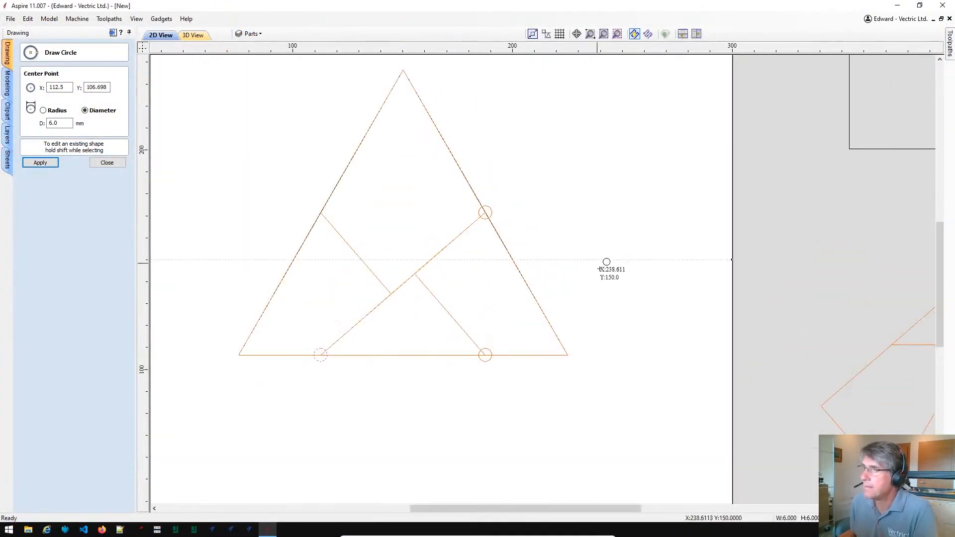
pyautogui.scroll(-1, 472, 225)
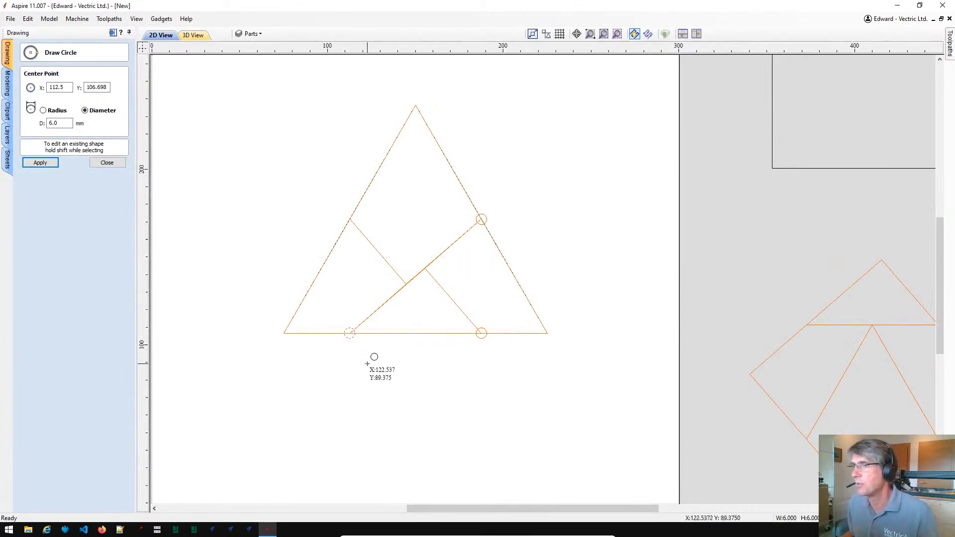
pyautogui.scroll(1, 373, 360)
pyautogui.scroll(-2, 396, 243)
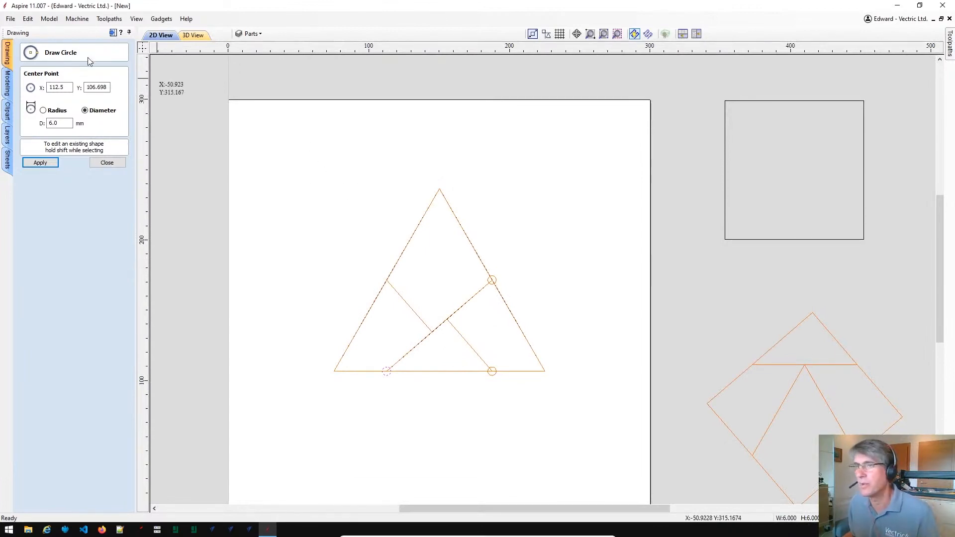
pyautogui.moveTo(67, 127); pyautogui.dragTo(29, 125)
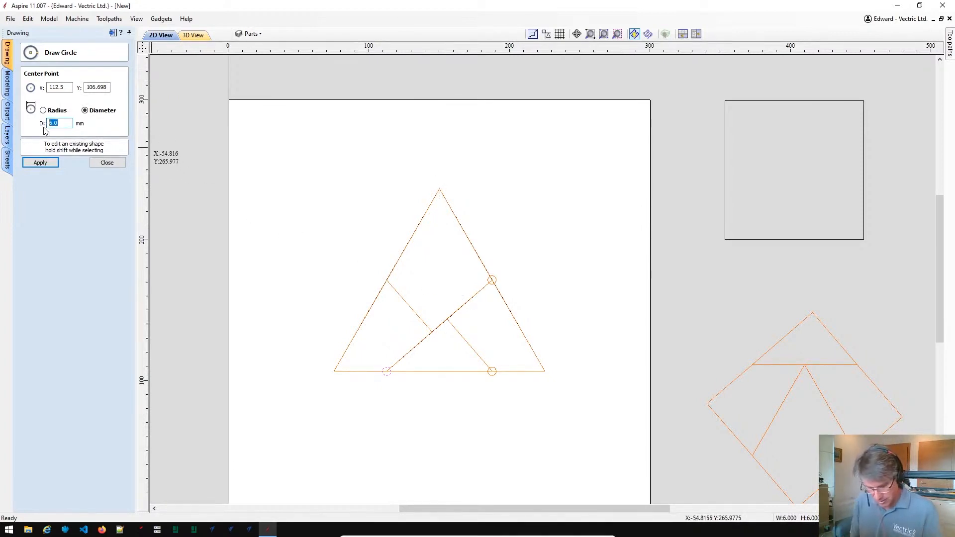
pyautogui.write('3')
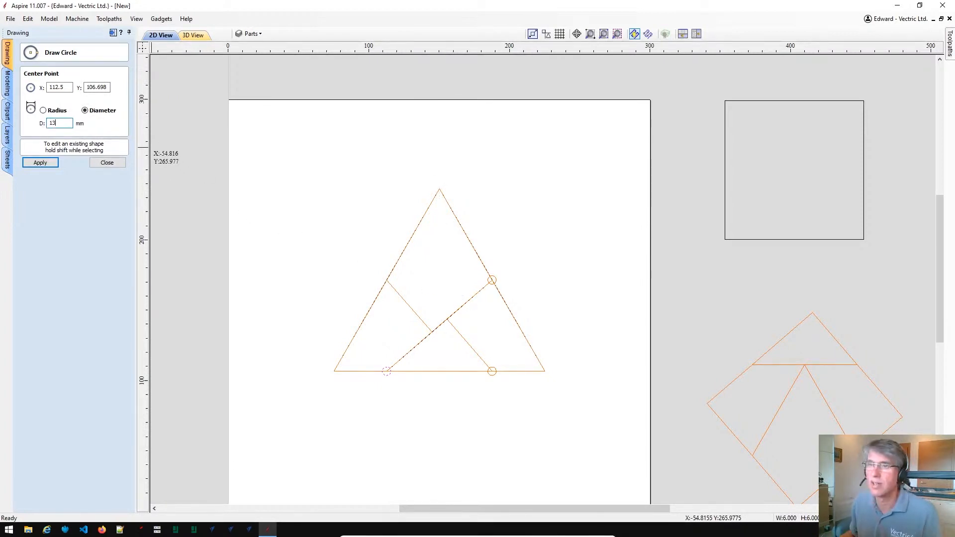
pyautogui.scroll(2, 495, 288)
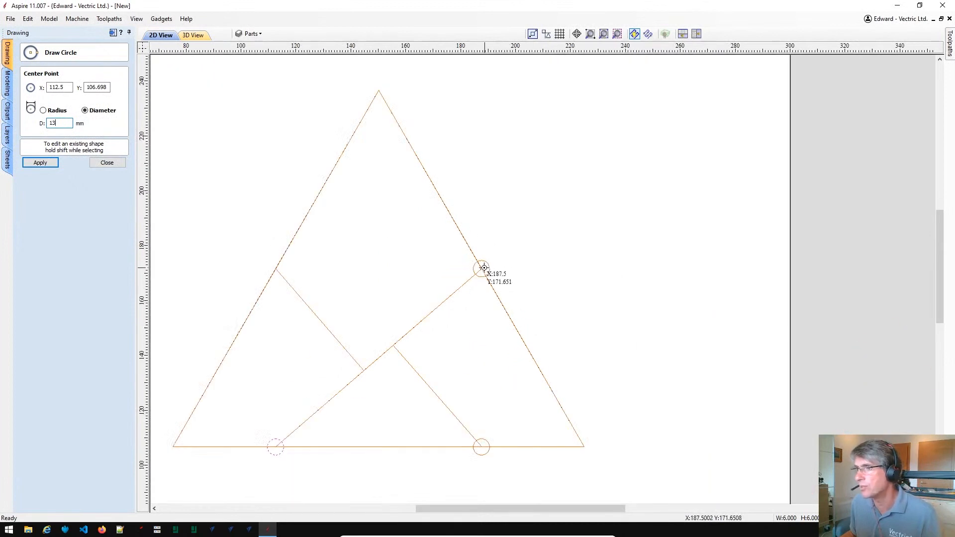
pyautogui.click(481, 269)
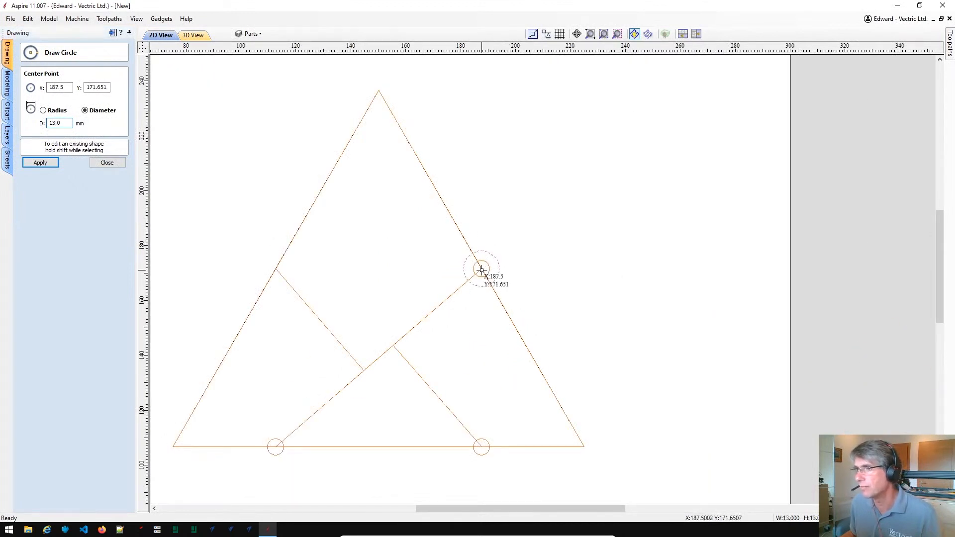
pyautogui.click(482, 446)
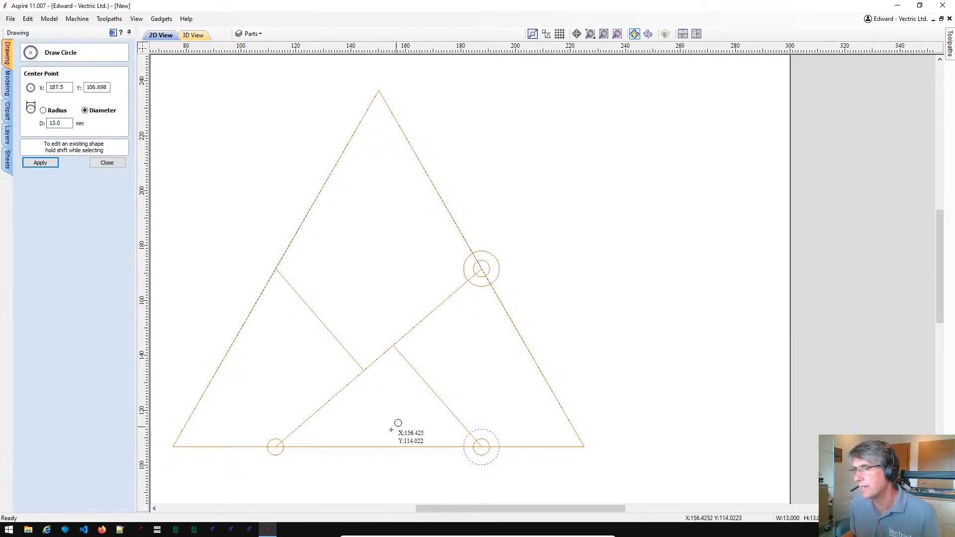
pyautogui.click(276, 446)
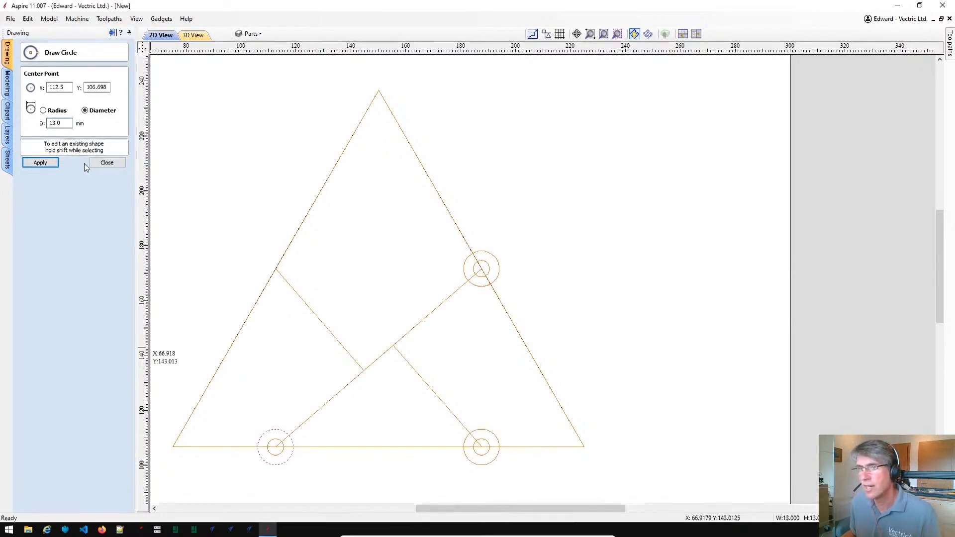
pyautogui.click(103, 164)
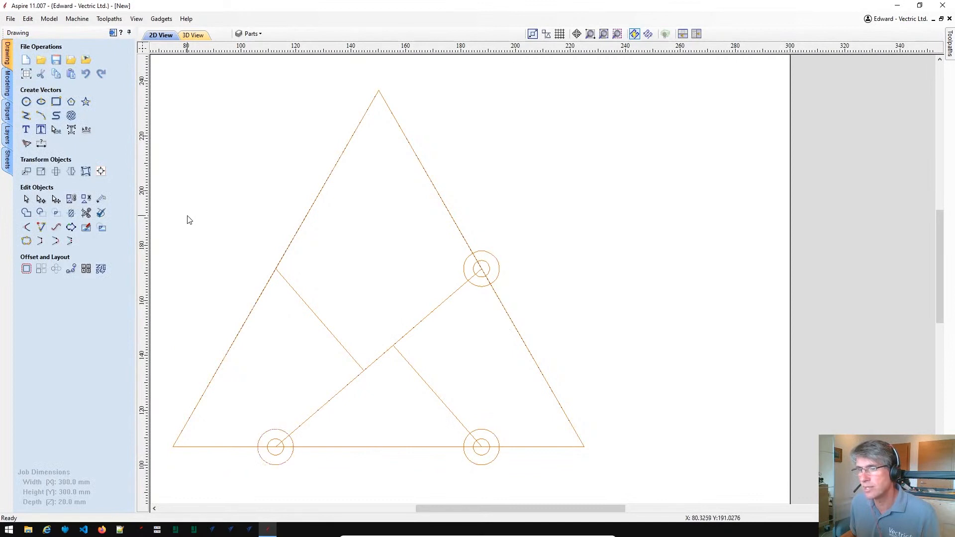
# - Lock the Construction layer
pyautogui.scroll(-5, 187, 219)
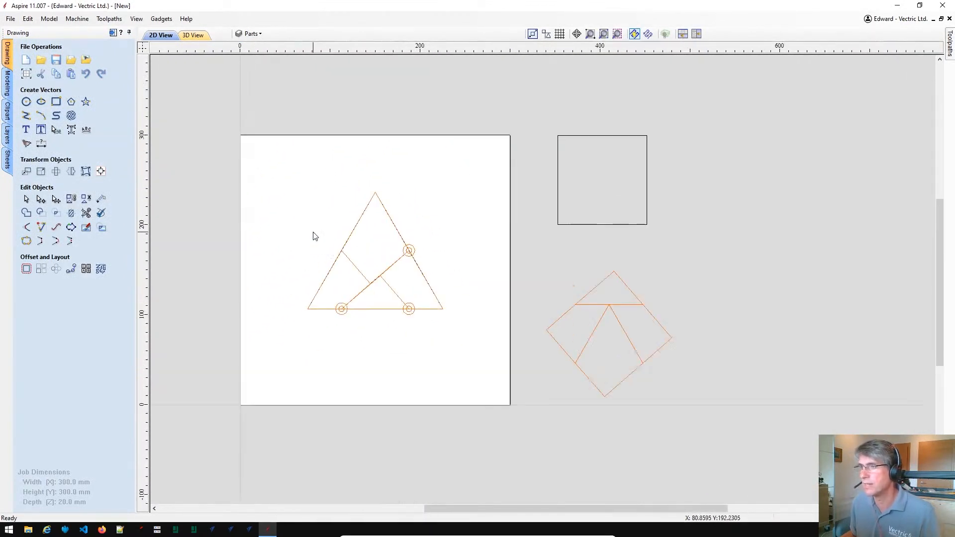
pyautogui.scroll(1, 314, 236)
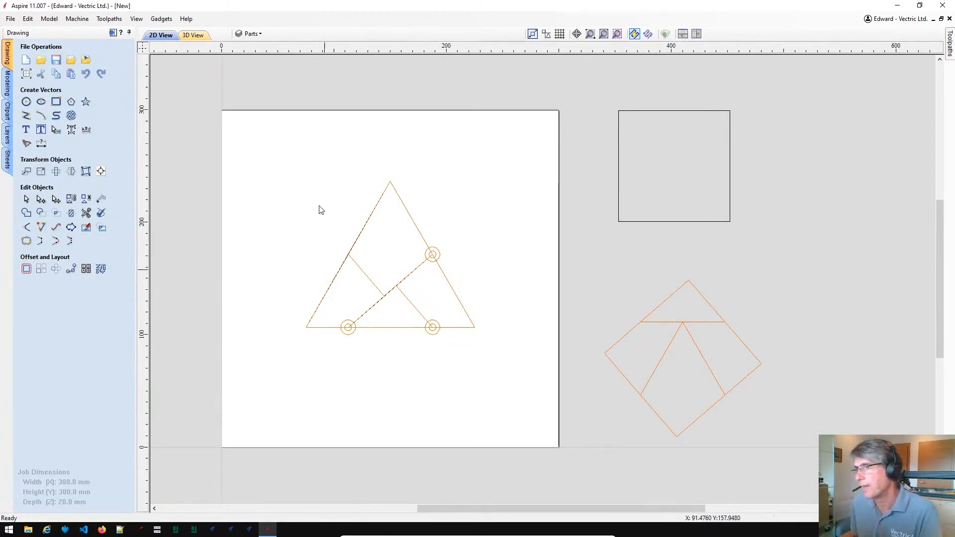
pyautogui.click(3, 133)
pyautogui.rightClick(52, 66)
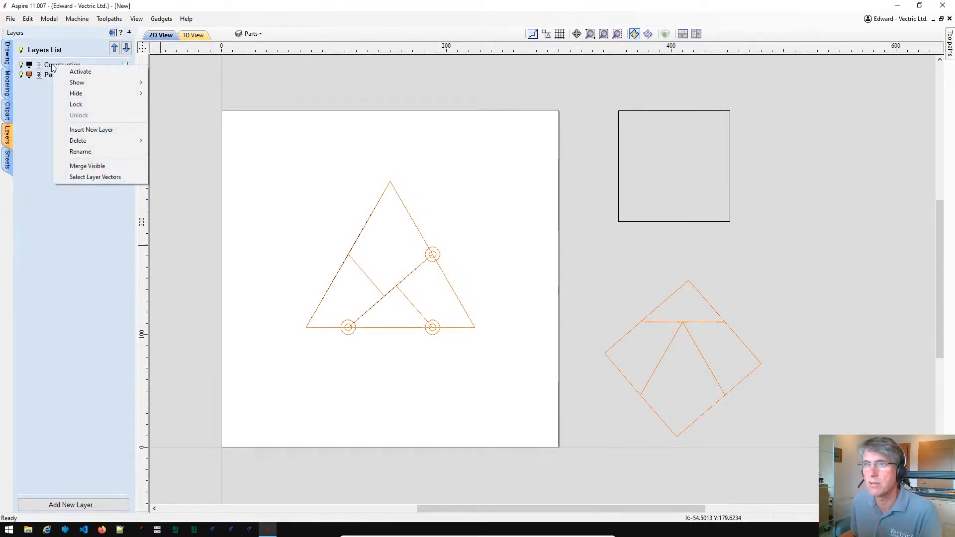
pyautogui.click(79, 104)
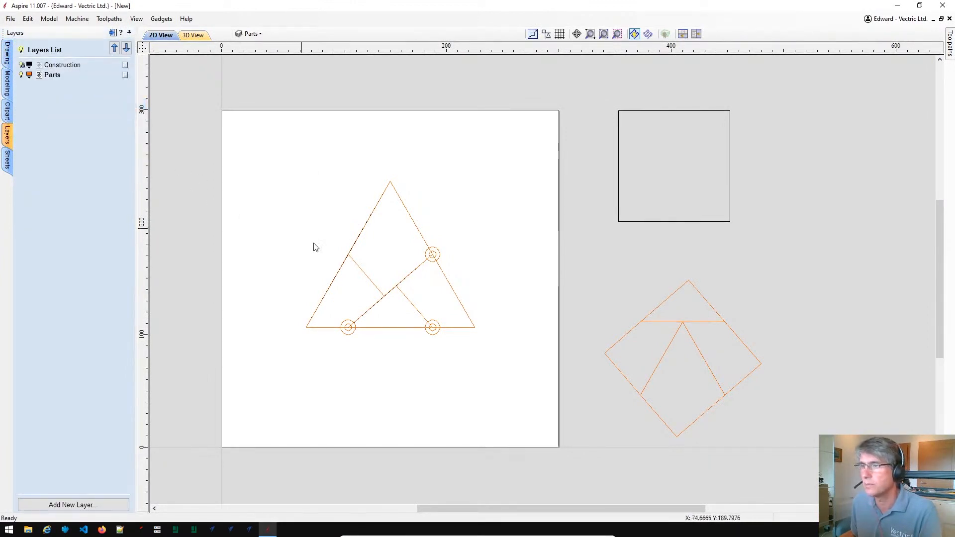
# - Rename the existing sheet as Design
pyautogui.scroll(-1, 299, 234)
pyautogui.moveTo(266, 270); pyautogui.dragTo(340, 306, button='middle')
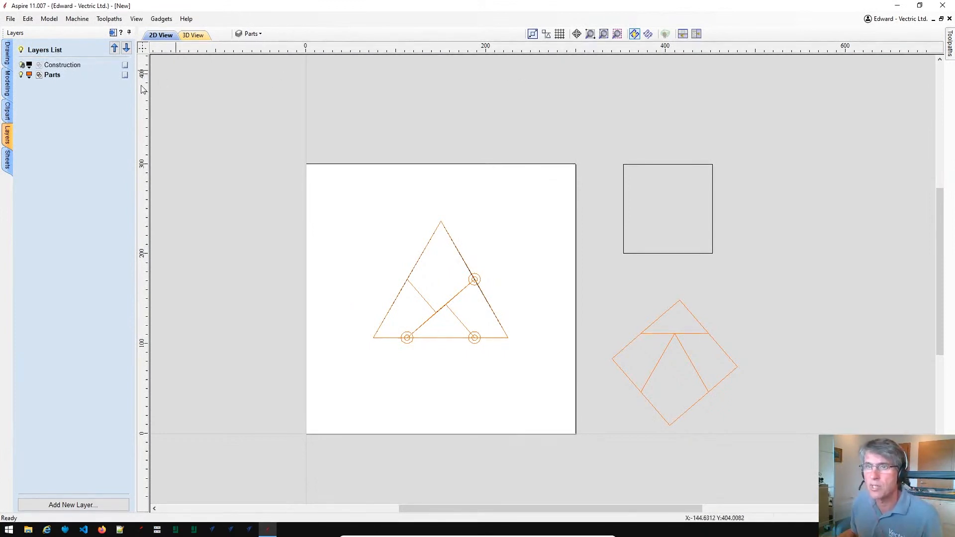
pyautogui.click(7, 160)
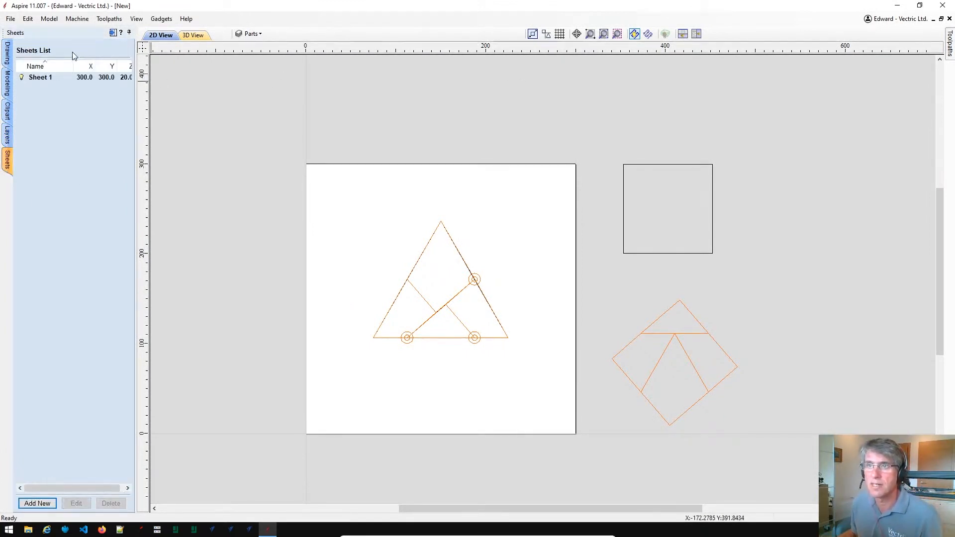
pyautogui.click(46, 77)
pyautogui.rightClick(46, 78)
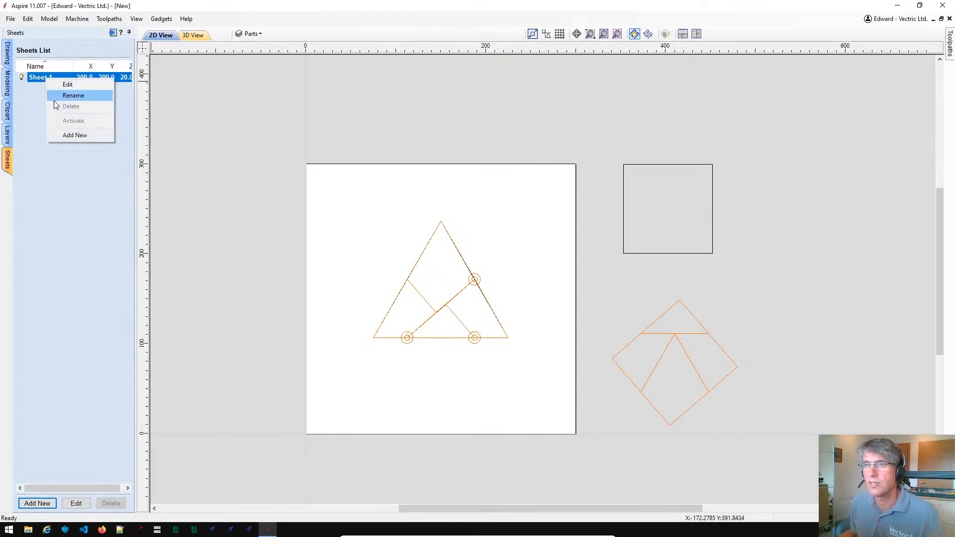
pyautogui.click(61, 98)
pyautogui.write('Design')
pyautogui.click(61, 105)
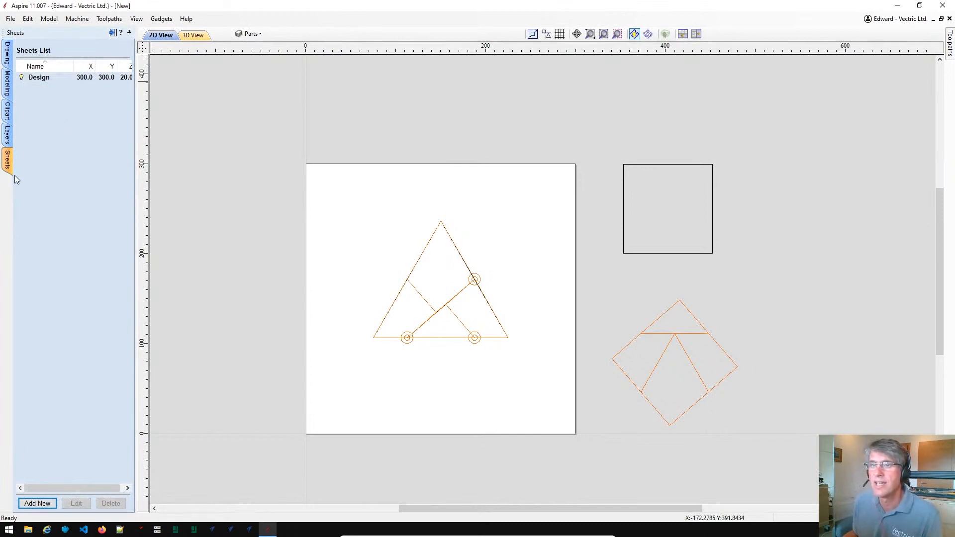
# - Add a new sheet named Oak 20mm
pyautogui.click(47, 503)
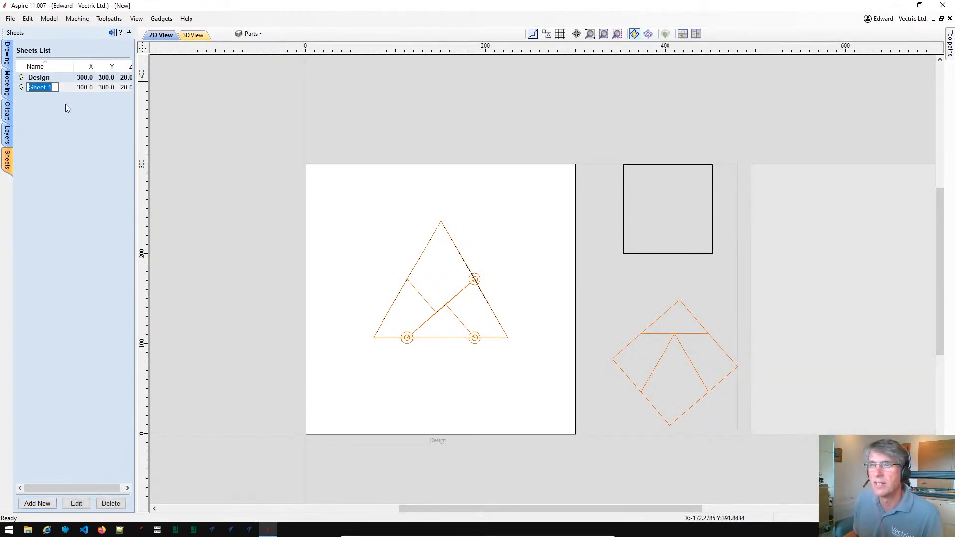
pyautogui.write('Oa')
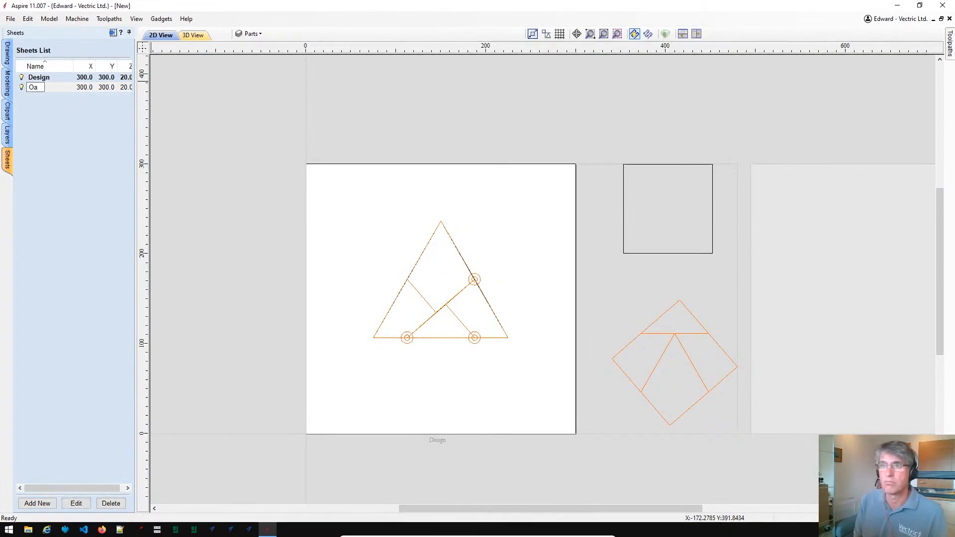
pyautogui.write('k 20mm')
pyautogui.click(87, 136)
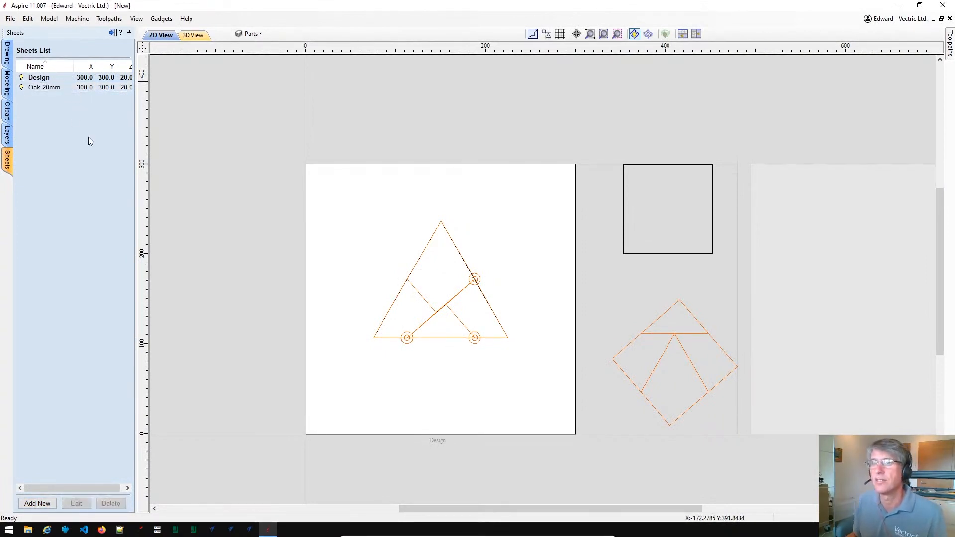
# - Open the Oak 20mm sheet for editing and set its size to 420 mm wide by 150 mm high
pyautogui.click(92, 88)
pyautogui.doubleClick(95, 86)
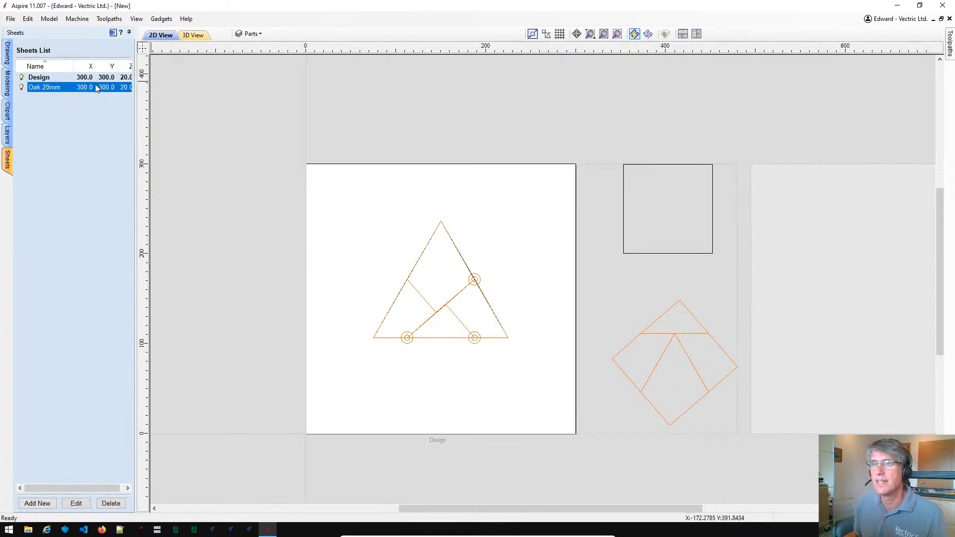
pyautogui.click(76, 503)
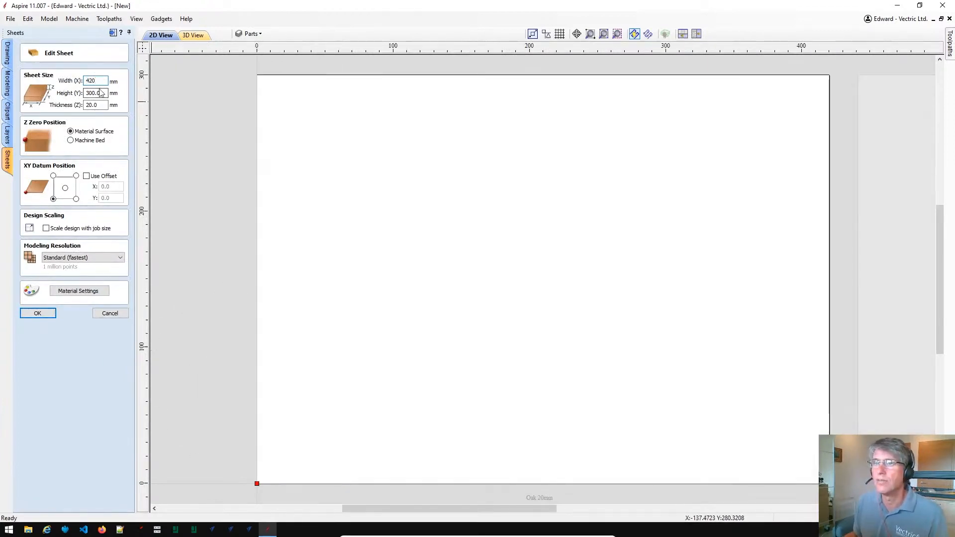
pyautogui.write('150')
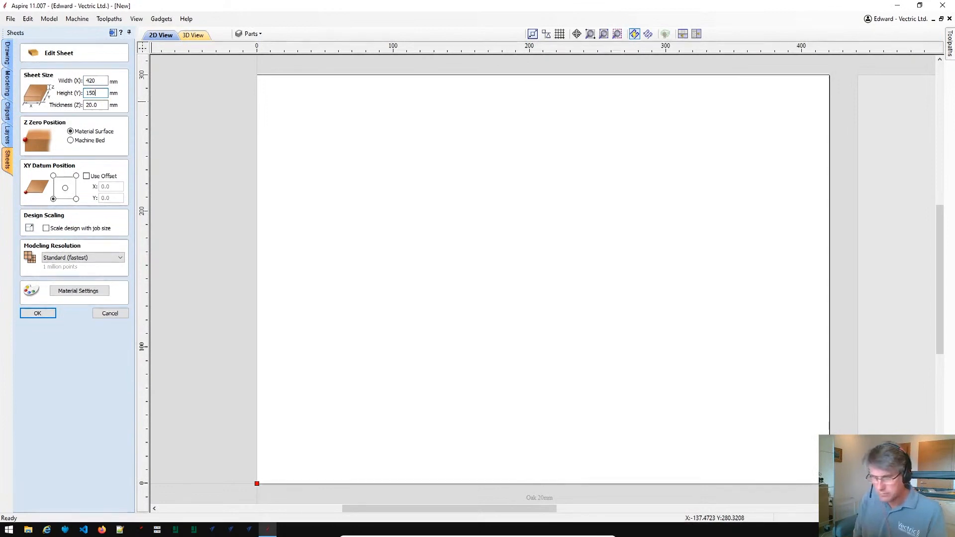
pyautogui.click(88, 105)
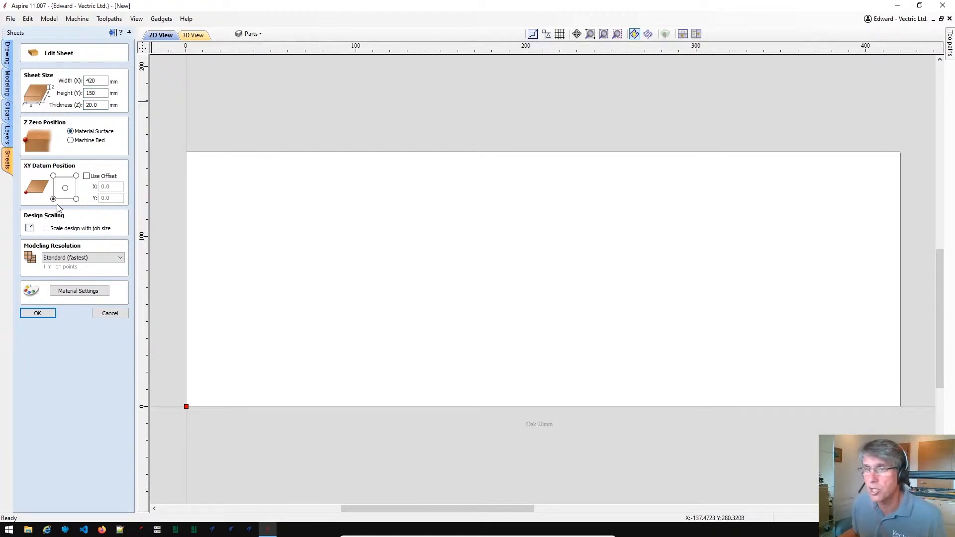
# - Set the Oak 20mm sheet's material appearance to Oak Medium and apply the sheet settings
pyautogui.click(62, 293)
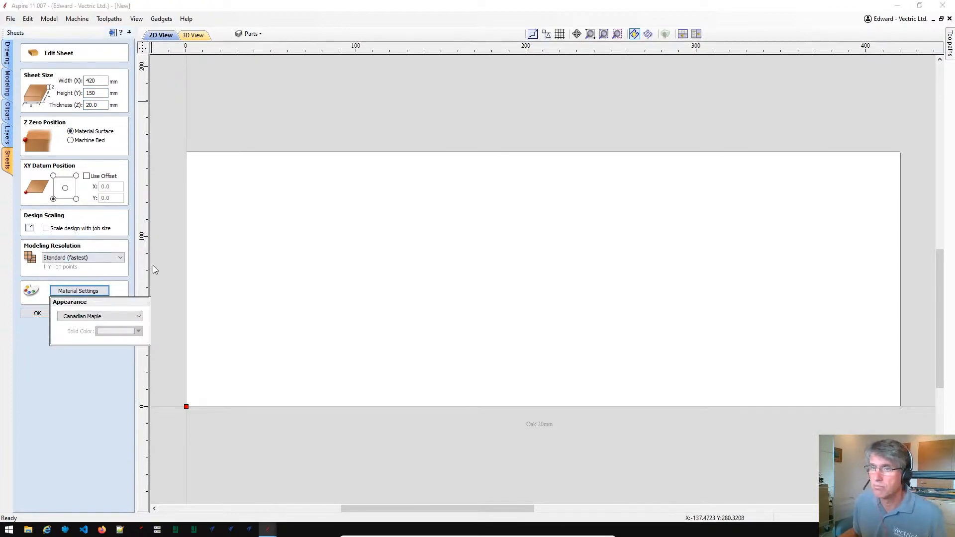
pyautogui.click(137, 317)
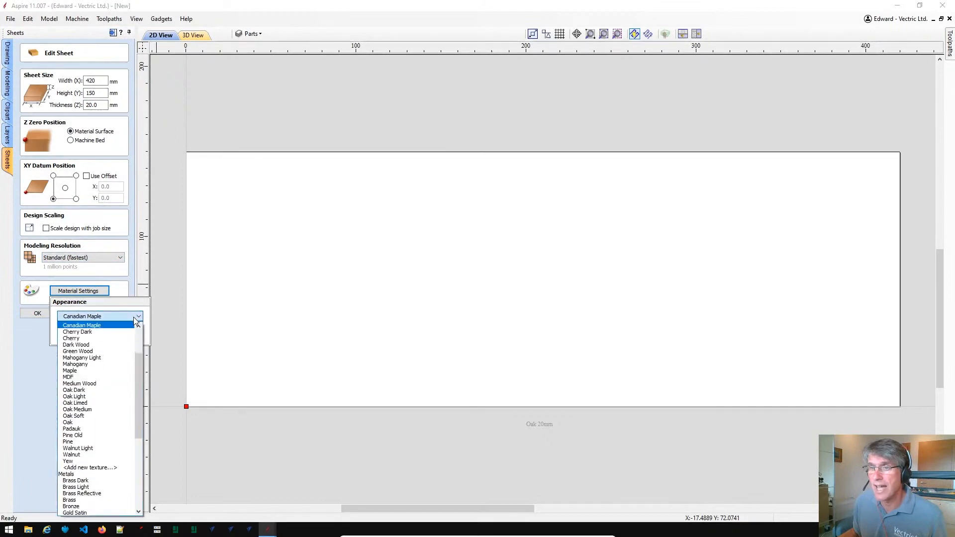
pyautogui.click(77, 410)
pyautogui.click(38, 314)
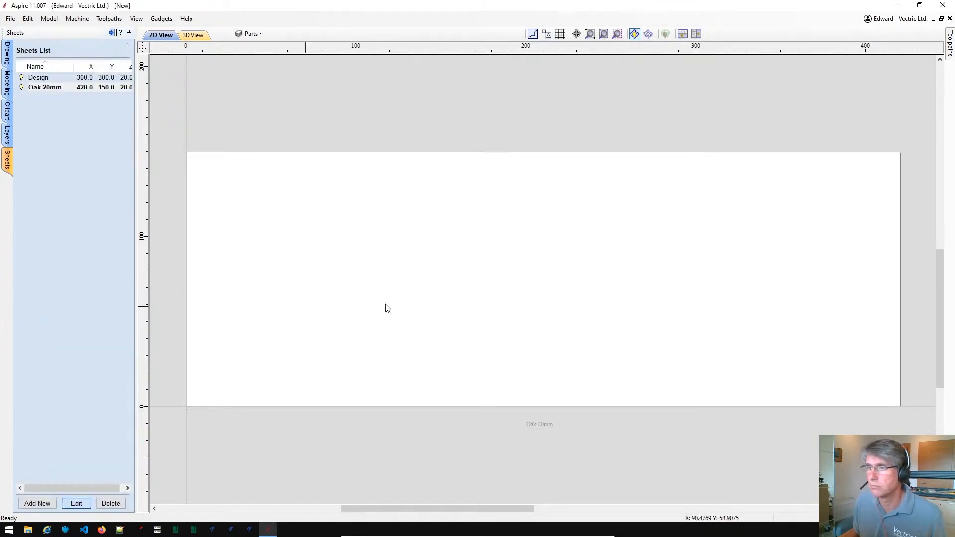
# - Make the Design sheet the active sheet
pyautogui.scroll(-2, 407, 320)
pyautogui.scroll(2, 407, 319)
pyautogui.scroll(-2, 411, 322)
pyautogui.scroll(-1, 596, 287)
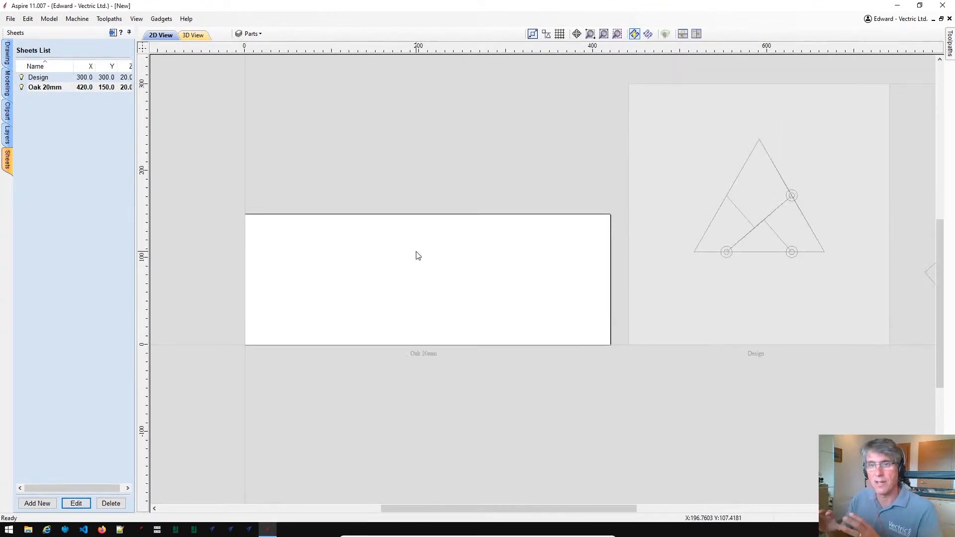
pyautogui.scroll(1, 863, 232)
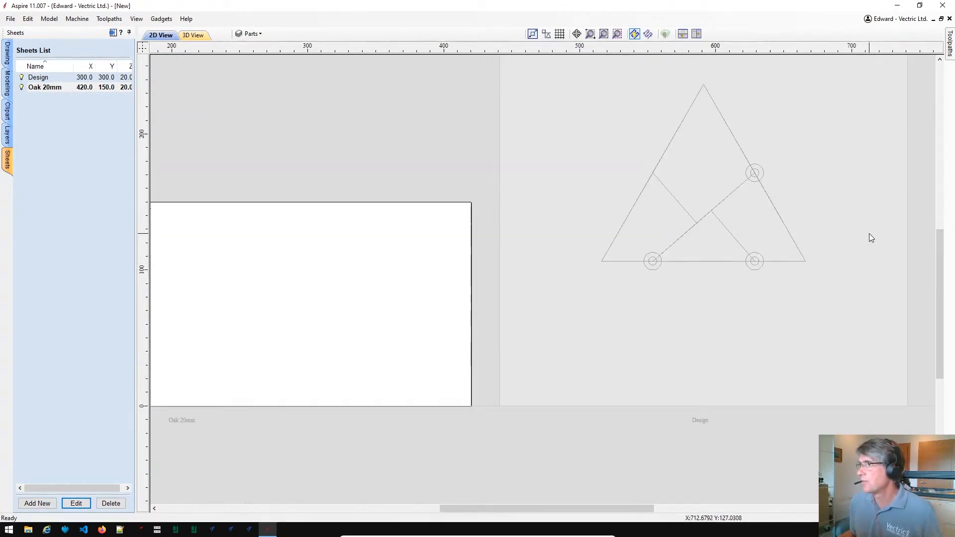
pyautogui.scroll(-1, 442, 255)
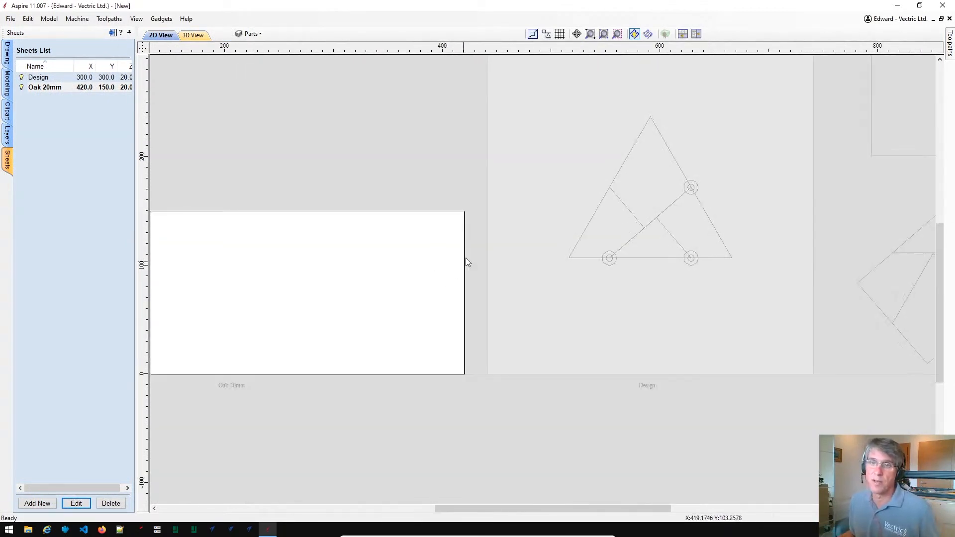
pyautogui.click(43, 78)
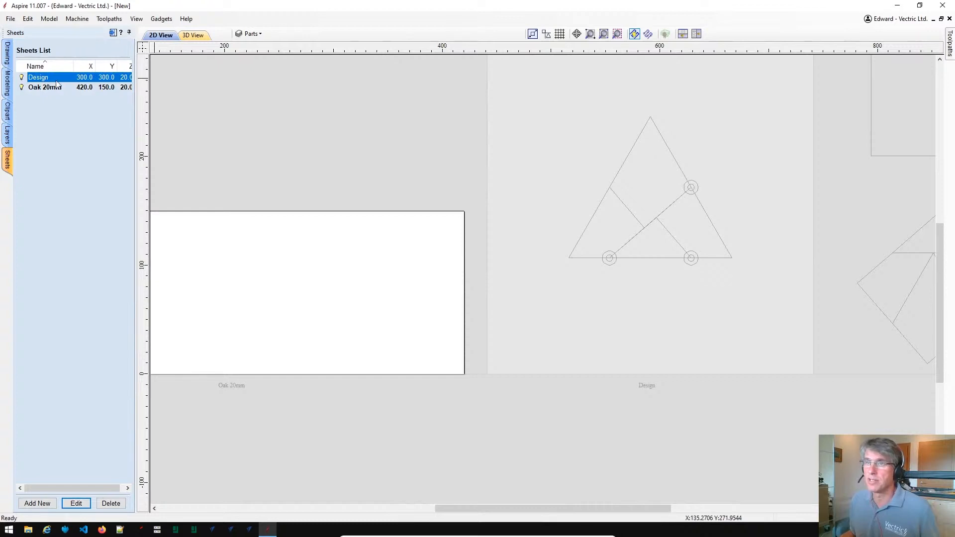
pyautogui.doubleClick(574, 167)
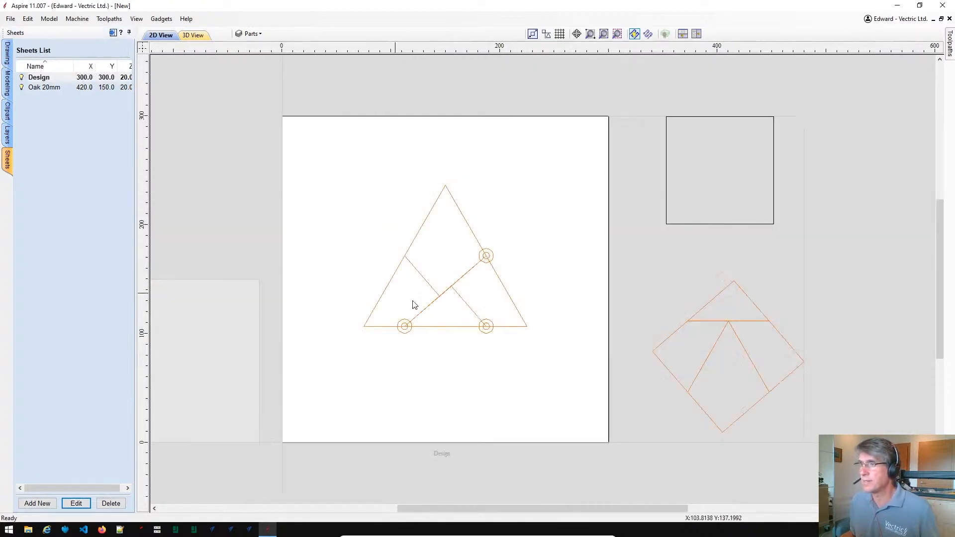
# - Copy the triangle's top kite-shaped piece and the concentric circles at its side corner to the Oak 20mm sheet
pyautogui.scroll(2, 420, 288)
pyautogui.click(424, 191)
pyautogui.keyDown('shift'); pyautogui.click(525, 235); pyautogui.keyUp('shift')
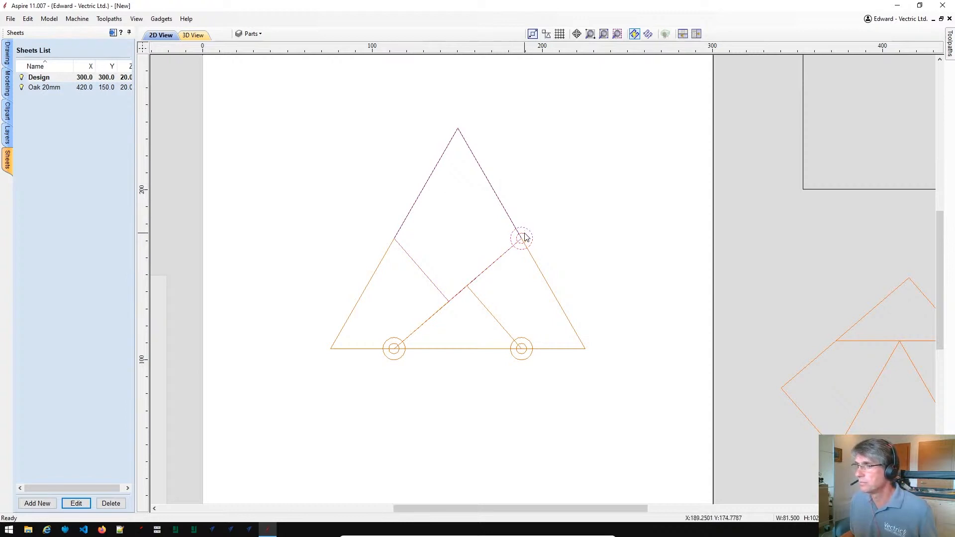
pyautogui.rightClick(526, 237)
pyautogui.moveTo(654, 497)
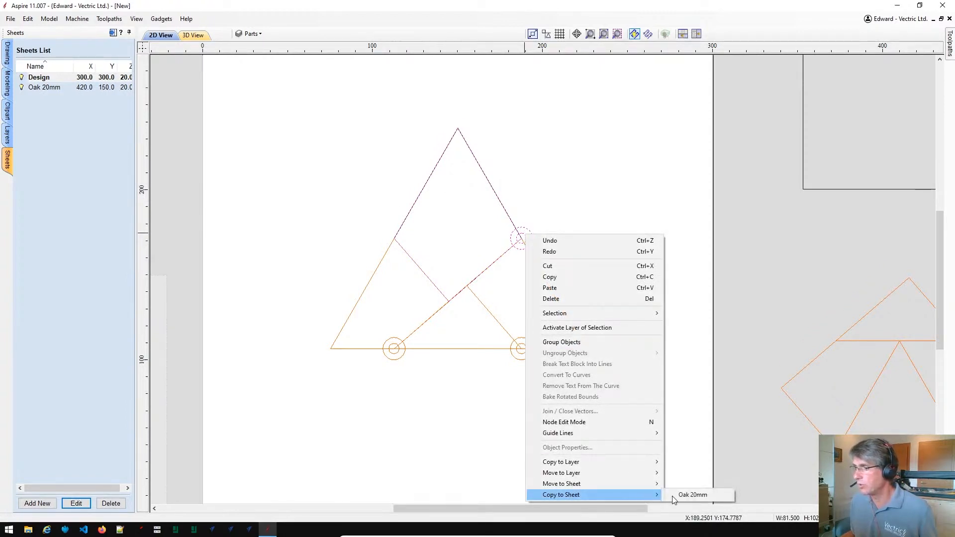
pyautogui.click(692, 494)
# - Activate the Oak 20mm sheet and move the copied kite piece with its circles inside the sheet's left end
pyautogui.scroll(-5, 388, 442)
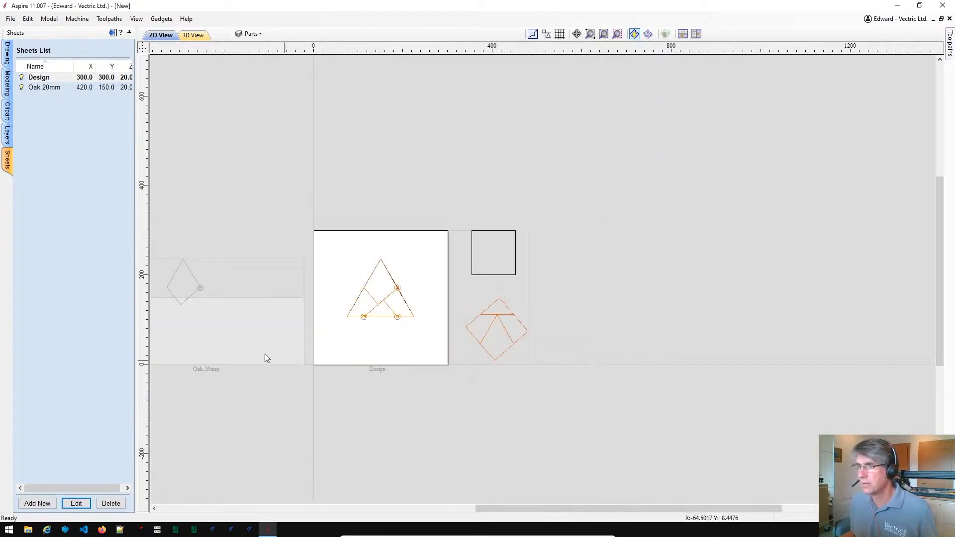
pyautogui.moveTo(276, 357); pyautogui.dragTo(455, 332, button='middle')
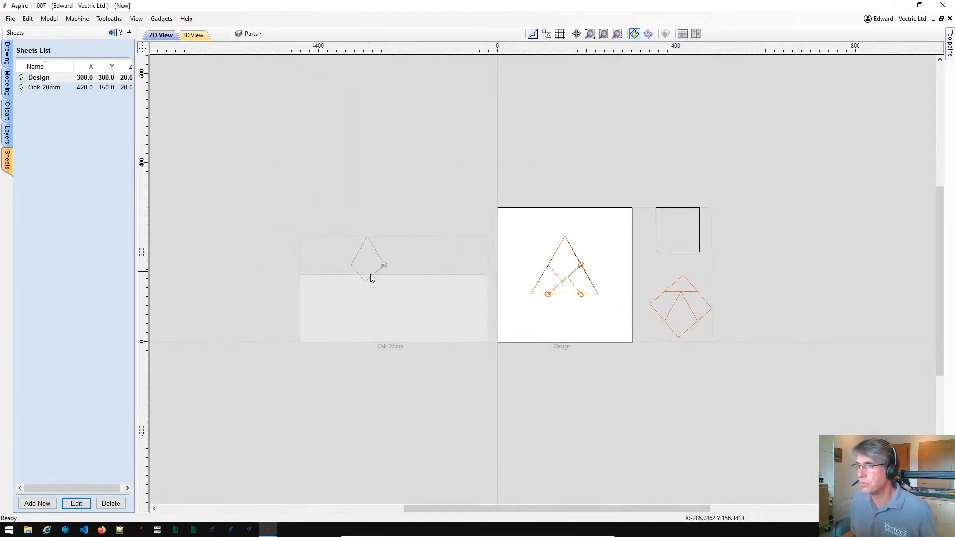
pyautogui.doubleClick(388, 301)
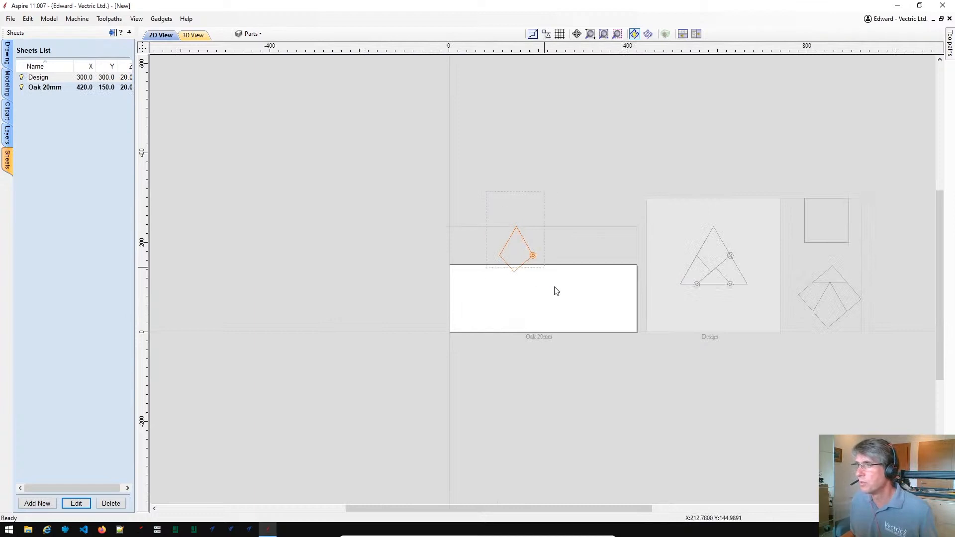
pyautogui.click(533, 256)
pyautogui.moveTo(533, 256); pyautogui.dragTo(486, 314)
# - Activate the Design sheet and copy the triangle's lower-right piece with both its circle pairs to the Oak 20mm sheet
pyautogui.scroll(1, 688, 313)
pyautogui.scroll(1, 834, 271)
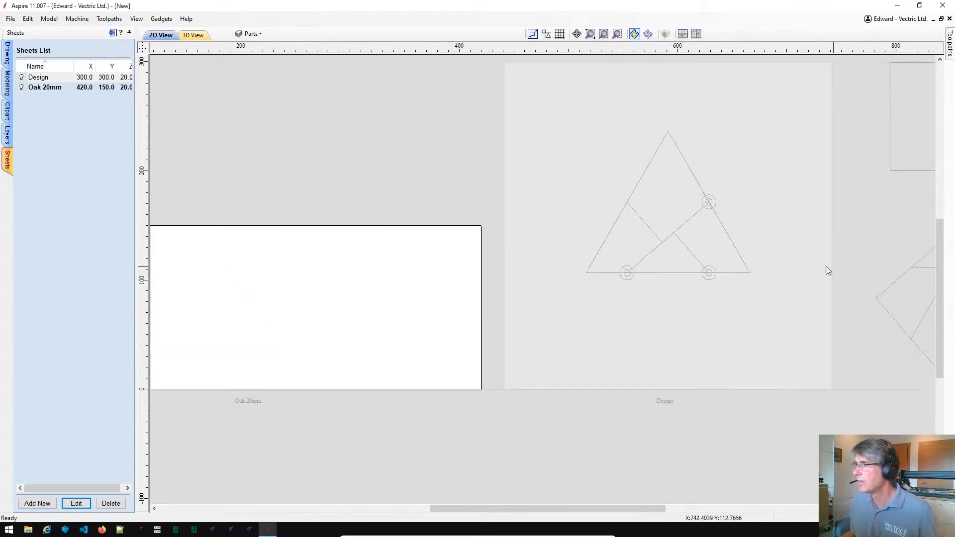
pyautogui.doubleClick(754, 223)
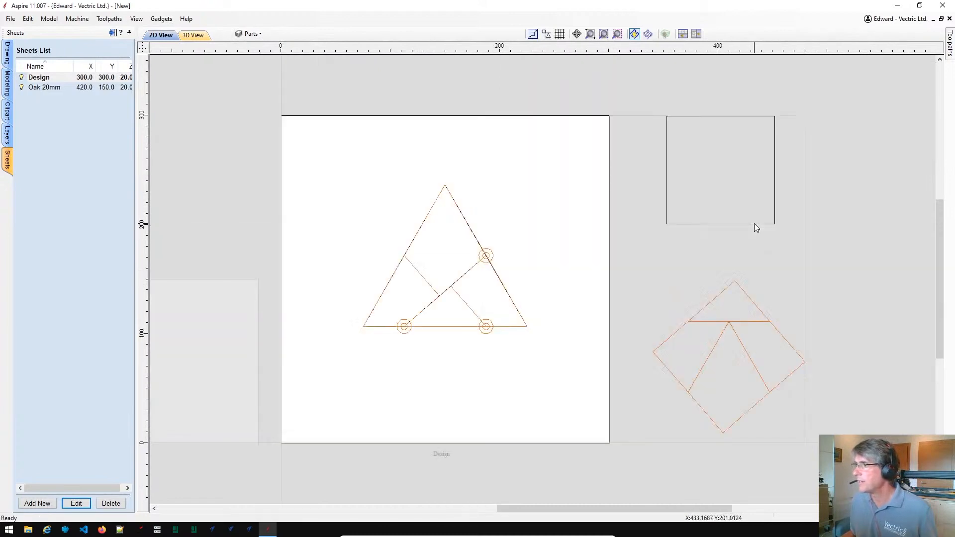
pyautogui.keyDown('shift'); pyautogui.click(493, 256); pyautogui.keyUp('shift')
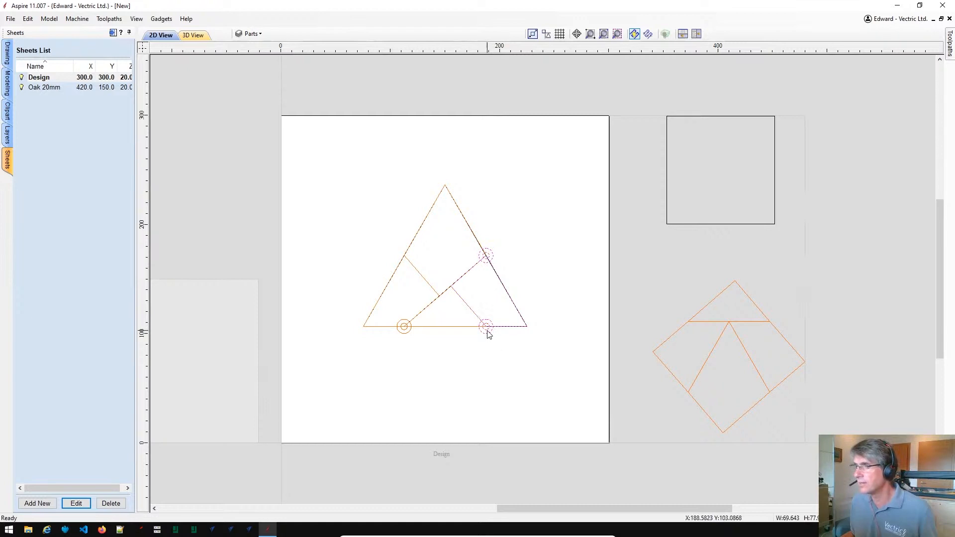
pyautogui.rightClick(504, 331)
pyautogui.moveTo(611, 320)
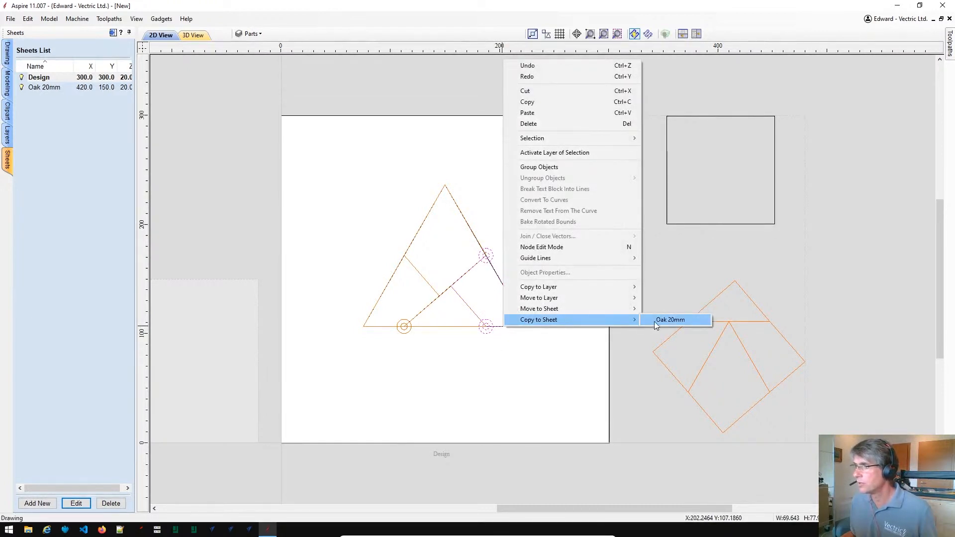
pyautogui.click(694, 321)
# - Activate the Oak 20mm sheet and move the copied lower-right piece with its circles inside the sheet, beside the kite
pyautogui.scroll(-2, 479, 375)
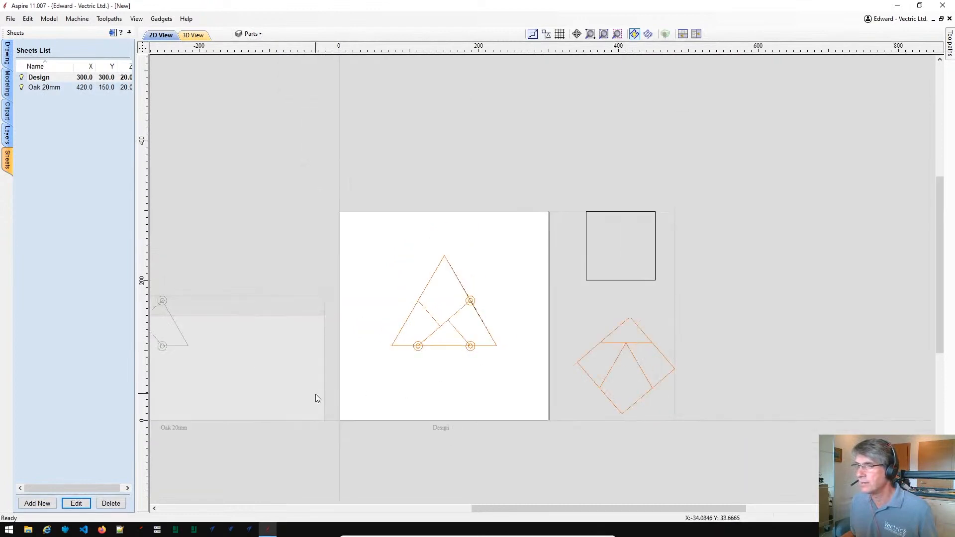
pyautogui.moveTo(317, 396); pyautogui.dragTo(525, 375, button='middle')
pyautogui.doubleClick(376, 344)
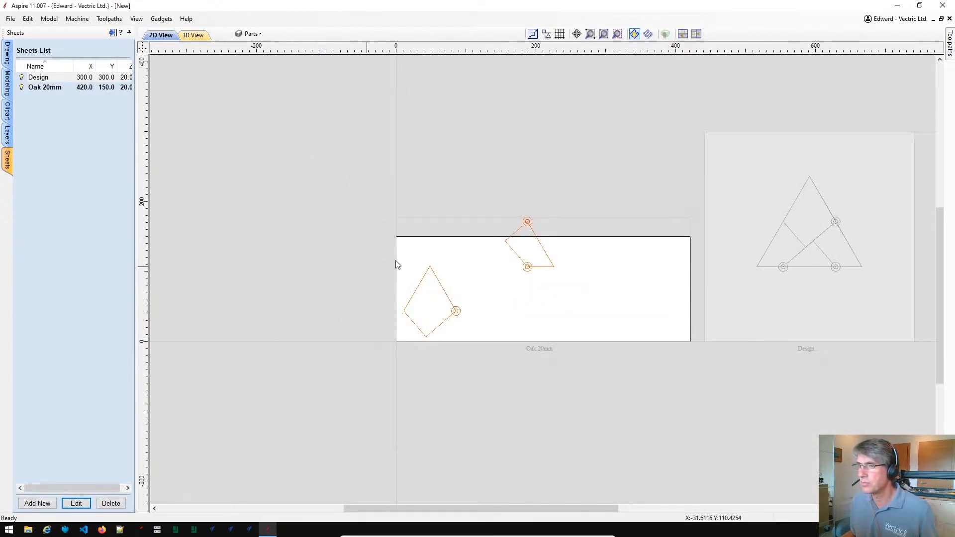
pyautogui.moveTo(473, 189); pyautogui.dragTo(492, 287)
pyautogui.click(534, 324)
# - Activate the Design sheet and copy the small bottom-middle triangle with the circle pairs at both base ends to the Oak 20mm sheet
pyautogui.scroll(4, 799, 297)
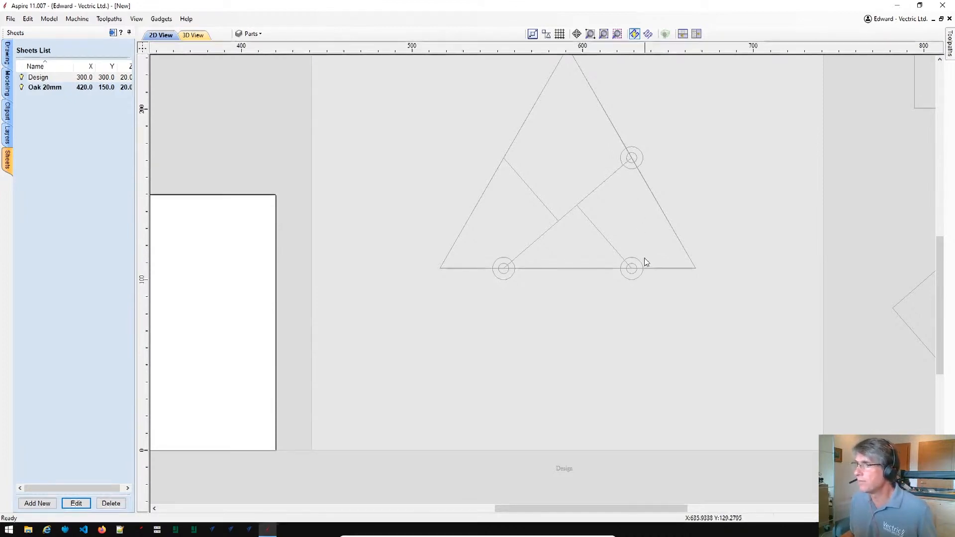
pyautogui.doubleClick(592, 254)
pyautogui.click(415, 343)
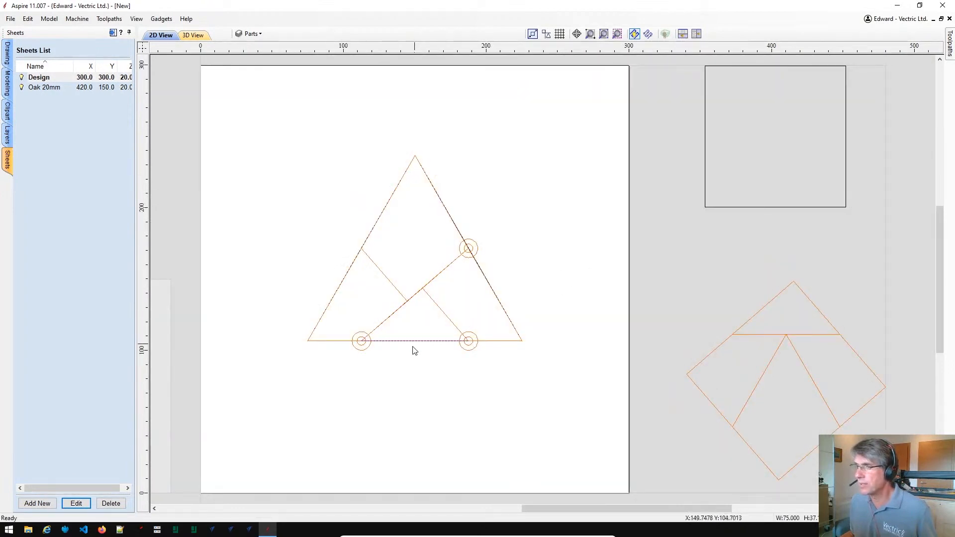
pyautogui.keyDown('shift'); pyautogui.click(468, 350); pyautogui.keyUp('shift')
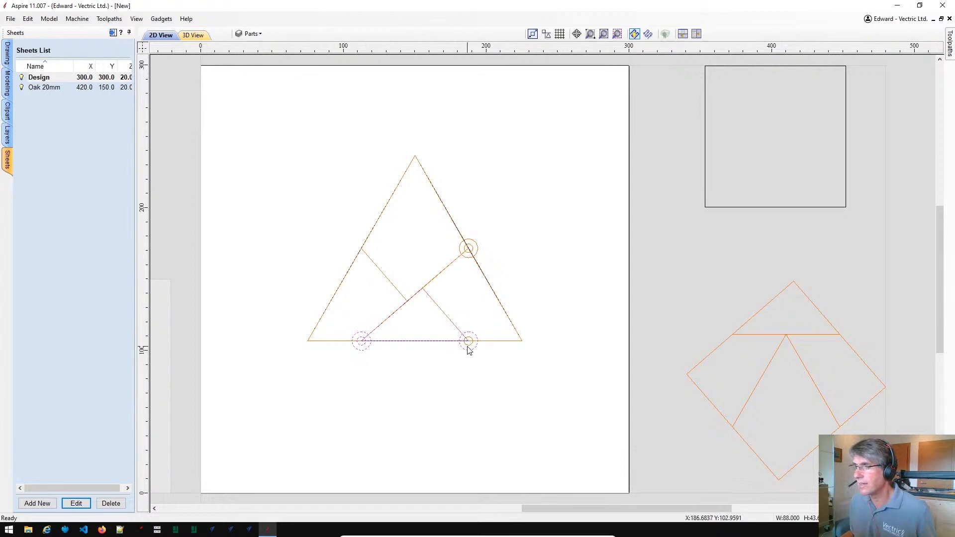
pyautogui.rightClick(439, 348)
pyautogui.moveTo(510, 338)
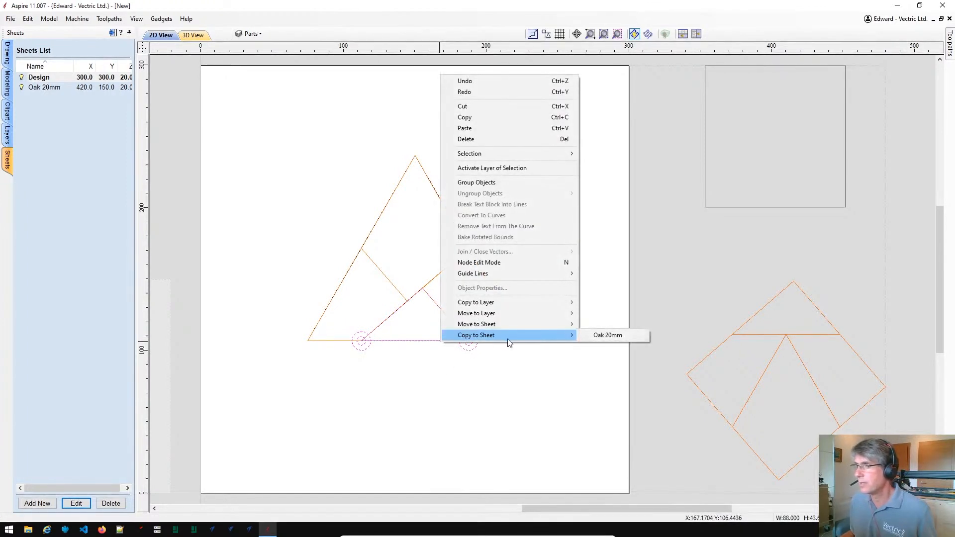
pyautogui.click(607, 336)
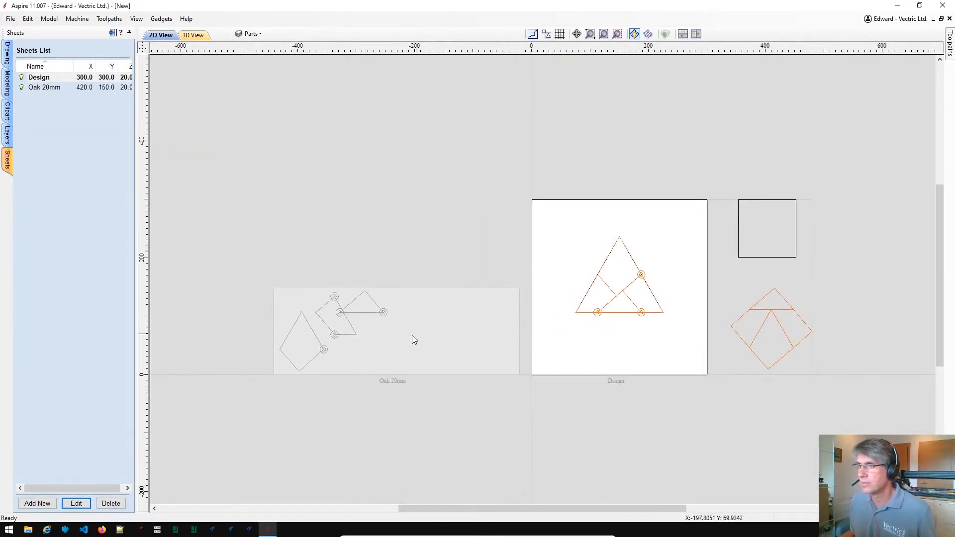
# - Activate the Oak 20mm sheet and move the small triangle with its circles below the four-sided piece, near the sheet's lower edge
pyautogui.doubleClick(398, 341)
pyautogui.scroll(3, 509, 309)
pyautogui.scroll(2, 682, 229)
pyautogui.moveTo(742, 209); pyautogui.dragTo(609, 81)
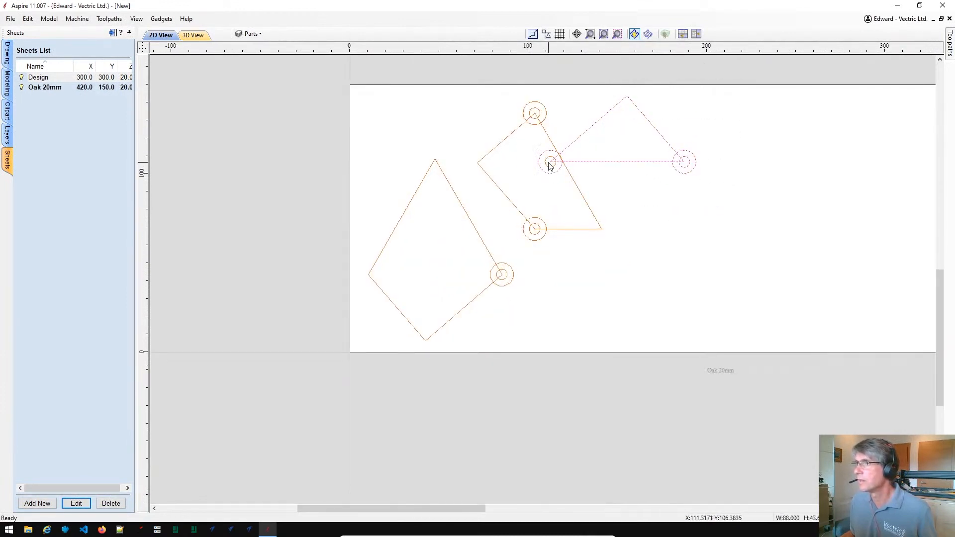
pyautogui.click(600, 166)
pyautogui.moveTo(607, 159); pyautogui.dragTo(610, 315)
pyautogui.click(838, 219)
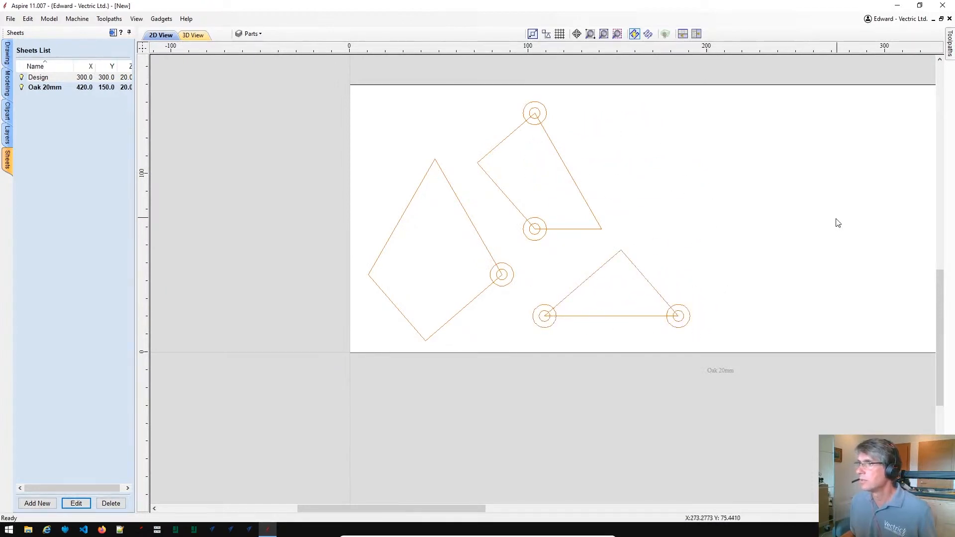
# - Activate the Design sheet and copy the triangle's lower-left piece with its circle pair to the Oak 20mm sheet
pyautogui.scroll(-5, 587, 294)
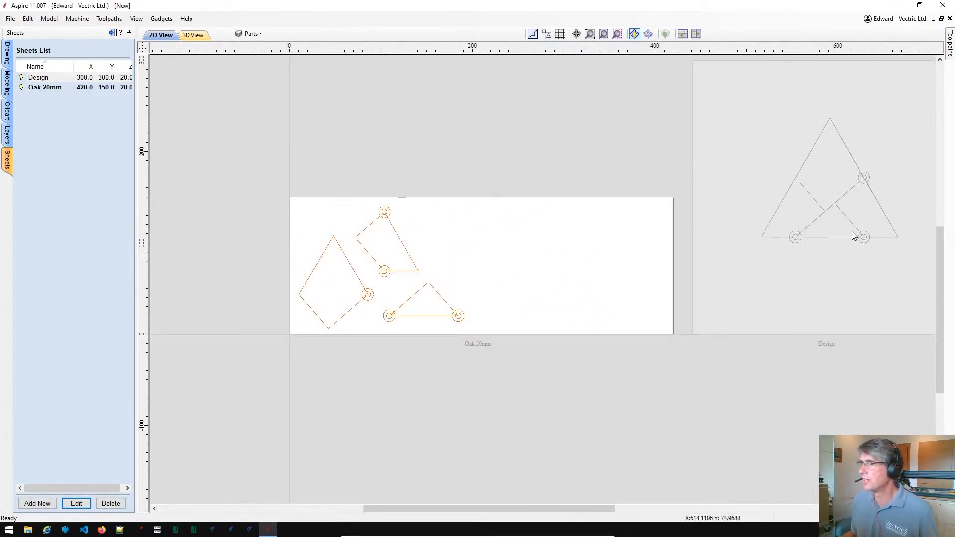
pyautogui.scroll(-3, 856, 252)
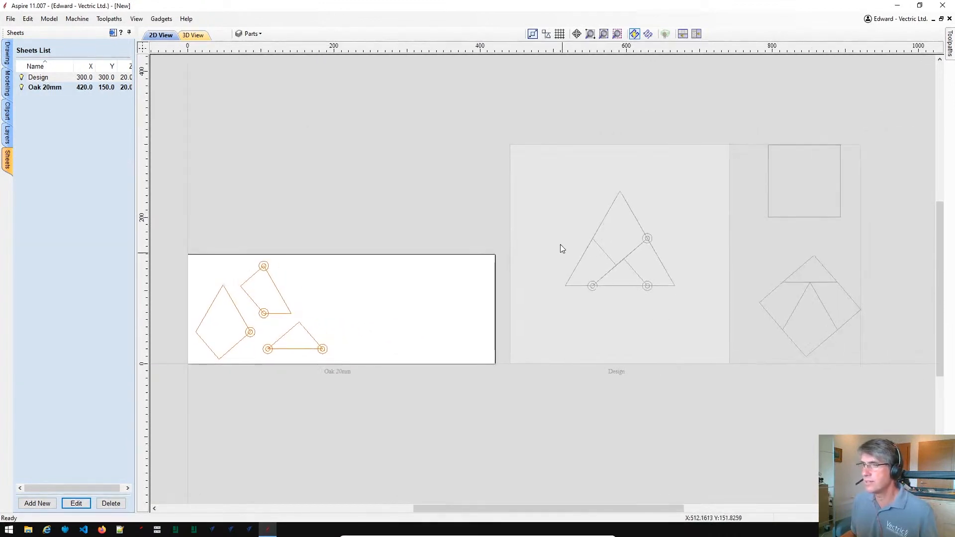
pyautogui.scroll(2, 563, 252)
pyautogui.doubleClick(610, 282)
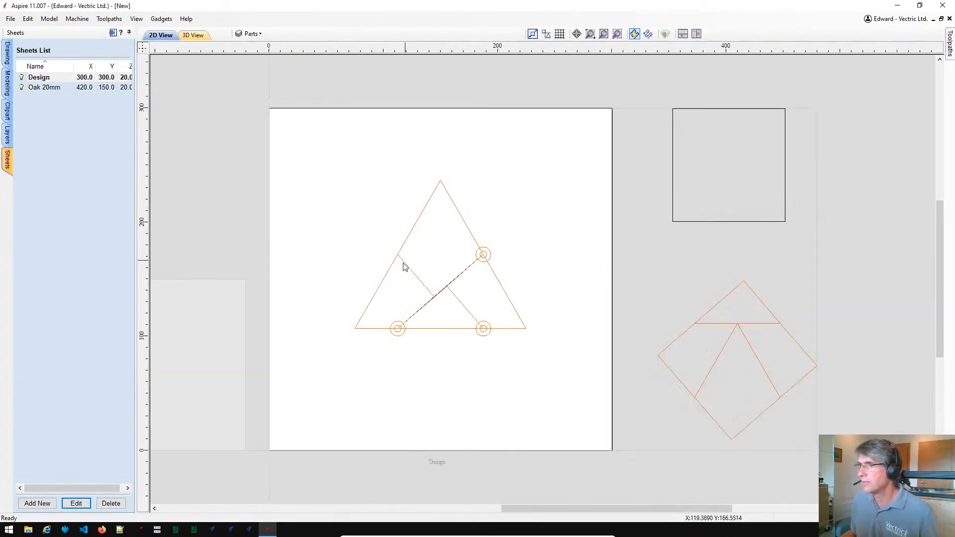
pyautogui.click(391, 269)
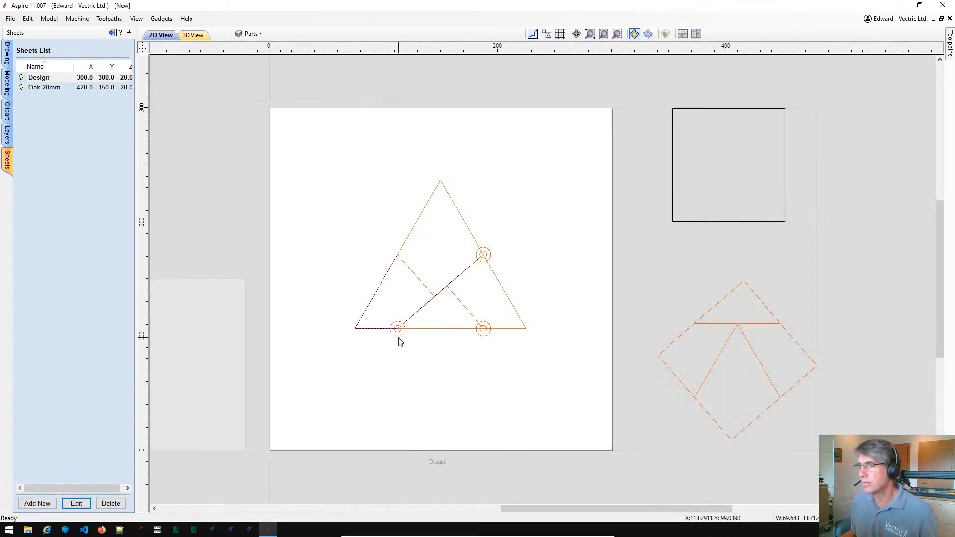
pyautogui.rightClick(396, 334)
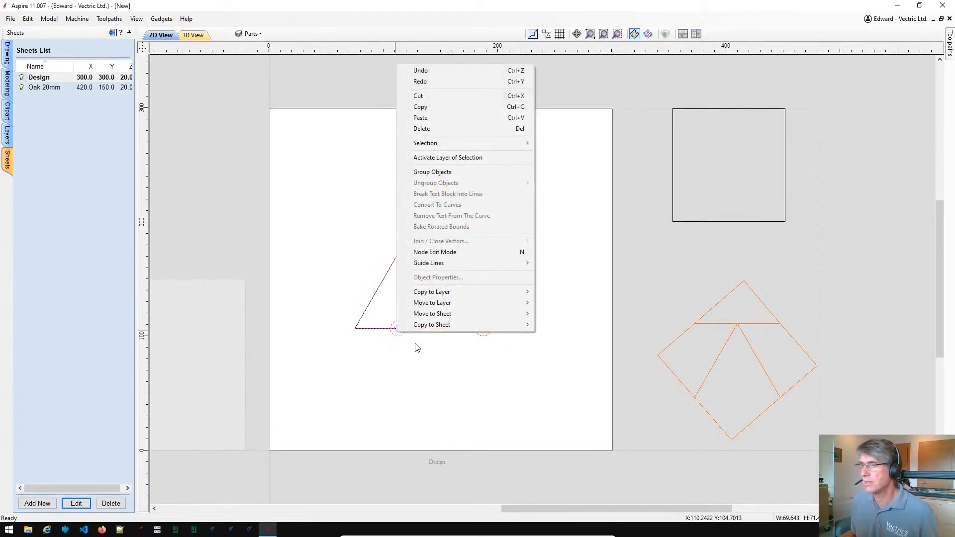
pyautogui.moveTo(436, 324)
pyautogui.click(563, 324)
# - Activate the Oak 20mm sheet and move the copied lower-left piece with its circle pair inside the sheet, beside the upper four-sided piece
pyautogui.scroll(-5, 423, 383)
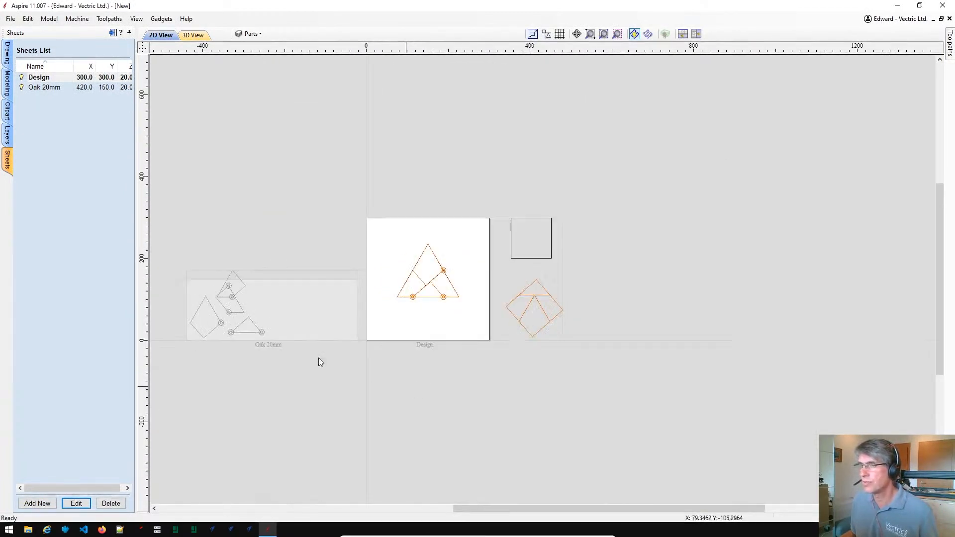
pyautogui.scroll(3, 255, 277)
pyautogui.moveTo(266, 309); pyautogui.dragTo(392, 292, button='middle')
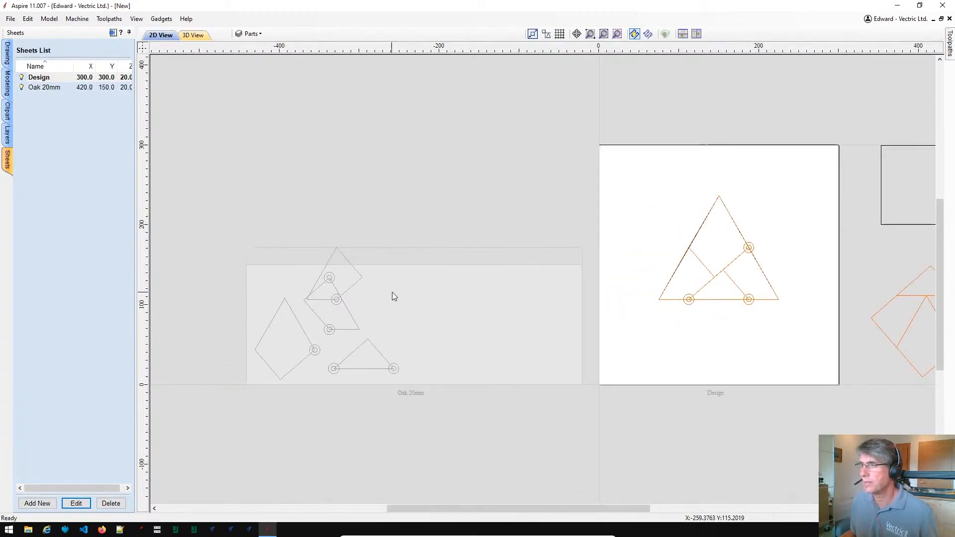
pyautogui.scroll(1, 370, 279)
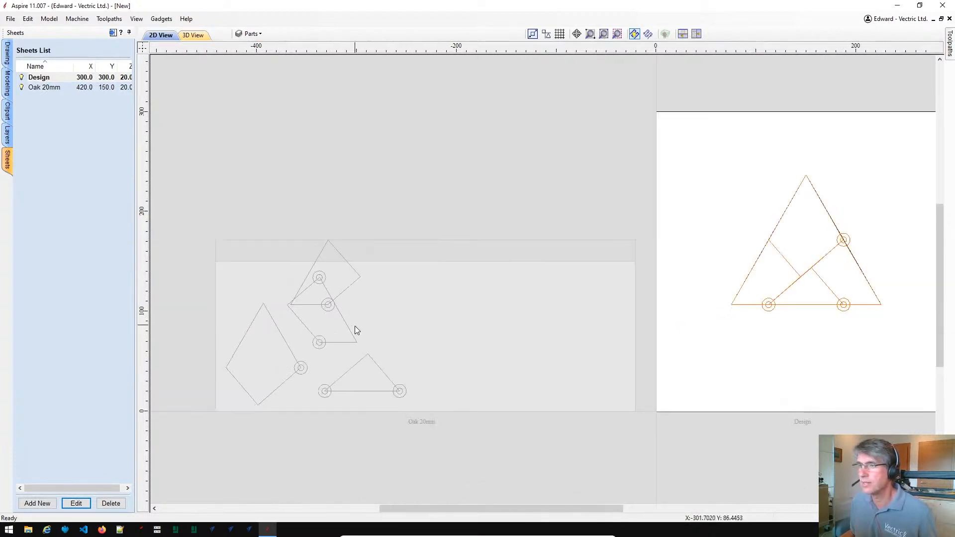
pyautogui.doubleClick(350, 298)
pyautogui.scroll(2, 526, 224)
pyautogui.click(414, 261)
pyautogui.click(397, 282)
pyautogui.click(417, 267)
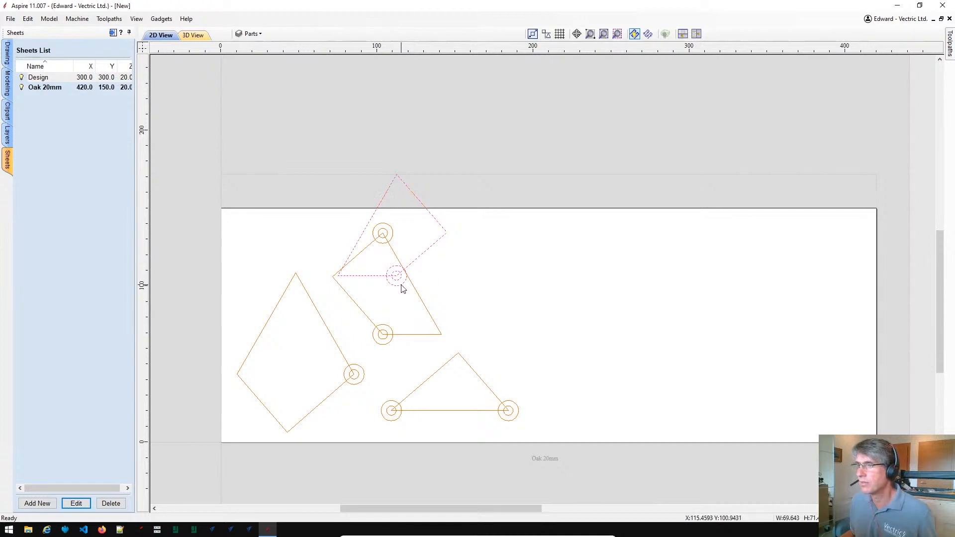
pyautogui.moveTo(423, 253); pyautogui.dragTo(537, 305)
# - Add a new layer named CutOut
pyautogui.moveTo(648, 344); pyautogui.dragTo(610, 320, button='middle')
pyautogui.click(8, 142)
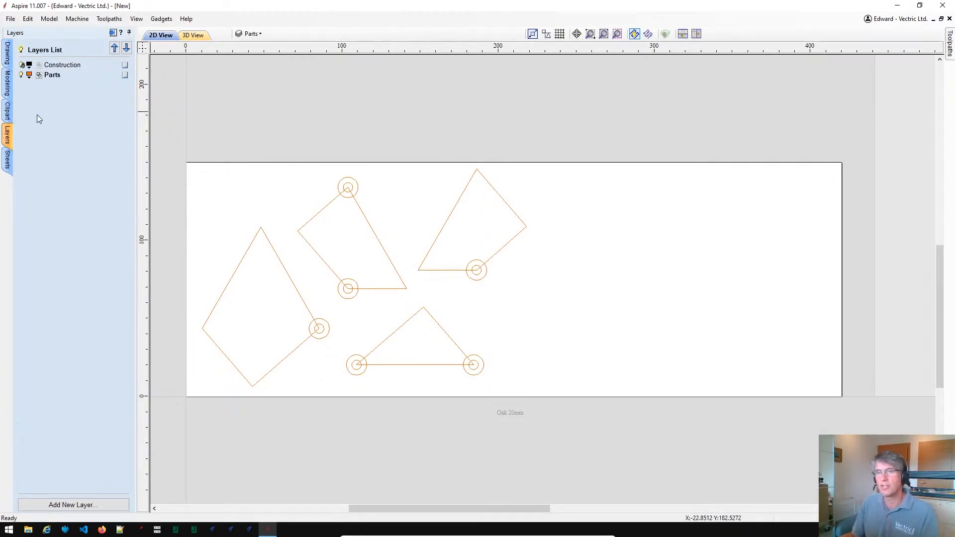
pyautogui.click(74, 505)
pyautogui.write('CutOut')
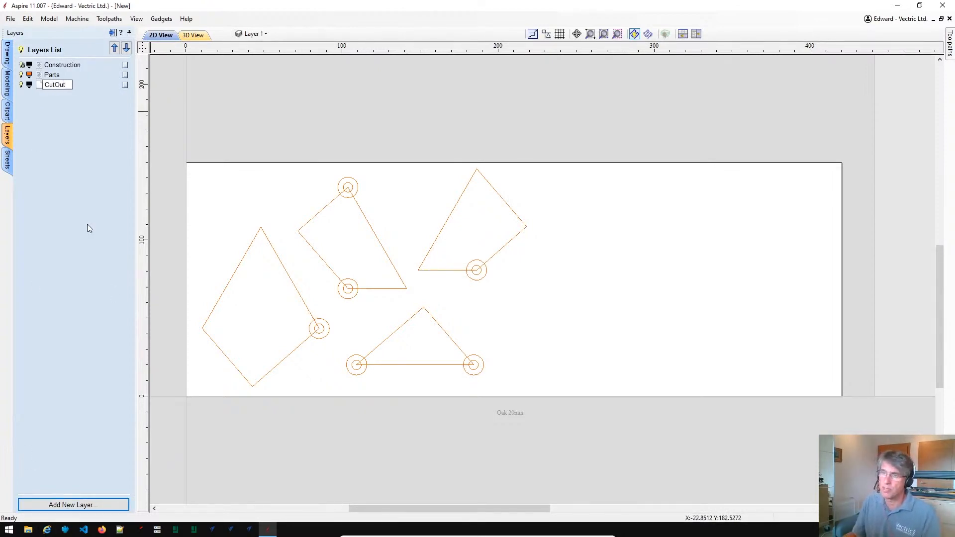
pyautogui.press('Return')
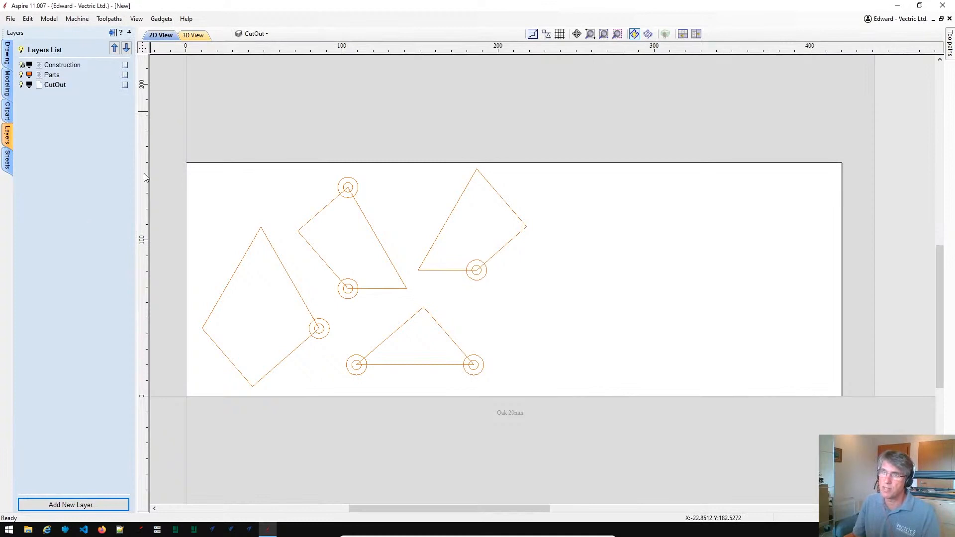
# - Draw three rectangles above the oak sheet: a large block, a lower tab on its right side and an upright about 10 x 18 mm above the tab
pyautogui.moveTo(508, 160); pyautogui.dragTo(535, 213, button='middle')
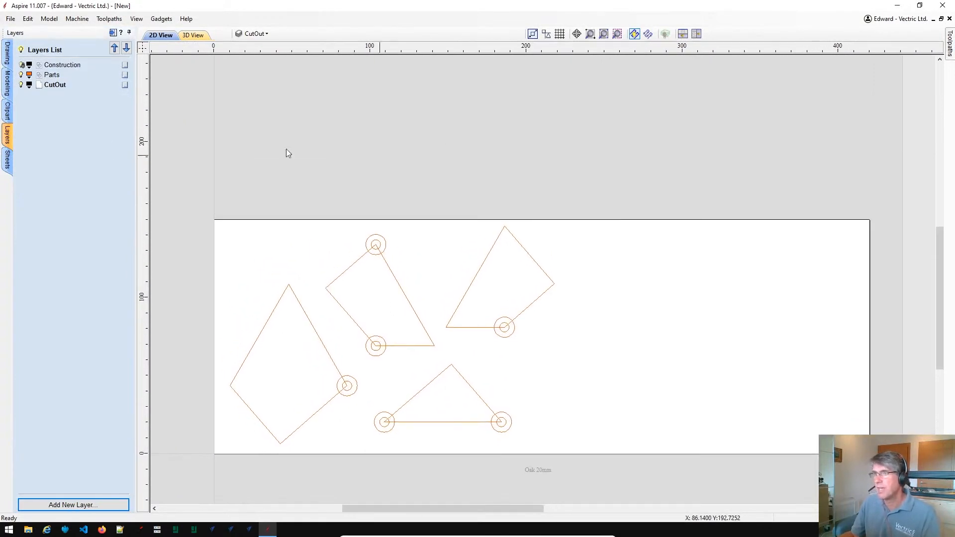
pyautogui.click(7, 53)
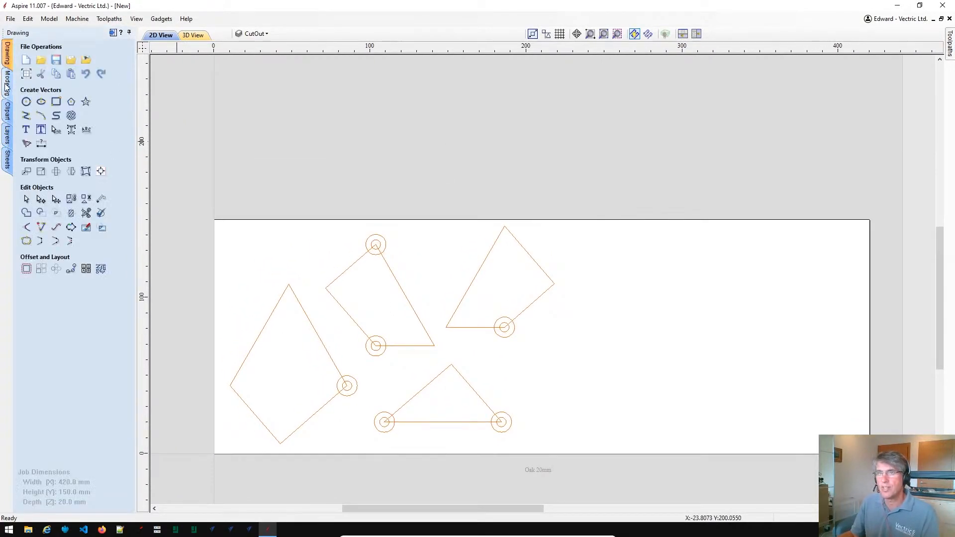
pyautogui.click(56, 102)
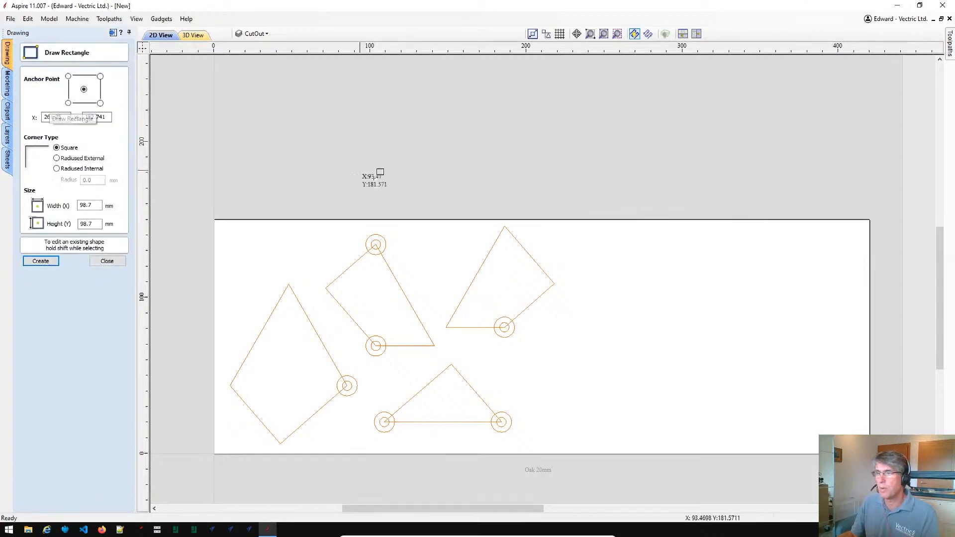
pyautogui.moveTo(292, 129)
pyautogui.mouseDown()
pyautogui.moveTo(333, 143)
pyautogui.moveTo(389, 187)
pyautogui.moveTo(386, 165)
pyautogui.moveTo(434, 185)
pyautogui.mouseUp()
pyautogui.moveTo(403, 156); pyautogui.dragTo(420, 128)
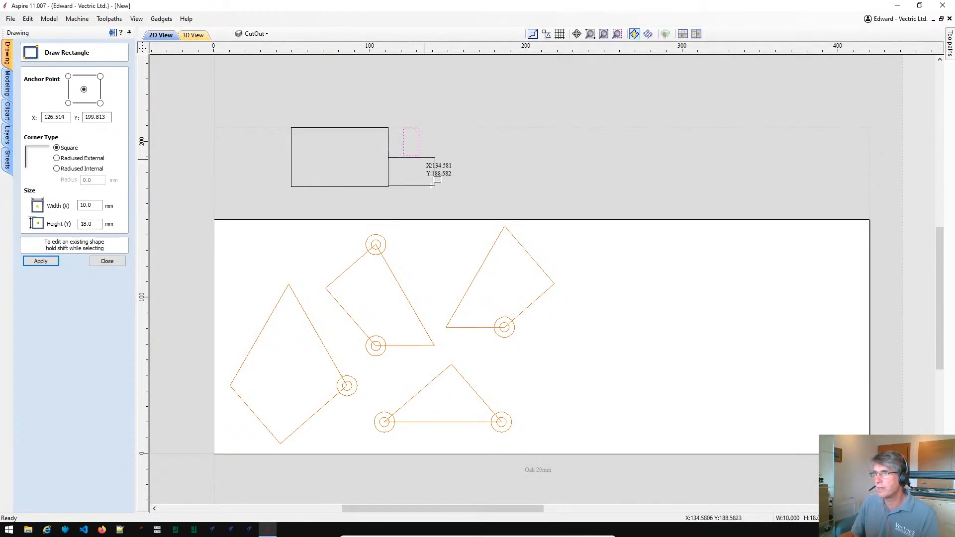
pyautogui.press('Escape')
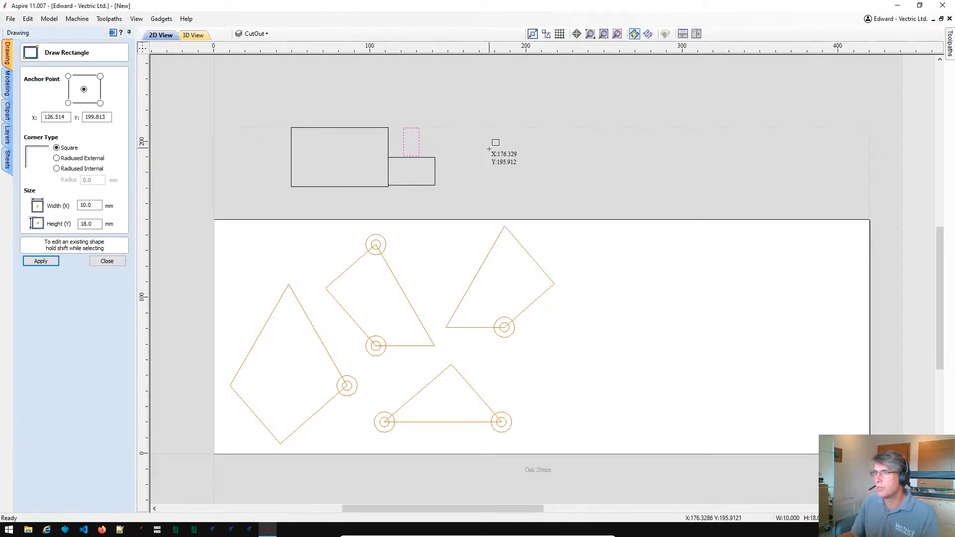
# - Draw a second rectangle group further right: a block about 68 x 36 mm, a tab at its upper left and a narrow upright across the tab
pyautogui.moveTo(483, 128); pyautogui.dragTo(637, 183)
pyautogui.moveTo(639, 185); pyautogui.dragTo(639, 184)
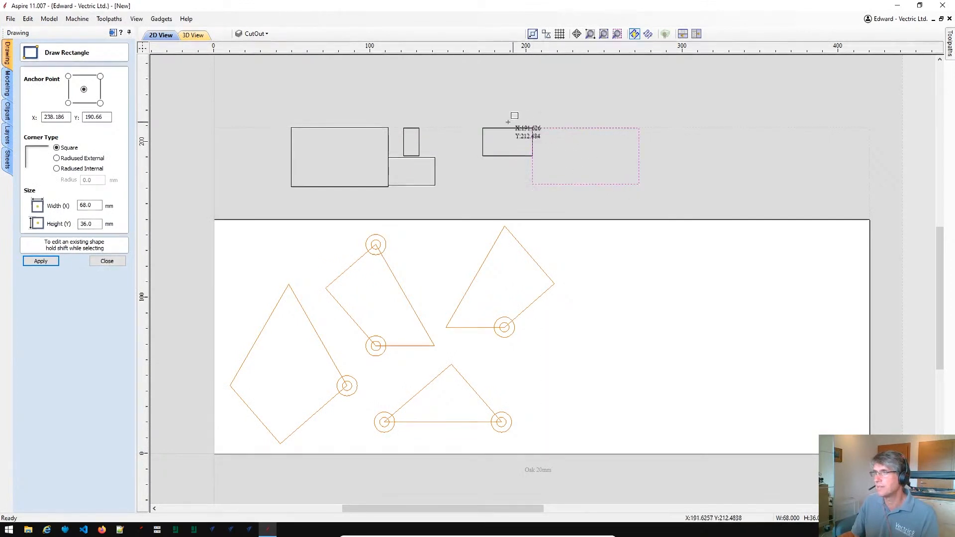
pyautogui.moveTo(498, 127); pyautogui.dragTo(514, 154)
pyautogui.press('Escape')
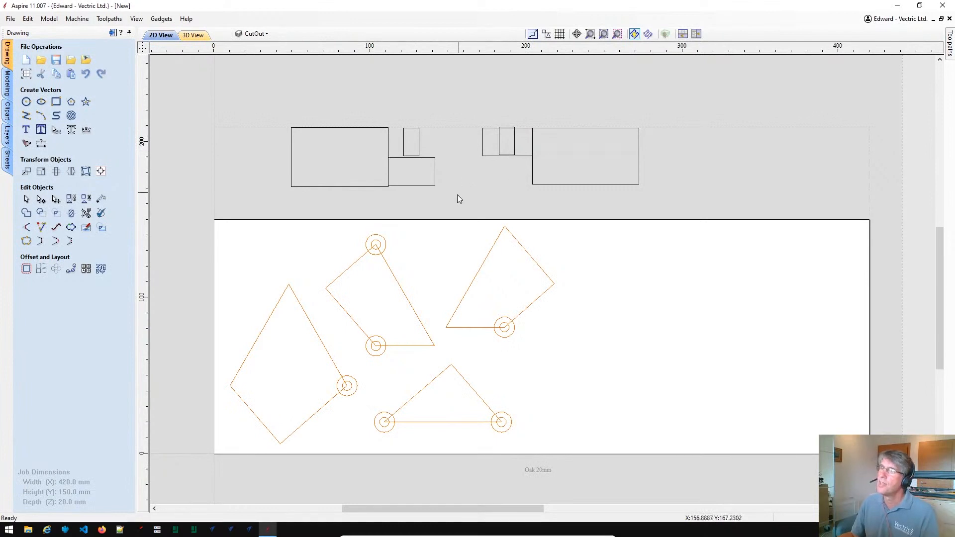
pyautogui.moveTo(468, 99); pyautogui.dragTo(677, 184)
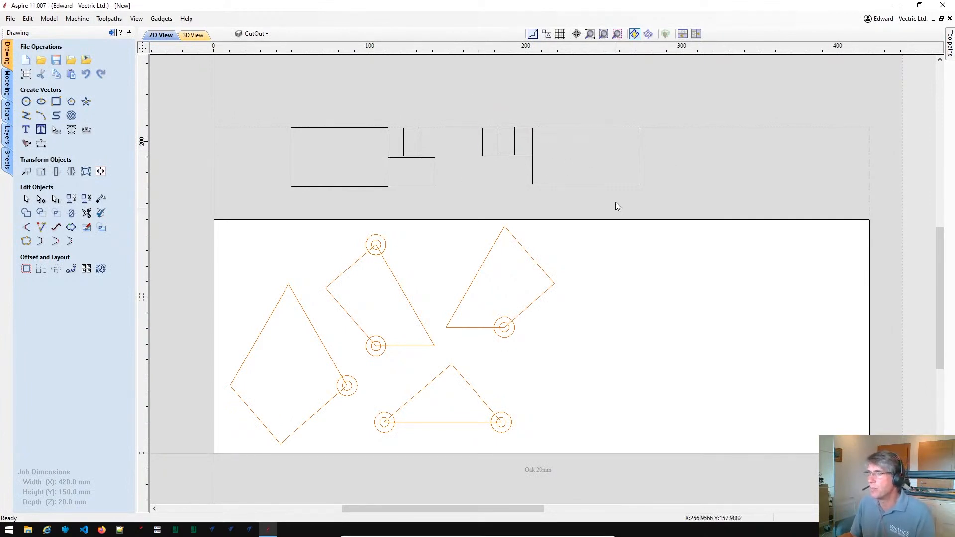
pyautogui.moveTo(451, 96); pyautogui.dragTo(452, 97)
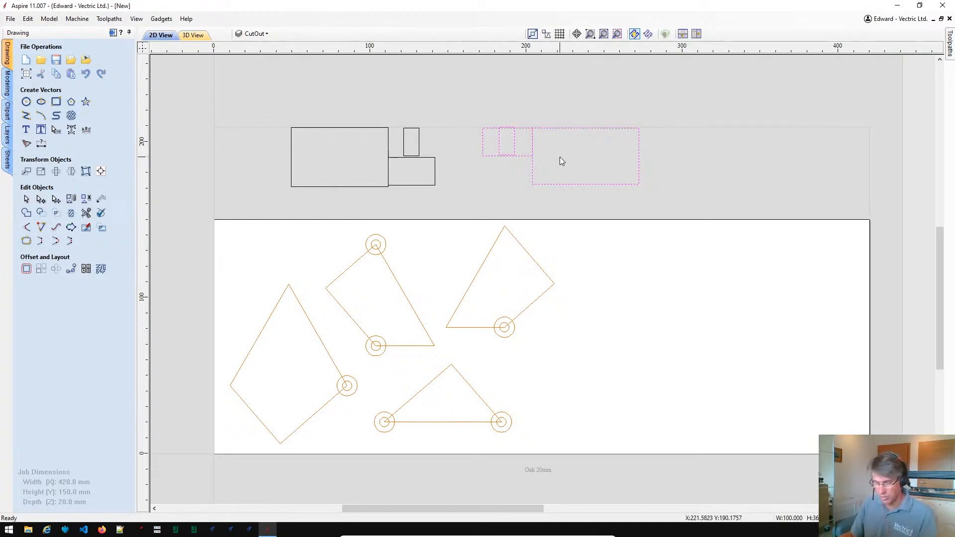
pyautogui.click(507, 200)
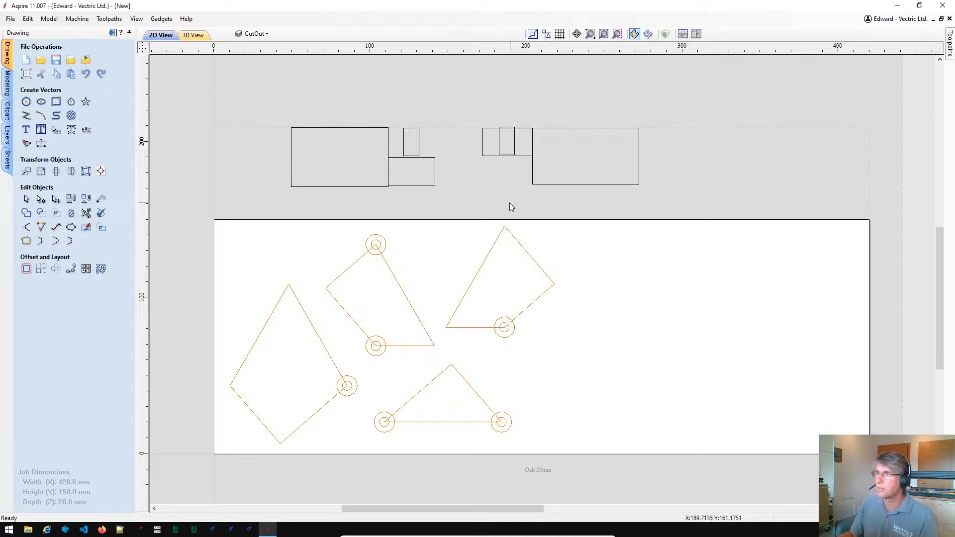
pyautogui.scroll(-2, 677, 254)
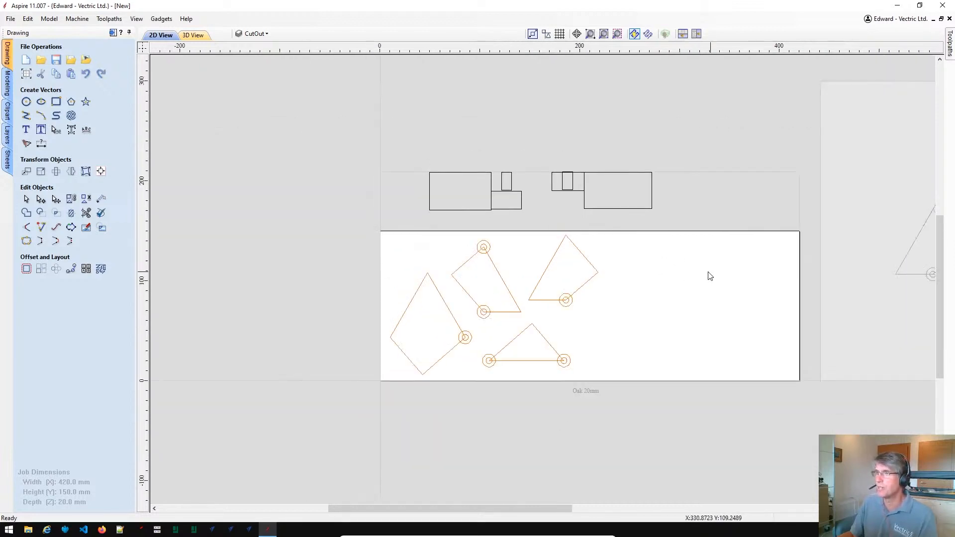
pyautogui.moveTo(710, 273); pyautogui.dragTo(447, 280, button='middle')
pyautogui.moveTo(838, 262); pyautogui.dragTo(698, 231, button='middle')
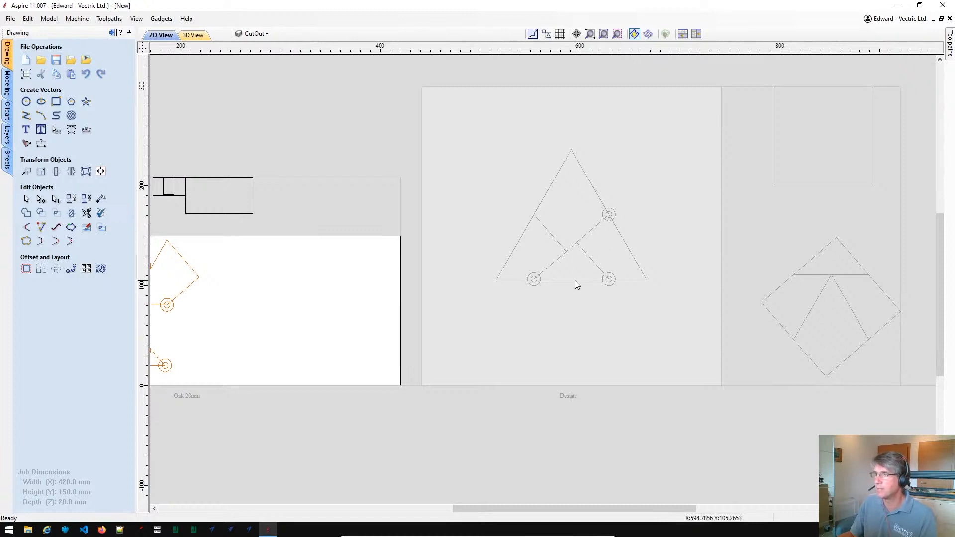
pyautogui.scroll(-1, 568, 269)
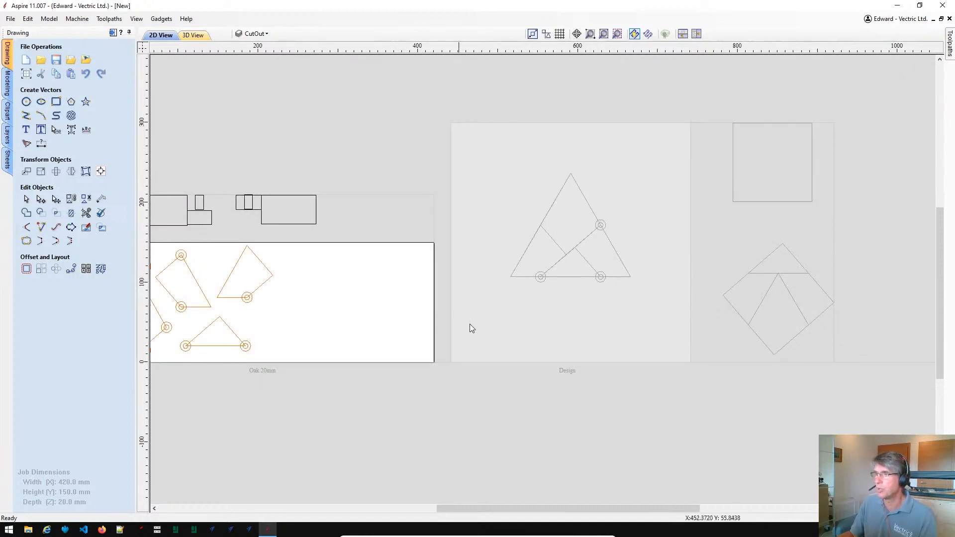
pyautogui.moveTo(463, 323); pyautogui.dragTo(675, 270, button='middle')
# - Mirror the two upper four-sided pieces with their hinge circles horizontally as one selection on the oak sheet
pyautogui.moveTo(521, 263); pyautogui.dragTo(453, 193)
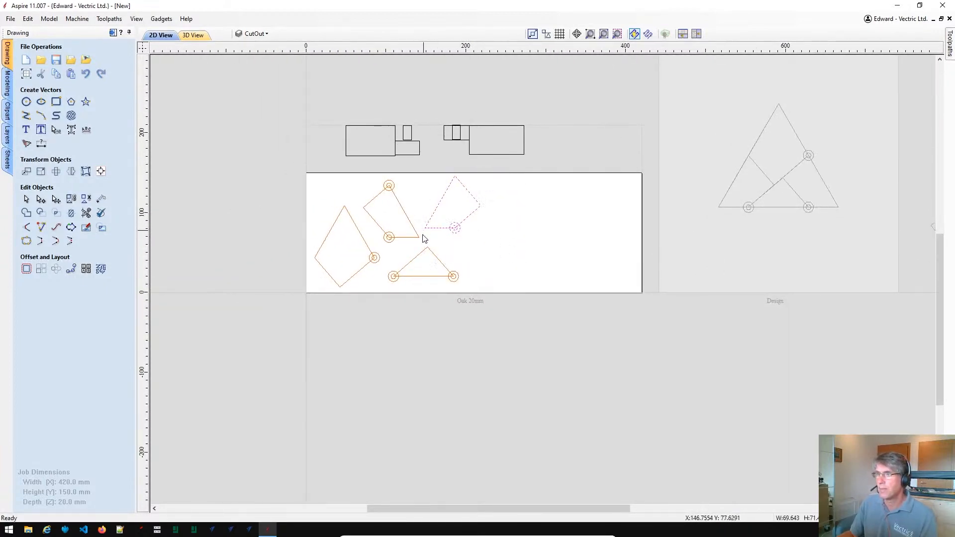
pyautogui.keyDown('shift'); pyautogui.click(376, 200); pyautogui.keyUp('shift')
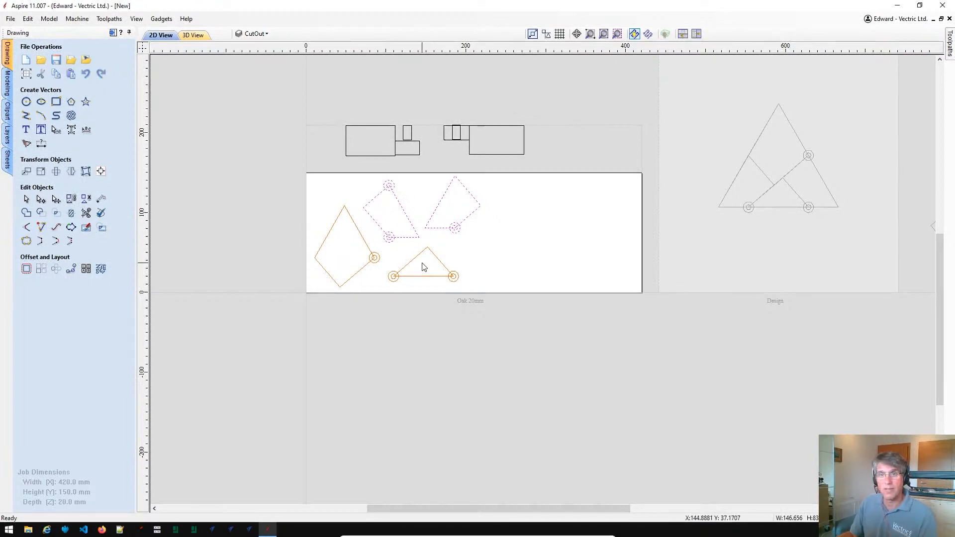
pyautogui.press('h')
pyautogui.press('v')
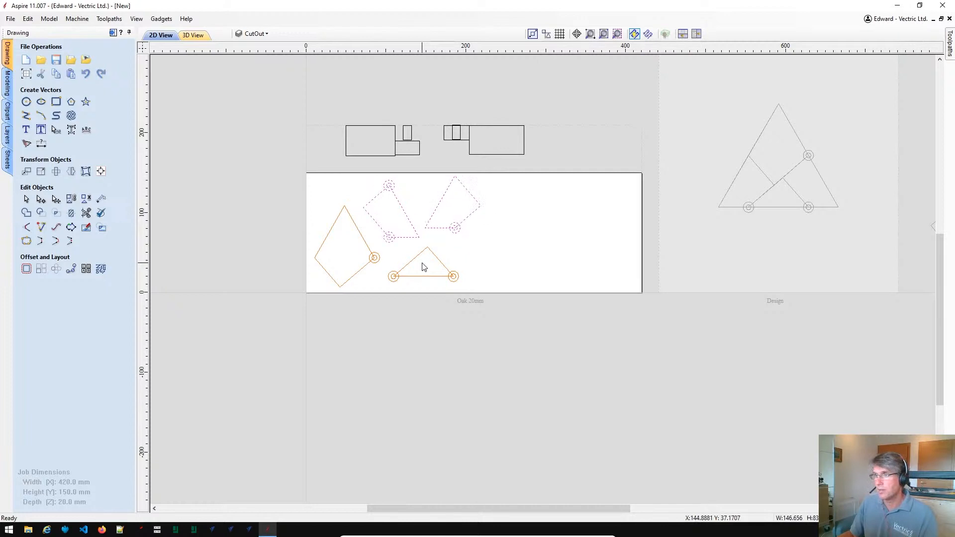
pyautogui.press('h')
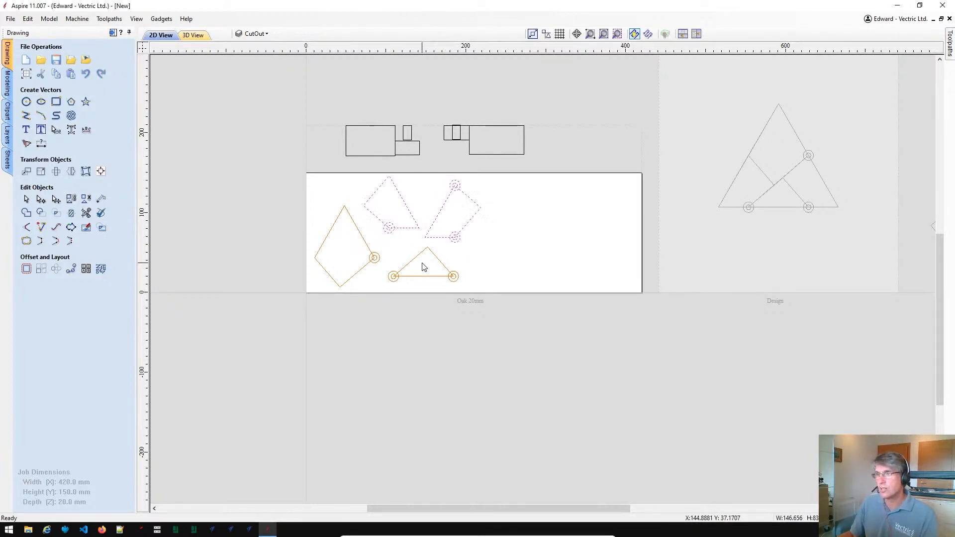
pyautogui.press('Escape')
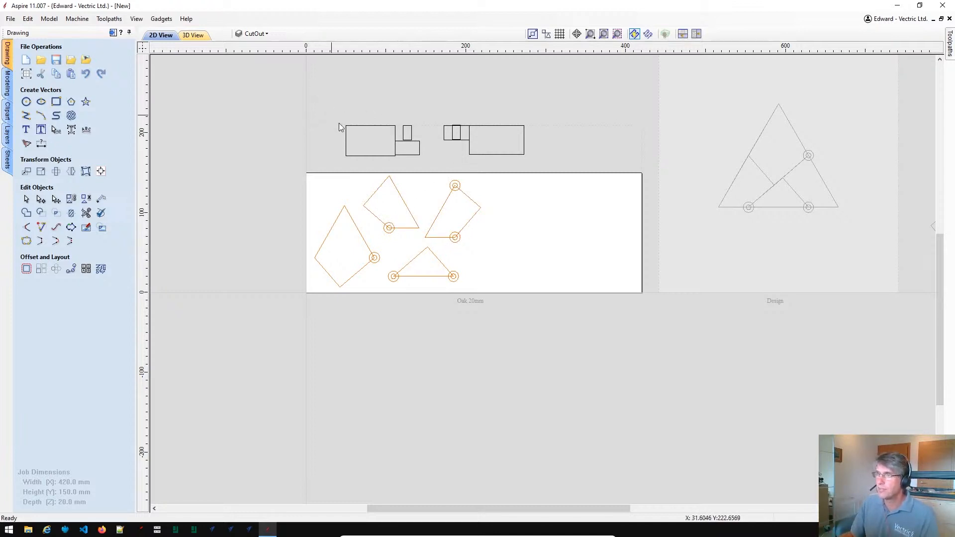
# - Mirror the right-hand group of three rectangles above the sheet vertically
pyautogui.scroll(1, 431, 143)
pyautogui.scroll(2, 446, 129)
pyautogui.moveTo(441, 90); pyautogui.dragTo(639, 199)
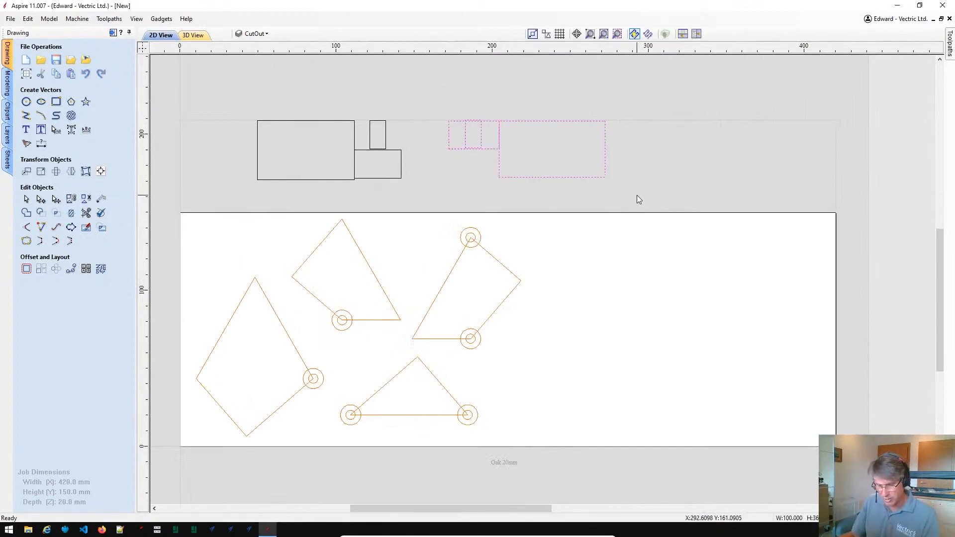
pyautogui.press('v')
pyautogui.click(491, 139)
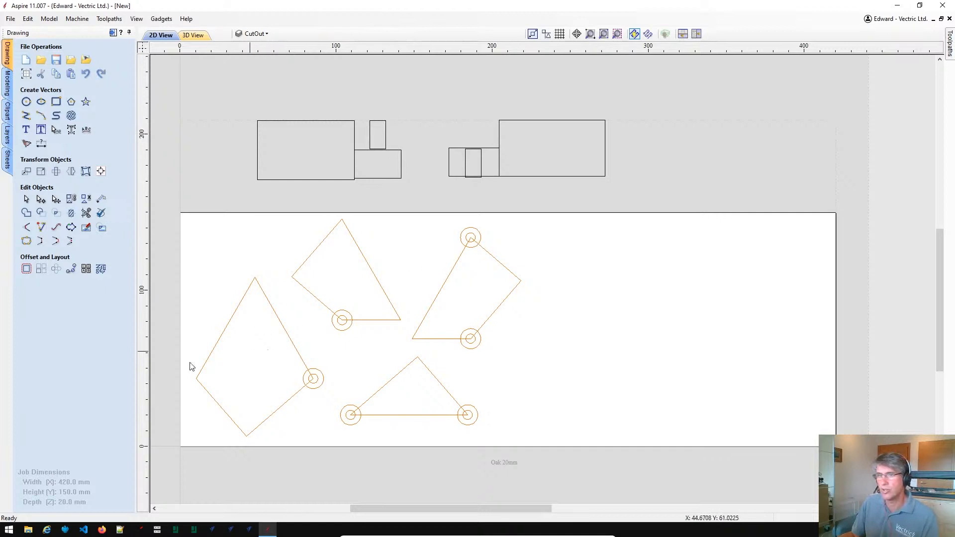
# - Add two new layers named Pockets and Holes
pyautogui.click(7, 134)
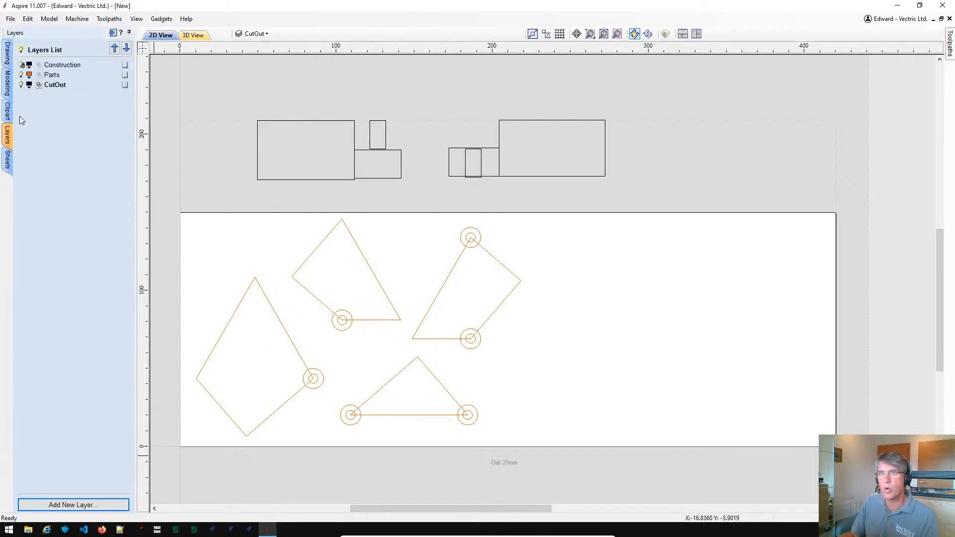
pyautogui.click(76, 503)
pyautogui.write('Pockets')
pyautogui.press('Return')
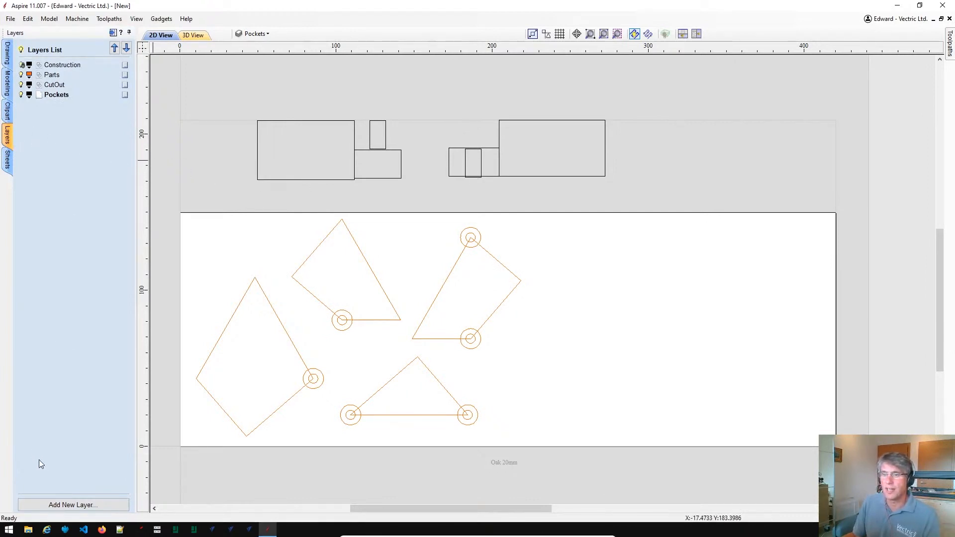
pyautogui.click(53, 505)
pyautogui.write('H')
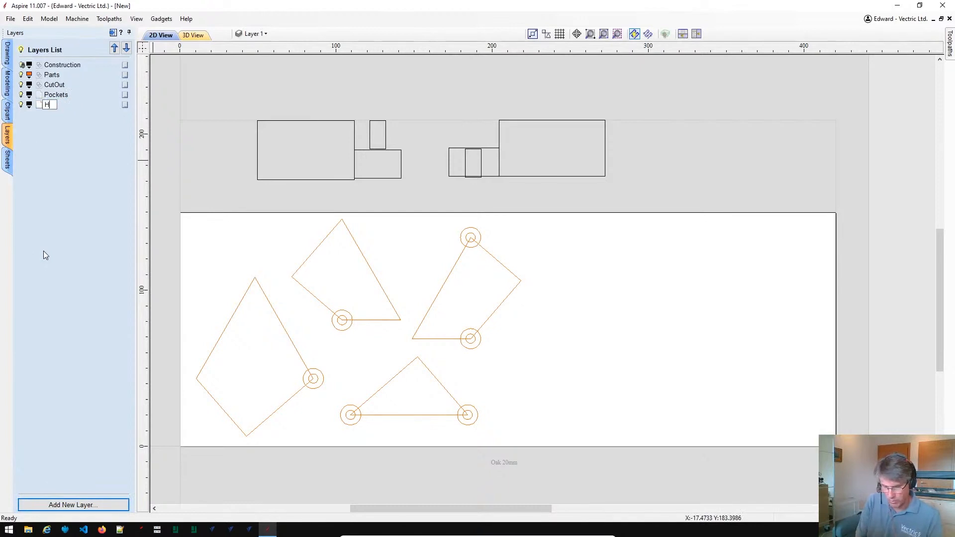
pyautogui.write('oles')
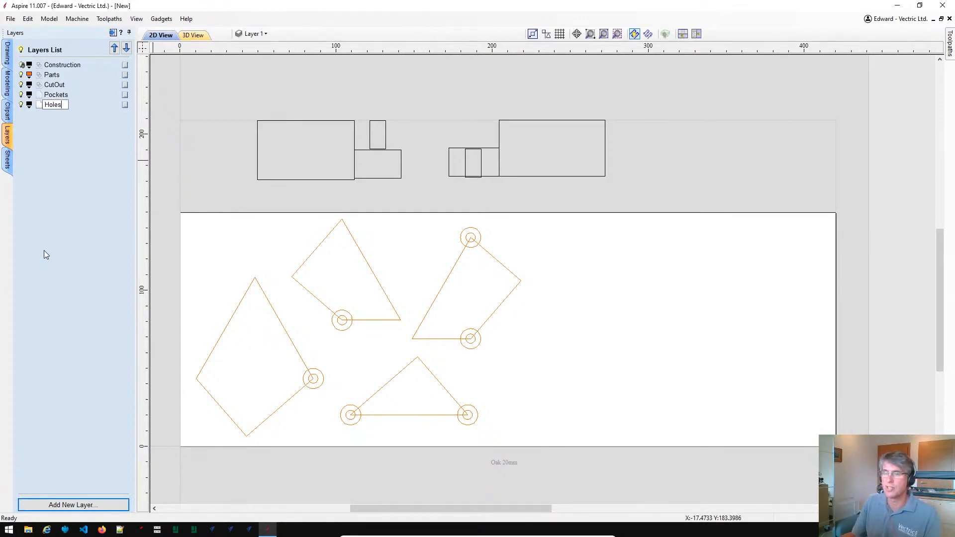
pyautogui.click(432, 160)
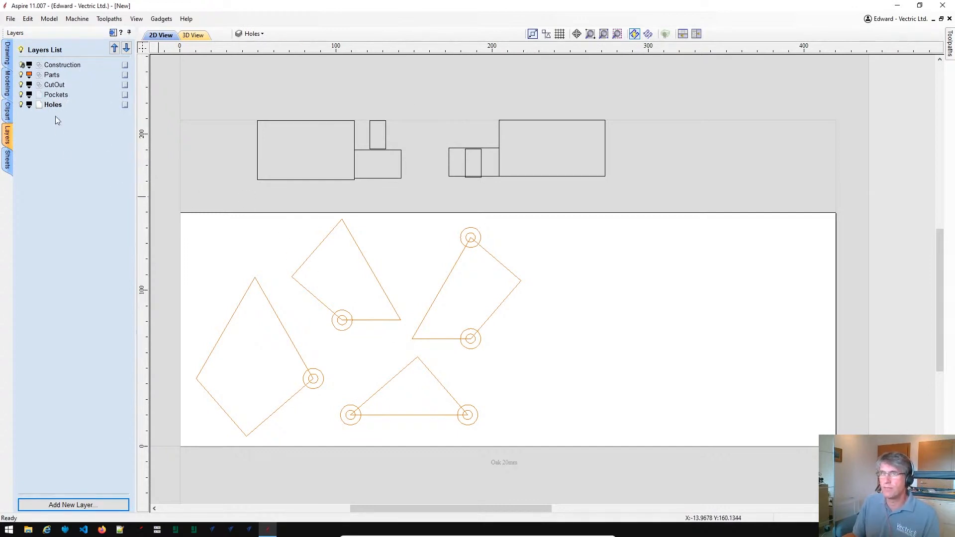
# - Copy the small inner circles of the two upper pieces to the Holes layer and colour that layer dark red
pyautogui.click(21, 75)
pyautogui.click(22, 75)
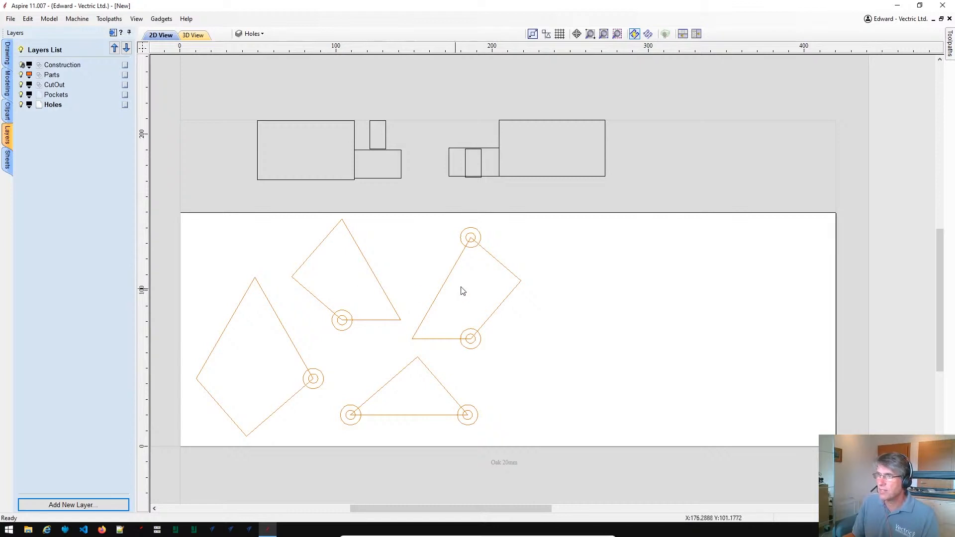
pyautogui.scroll(1, 453, 242)
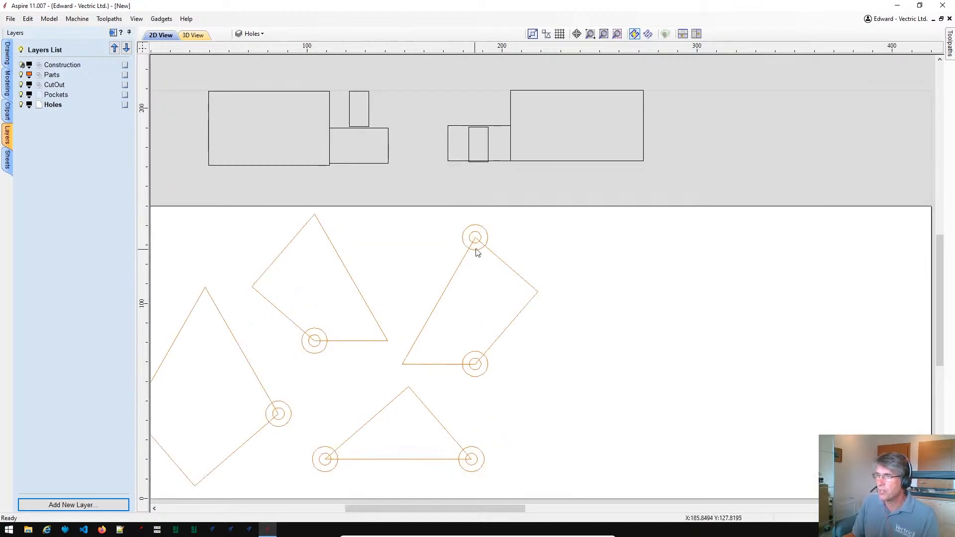
pyautogui.click(478, 240)
pyautogui.keyDown('shift'); pyautogui.click(480, 367); pyautogui.keyUp('shift')
pyautogui.keyDown('shift'); pyautogui.click(313, 350); pyautogui.keyUp('shift')
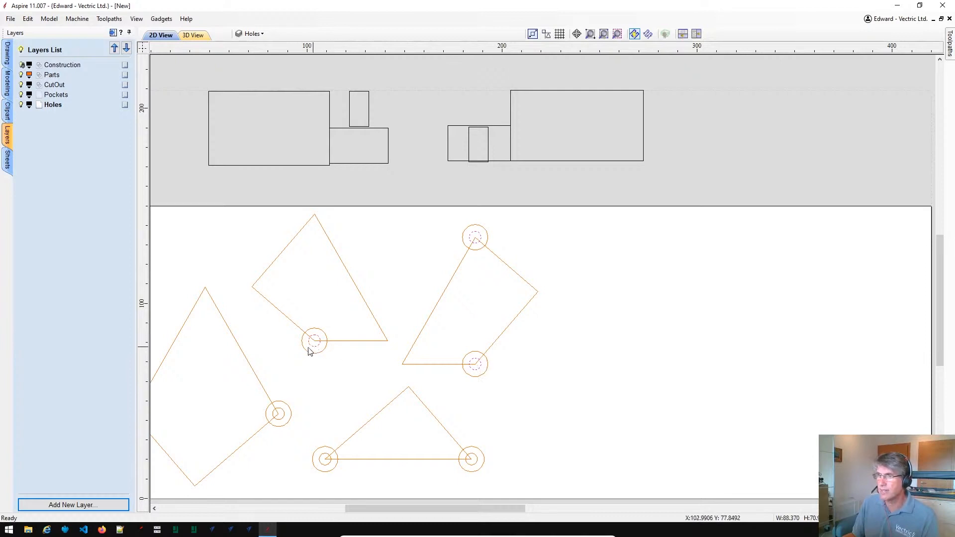
pyautogui.rightClick(472, 246)
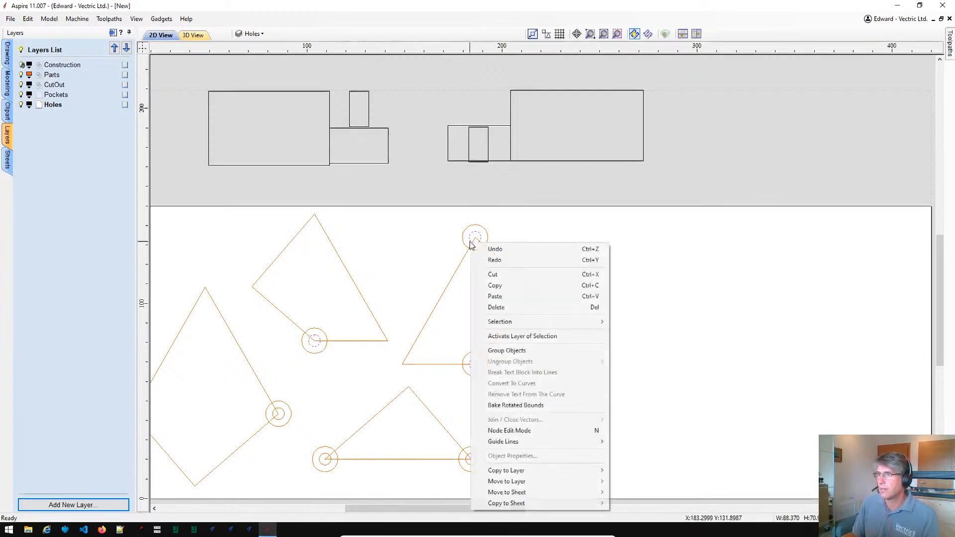
pyautogui.moveTo(557, 502)
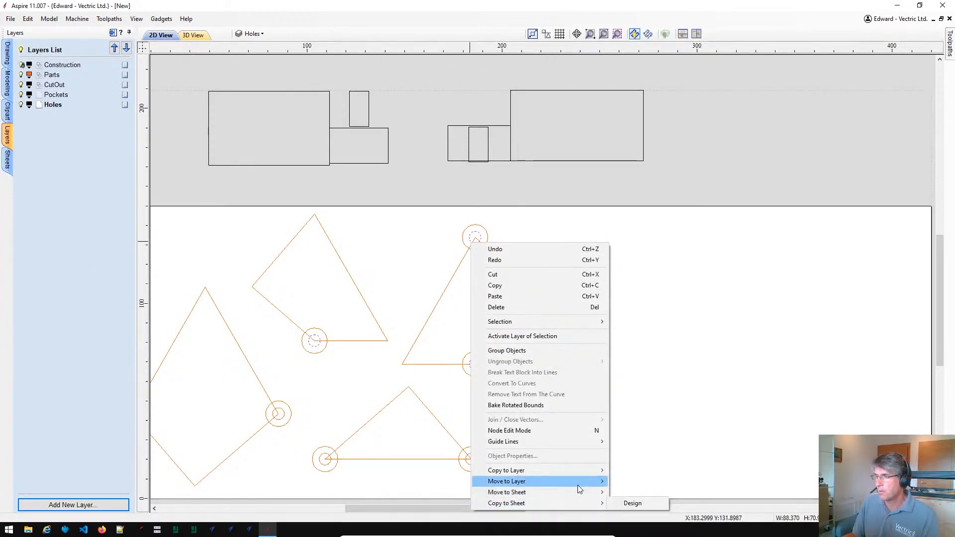
pyautogui.moveTo(586, 471)
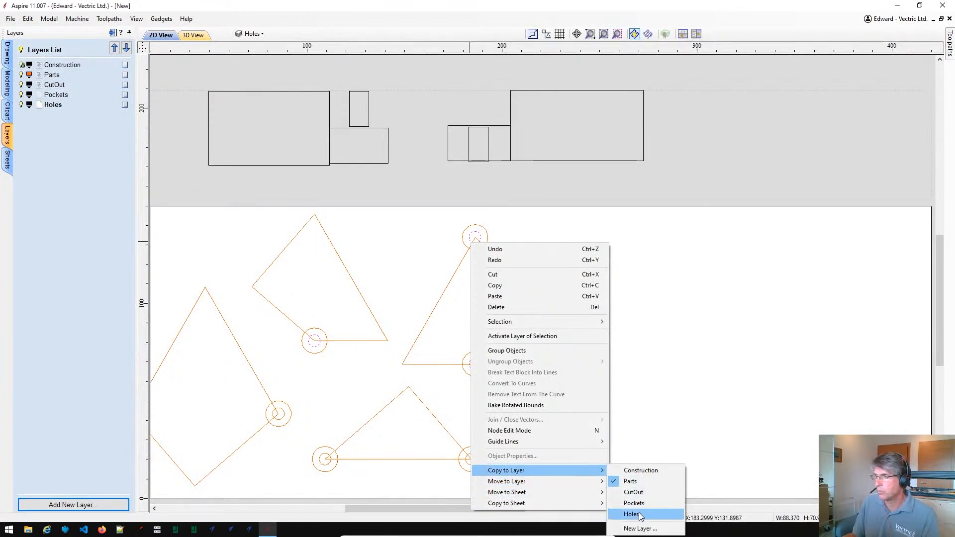
pyautogui.click(631, 515)
pyautogui.click(29, 106)
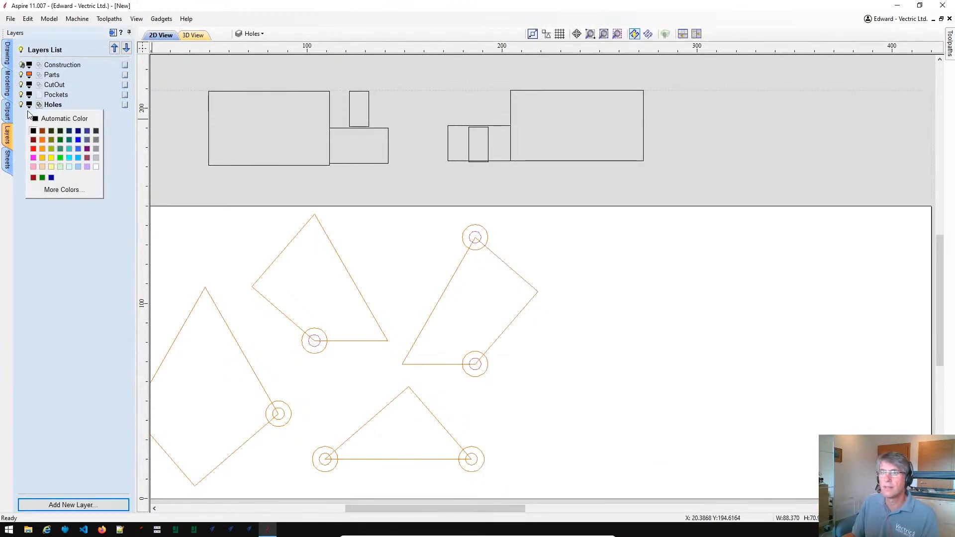
pyautogui.click(31, 142)
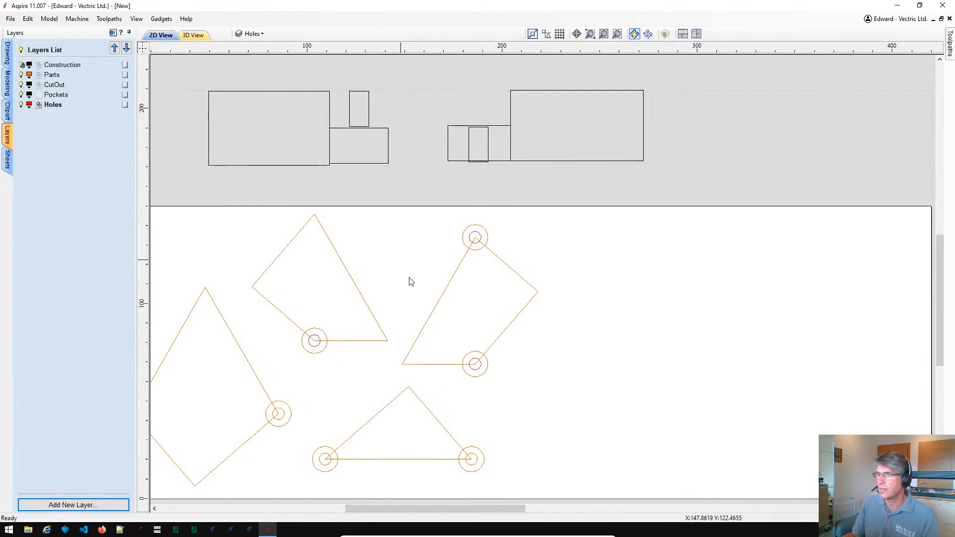
# - From the Parts layer, copy all outer hinge circles and the lower pieces' inner circles to the Pockets layer and colour that layer green
pyautogui.click(52, 75)
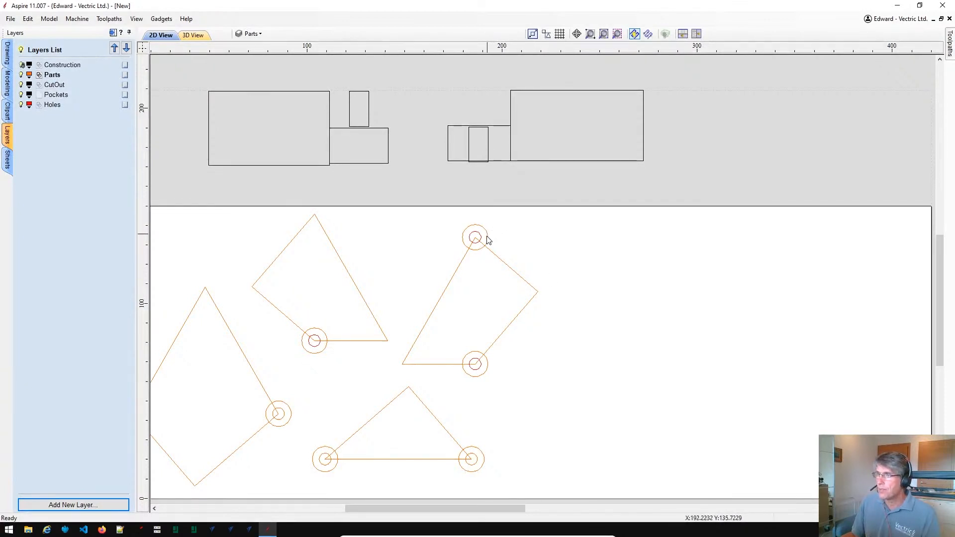
pyautogui.scroll(-1, 384, 399)
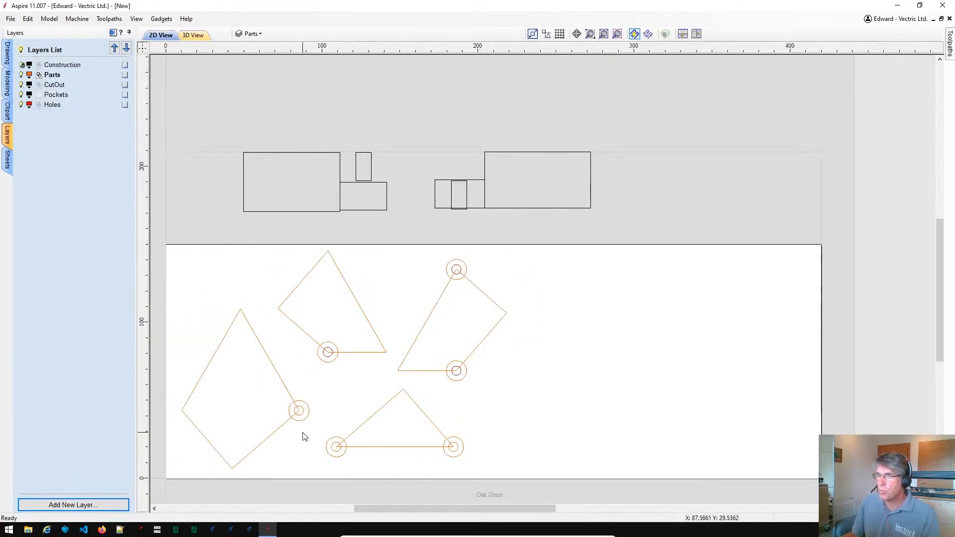
pyautogui.scroll(1, 283, 442)
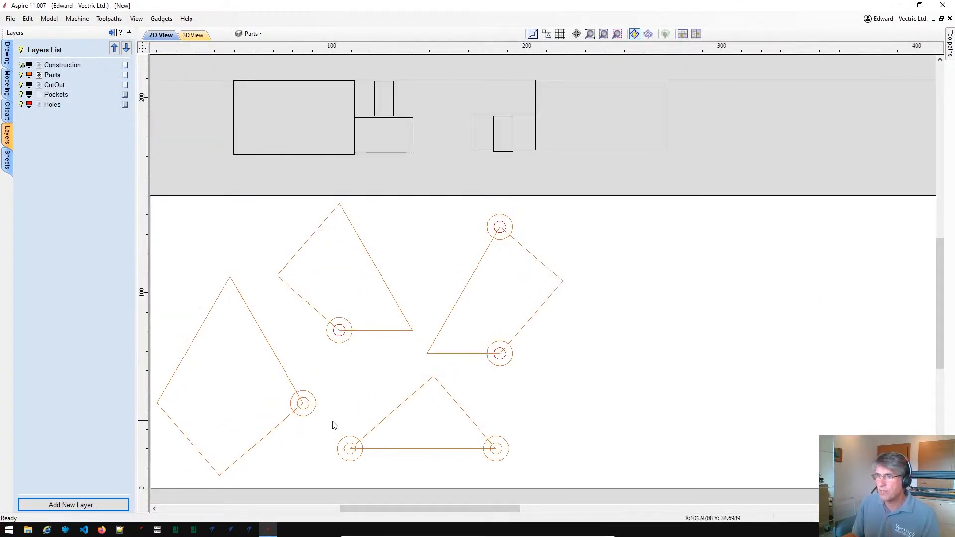
pyautogui.click(311, 415)
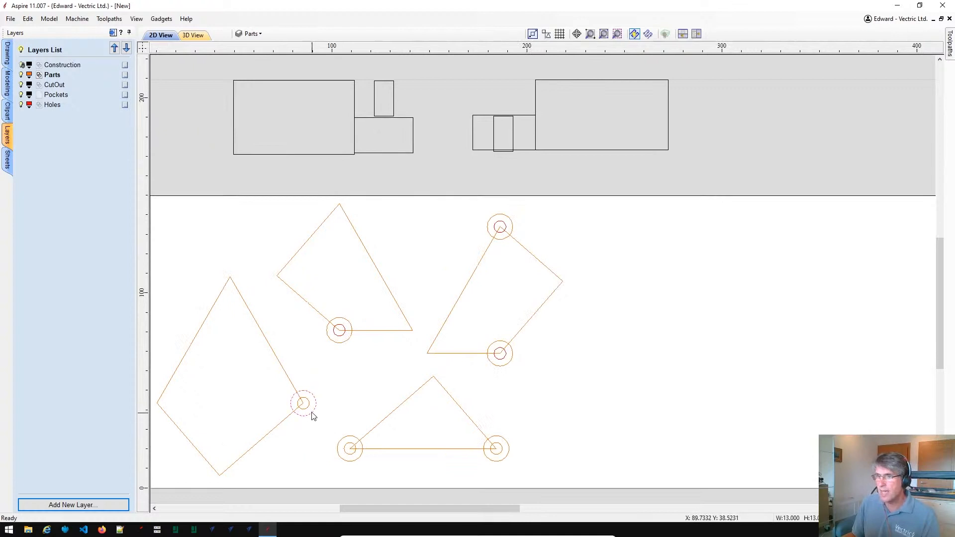
pyautogui.keyDown('shift'); pyautogui.click(499, 457); pyautogui.keyUp('shift')
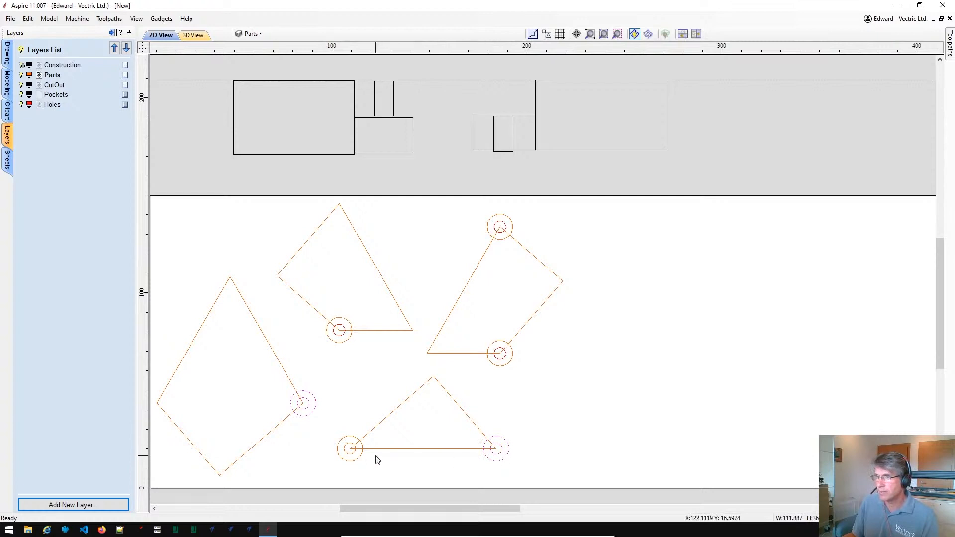
pyautogui.keyDown('shift'); pyautogui.click(354, 455); pyautogui.keyUp('shift')
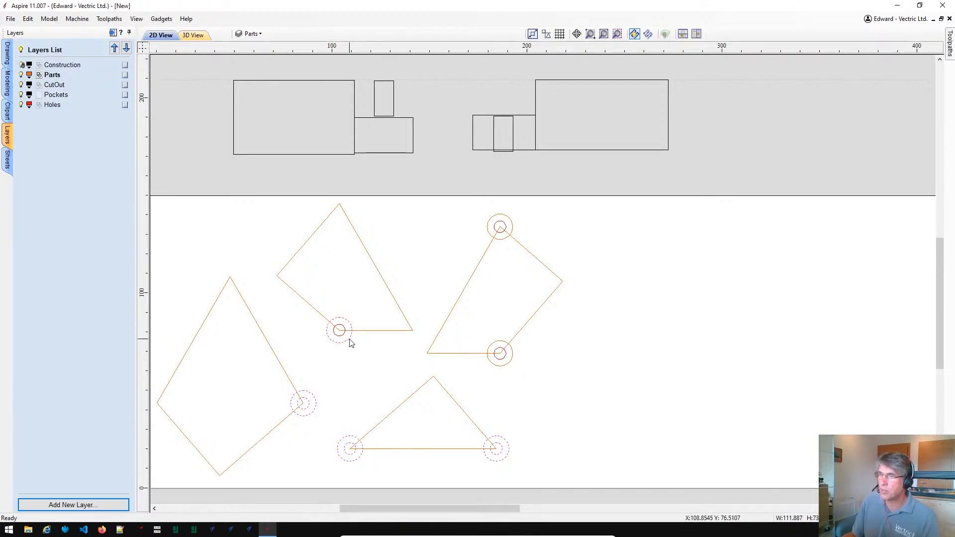
pyautogui.keyDown('shift'); pyautogui.click(497, 366); pyautogui.keyUp('shift')
pyautogui.keyDown('shift'); pyautogui.click(514, 227); pyautogui.keyUp('shift')
pyautogui.rightClick(514, 228)
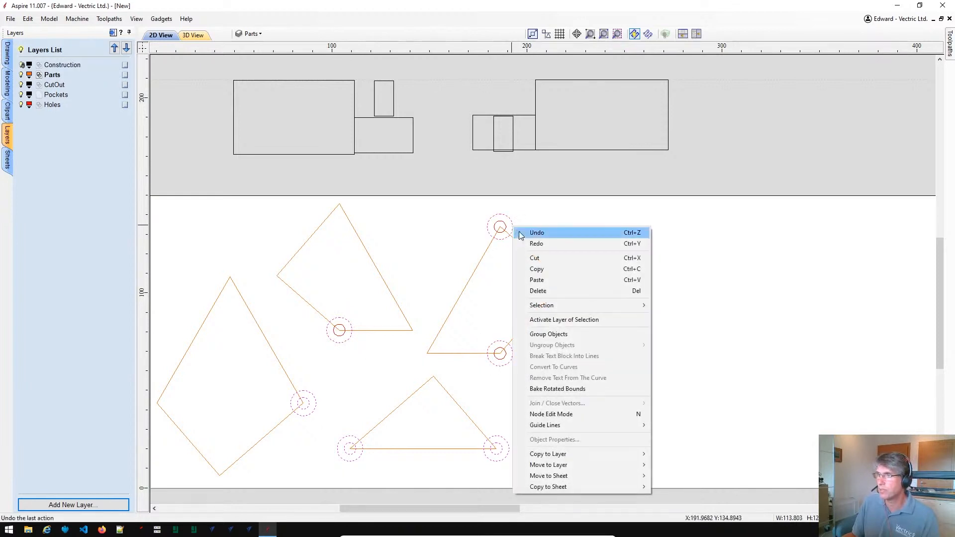
pyautogui.moveTo(632, 457)
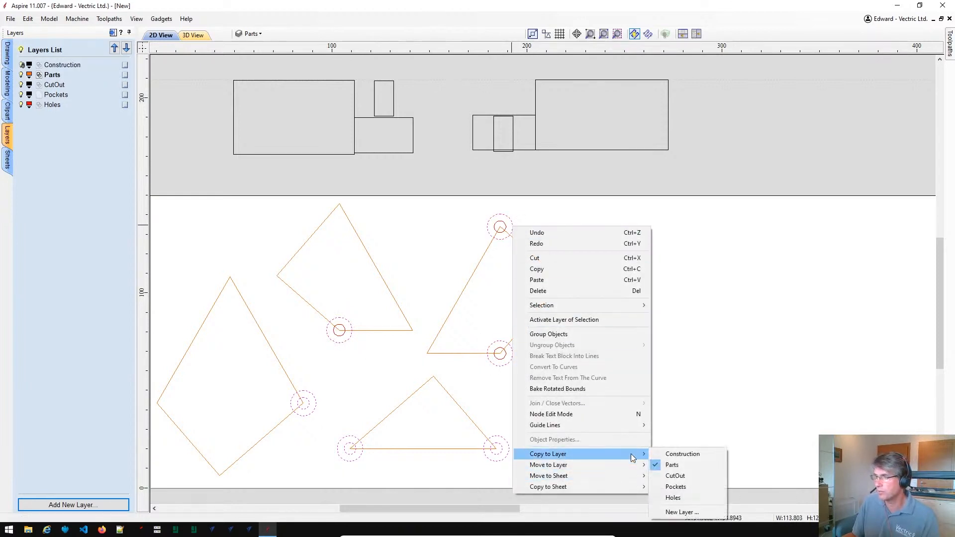
pyautogui.click(675, 487)
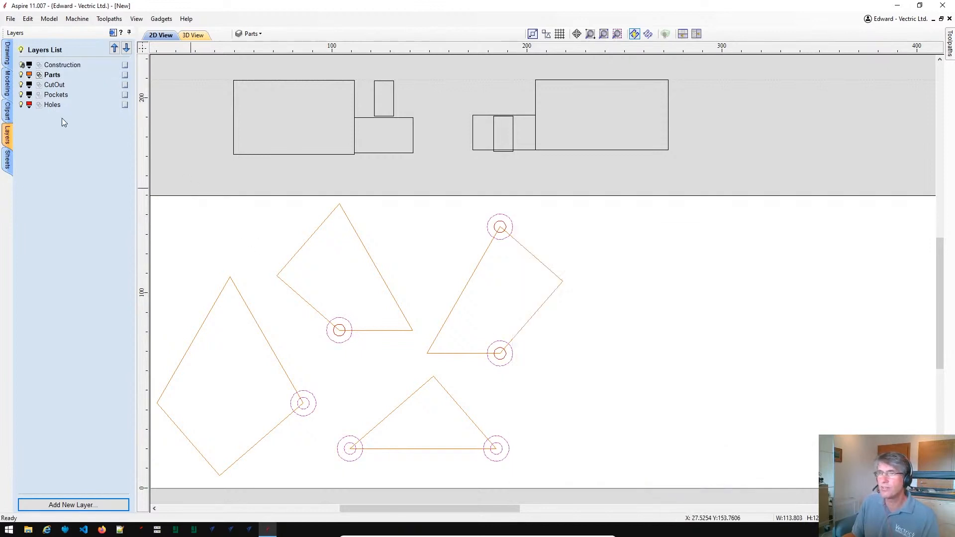
pyautogui.click(30, 94)
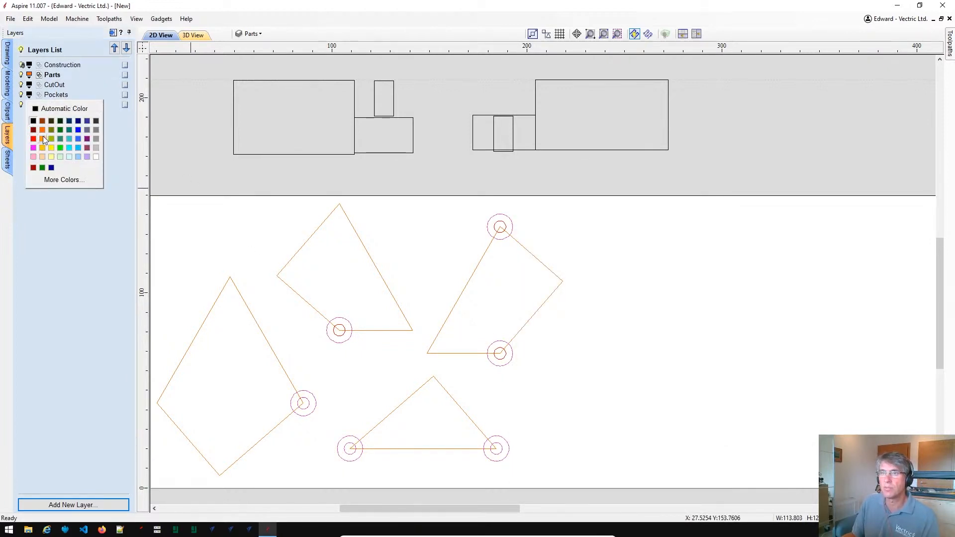
pyautogui.click(50, 136)
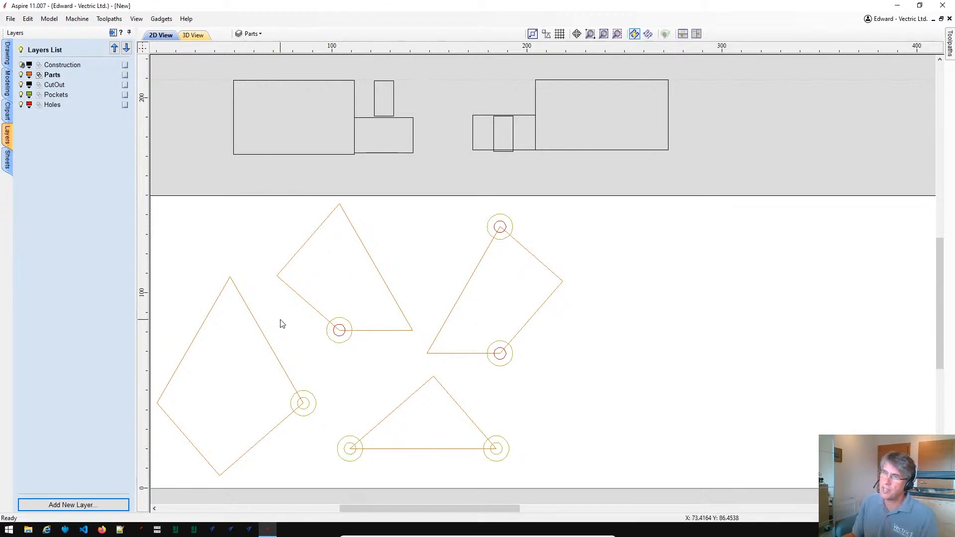
# - Copy the four piece outlines and their outer hinge circles to the CutOut layer and colour that layer blue
pyautogui.scroll(-1, 273, 358)
pyautogui.click(297, 387)
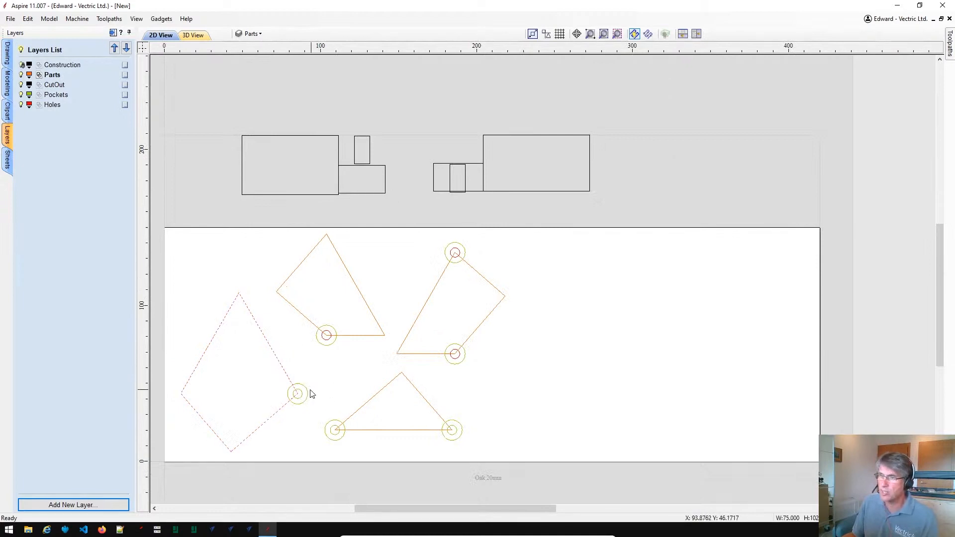
pyautogui.keyDown('shift'); pyautogui.click(309, 320); pyautogui.keyUp('shift')
pyautogui.keyDown('shift'); pyautogui.click(398, 354); pyautogui.keyUp('shift')
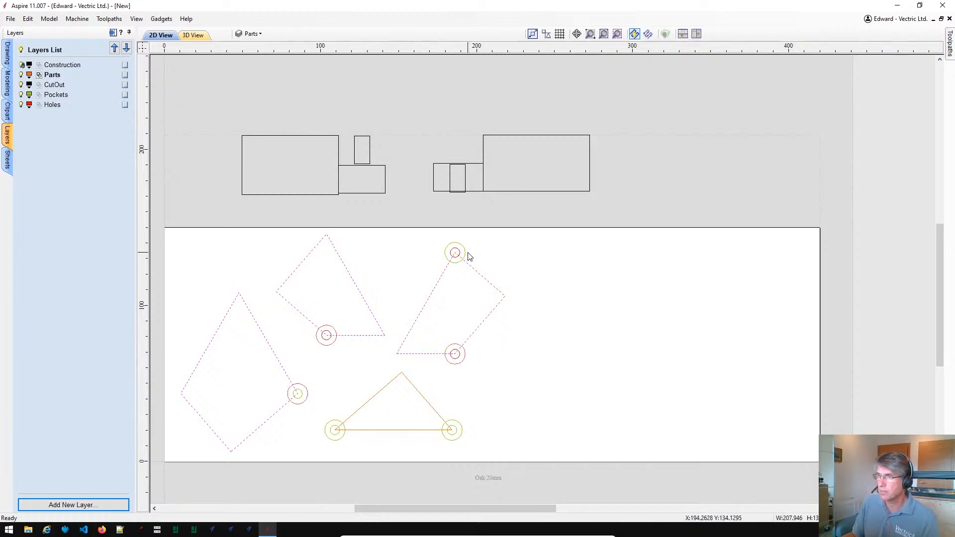
pyautogui.keyDown('shift'); pyautogui.click(447, 420); pyautogui.keyUp('shift')
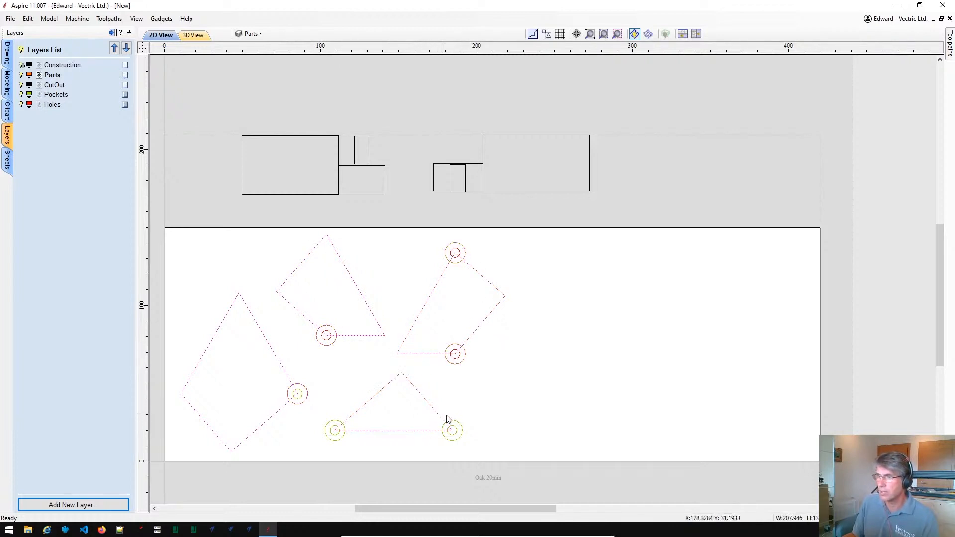
pyautogui.rightClick(327, 428)
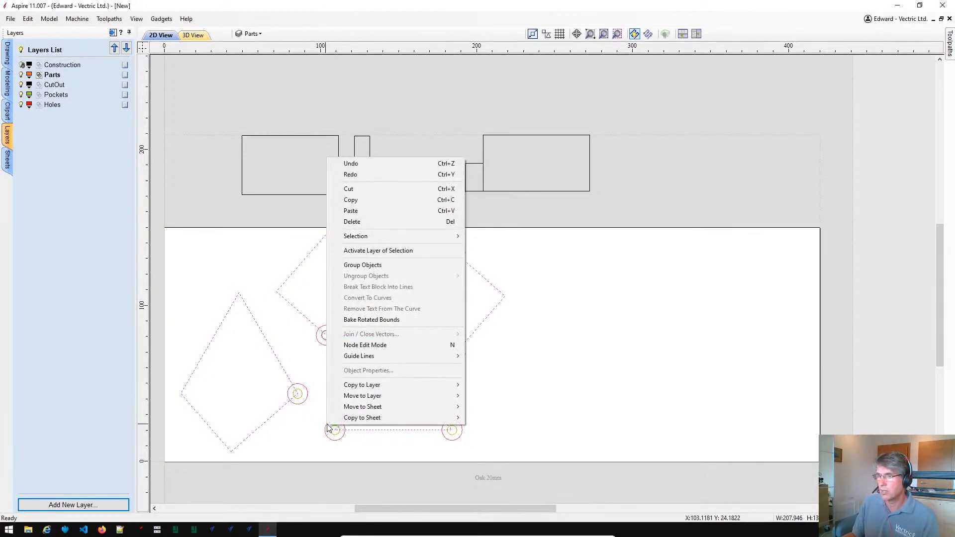
pyautogui.moveTo(423, 385)
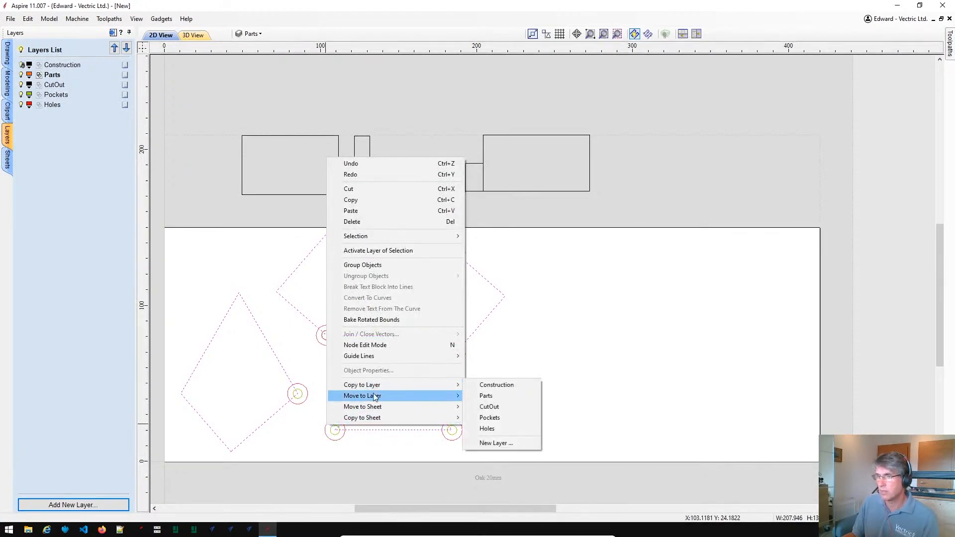
pyautogui.click(506, 412)
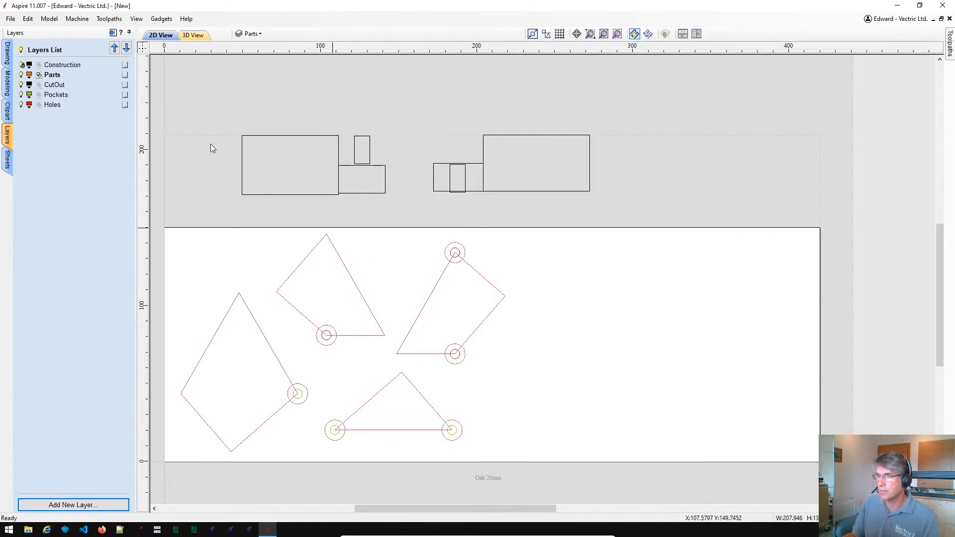
pyautogui.click(30, 87)
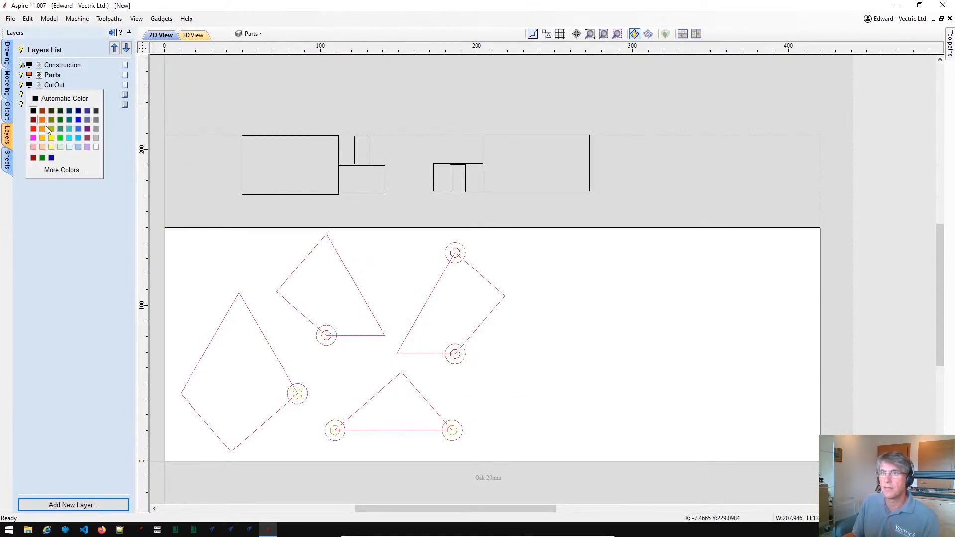
pyautogui.click(77, 120)
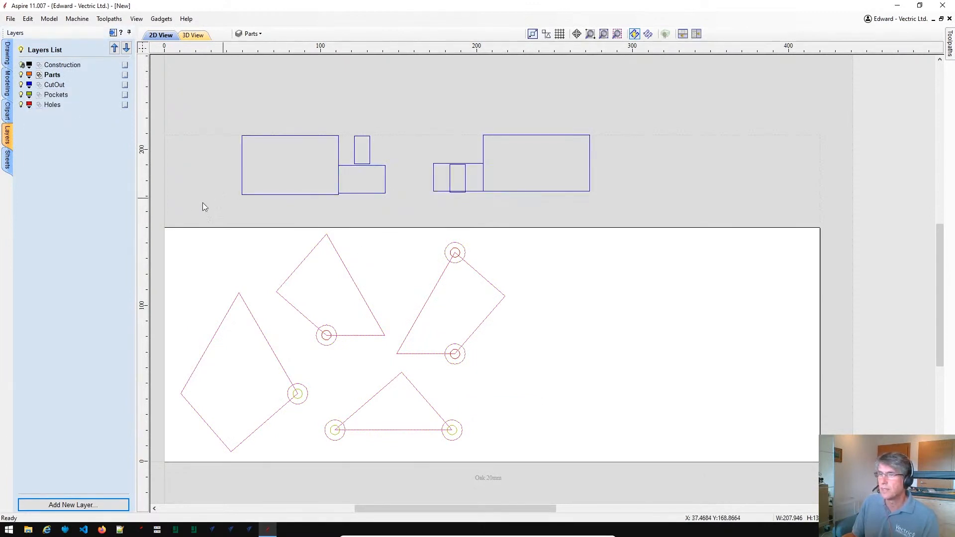
# - Hide the Parts, Pockets and Holes layers and make CutOut the active layer
pyautogui.click(22, 76)
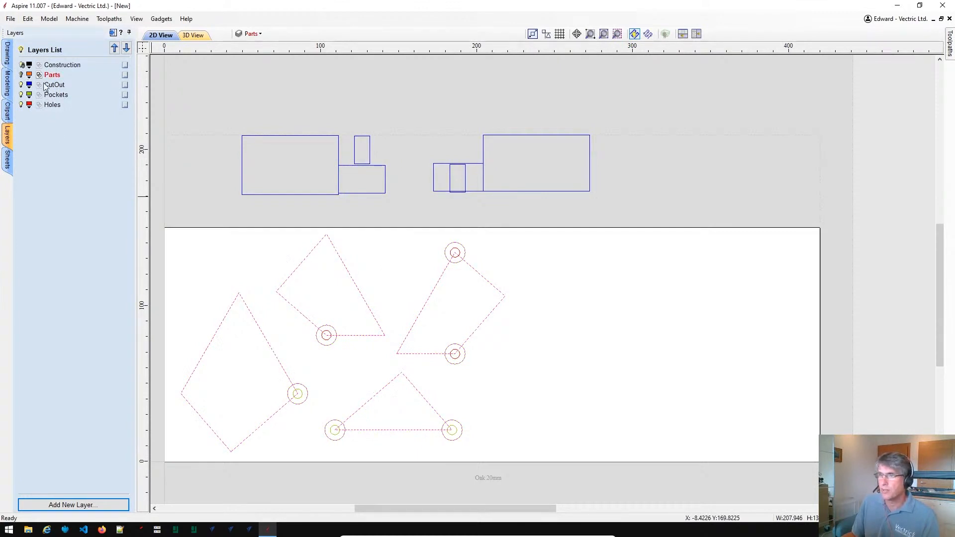
pyautogui.click(22, 95)
pyautogui.click(23, 105)
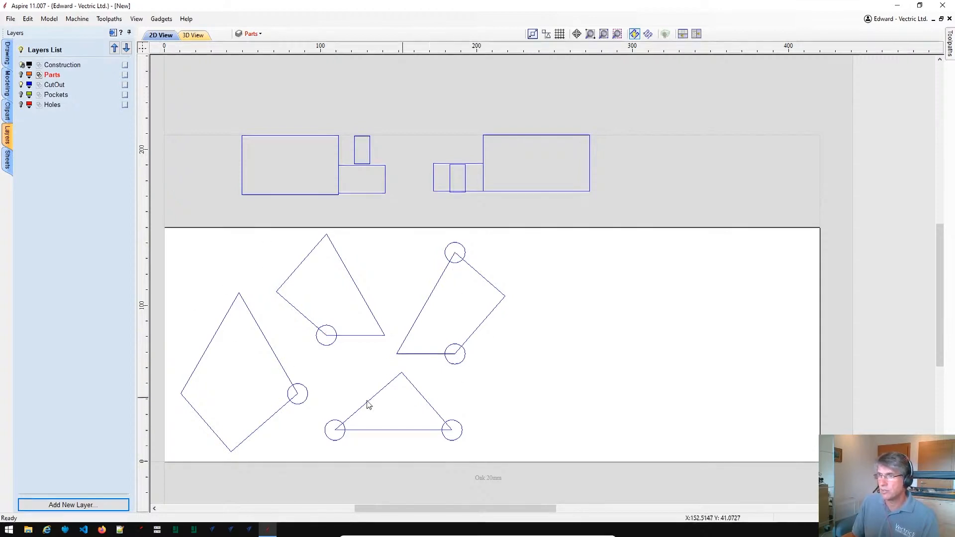
pyautogui.scroll(-1, 321, 402)
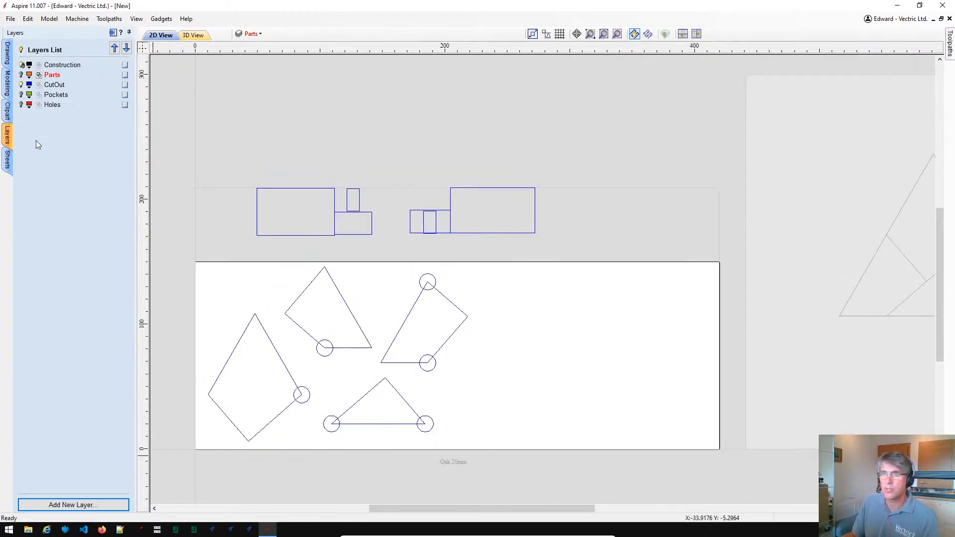
pyautogui.click(54, 86)
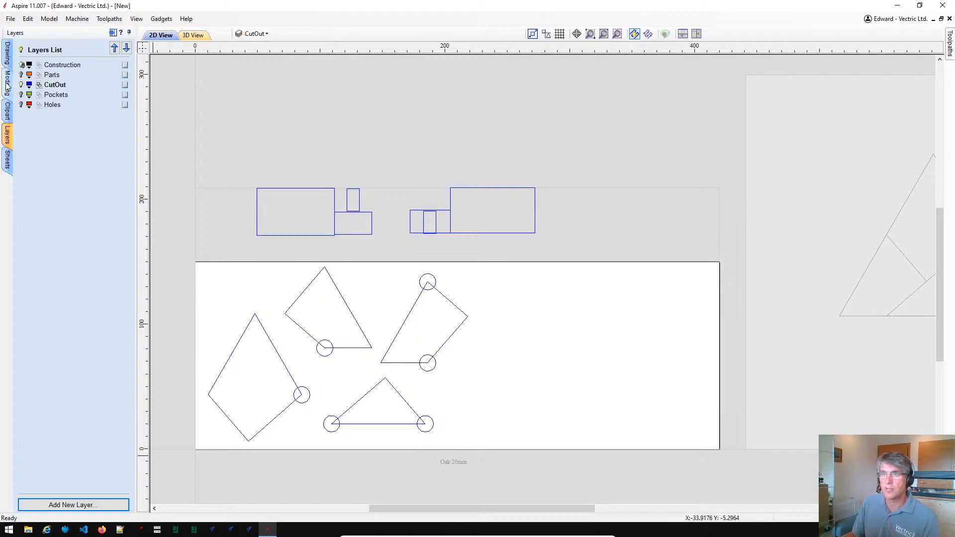
# - Weld the four piece outlines on the oak sheet with their overlapping outer hinge circles
pyautogui.click(7, 54)
pyautogui.moveTo(193, 254); pyautogui.dragTo(479, 443)
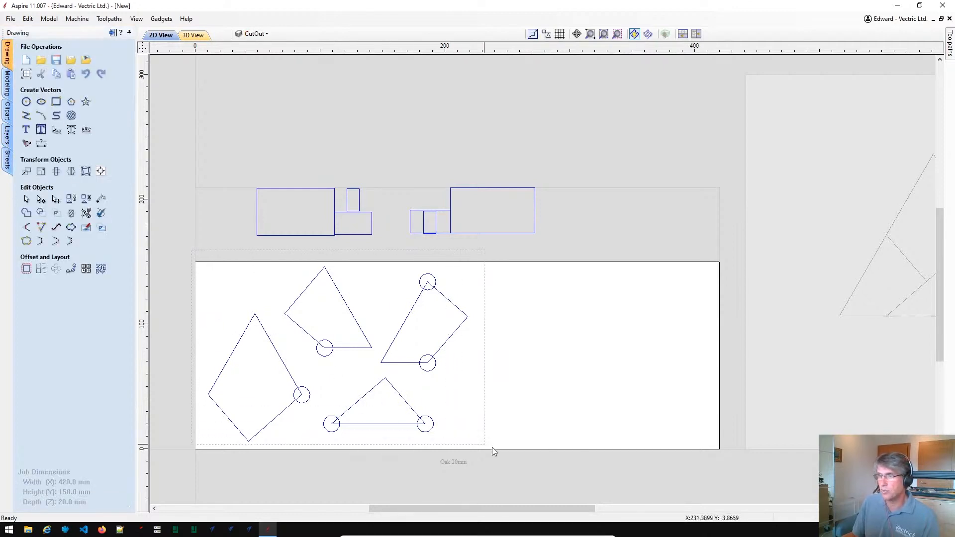
pyautogui.click(26, 228)
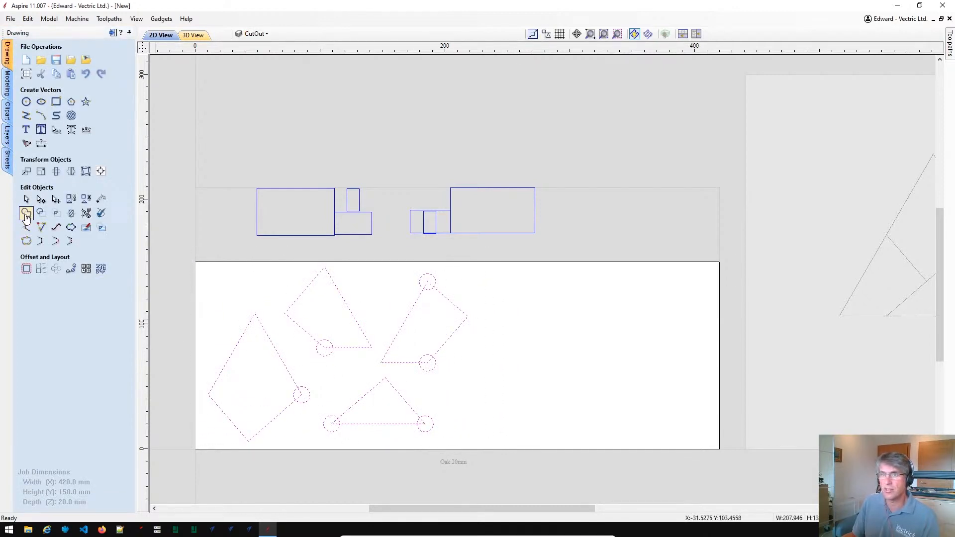
pyautogui.click(348, 374)
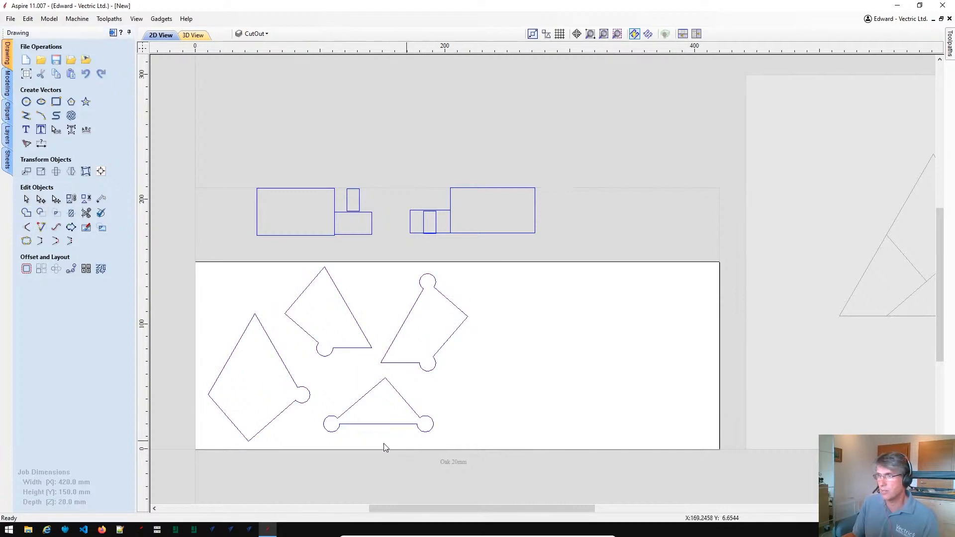
pyautogui.scroll(6, 320, 405)
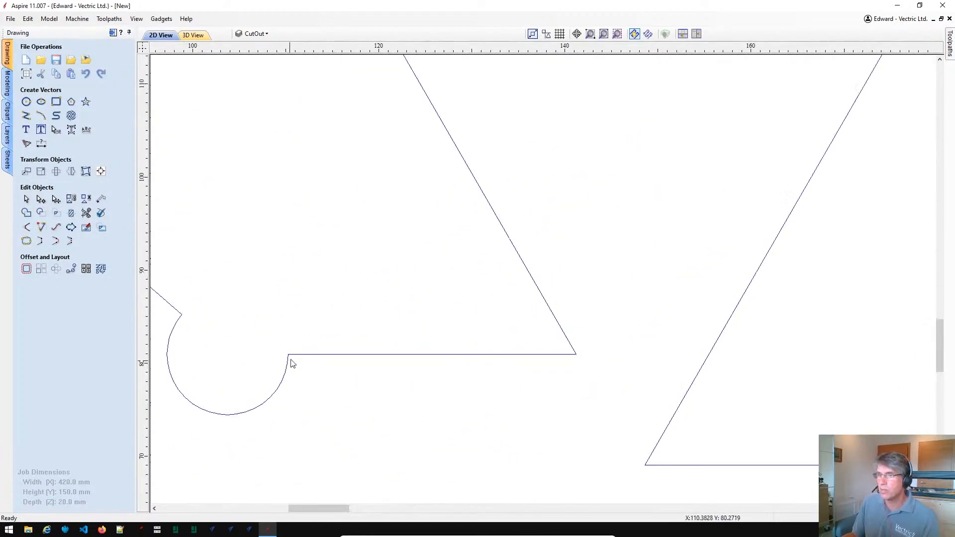
# - Examine the welded CutOut outlines, then the hinge circles on the Pockets and Holes layers one layer at a time
pyautogui.scroll(-2, 321, 393)
pyautogui.moveTo(323, 395); pyautogui.dragTo(380, 350, button='middle')
pyautogui.scroll(2, 375, 365)
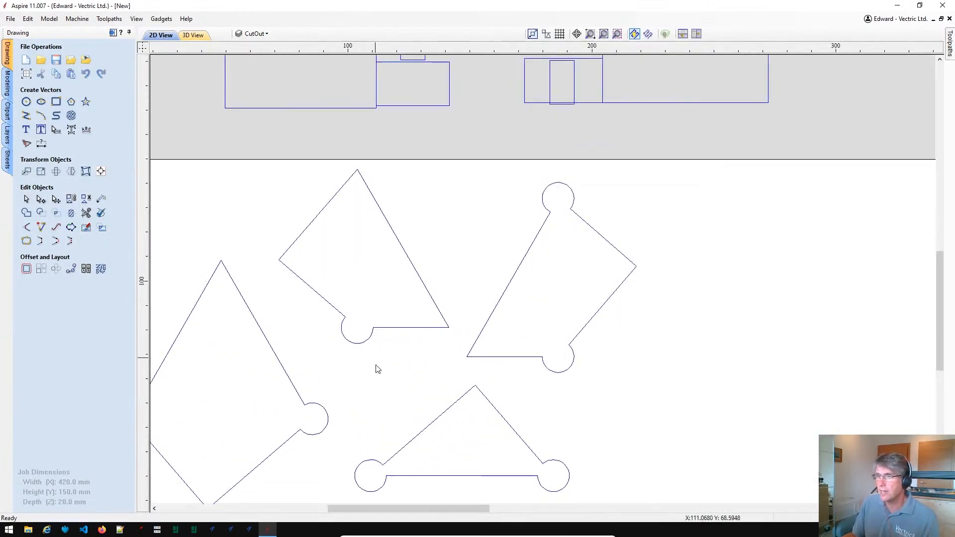
pyautogui.scroll(1, 376, 365)
pyautogui.scroll(-1, 356, 357)
pyautogui.scroll(-1, 356, 357)
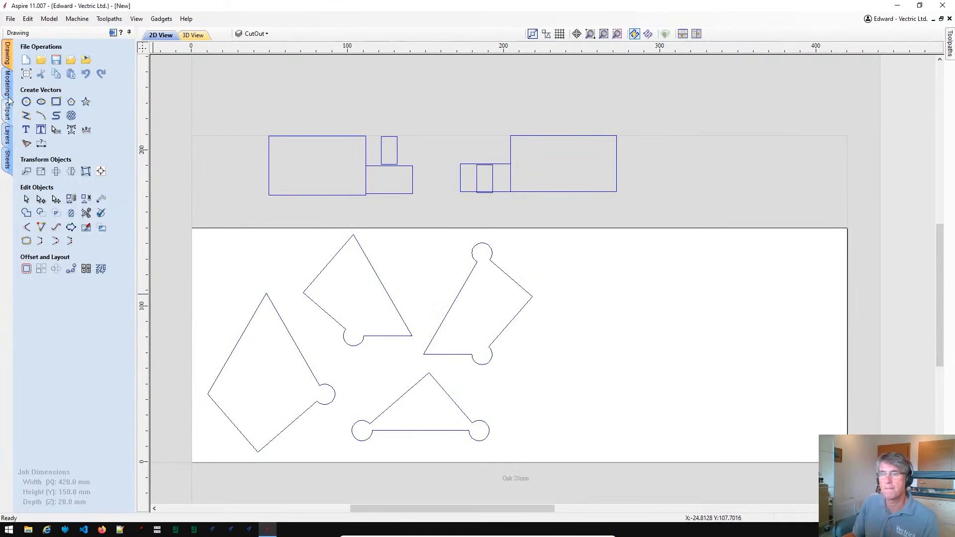
pyautogui.click(8, 133)
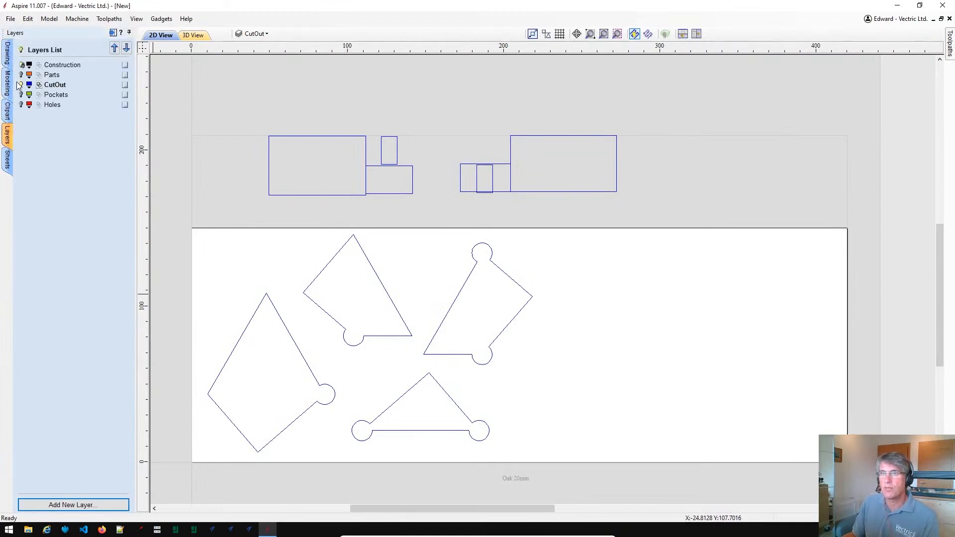
pyautogui.click(21, 85)
pyautogui.click(21, 95)
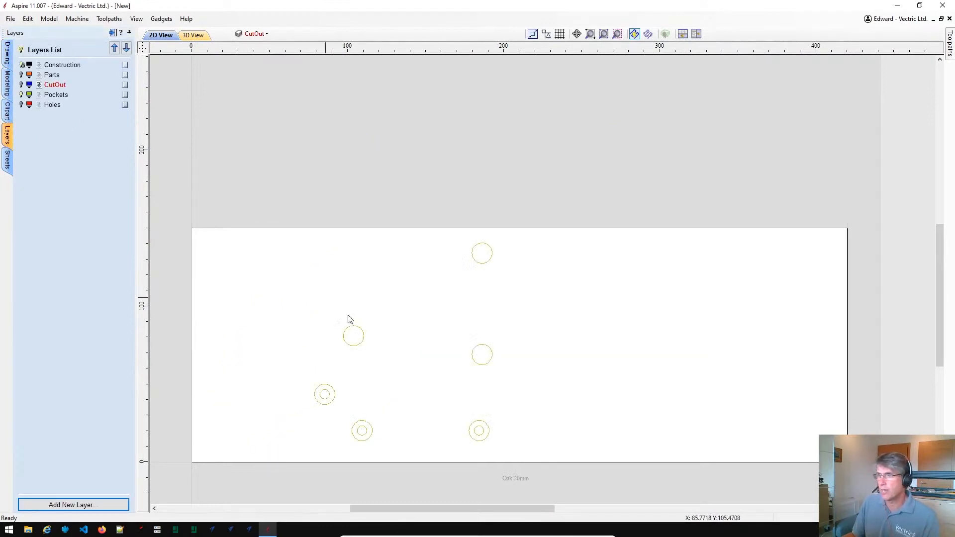
pyautogui.scroll(1, 434, 450)
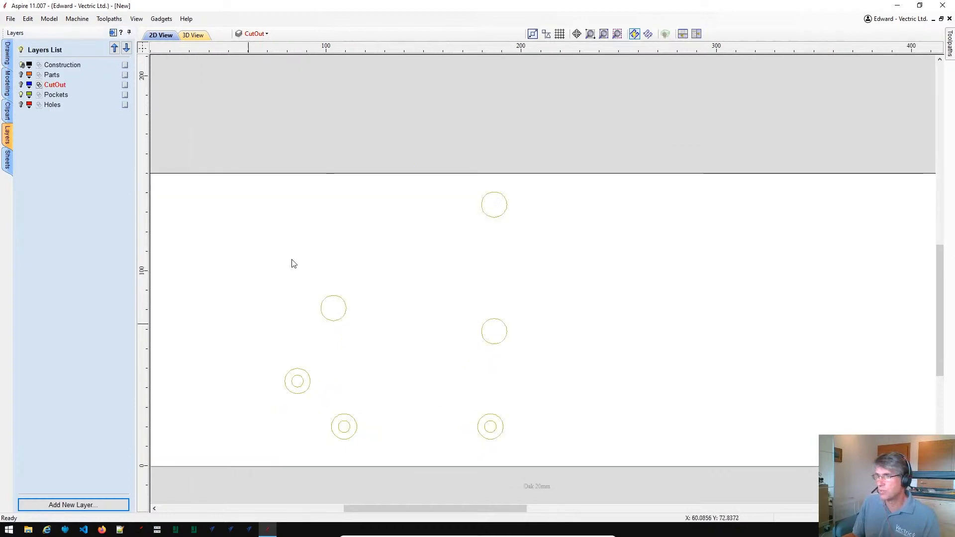
pyautogui.scroll(-1, 485, 463)
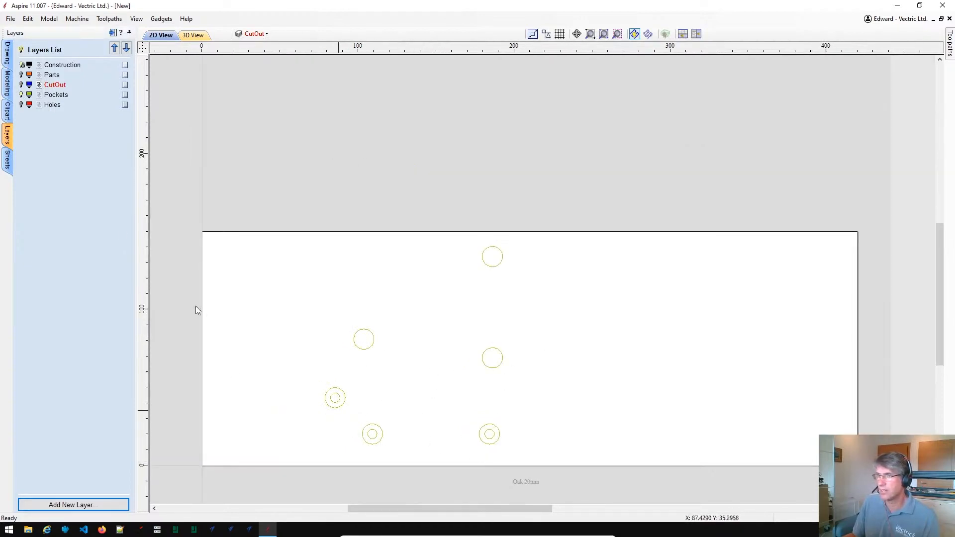
pyautogui.click(21, 95)
pyautogui.click(21, 105)
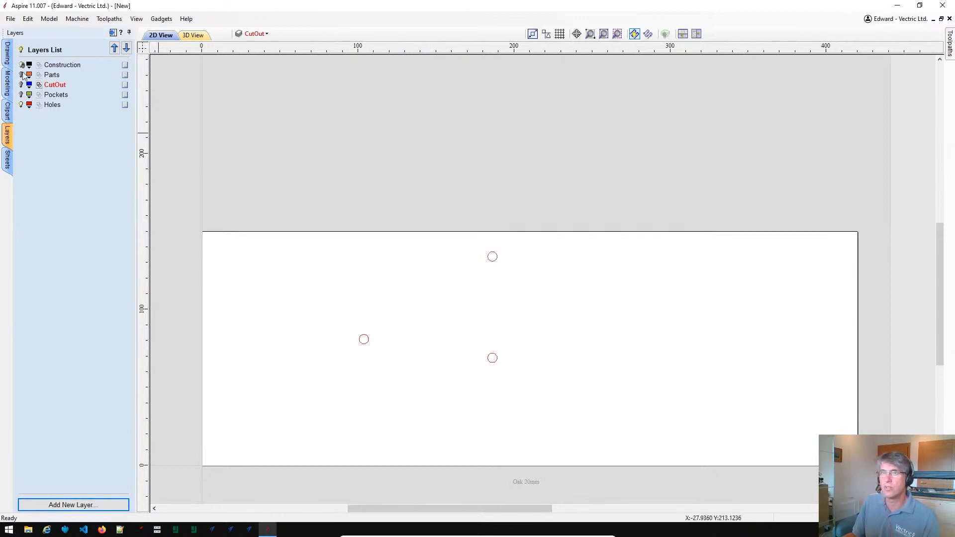
# - Show the CutOut, Pockets and Holes layers together and delete the leftover rectangles above the oak sheet
pyautogui.click(21, 95)
pyautogui.click(20, 85)
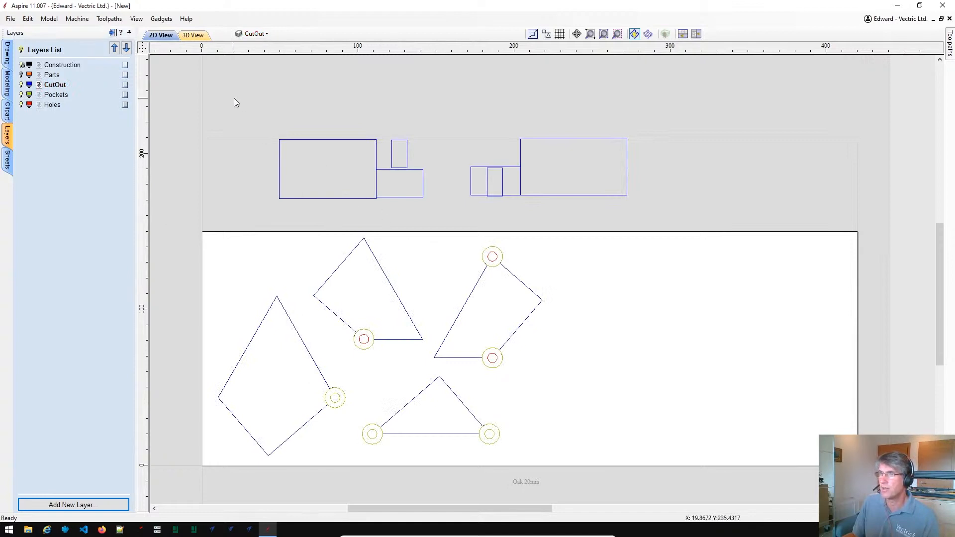
pyautogui.moveTo(264, 106); pyautogui.dragTo(696, 223)
pyautogui.press('Delete')
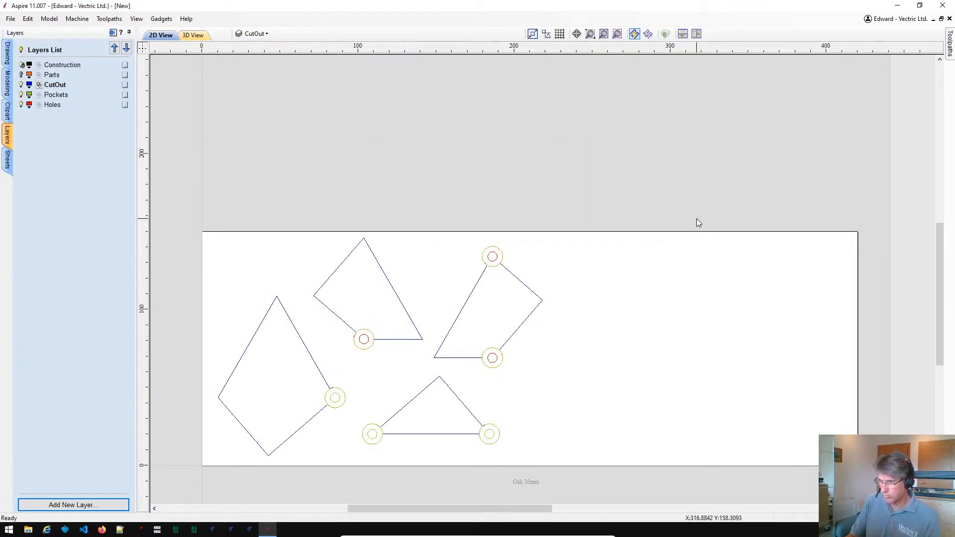
# - Group each of the four pieces separately, combining its outline with its hinge circles
pyautogui.scroll(2, 367, 420)
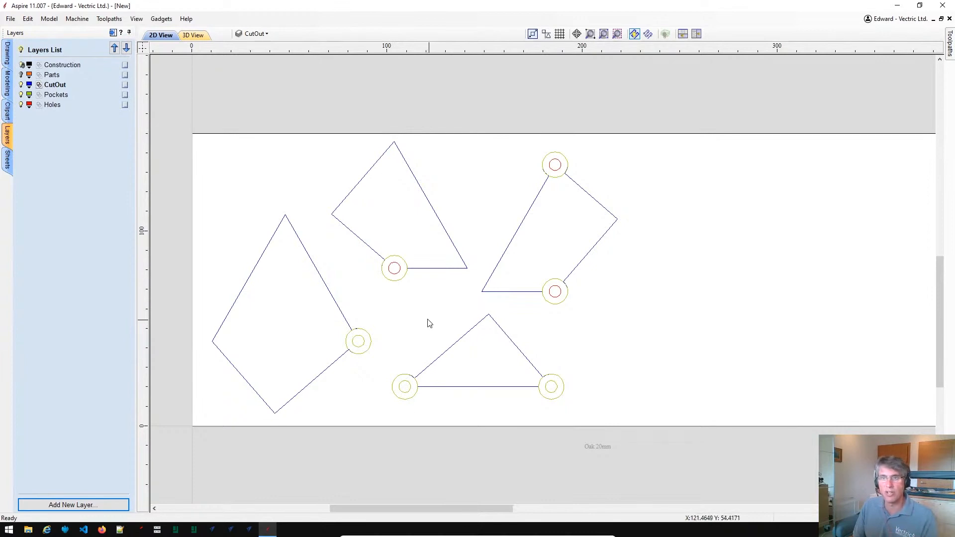
pyautogui.moveTo(445, 109); pyautogui.dragTo(649, 305)
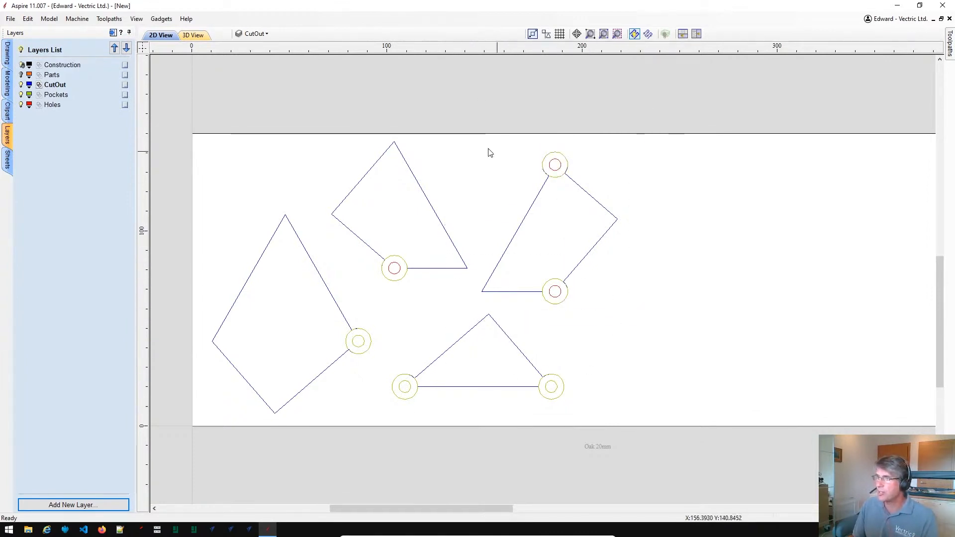
pyautogui.moveTo(452, 115); pyautogui.dragTo(659, 326)
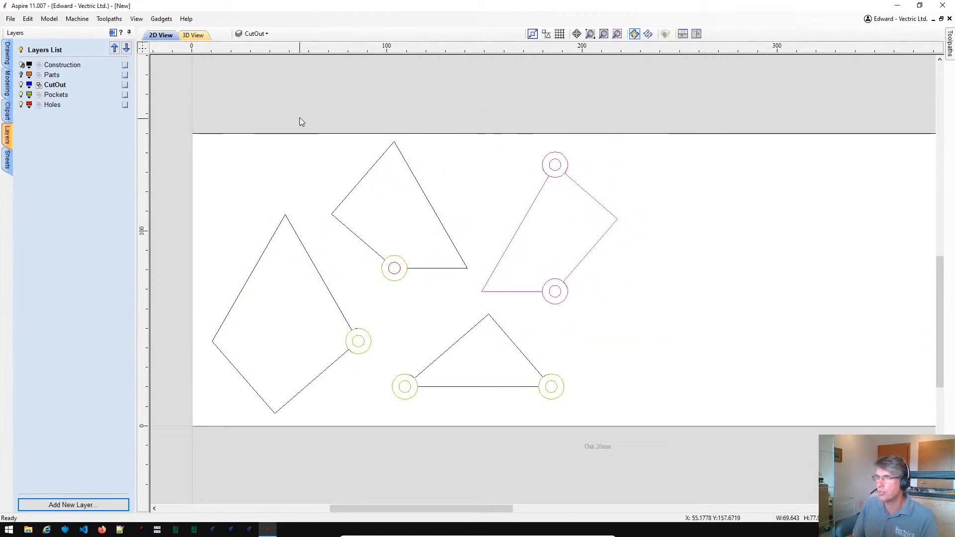
pyautogui.moveTo(300, 134); pyautogui.dragTo(473, 292)
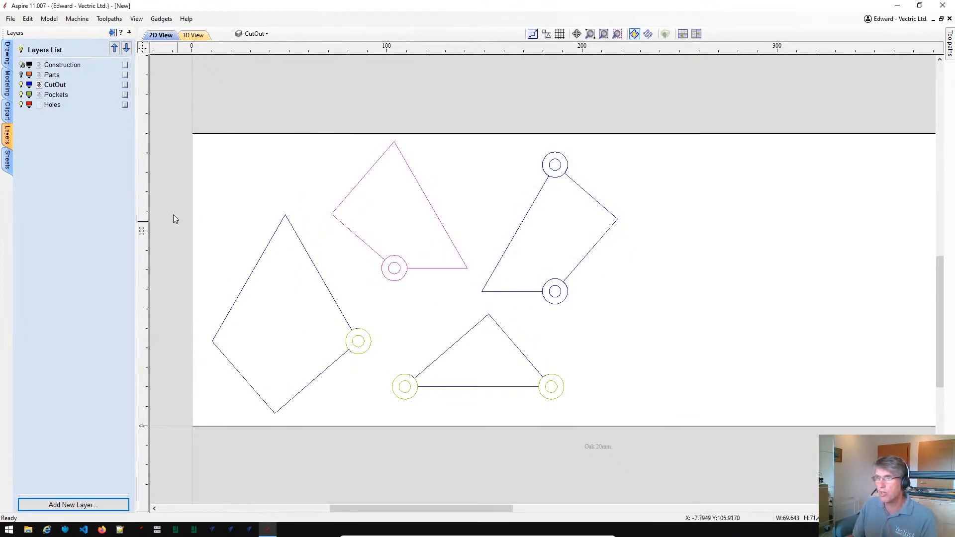
pyautogui.moveTo(193, 204); pyautogui.dragTo(385, 424)
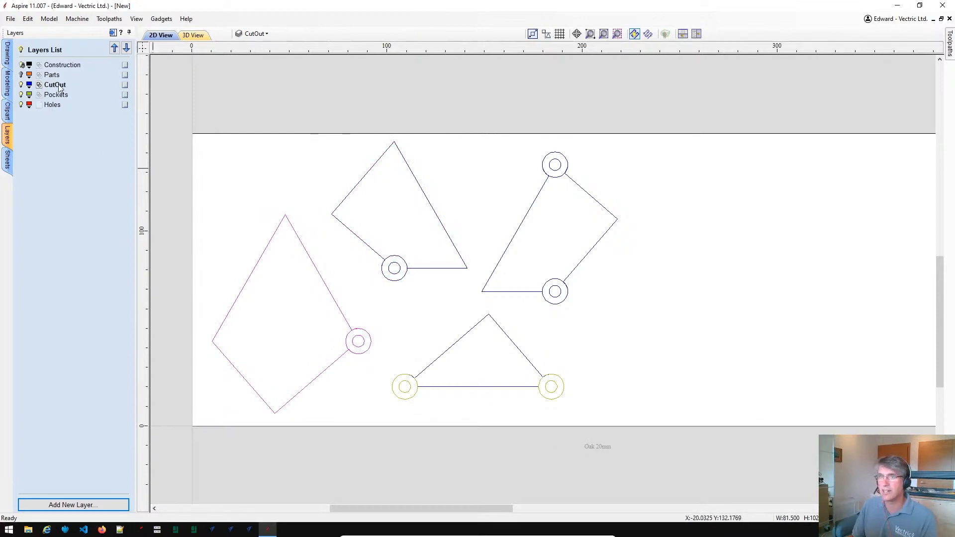
pyautogui.moveTo(384, 299); pyautogui.dragTo(547, 427)
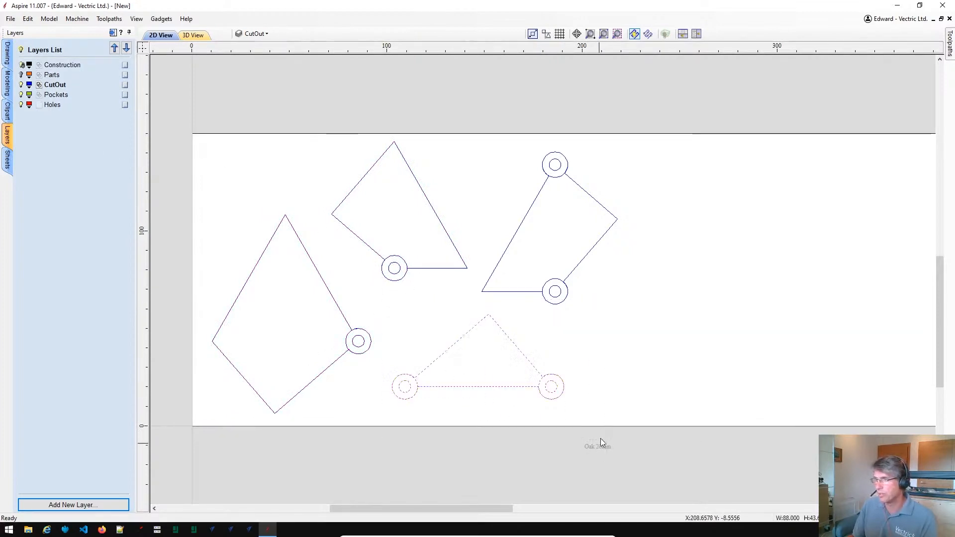
pyautogui.click(636, 374)
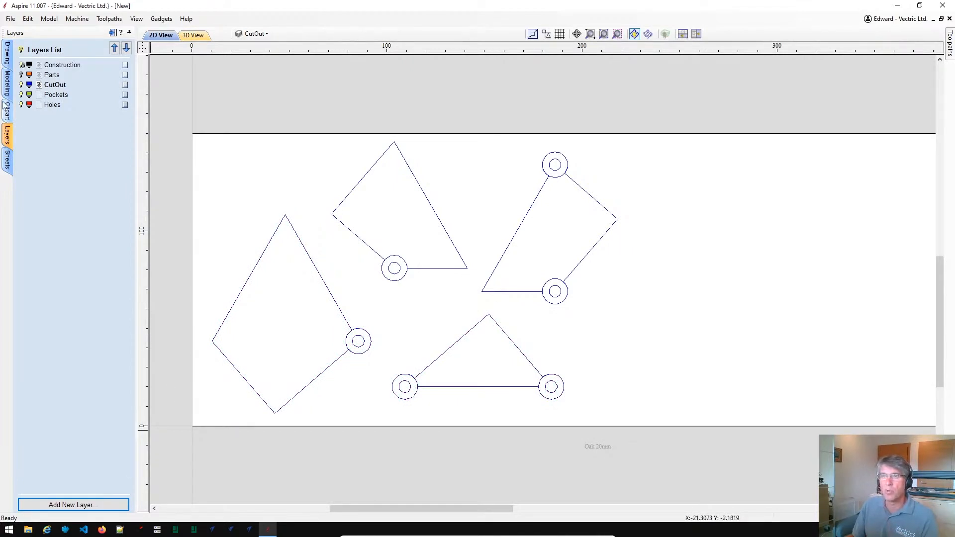
# - Start the Nest Parts tool and select all four grouped pieces for nesting on the Oak 20mm sheet
pyautogui.click(8, 56)
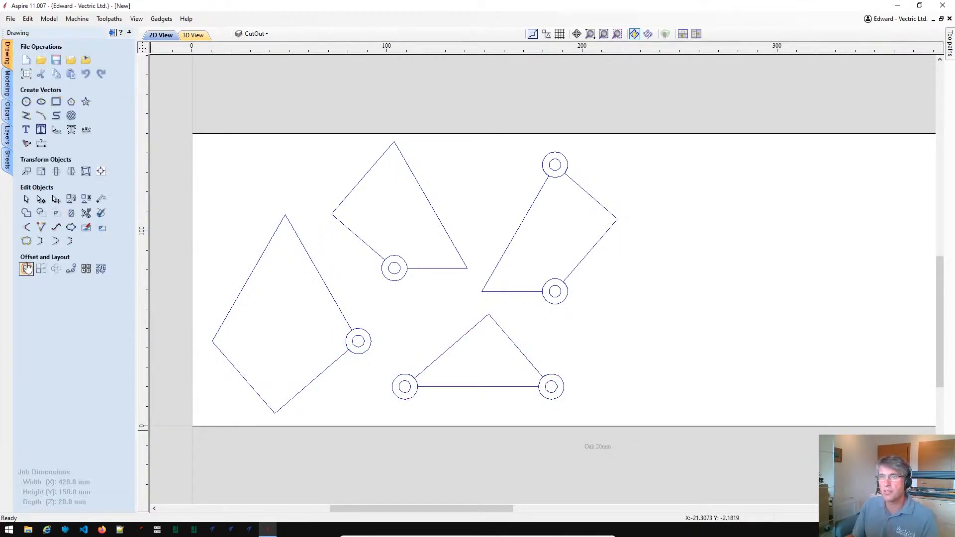
pyautogui.click(101, 270)
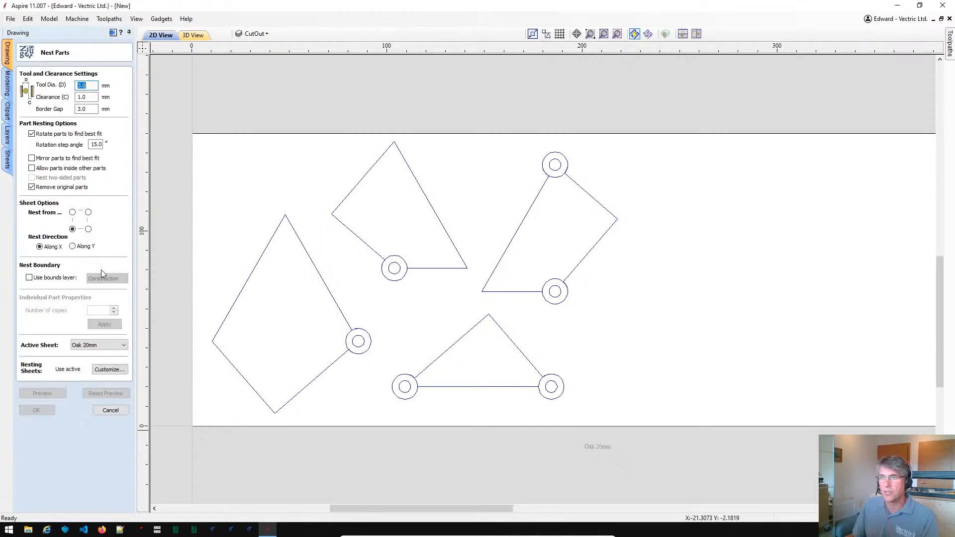
pyautogui.moveTo(505, 368); pyautogui.dragTo(643, 409)
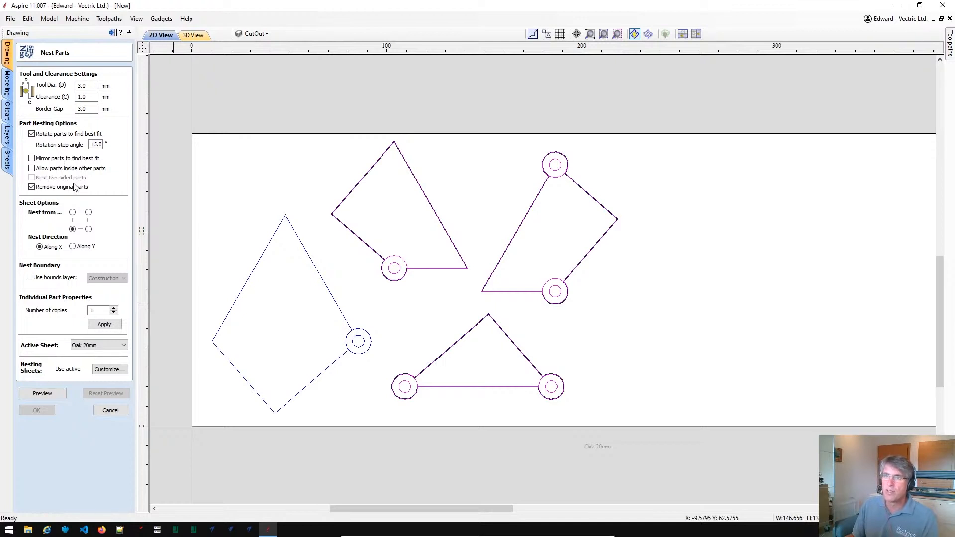
pyautogui.click(323, 298)
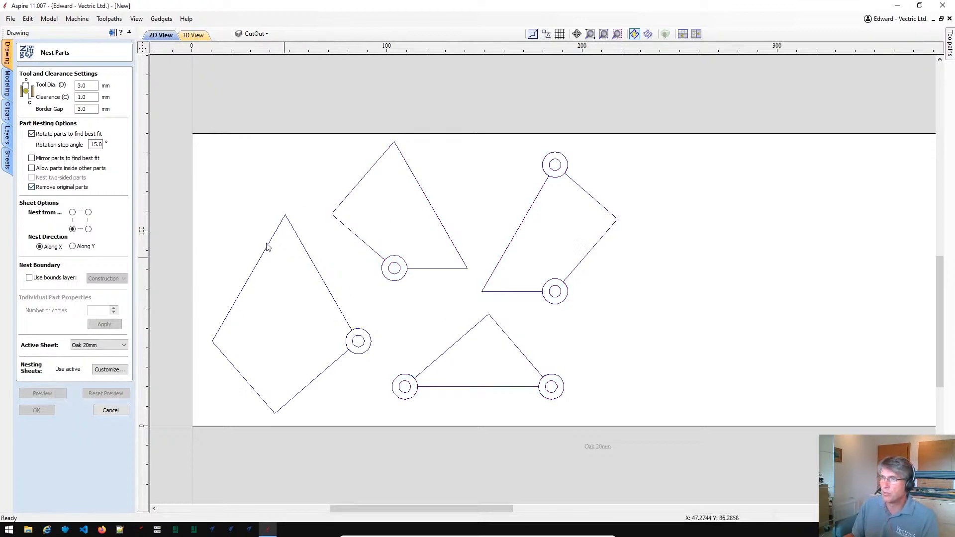
pyautogui.moveTo(171, 114); pyautogui.dragTo(689, 453)
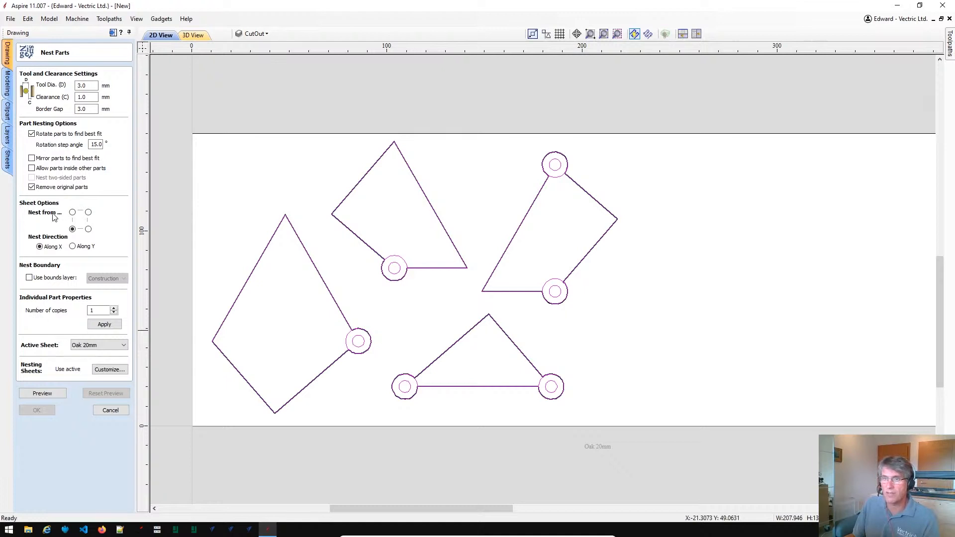
# - Nest the selected pieces with a 3.125 mm tool diameter and a 3.5 mm border gap, previewing the layout before accepting it
pyautogui.click(87, 86)
pyautogui.press('BackSpace')
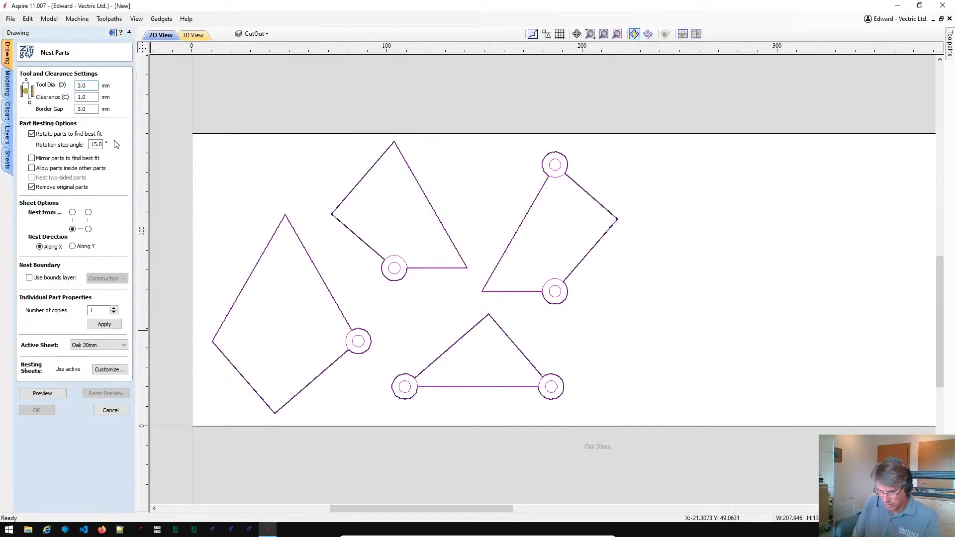
pyautogui.write('125')
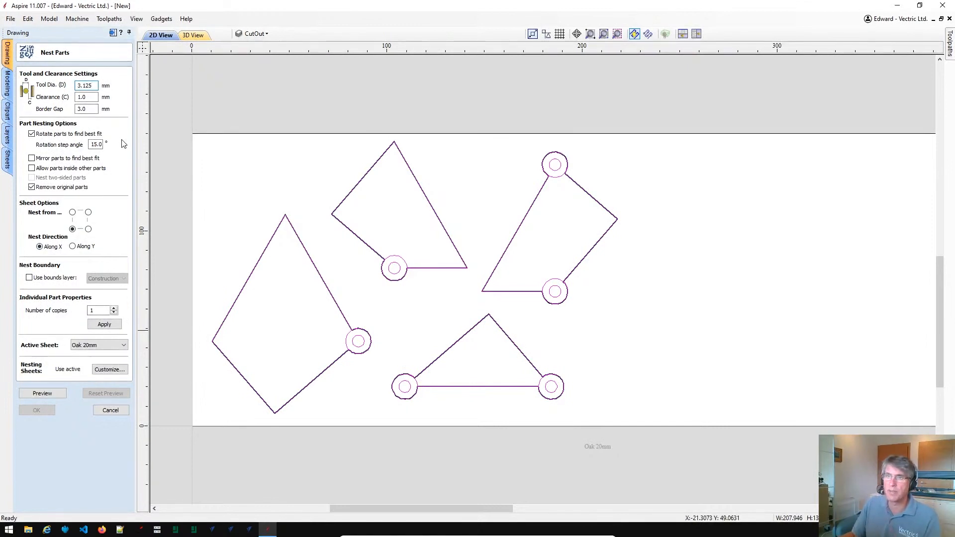
pyautogui.click(90, 109)
pyautogui.press('BackSpace')
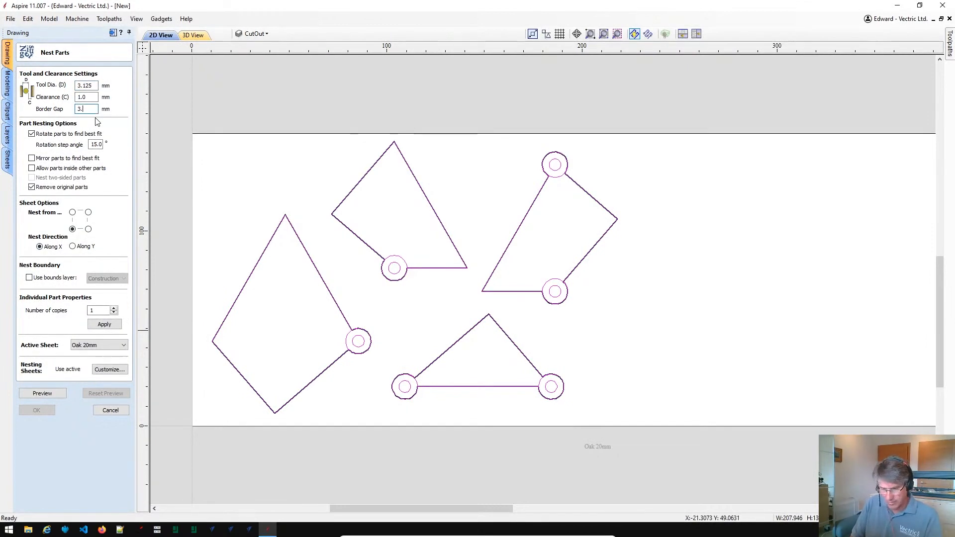
pyautogui.write('5')
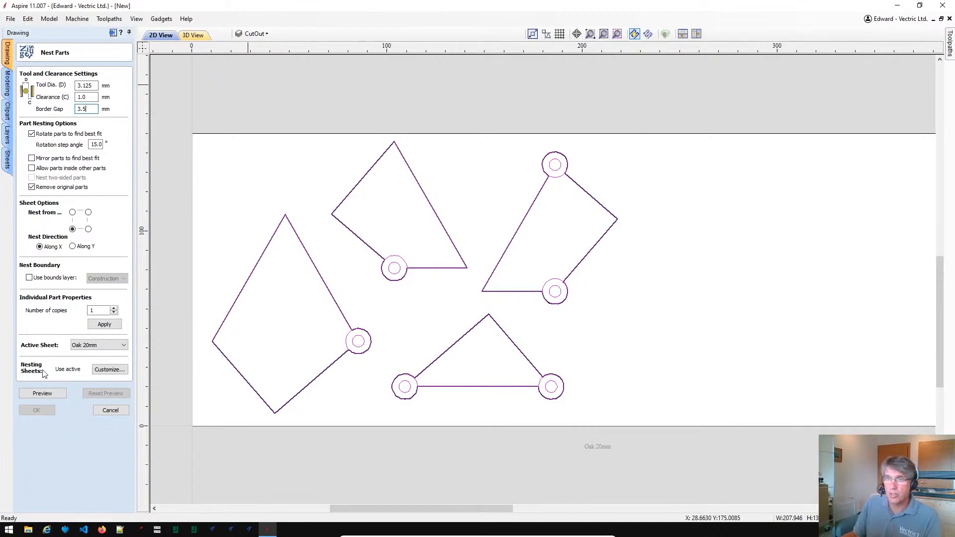
pyautogui.click(48, 394)
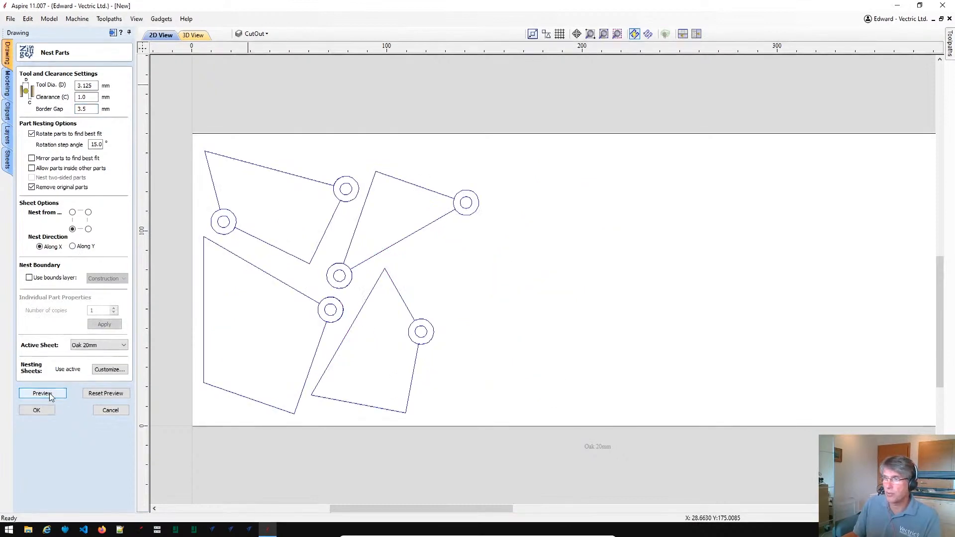
pyautogui.click(36, 410)
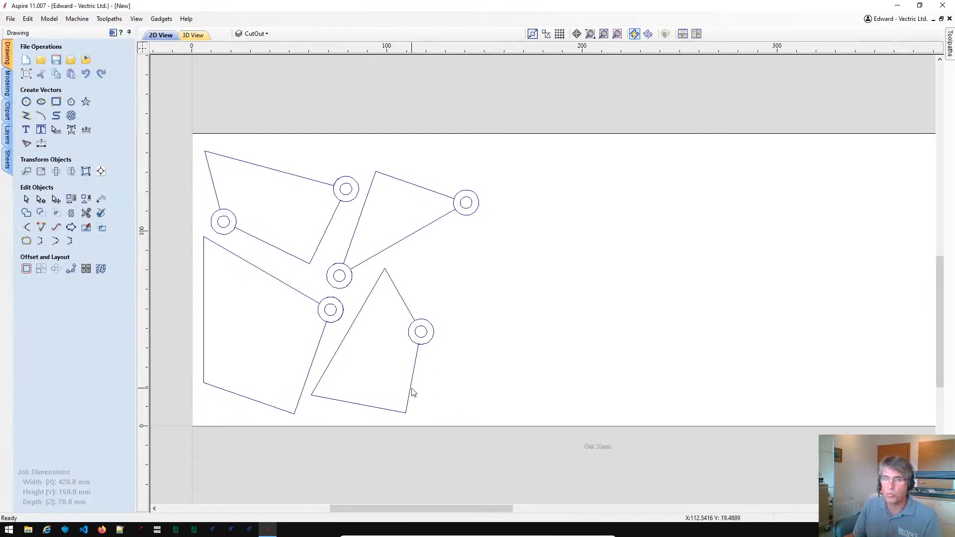
# - Ungroup the two upper nested pieces back onto their original object layers
pyautogui.rightClick(227, 230)
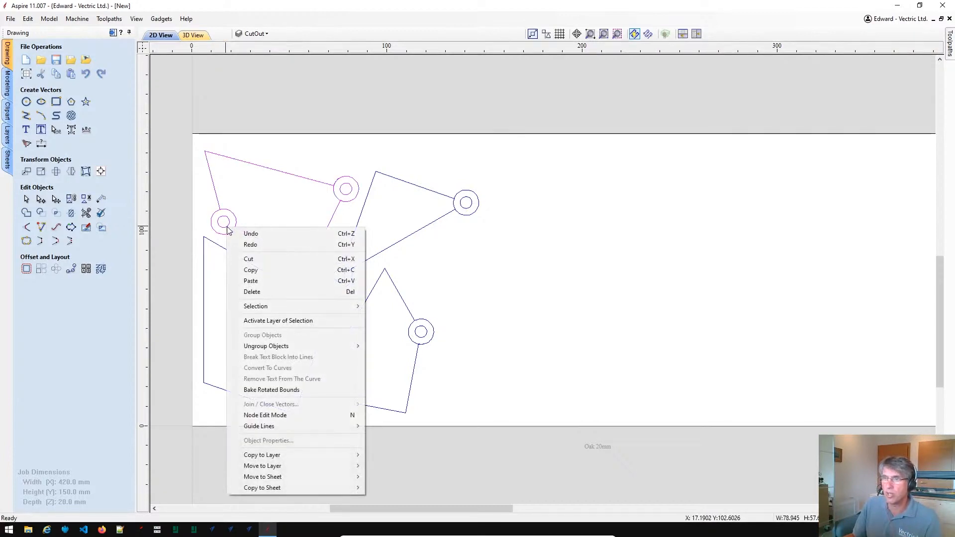
pyautogui.moveTo(287, 348)
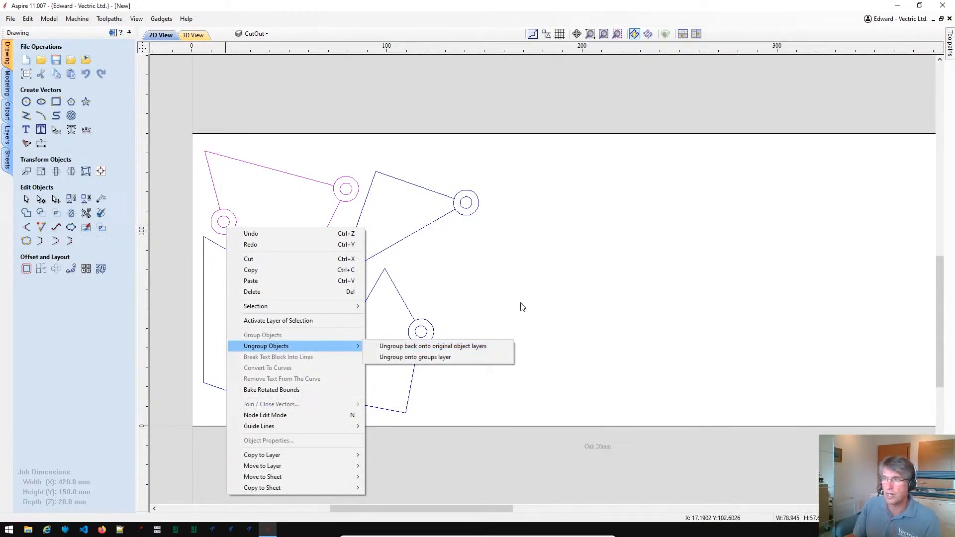
pyautogui.click(473, 346)
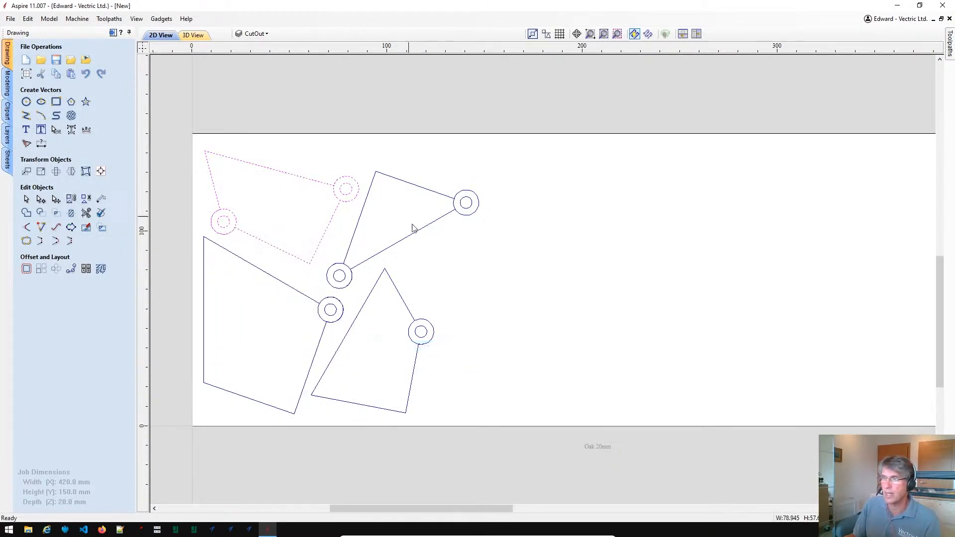
pyautogui.click(387, 214)
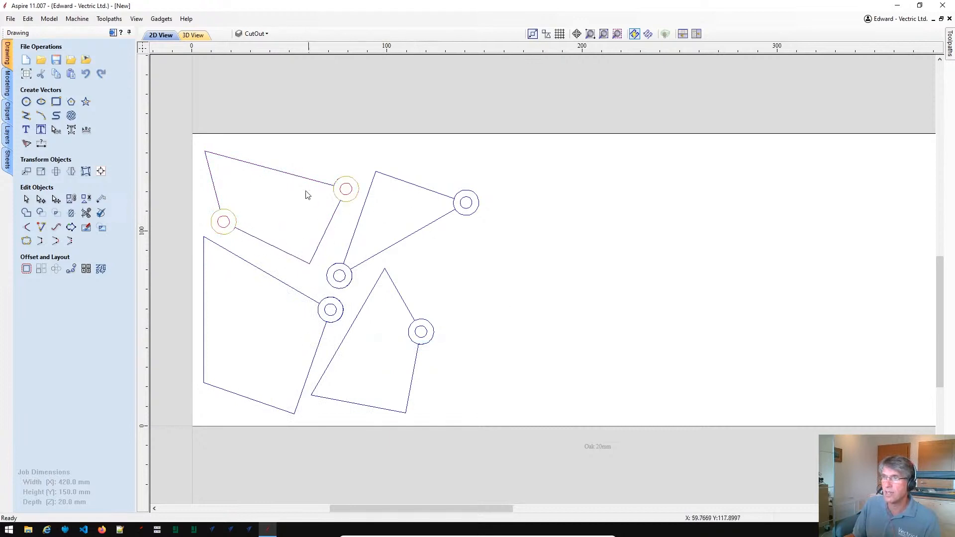
pyautogui.rightClick(373, 187)
pyautogui.moveTo(456, 303)
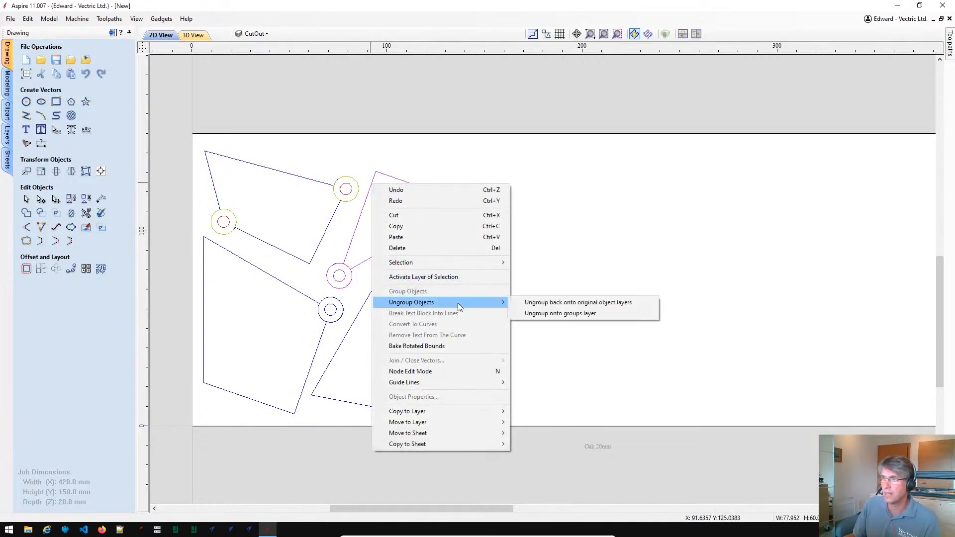
pyautogui.click(531, 304)
# - Ungroup the two lower nested pieces back onto their original object layers
pyautogui.rightClick(427, 331)
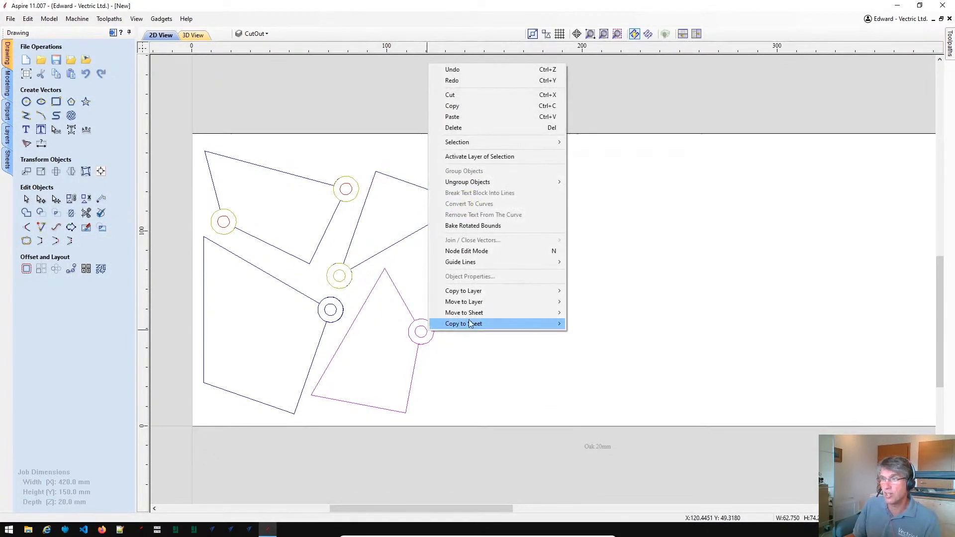
pyautogui.moveTo(505, 184)
pyautogui.click(582, 182)
pyautogui.click(340, 324)
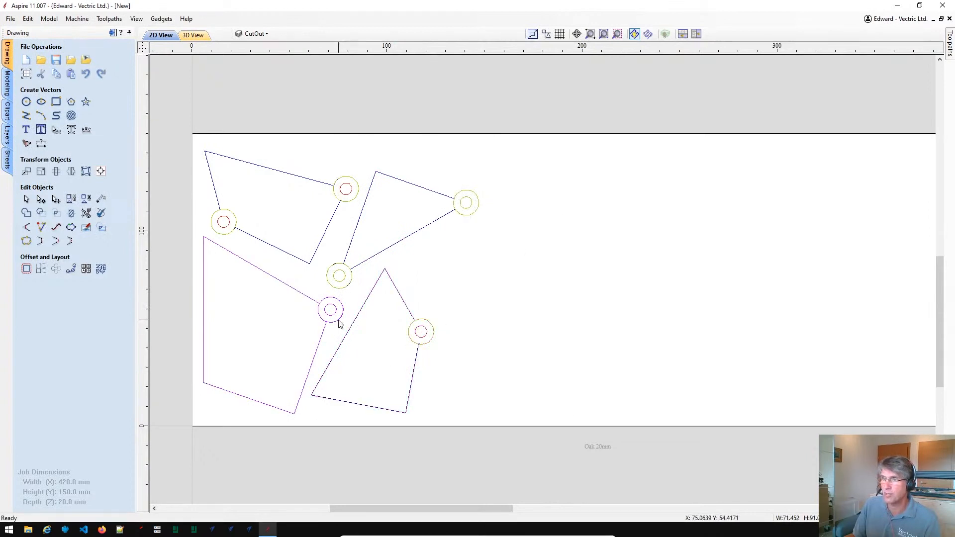
pyautogui.rightClick(340, 323)
pyautogui.moveTo(448, 172)
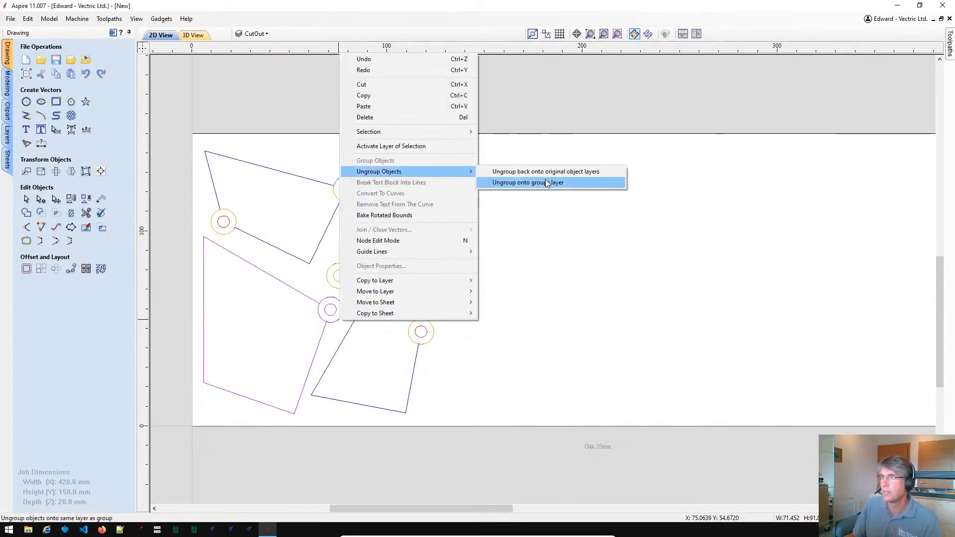
pyautogui.click(548, 172)
pyautogui.scroll(-2, 538, 374)
pyautogui.moveTo(564, 361); pyautogui.dragTo(455, 322, button='middle')
pyautogui.scroll(1, 365, 302)
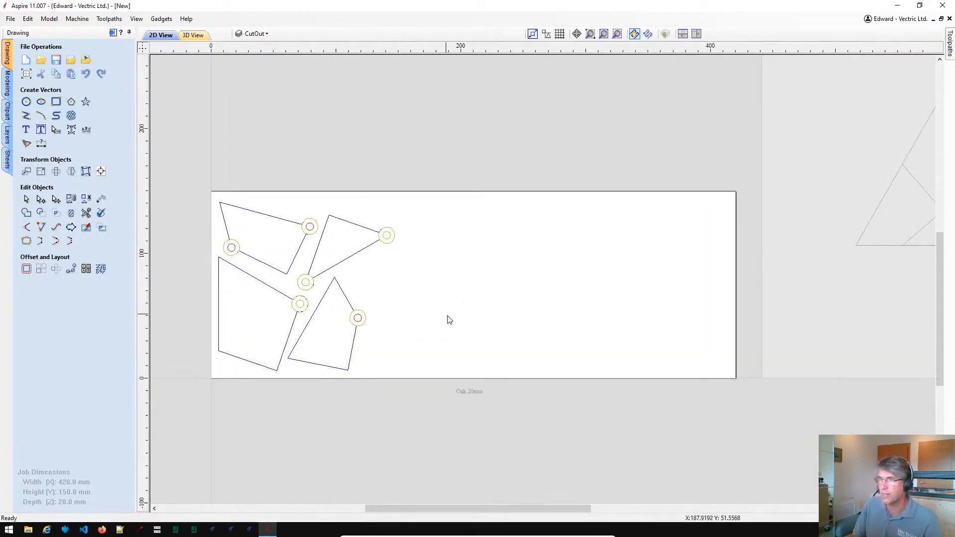
# - Show the toolpath operations and keep them pinned open beside the nested Oak 20mm sheet
pyautogui.click(950, 43)
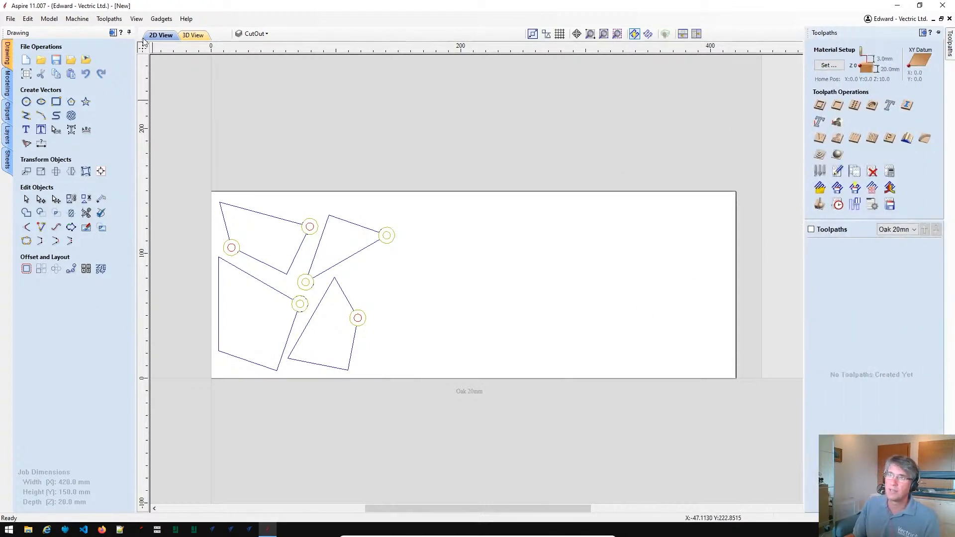
pyautogui.click(938, 33)
pyautogui.scroll(2, 294, 343)
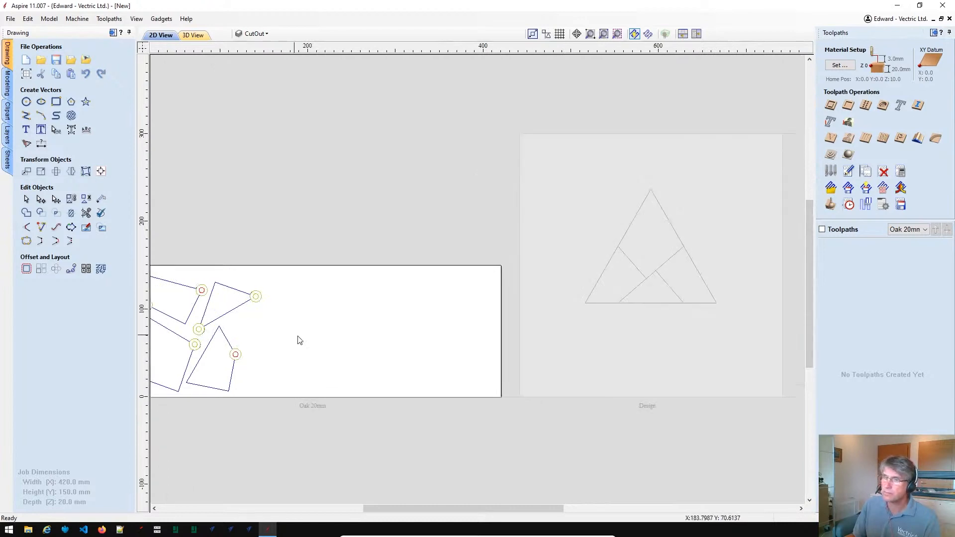
pyautogui.moveTo(309, 343); pyautogui.dragTo(363, 318, button='middle')
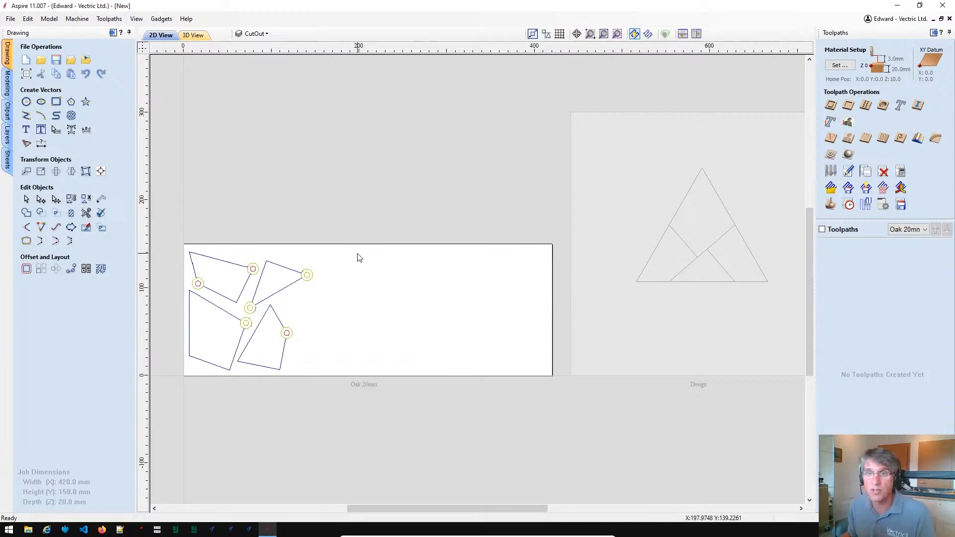
# - Start a pocket toolpath, check the 1/8" end mill's settings in the tool database, and set the cut depth to z/2
pyautogui.click(848, 105)
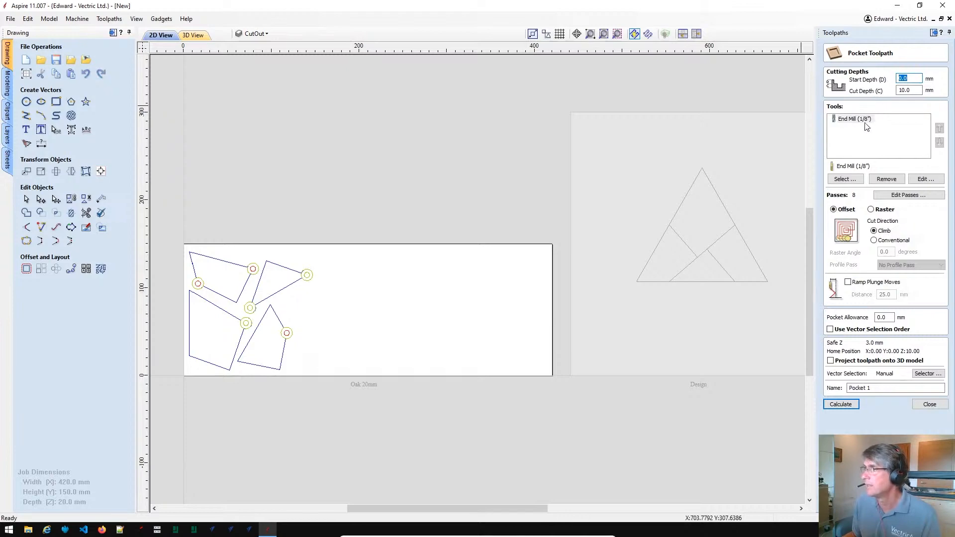
pyautogui.click(845, 179)
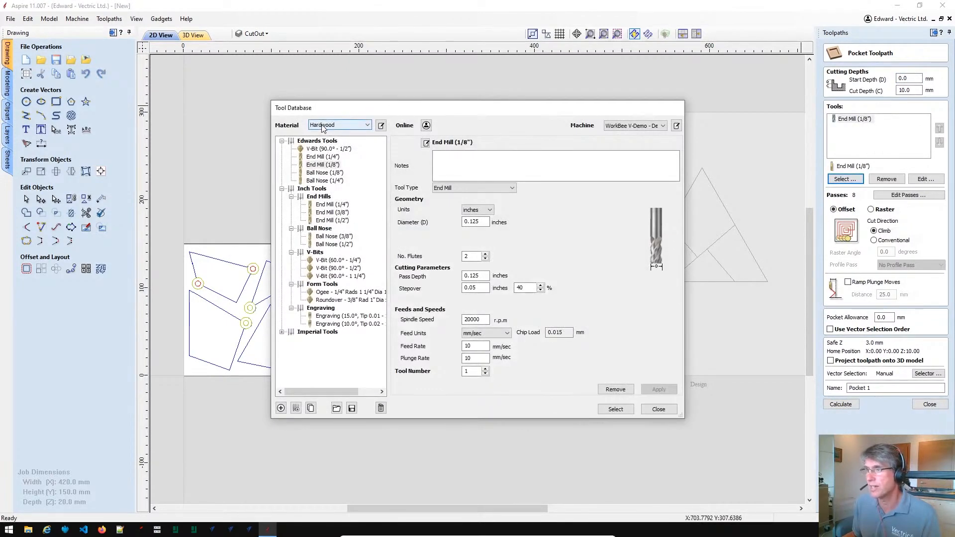
pyautogui.click(646, 408)
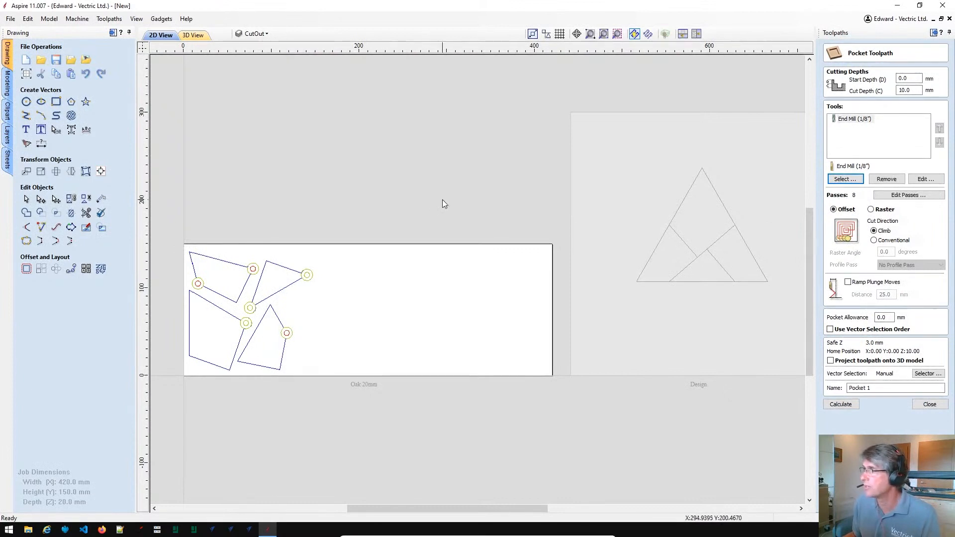
pyautogui.moveTo(914, 91); pyautogui.dragTo(890, 94)
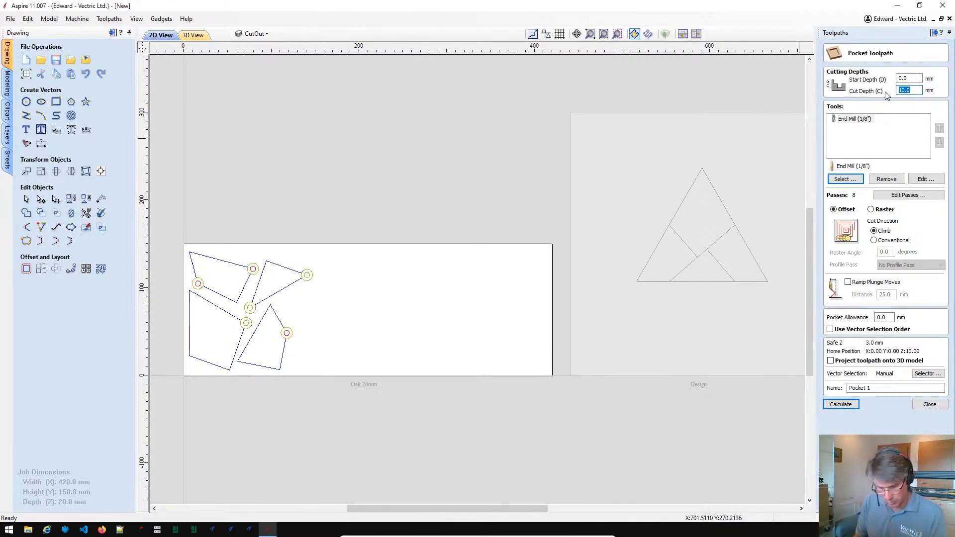
pyautogui.write('z/2')
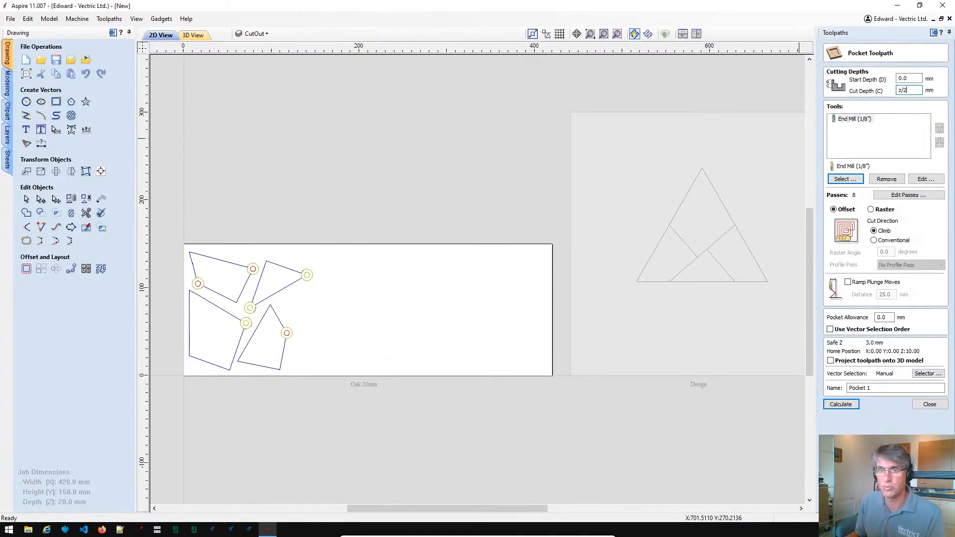
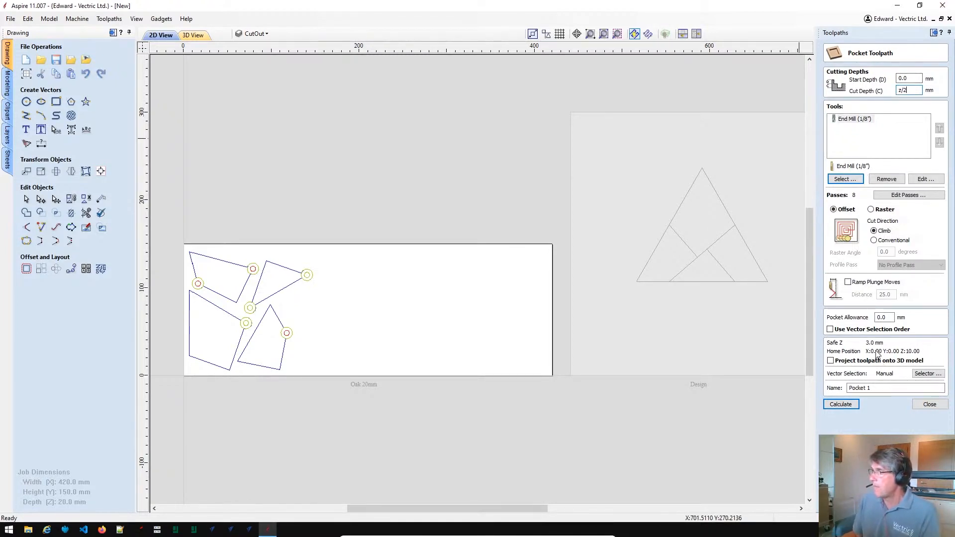
# - Associate only closed vectors on the Pockets layer with the pocket toolpath, excluding CutOut, and calculate it
pyautogui.click(927, 374)
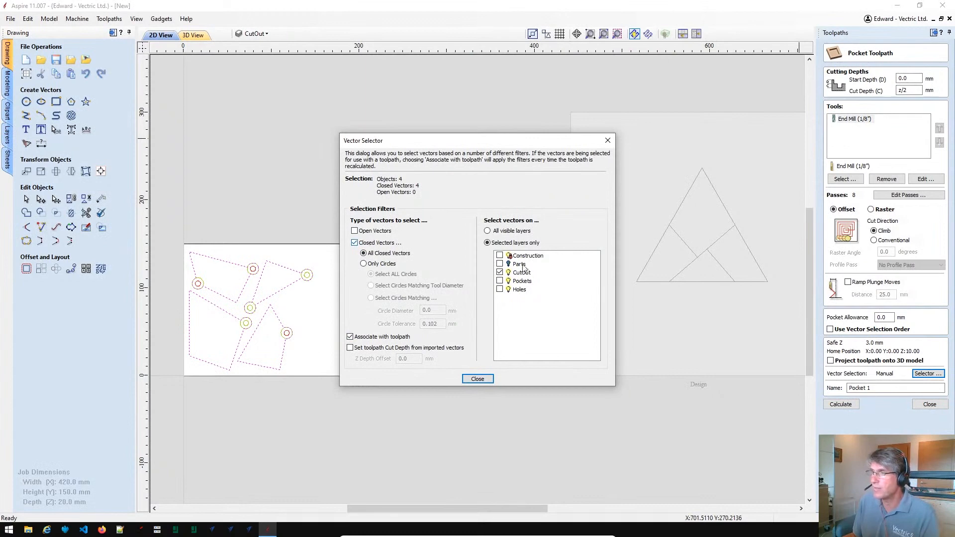
pyautogui.click(500, 272)
pyautogui.click(500, 281)
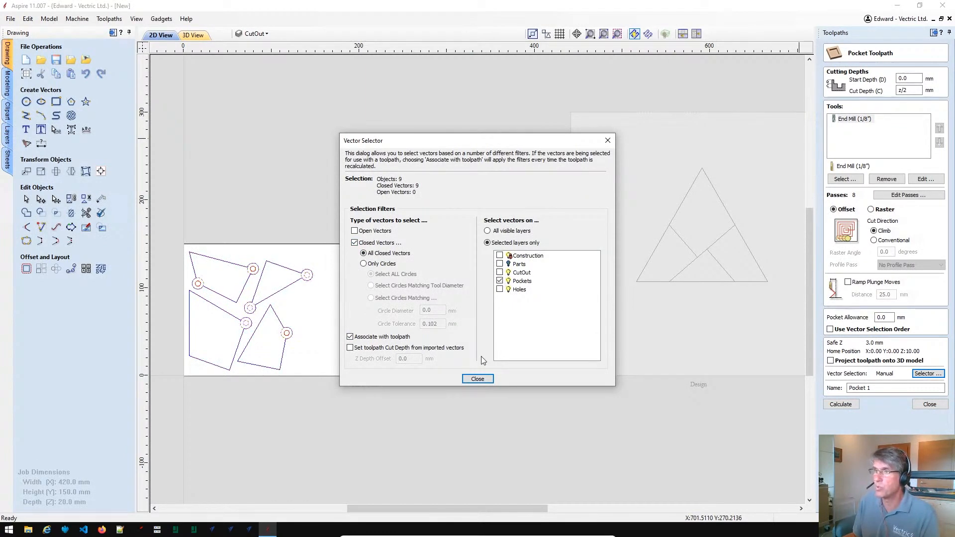
pyautogui.click(477, 379)
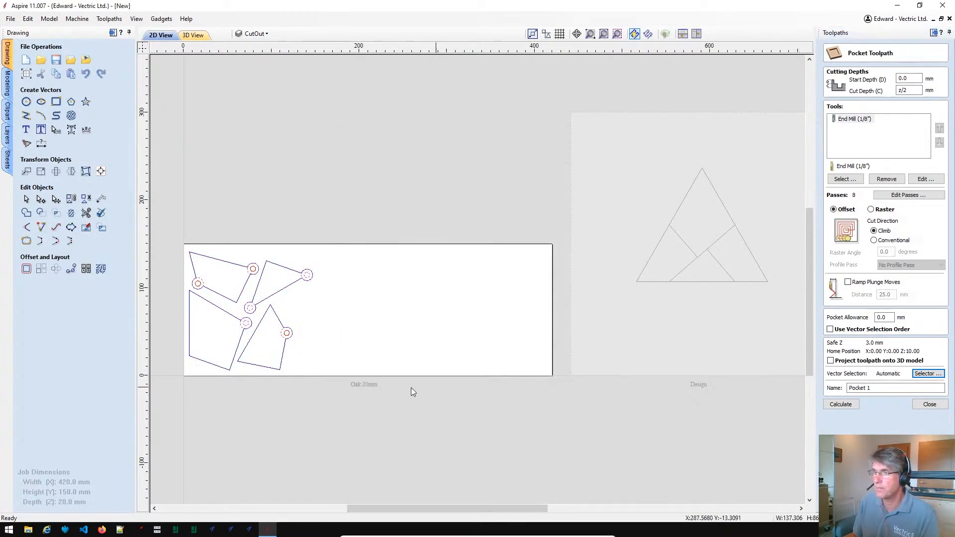
pyautogui.click(831, 408)
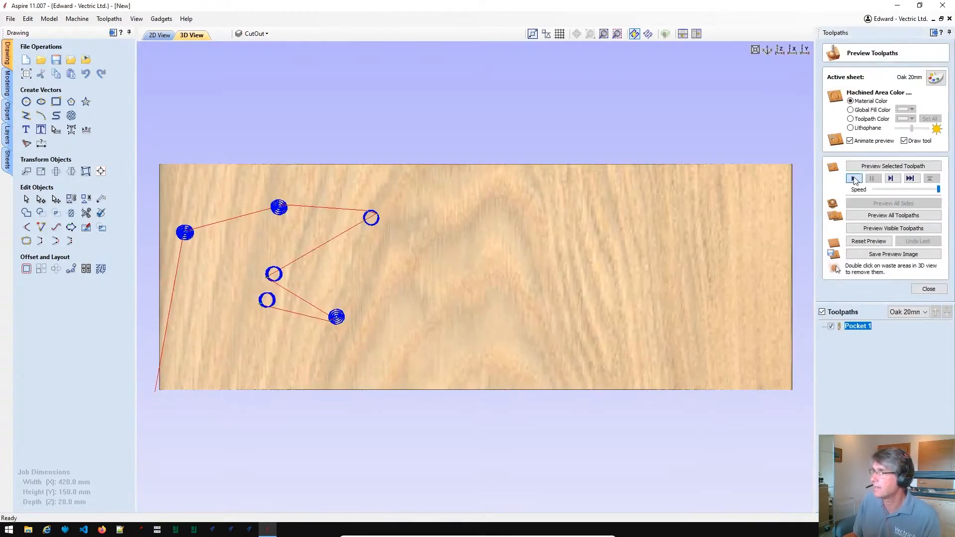
# - Preview the pocket toolpath's cut and inspect the hinge pockets on the oak sheet in 3D before returning to the 2D drawing
pyautogui.moveTo(448, 255); pyautogui.dragTo(379, 225)
pyautogui.moveTo(287, 309); pyautogui.dragTo(319, 288)
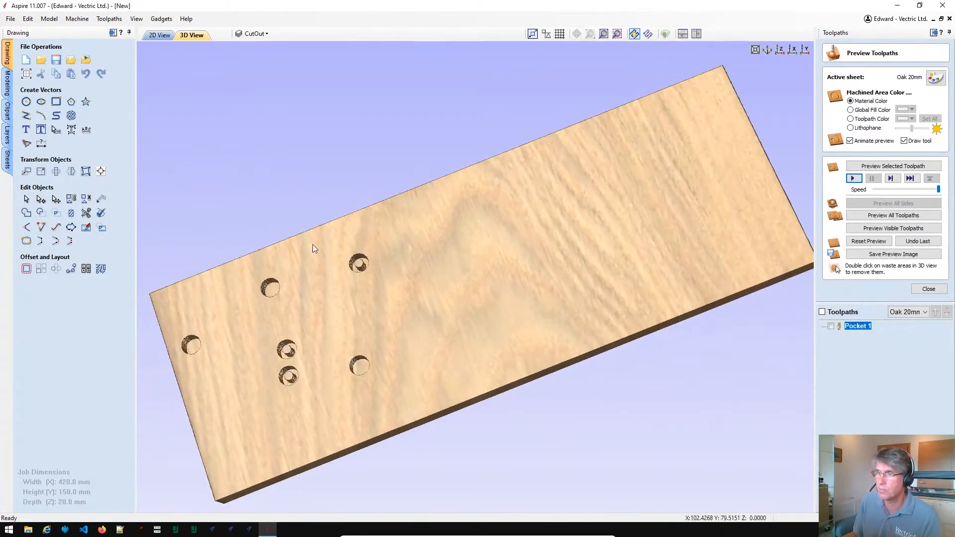
pyautogui.click(160, 34)
pyautogui.scroll(3, 305, 298)
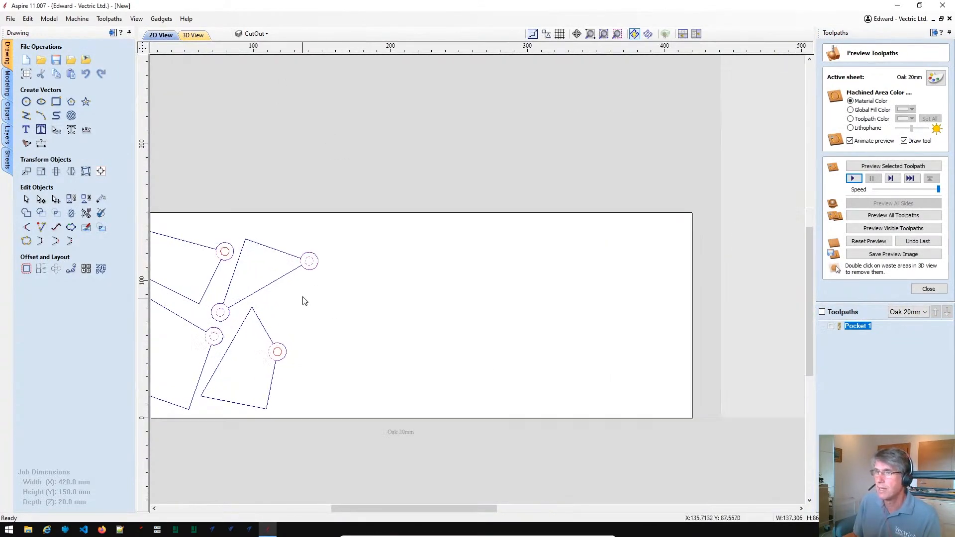
# - Edit the Pocket 1 toolpath to use a pocket allowance of -0.1 mm and recalculate it
pyautogui.doubleClick(850, 328)
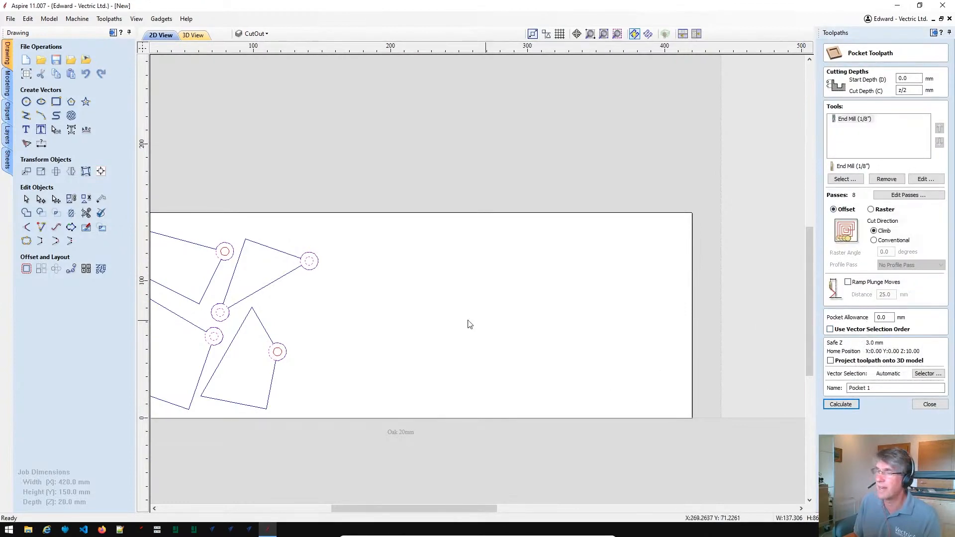
pyautogui.moveTo(301, 288); pyautogui.dragTo(454, 253, button='middle')
pyautogui.scroll(2, 487, 280)
pyautogui.scroll(1, 487, 279)
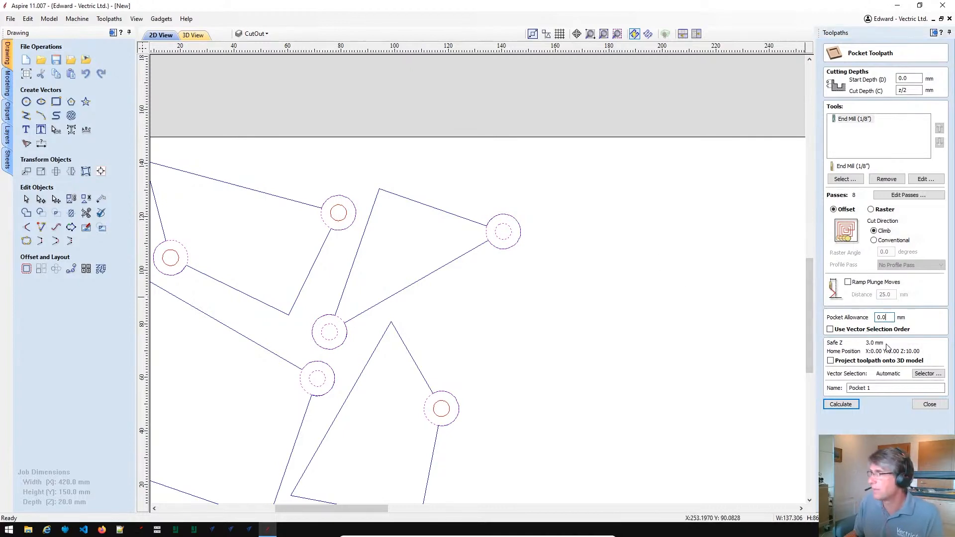
pyautogui.press('BackSpace')
pyautogui.write('1')
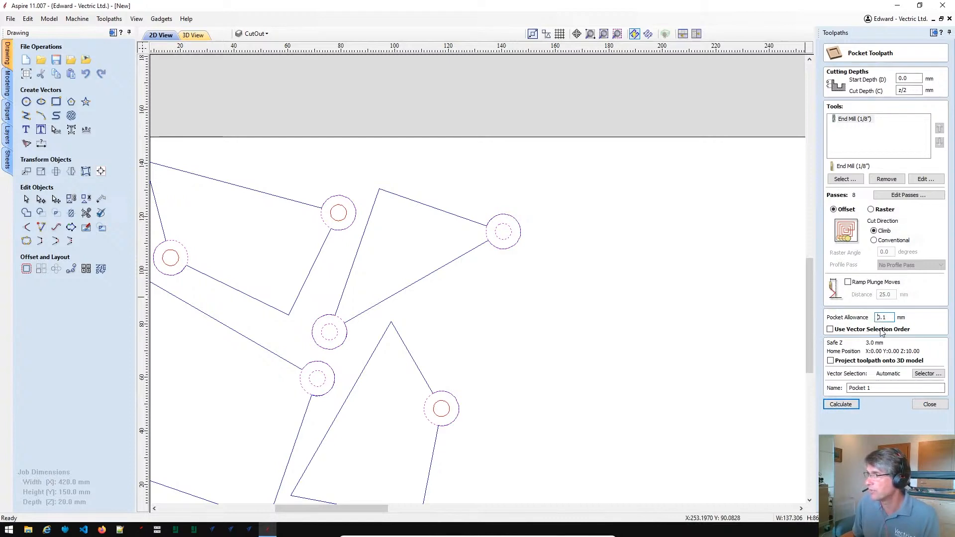
pyautogui.write('-')
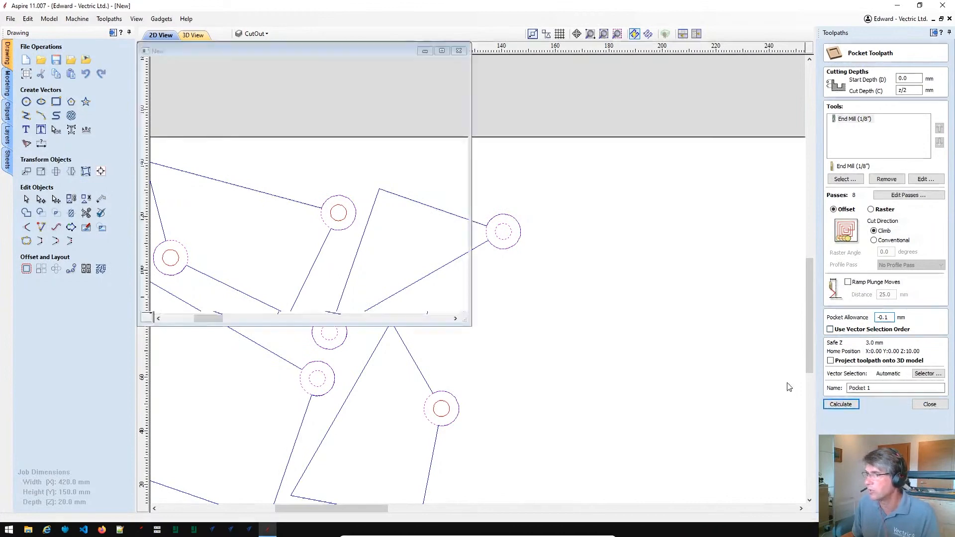
pyautogui.click(830, 401)
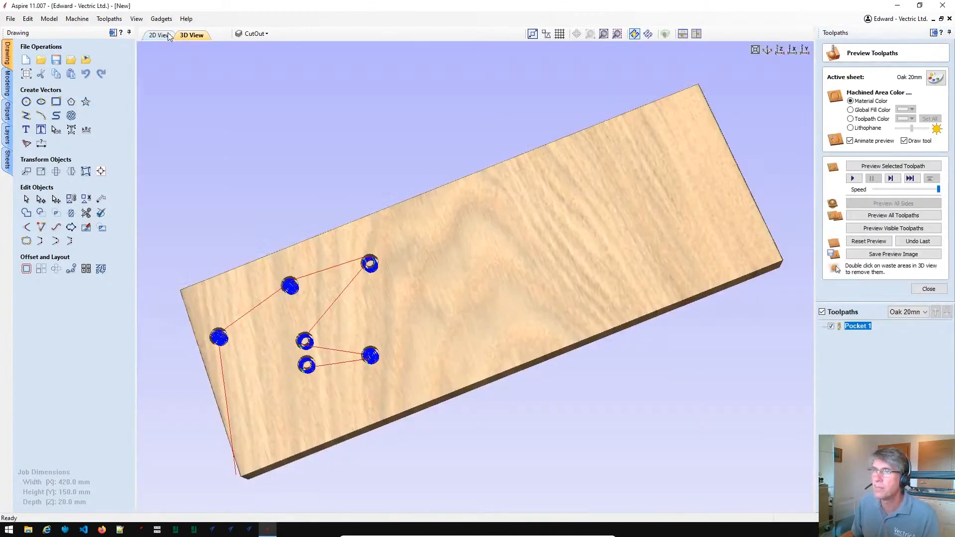
# - Display the pocket toolpath as solid cleared areas in the 2D drawing and zoom in on a ring-shaped hinge pocket
pyautogui.click(170, 35)
pyautogui.scroll(6, 629, 226)
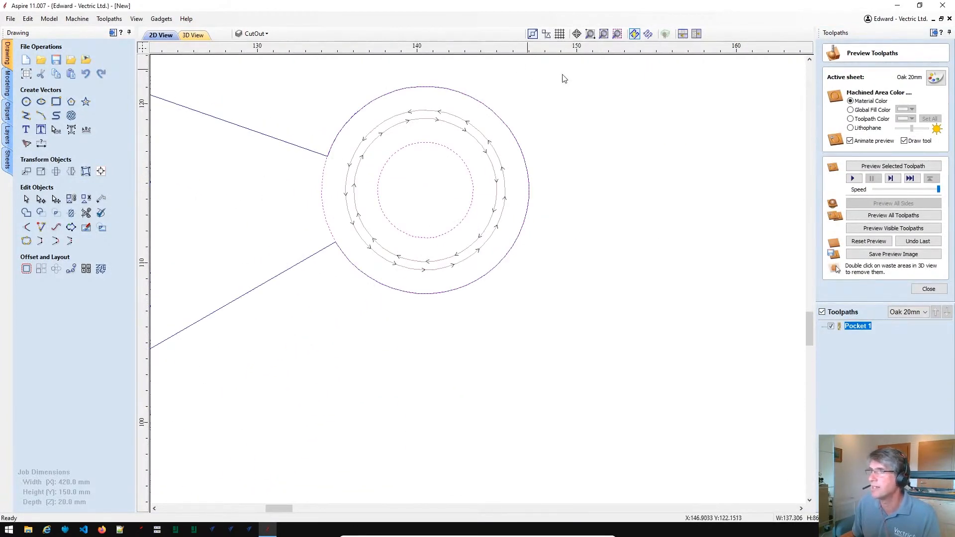
pyautogui.click(647, 33)
pyautogui.scroll(5, 276, 169)
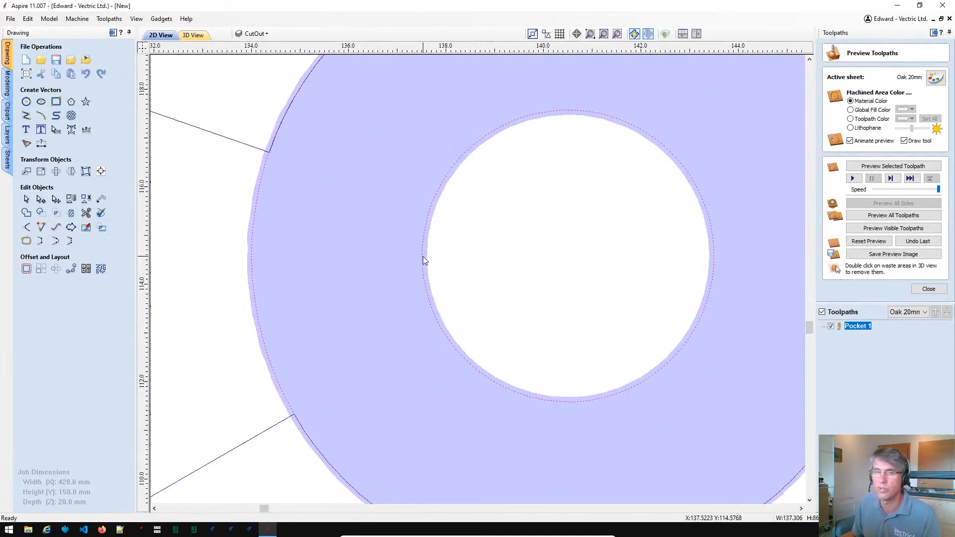
# - Examine how the cleared areas overlap the inner and outer circles of the hinge pockets, and deselect the pocket vectors
pyautogui.scroll(-5, 426, 258)
pyautogui.scroll(-4, 416, 279)
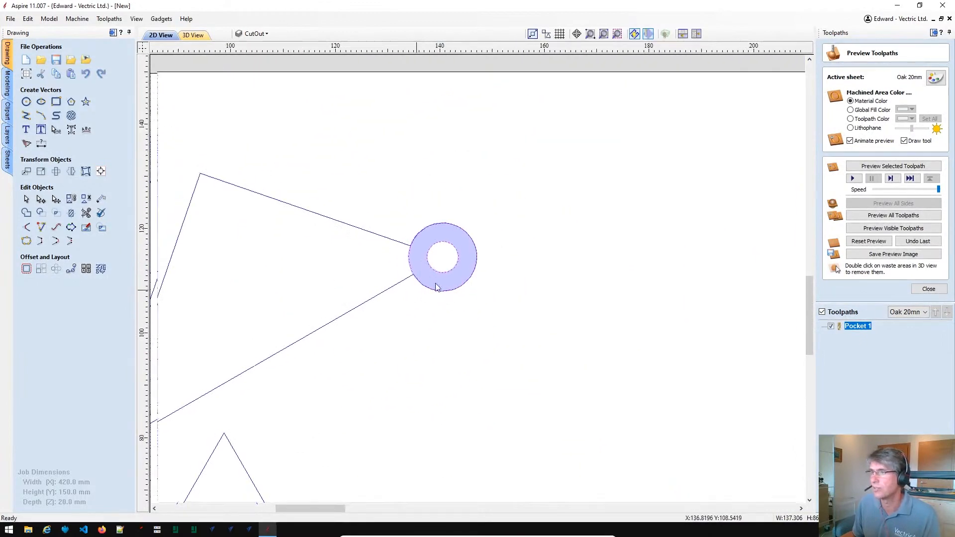
pyautogui.scroll(8, 379, 315)
pyautogui.scroll(-4, 445, 282)
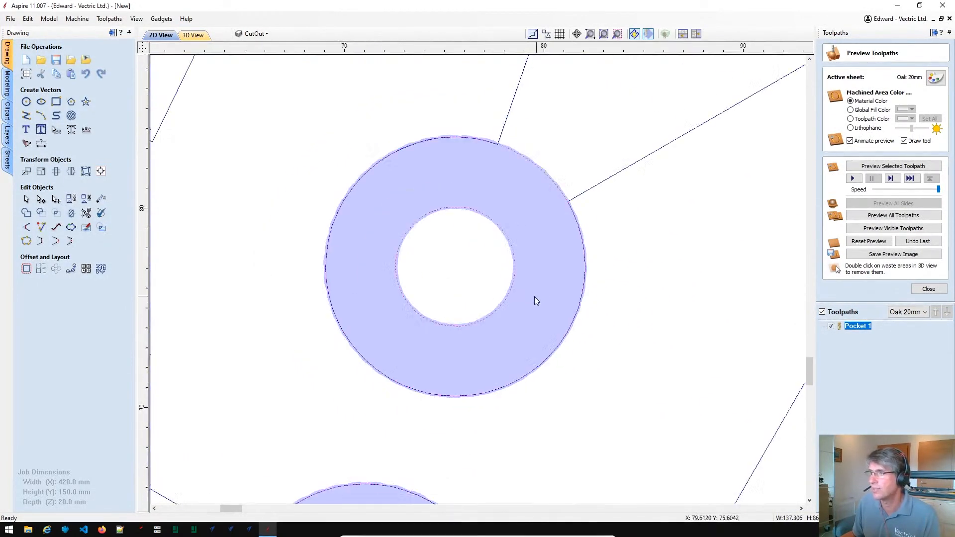
pyautogui.scroll(4, 323, 263)
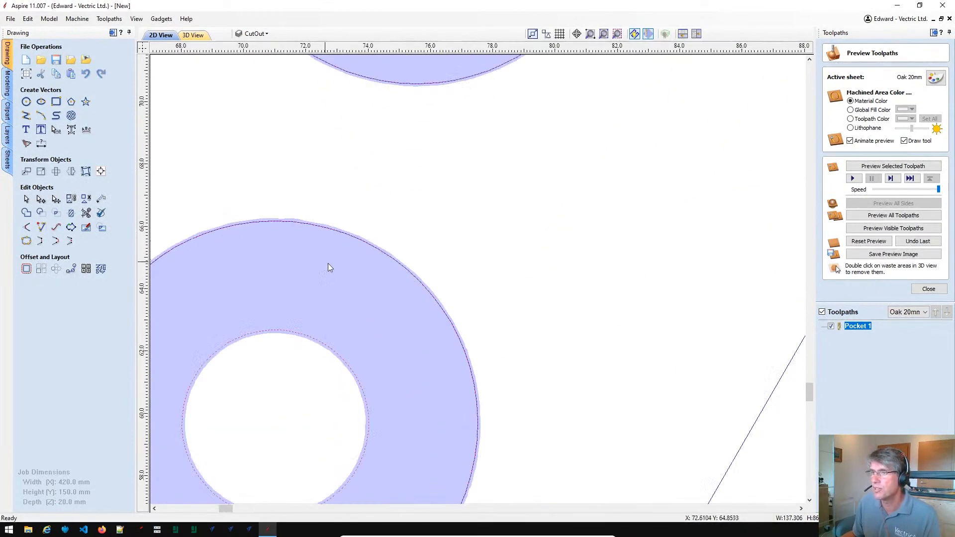
pyautogui.scroll(-2, 330, 311)
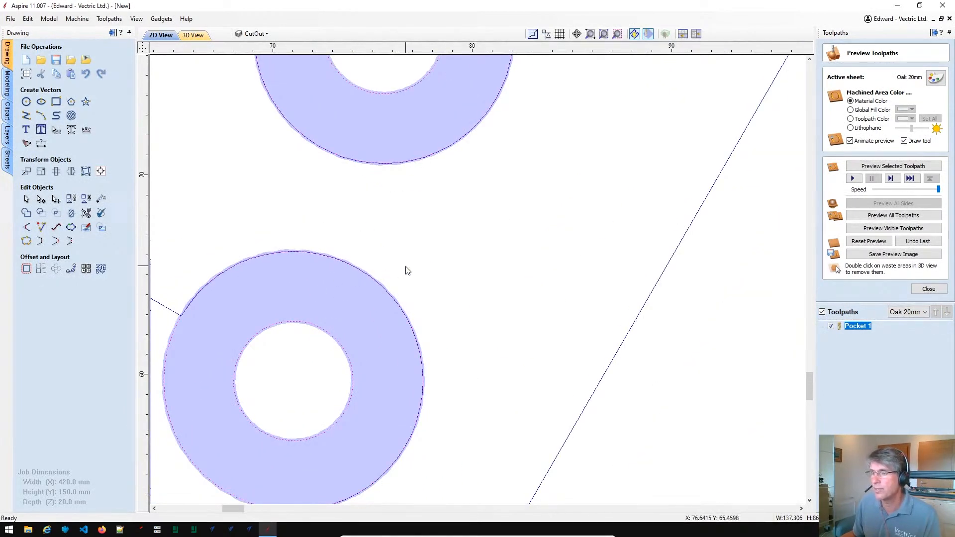
pyautogui.scroll(-2, 406, 268)
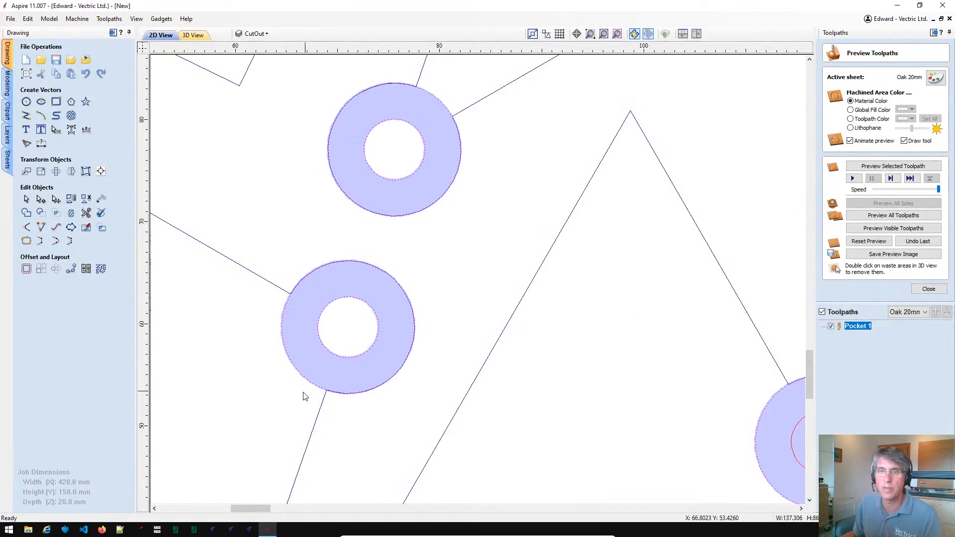
pyautogui.scroll(3, 342, 329)
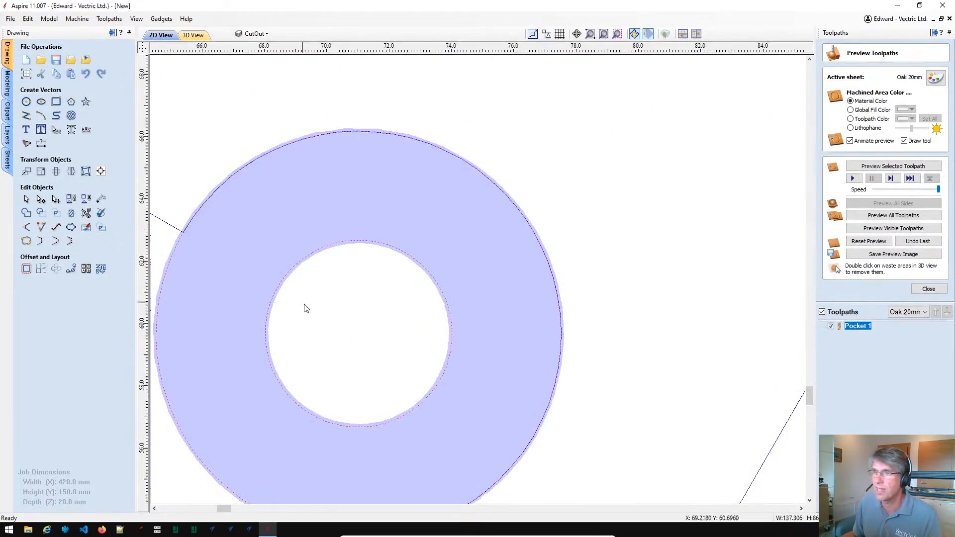
pyautogui.scroll(1, 301, 304)
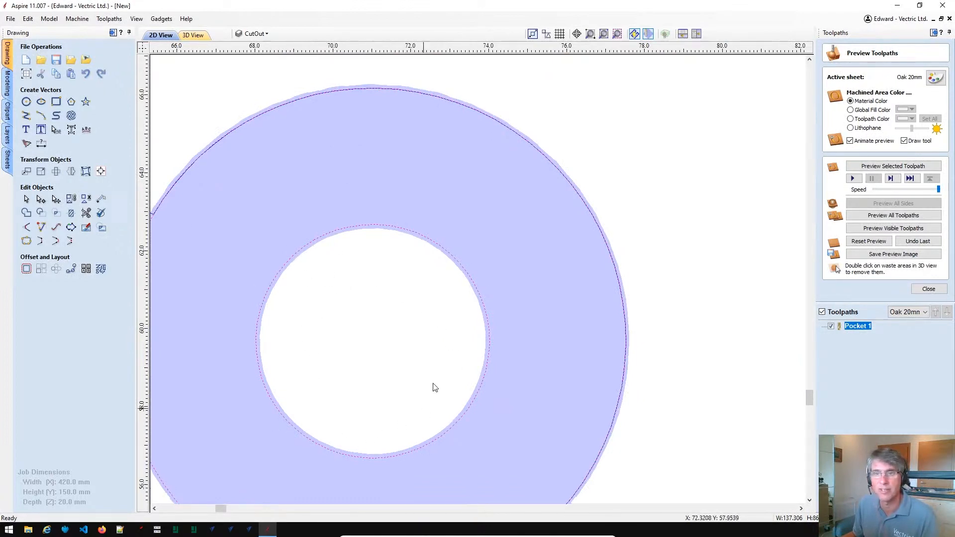
pyautogui.scroll(-10, 379, 375)
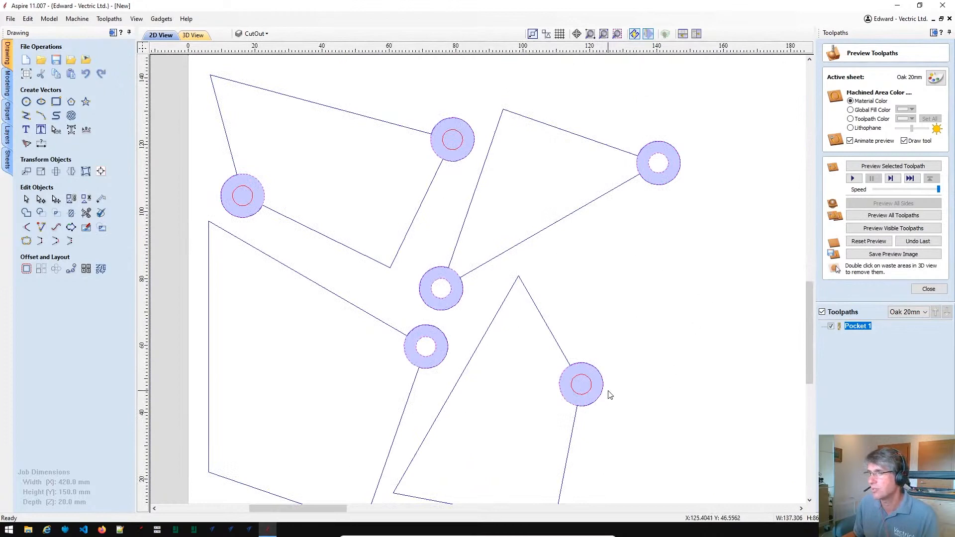
pyautogui.click(650, 286)
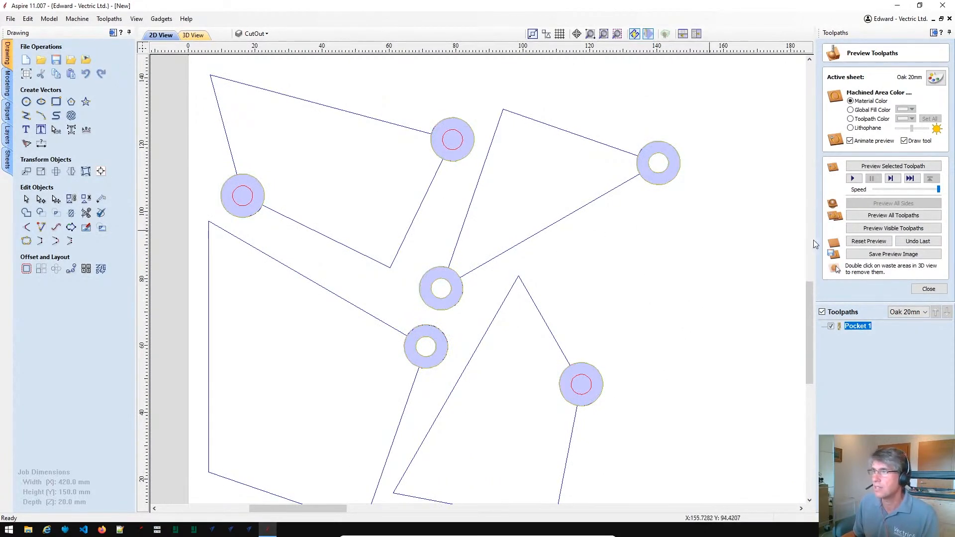
# - Set up a 2D profile toolpath with start depth z/2, cut depth z/2 and 5 mm zig zag ramps
pyautogui.click(933, 290)
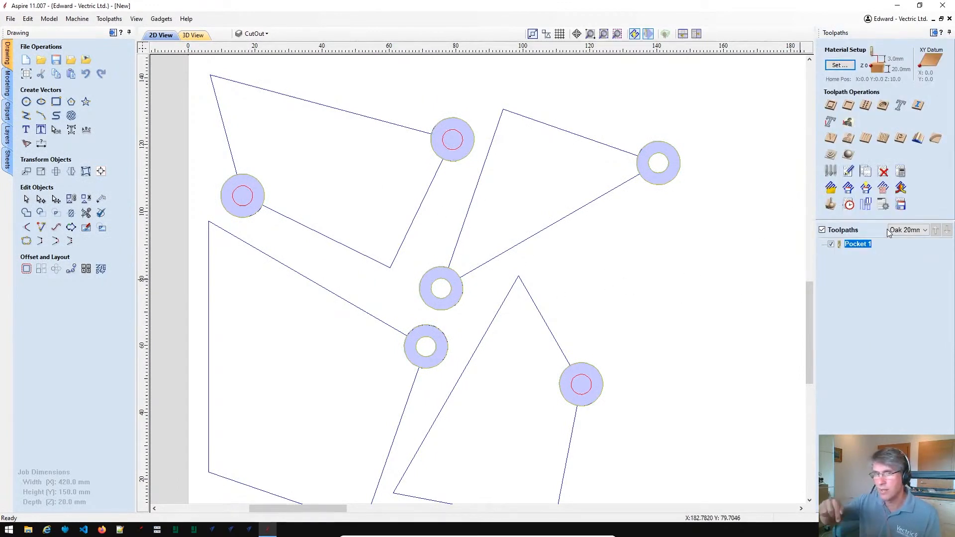
pyautogui.click(831, 105)
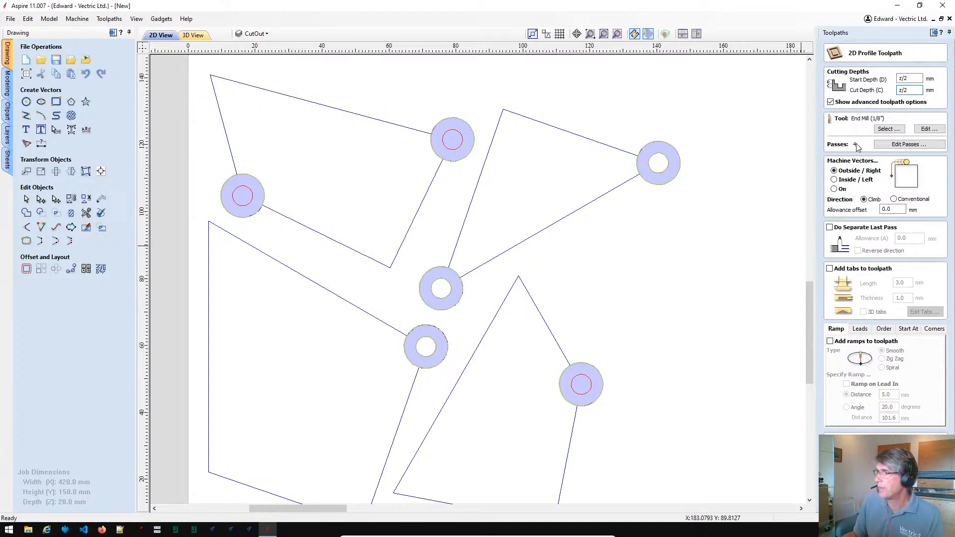
pyautogui.click(829, 341)
pyautogui.click(881, 359)
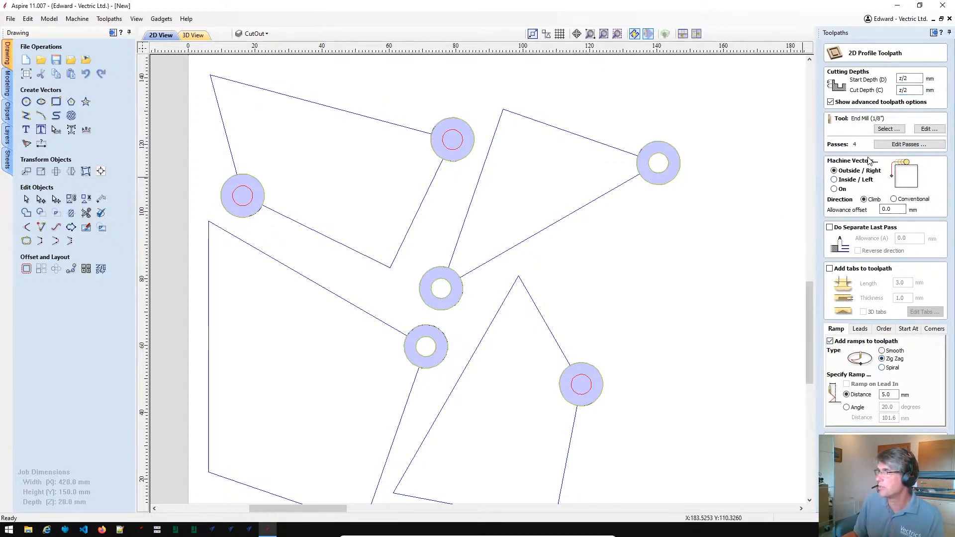
# - Set the profile toolpath's number of passes to 1
pyautogui.click(880, 144)
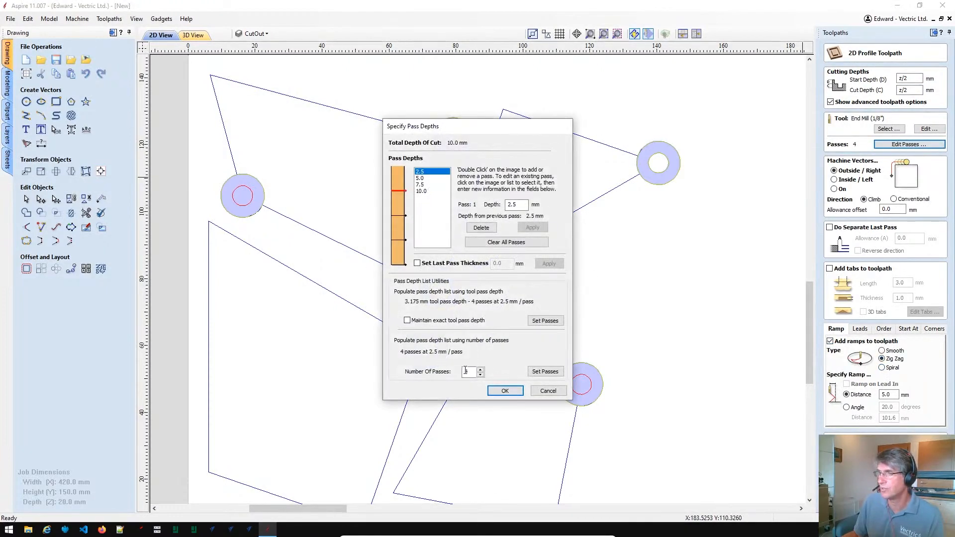
pyautogui.write('1')
pyautogui.click(545, 371)
pyautogui.click(504, 390)
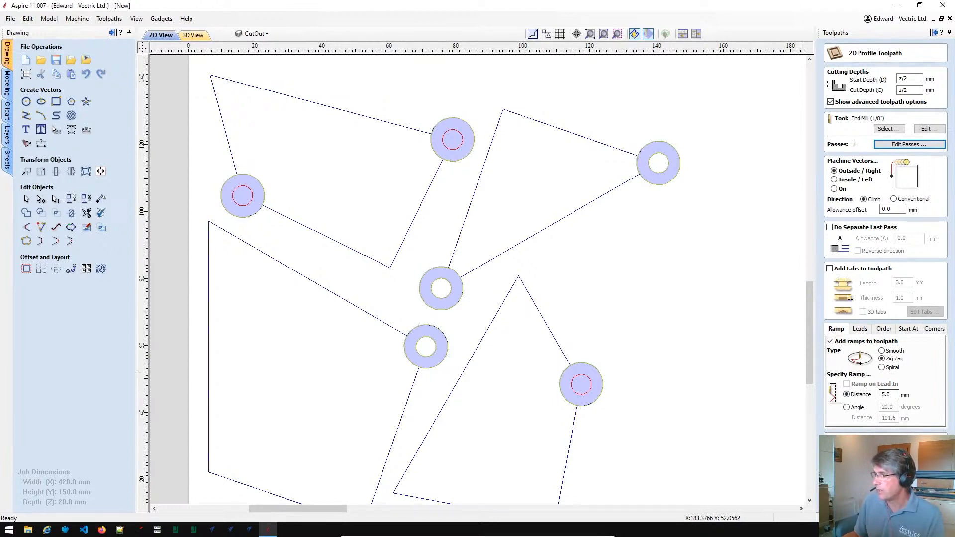
# - Associate only the closed vectors on the Holes layer with the profile toolpath and calculate it as Holes
pyautogui.click(925, 473)
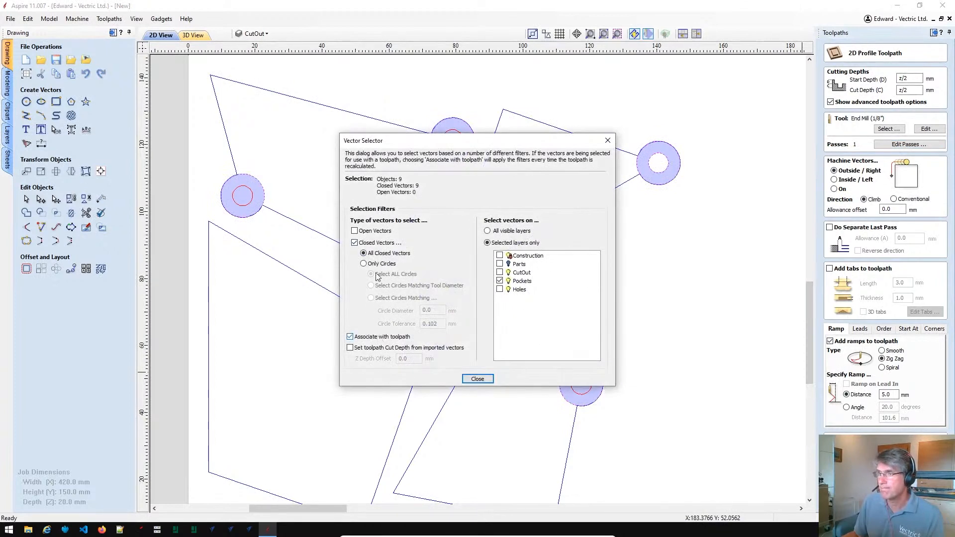
pyautogui.click(500, 289)
pyautogui.click(500, 281)
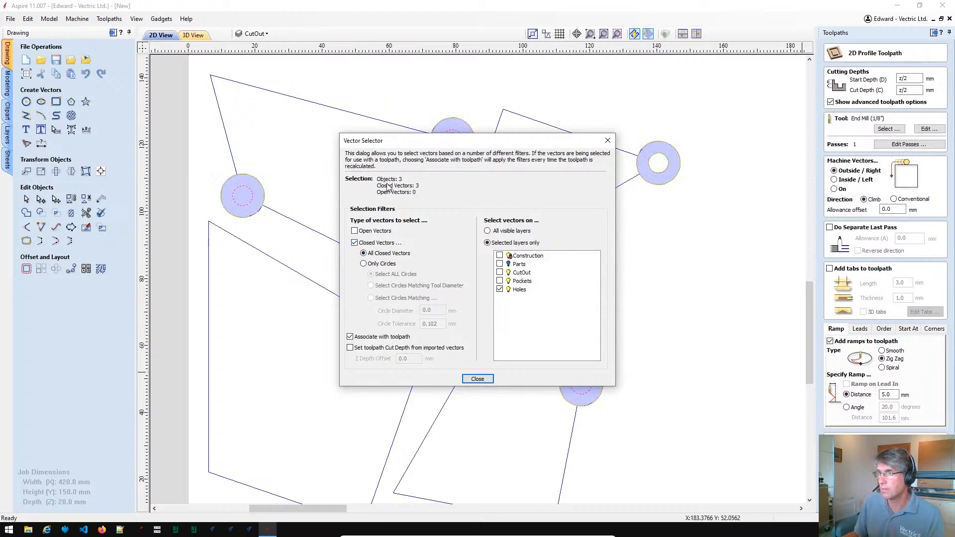
pyautogui.click(478, 379)
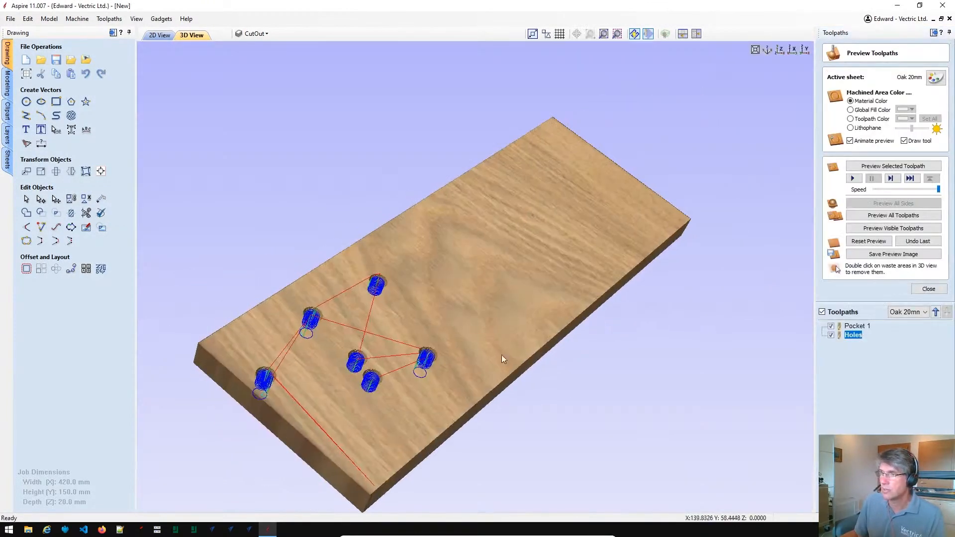
# - Hide the Pocket 1 toolpath and inspect the Holes toolpath's depth and position on the oak sheet in 3D
pyautogui.moveTo(501, 358); pyautogui.dragTo(658, 288)
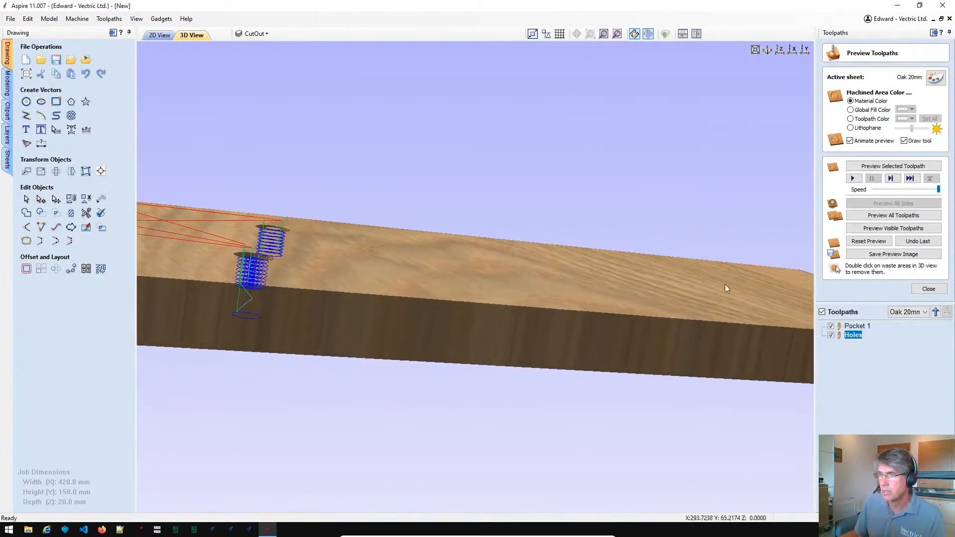
pyautogui.click(831, 327)
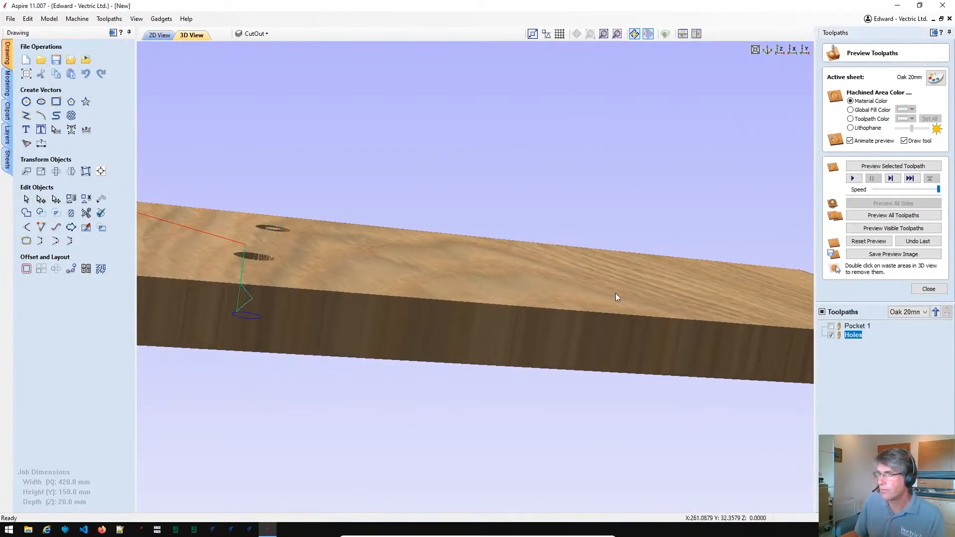
pyautogui.moveTo(455, 269); pyautogui.dragTo(242, 319)
pyautogui.moveTo(272, 382); pyautogui.dragTo(399, 377)
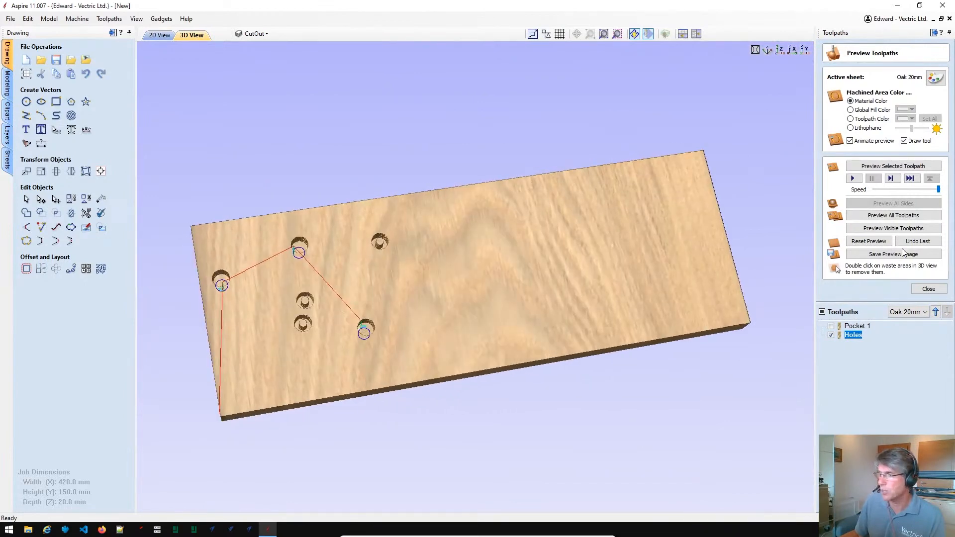
# - Preview the Holes toolpath's cut and inspect the machined hinge holes in the oak sheet from several angles
pyautogui.click(854, 178)
pyautogui.moveTo(456, 271)
pyautogui.mouseDown()
pyautogui.moveTo(449, 366)
pyautogui.moveTo(441, 278)
pyautogui.mouseUp()
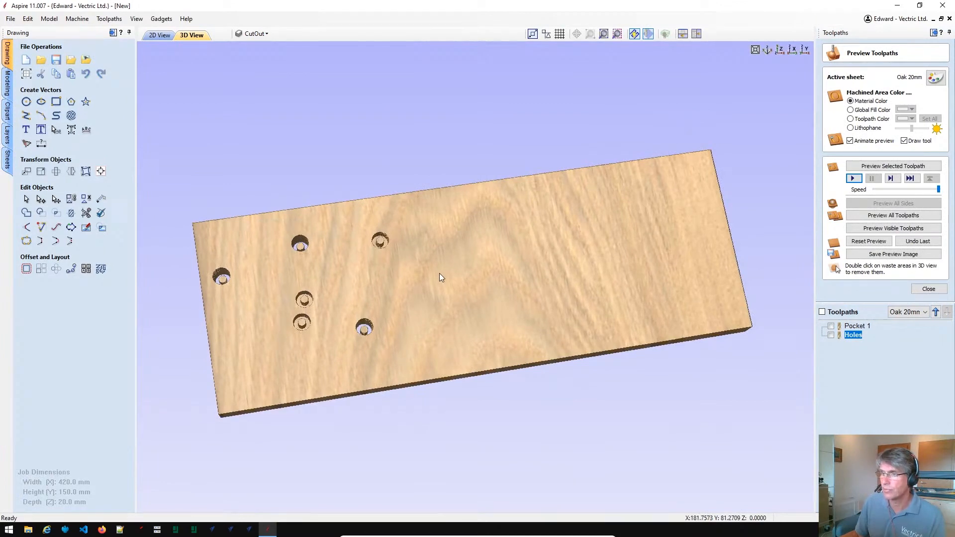
pyautogui.moveTo(455, 302); pyautogui.dragTo(213, 142)
# - Display the Holes toolpath in the 2D drawing and examine which side of the hole circles it cuts
pyautogui.click(158, 35)
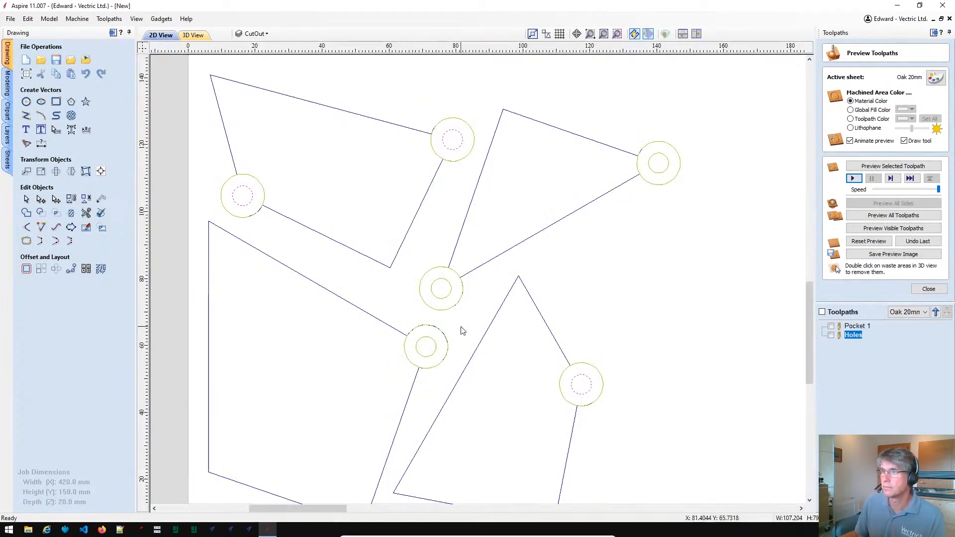
pyautogui.moveTo(857, 341)
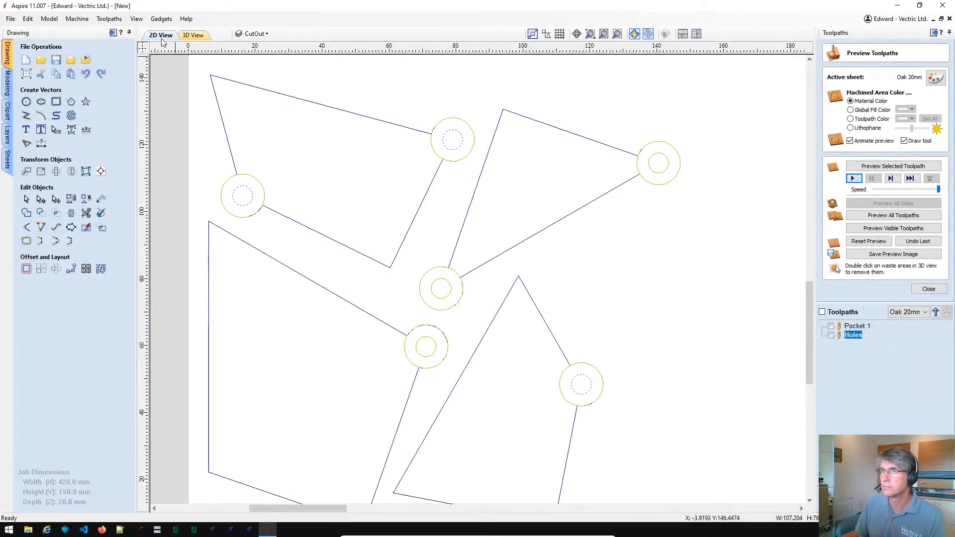
pyautogui.click(194, 36)
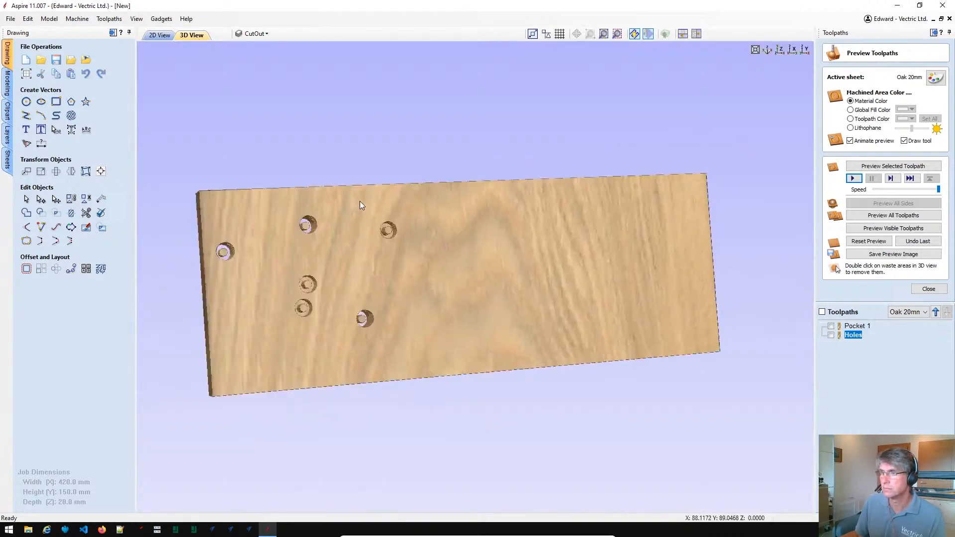
pyautogui.click(171, 39)
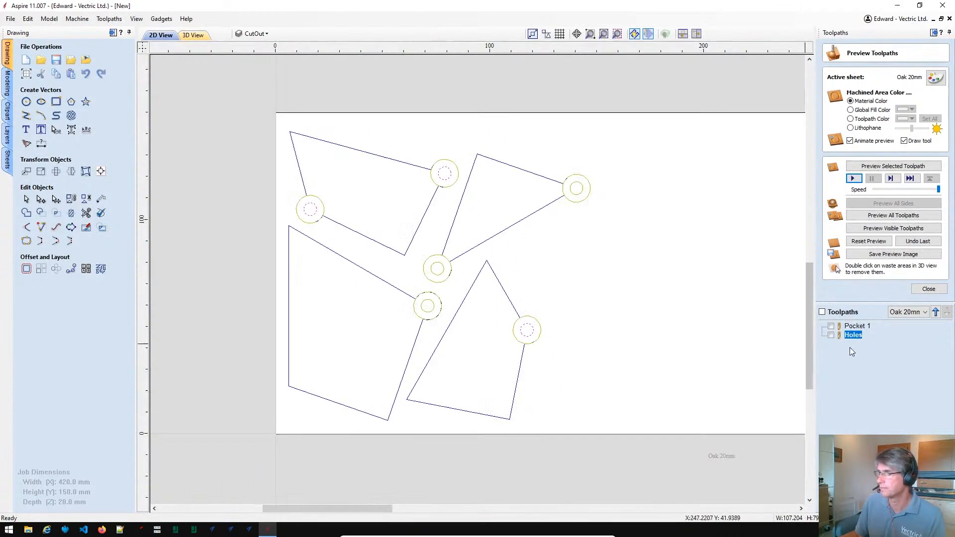
pyautogui.click(831, 335)
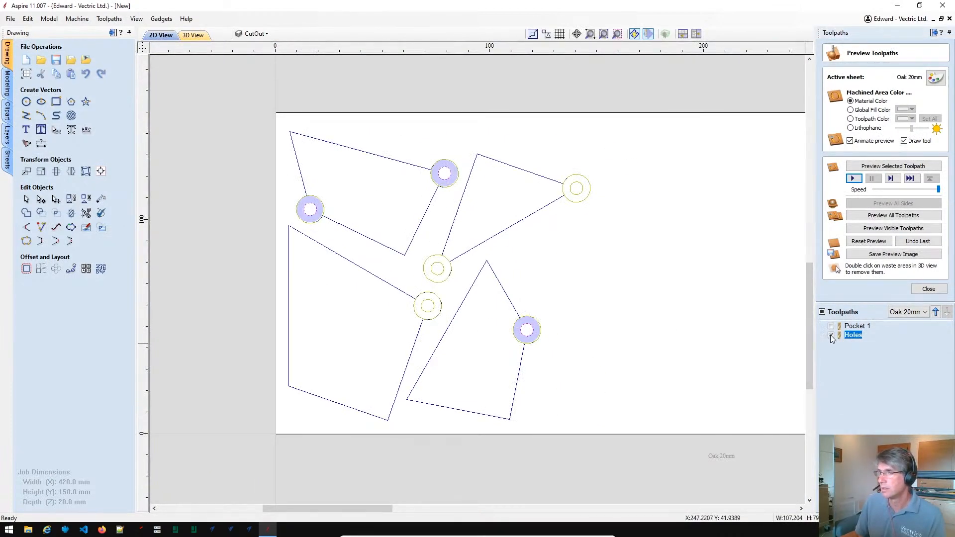
pyautogui.scroll(6, 543, 333)
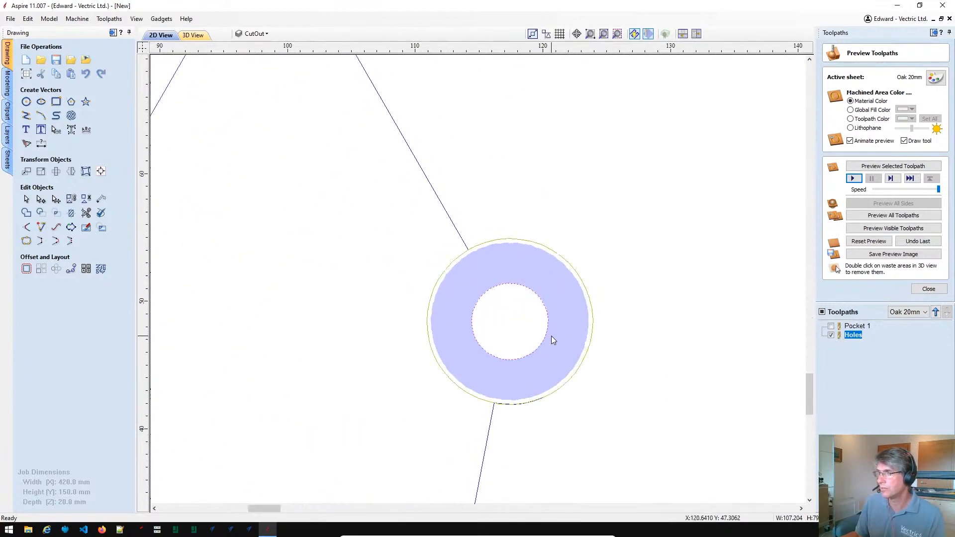
pyautogui.scroll(-1, 635, 375)
pyautogui.scroll(-2, 655, 372)
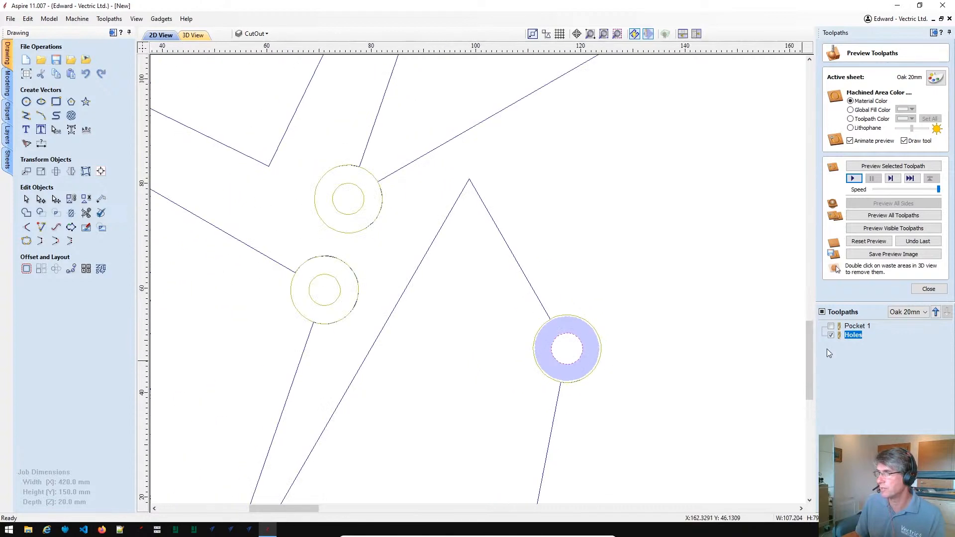
# - Edit the Holes toolpath to machine inside the vectors
pyautogui.doubleClick(852, 336)
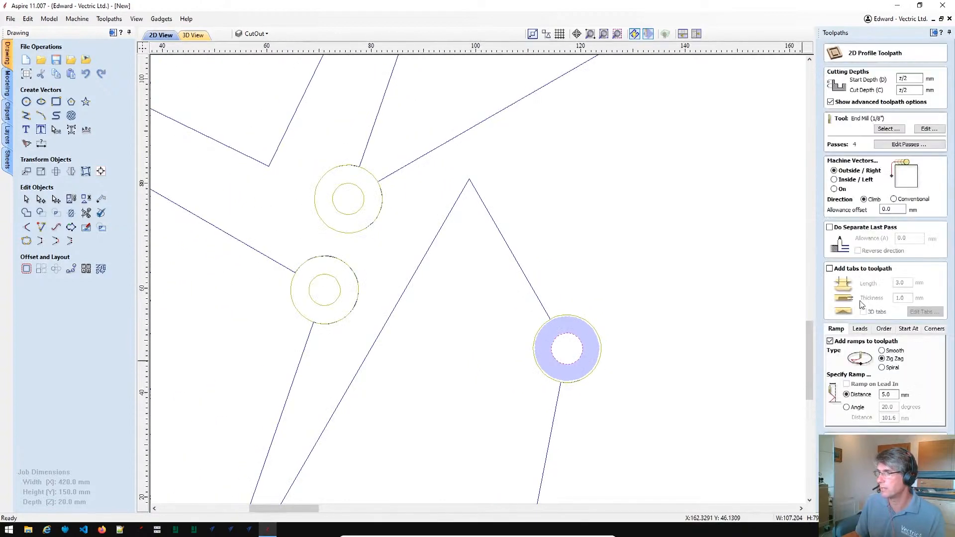
pyautogui.click(834, 180)
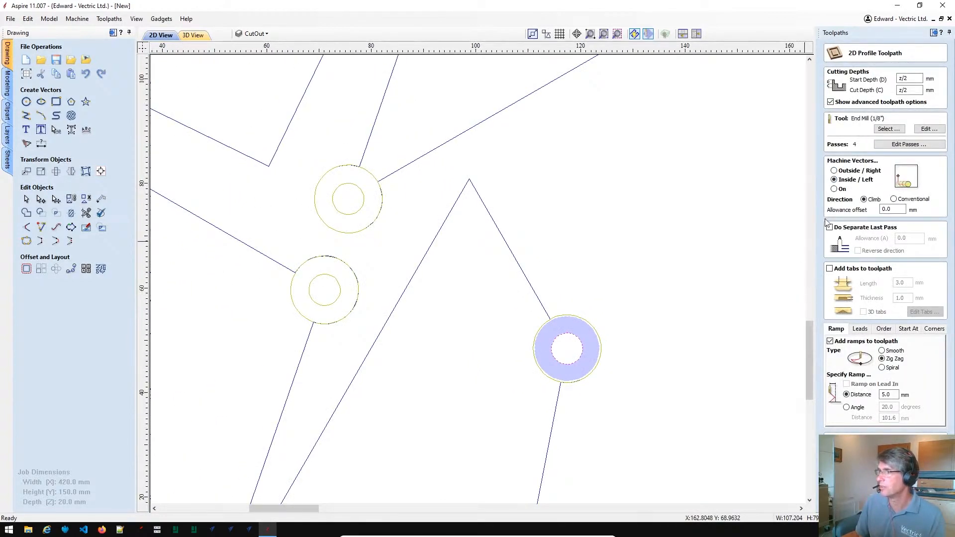
# - Calculate the inside profile toolpath for the hole vectors and reset the material preview
pyautogui.scroll(-1, 718, 385)
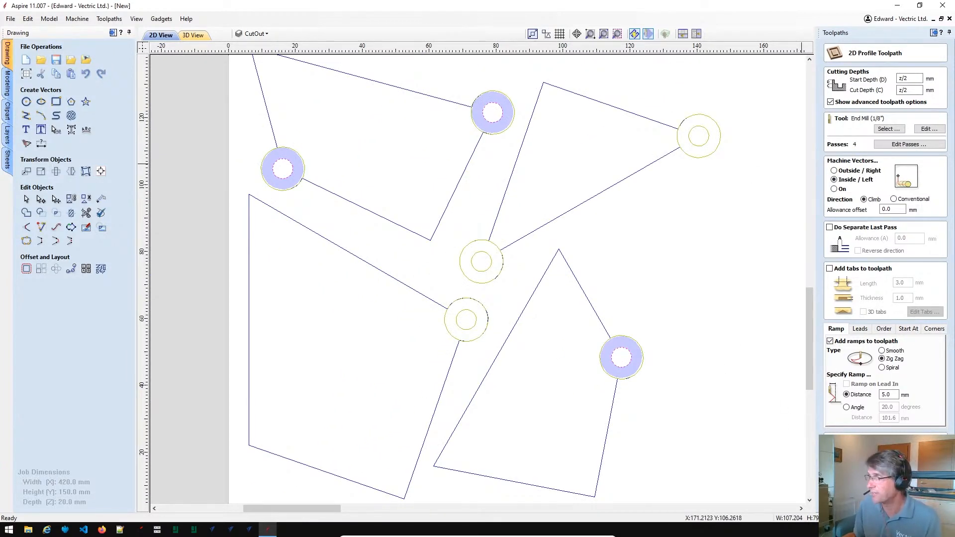
pyautogui.click(855, 502)
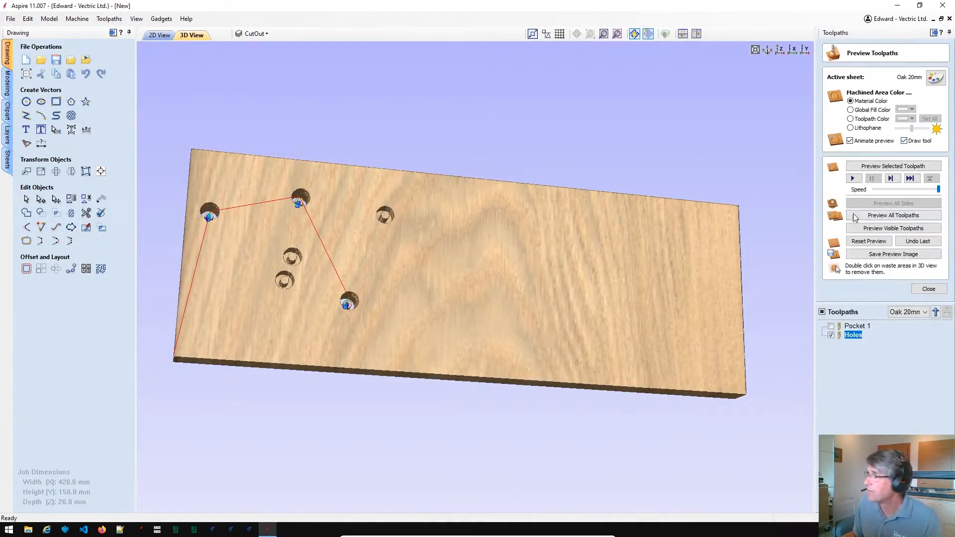
pyautogui.click(868, 241)
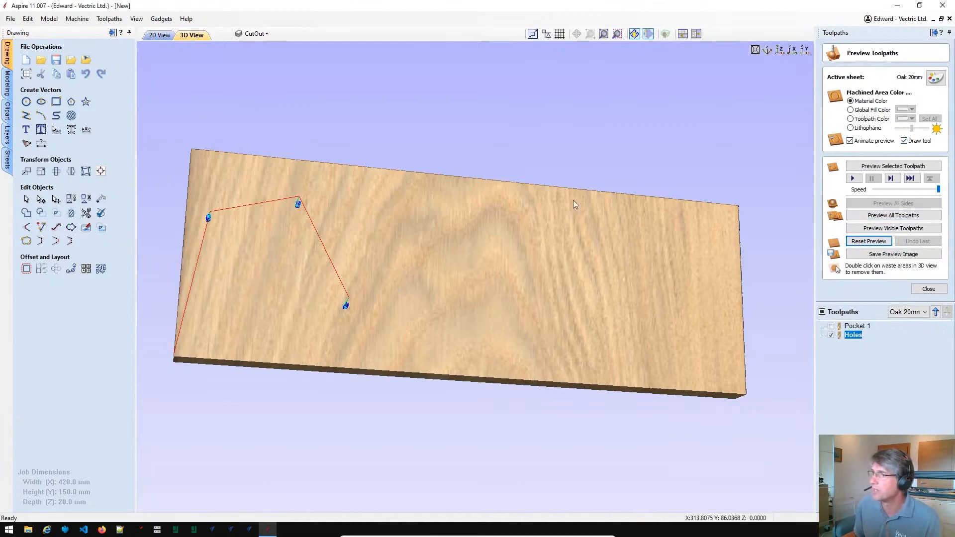
# - Set the Holes toolpath to be cut in 1 pass instead of several and recalculate it
pyautogui.moveTo(585, 242); pyautogui.dragTo(392, 232)
pyautogui.scroll(3, 288, 325)
pyautogui.moveTo(488, 248); pyautogui.dragTo(490, 285)
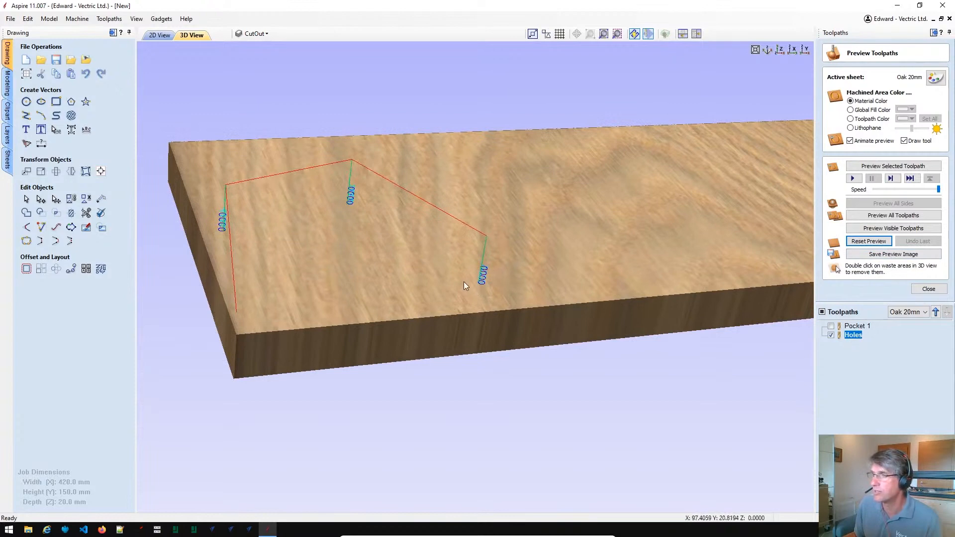
pyautogui.scroll(2, 493, 289)
pyautogui.scroll(2, 490, 284)
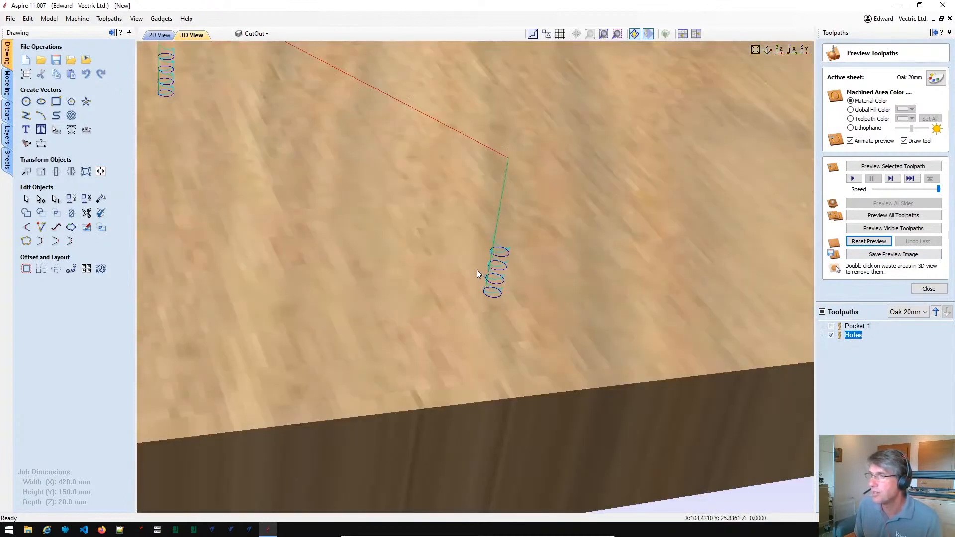
pyautogui.doubleClick(854, 336)
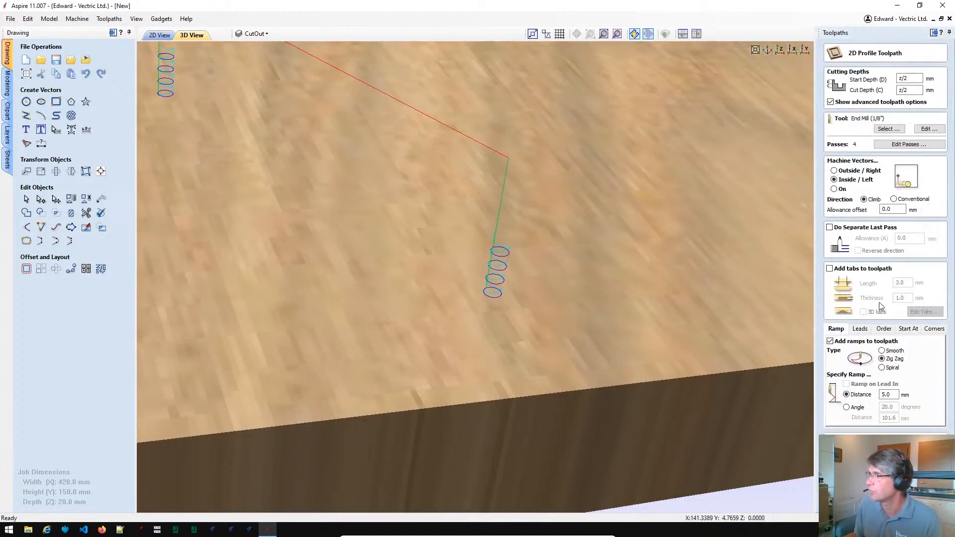
pyautogui.click(883, 144)
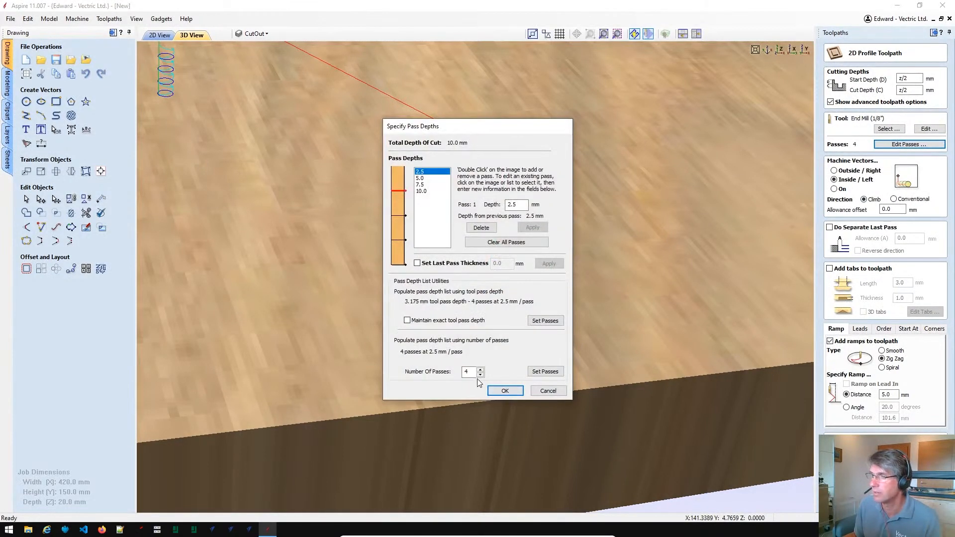
pyautogui.write('1')
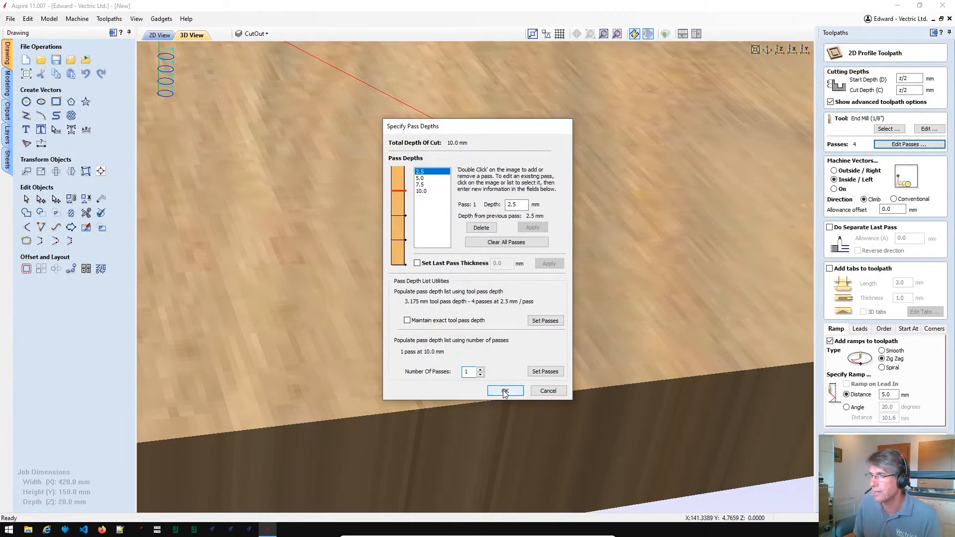
pyautogui.click(545, 371)
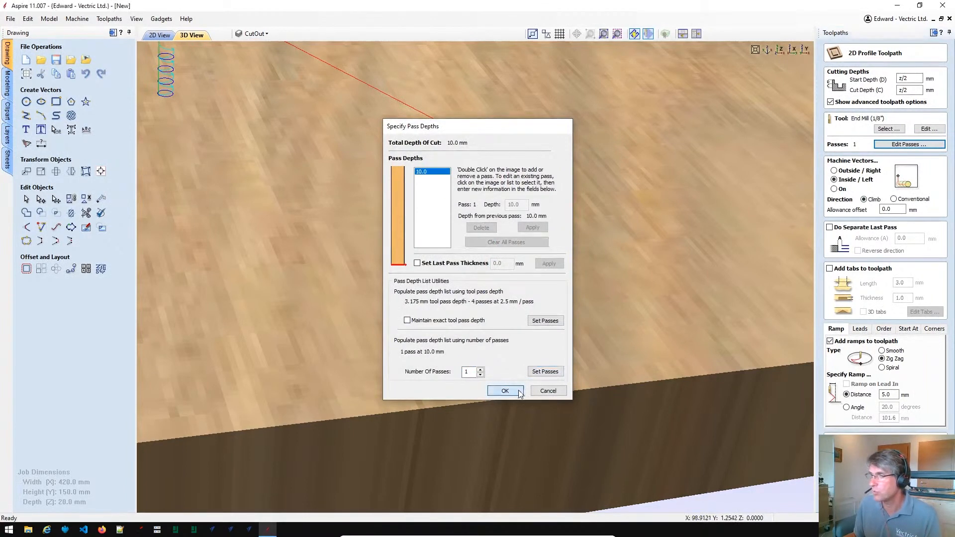
pyautogui.click(505, 390)
pyautogui.click(853, 500)
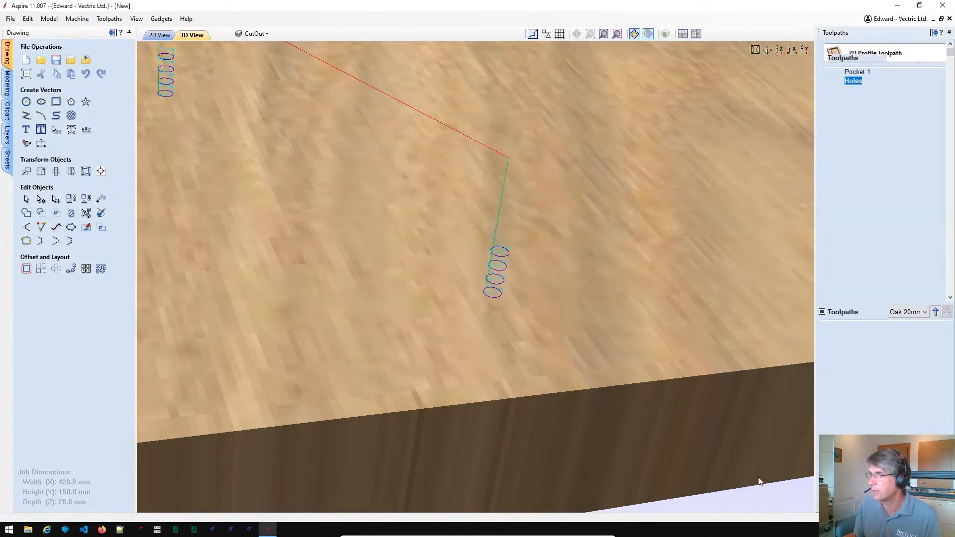
# - Reset the material preview and simulate the Holes toolpath
pyautogui.moveTo(495, 210); pyautogui.dragTo(430, 229)
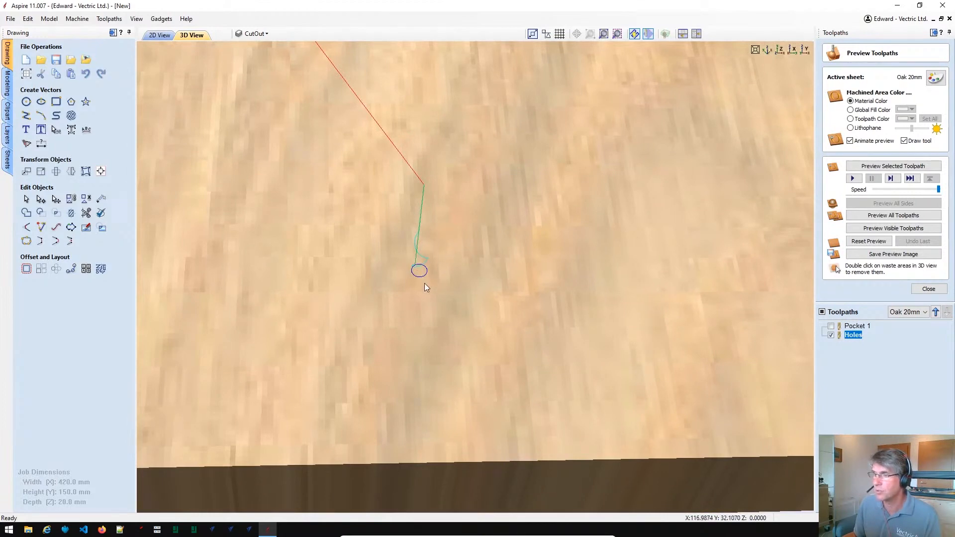
pyautogui.moveTo(357, 237); pyautogui.dragTo(373, 288)
pyautogui.click(831, 335)
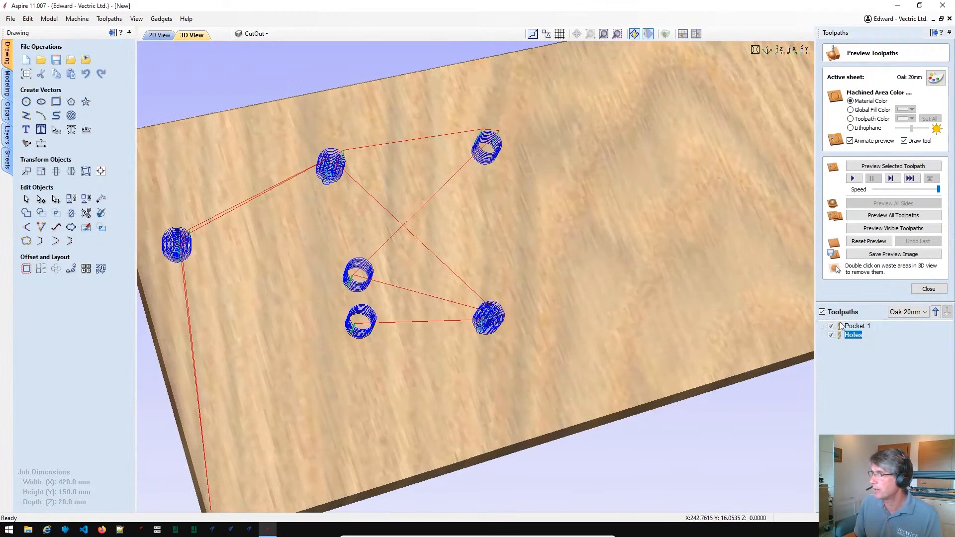
pyautogui.click(867, 242)
pyautogui.click(852, 178)
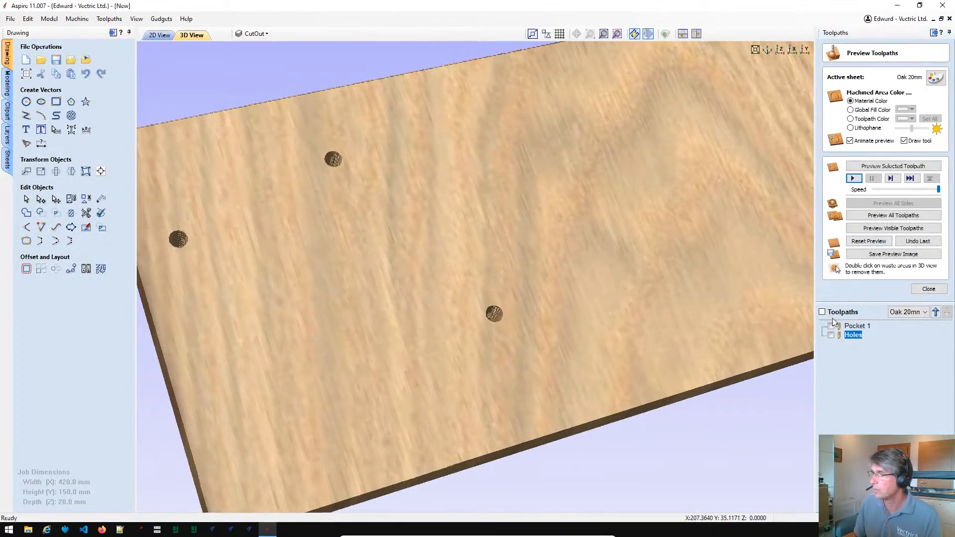
# - Simulate the Pocket 1 toolpath, examine the holes and pockets, and return to the 2D drawing
pyautogui.click(852, 327)
pyautogui.click(851, 179)
pyautogui.moveTo(645, 269); pyautogui.dragTo(599, 362)
pyautogui.scroll(-3, 599, 359)
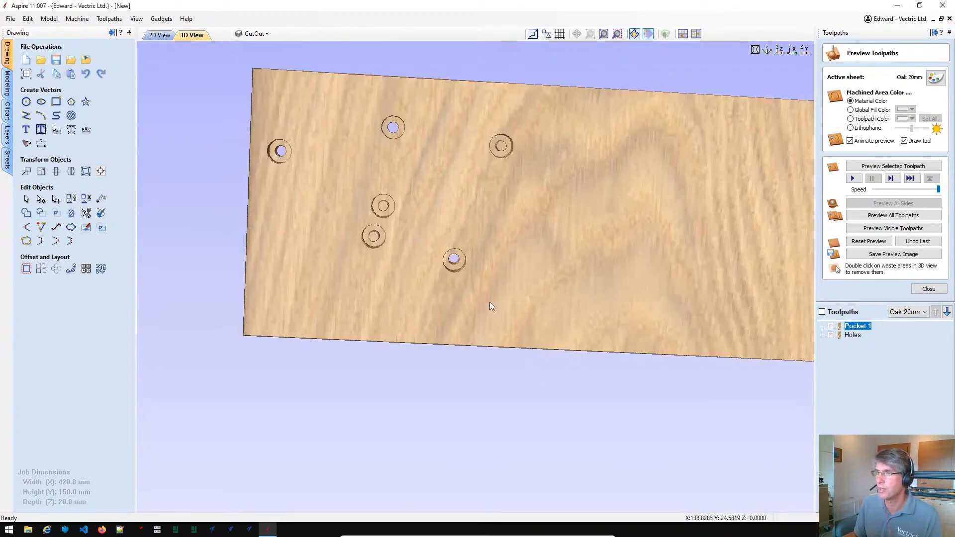
pyautogui.moveTo(578, 272); pyautogui.dragTo(554, 181)
pyautogui.click(160, 35)
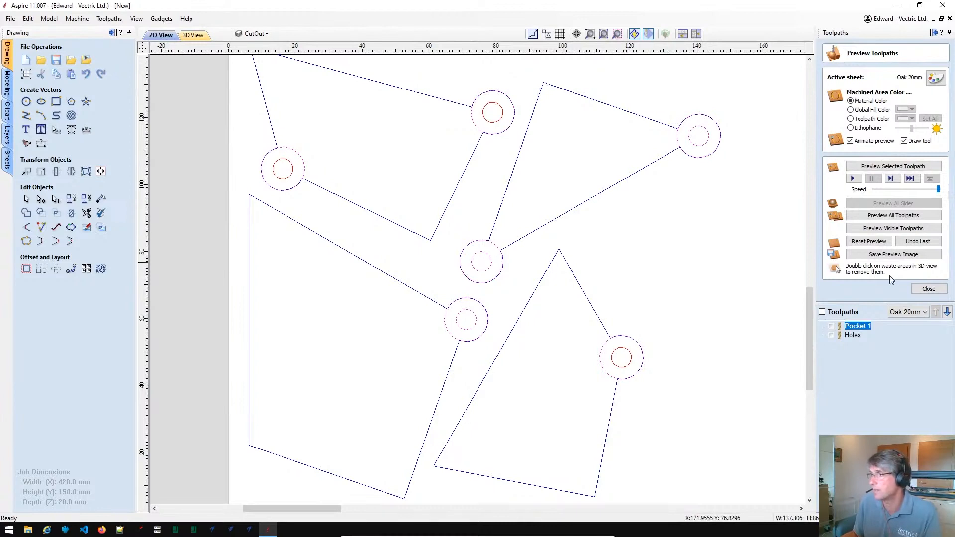
pyautogui.click(930, 289)
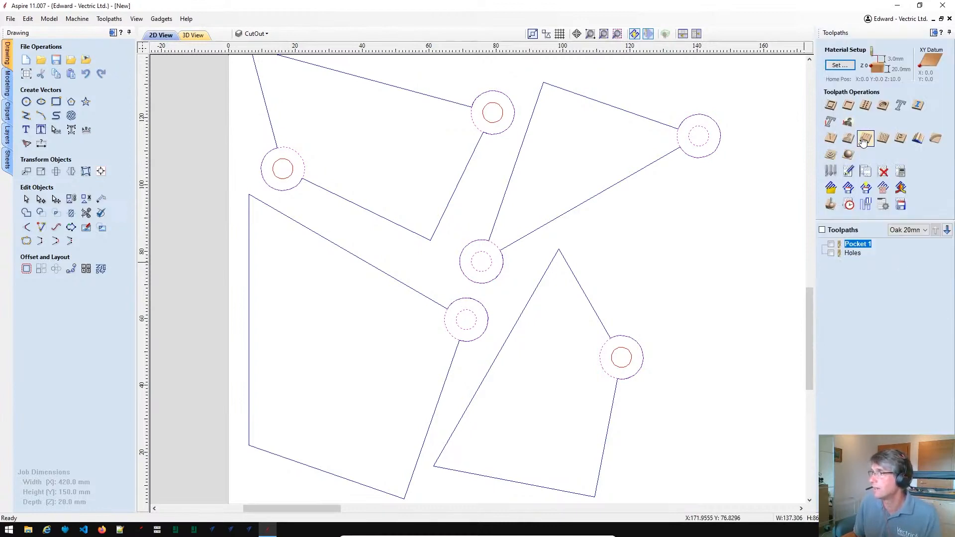
pyautogui.click(846, 110)
pyautogui.press('Tab')
pyautogui.write('20')
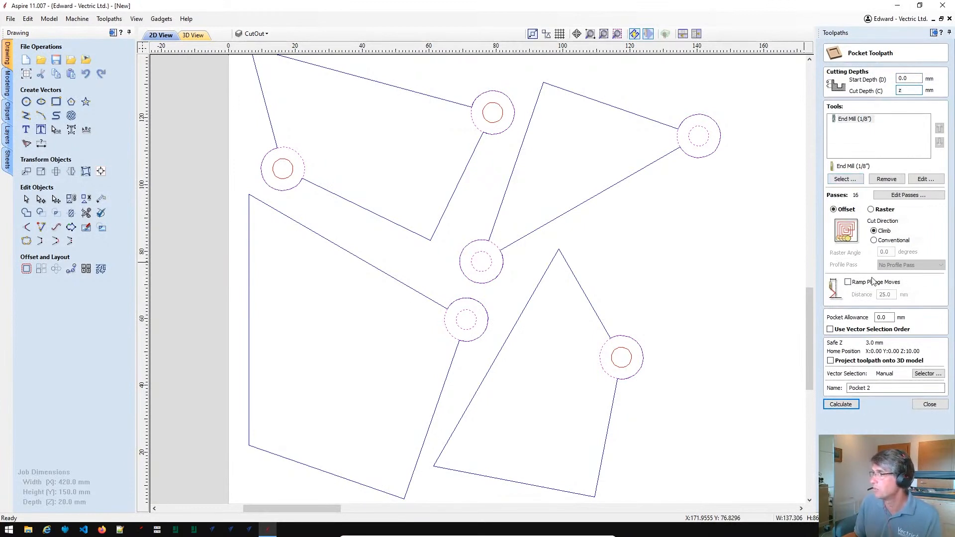
pyautogui.click(931, 404)
# - Start a 2D profile toolpath outside the vectors with cut depth z and enable tabs
pyautogui.click(831, 105)
pyautogui.write('2')
pyautogui.click(869, 172)
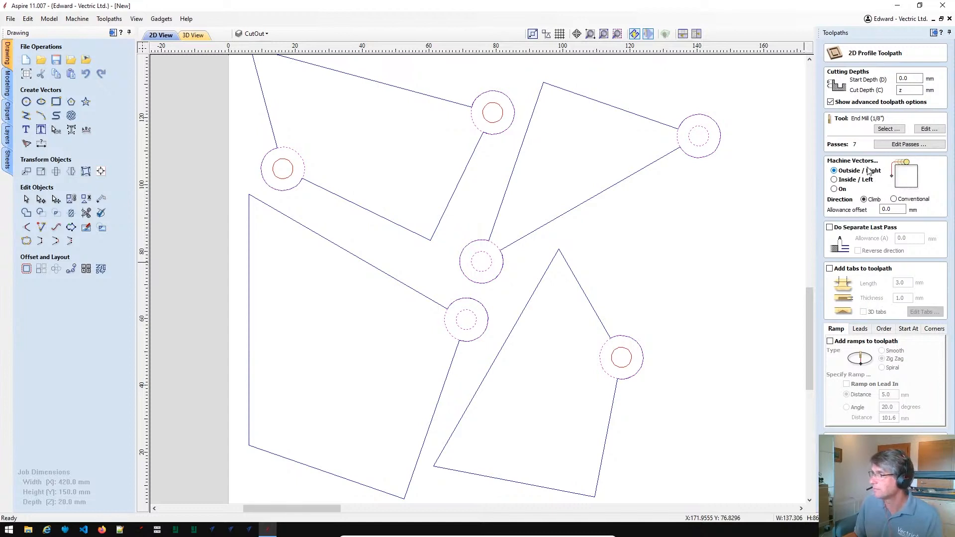
pyautogui.click(837, 271)
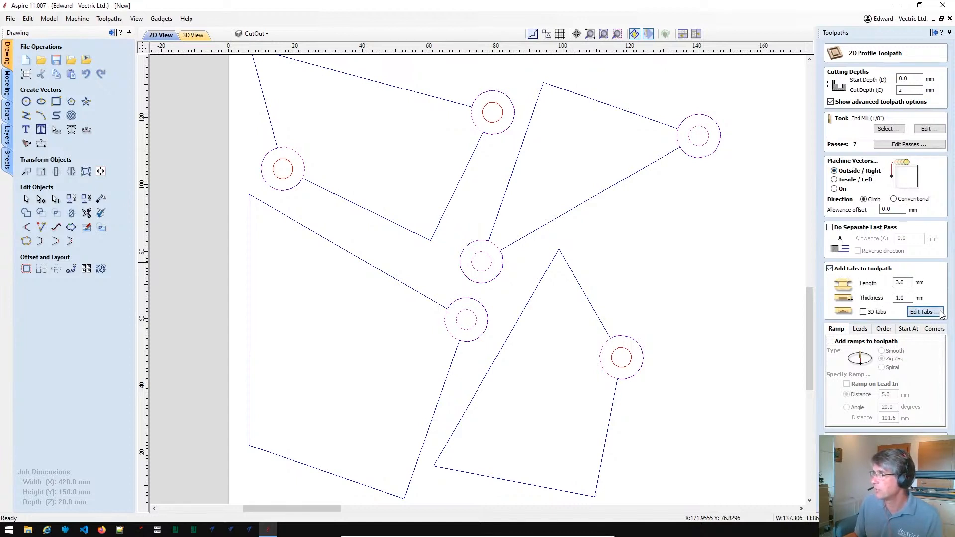
# - Try to add two automatic tabs to each of the currently selected circular vectors
pyautogui.click(925, 312)
pyautogui.click(879, 190)
pyautogui.click(923, 300)
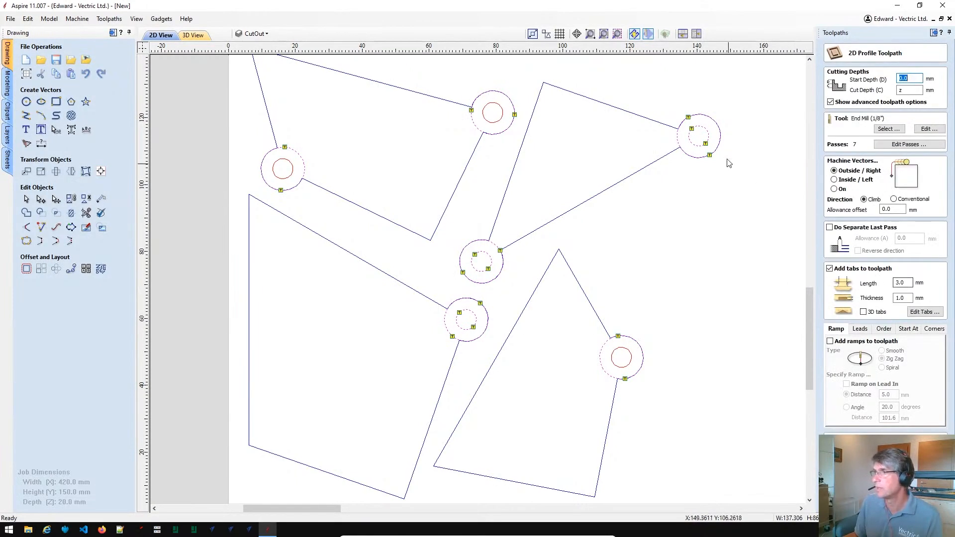
pyautogui.click(692, 133)
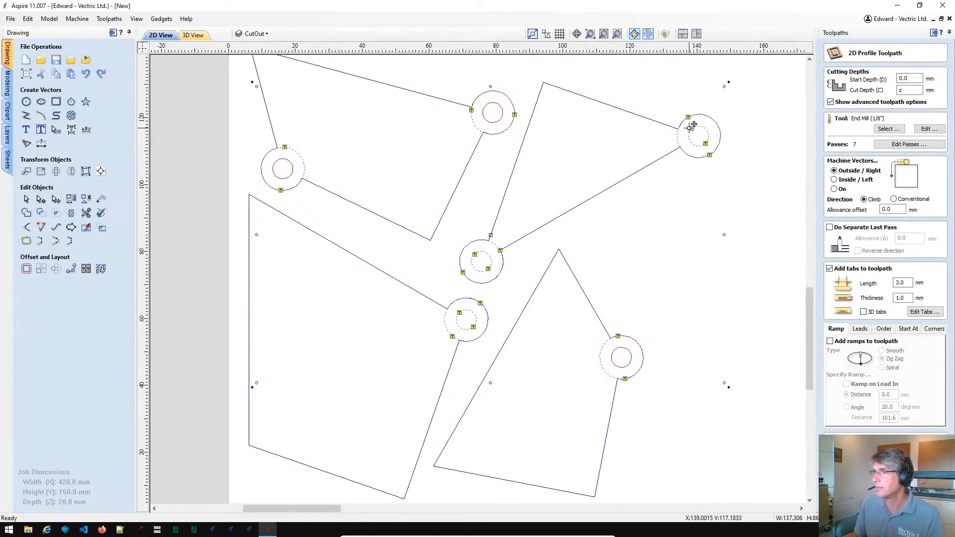
pyautogui.click(912, 312)
pyautogui.click(925, 300)
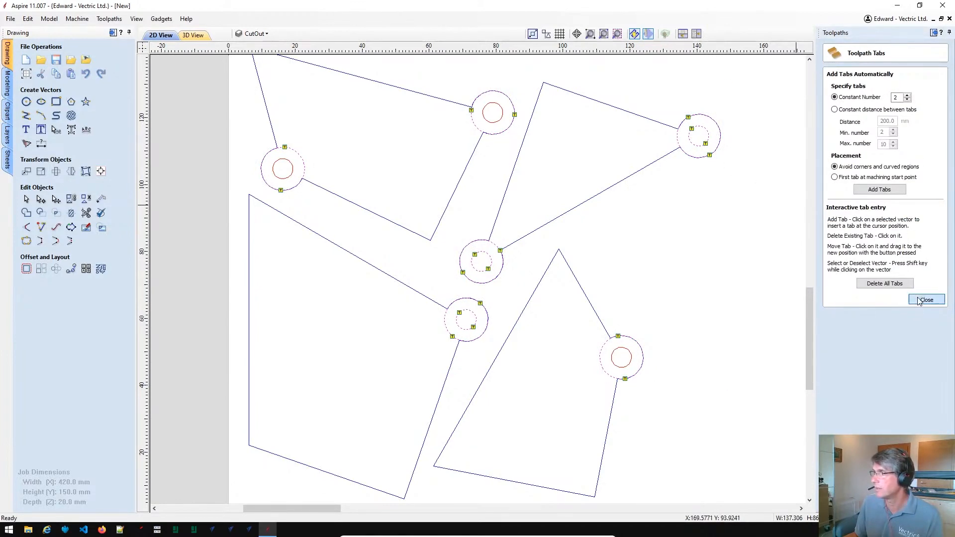
# - Associate the profile toolpath with all closed vectors on the CutOut layer only, excluding the Holes layer
pyautogui.click(927, 468)
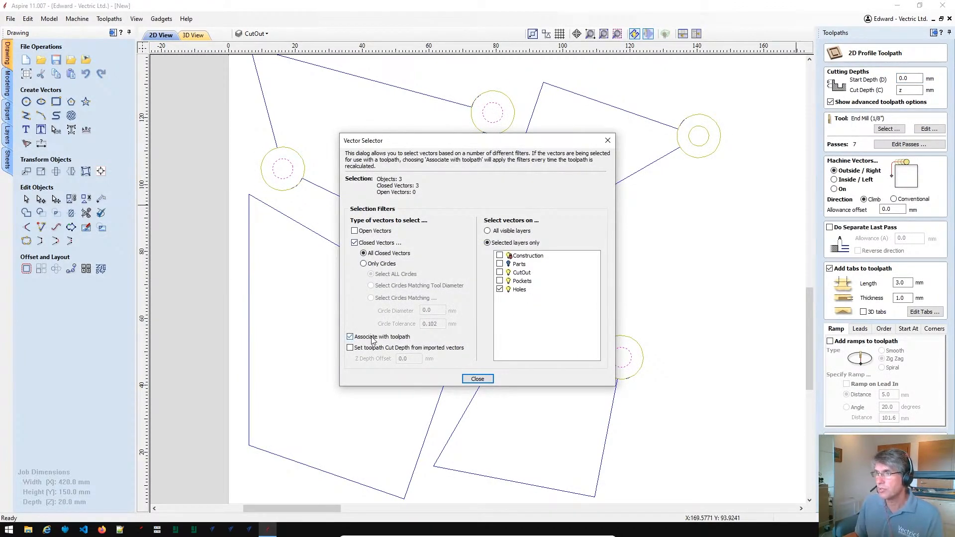
pyautogui.click(500, 273)
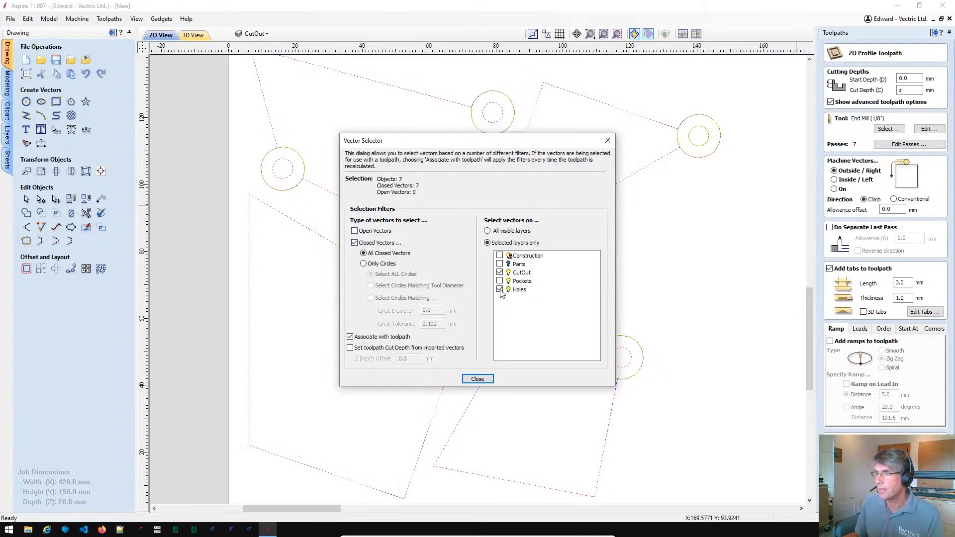
pyautogui.click(478, 379)
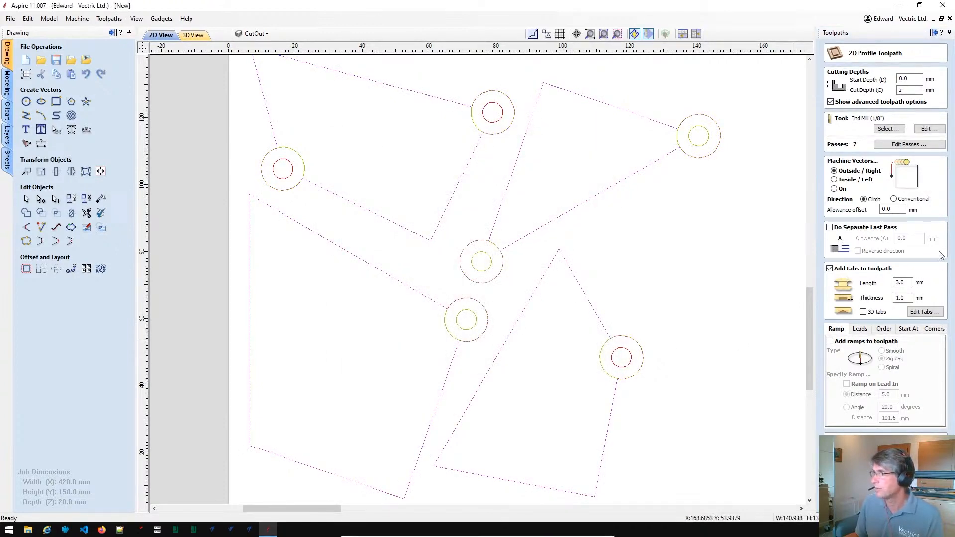
# - Add two automatic tabs to each part outline and calculate the profile toolpath under the name CutOut
pyautogui.click(924, 312)
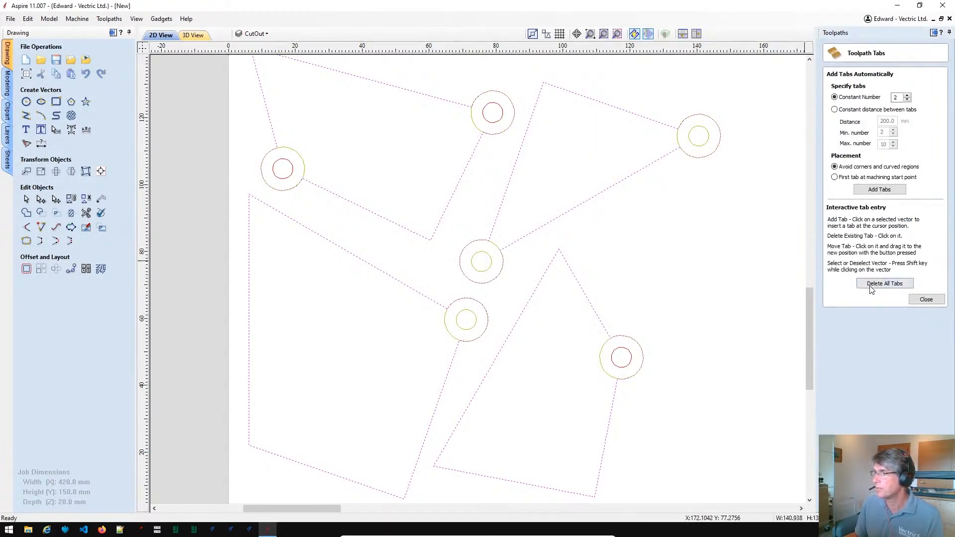
pyautogui.click(879, 190)
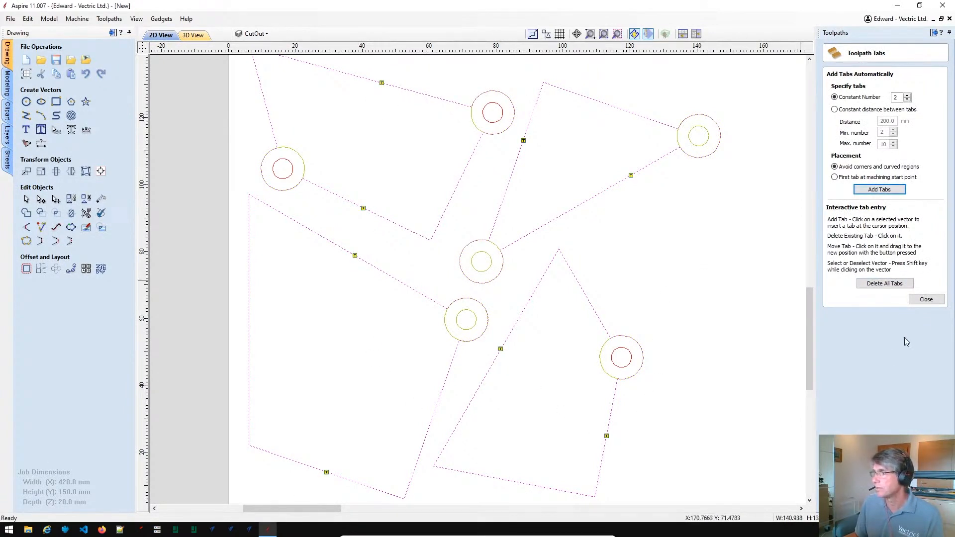
pyautogui.click(933, 301)
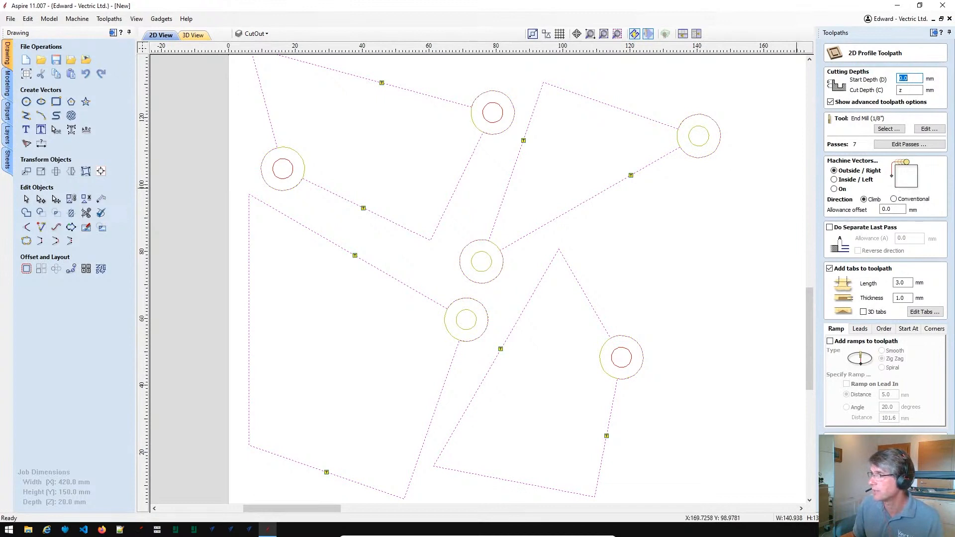
pyautogui.click(856, 343)
pyautogui.click(889, 351)
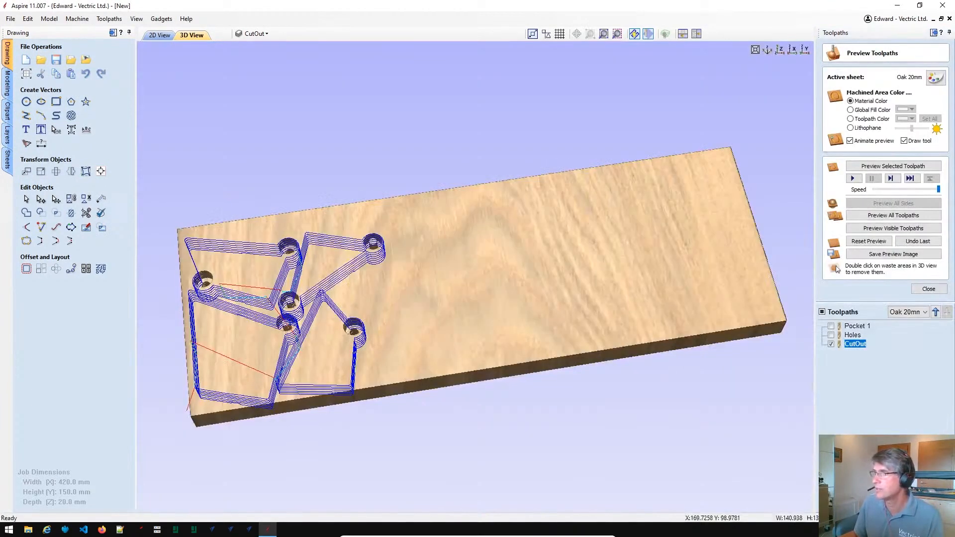
# - Simulate the CutOut toolpath and examine the cut parts and their tabs from several angles
pyautogui.moveTo(571, 311); pyautogui.dragTo(467, 214)
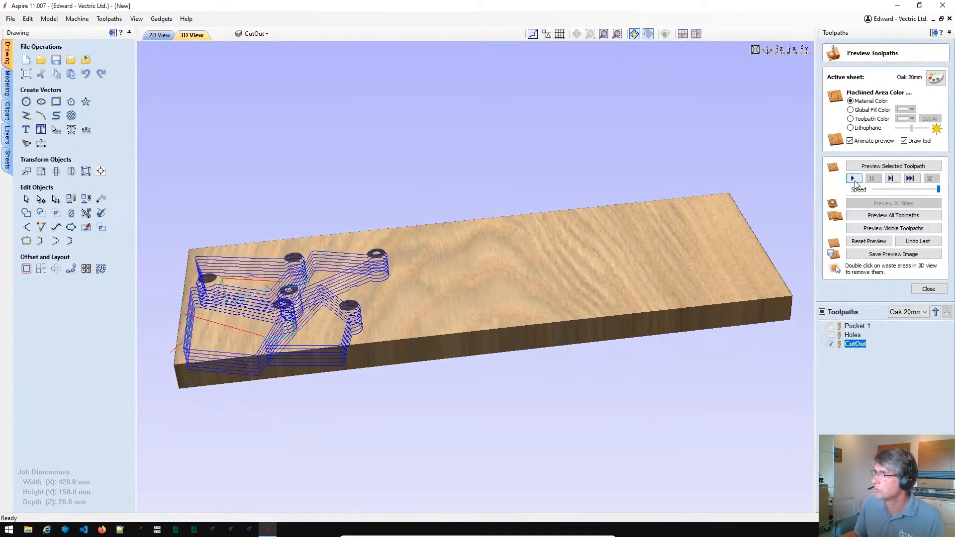
pyautogui.moveTo(523, 201); pyautogui.dragTo(548, 273)
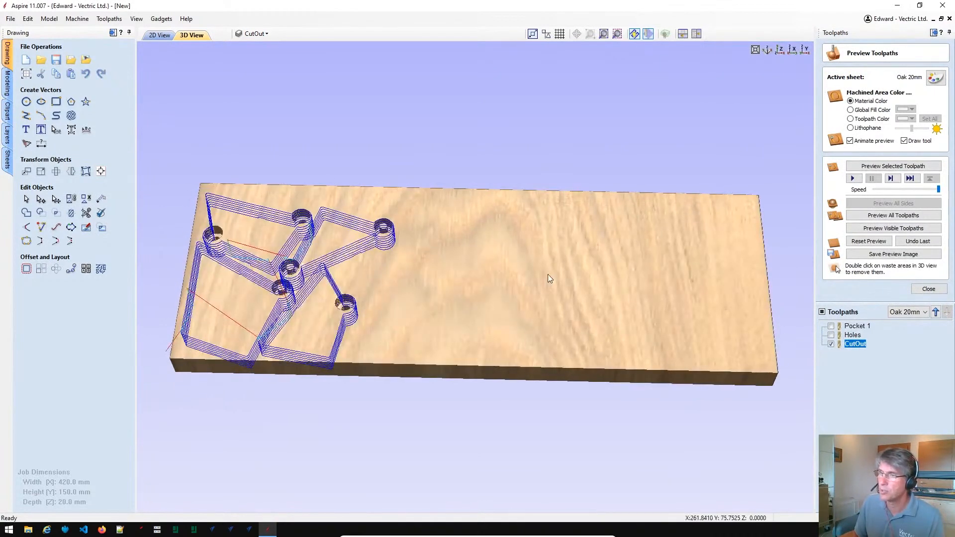
pyautogui.click(852, 178)
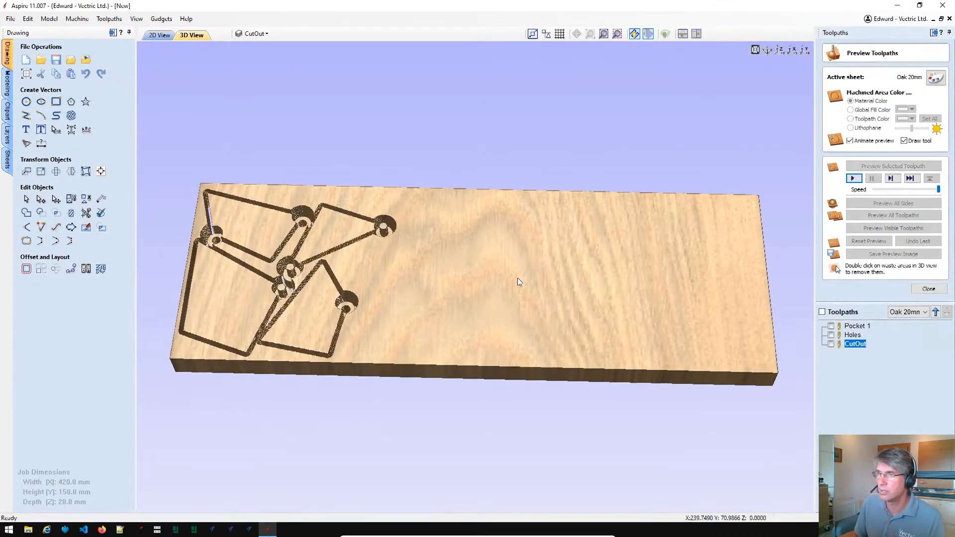
pyautogui.moveTo(470, 250); pyautogui.dragTo(592, 279)
pyautogui.scroll(4, 424, 322)
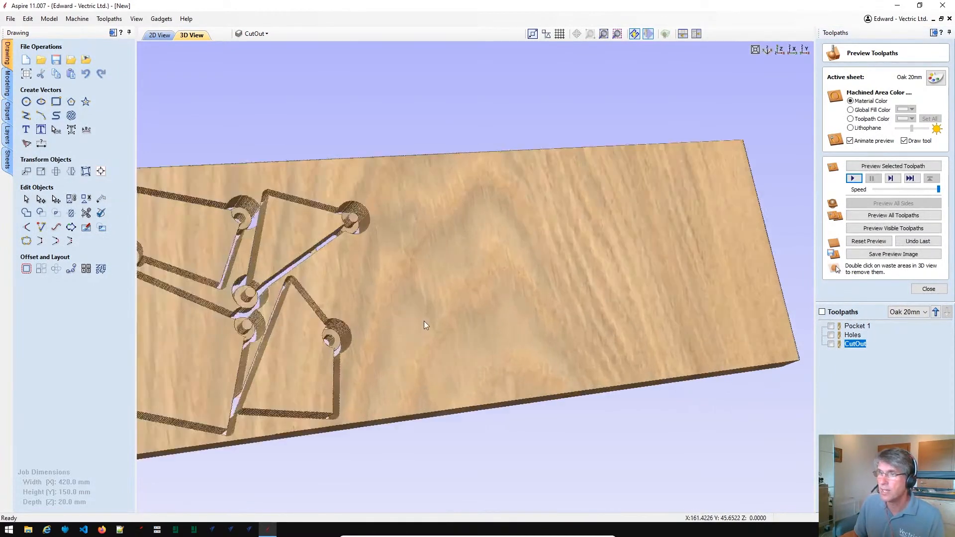
pyautogui.moveTo(407, 344); pyautogui.dragTo(315, 323)
pyautogui.moveTo(458, 318); pyautogui.dragTo(738, 323, button='middle')
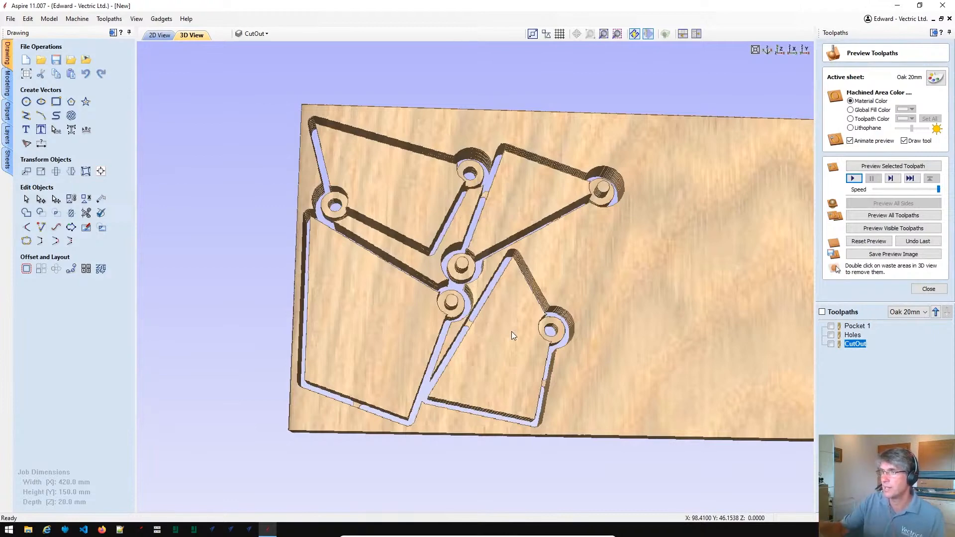
pyautogui.moveTo(399, 187); pyautogui.dragTo(393, 233)
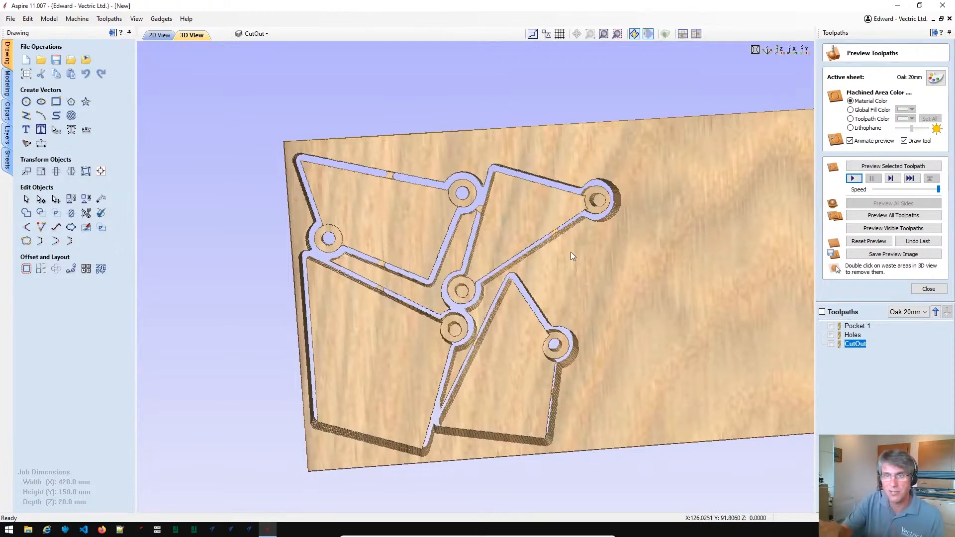
# - Close the toolpath preview and set up saving Pocket 1, Holes and CutOut together as visible topaths in one file
pyautogui.moveTo(621, 284); pyautogui.dragTo(666, 424)
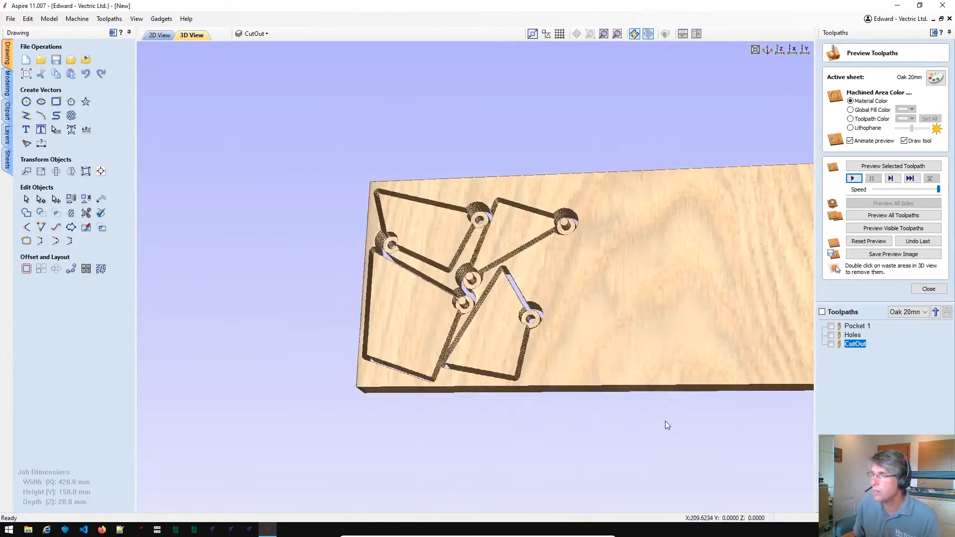
pyautogui.click(928, 289)
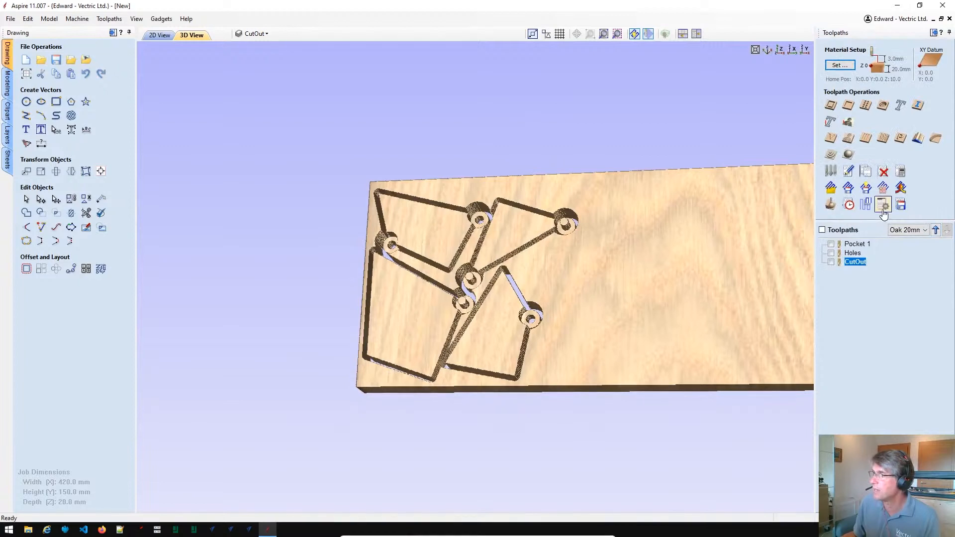
pyautogui.click(898, 209)
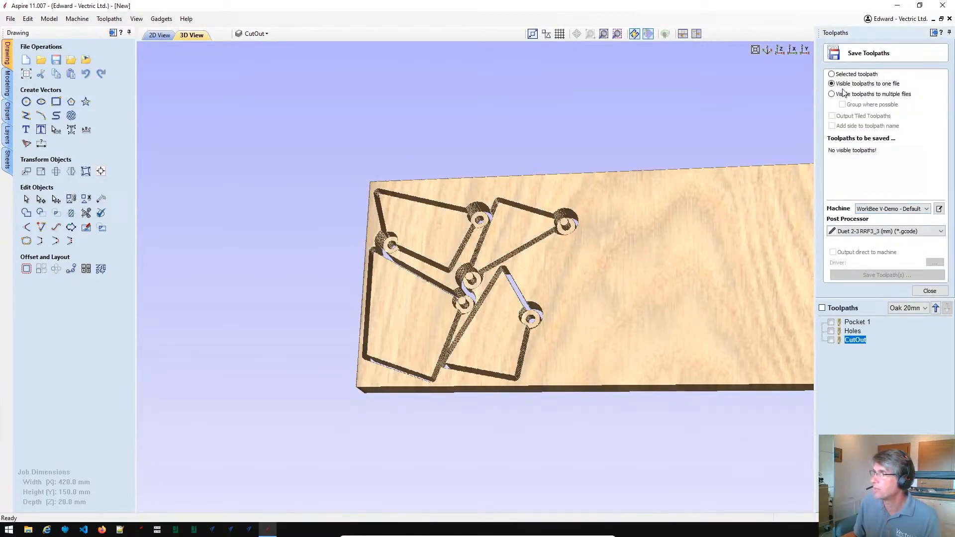
pyautogui.click(833, 329)
pyautogui.click(833, 329)
pyautogui.click(830, 322)
pyautogui.click(830, 331)
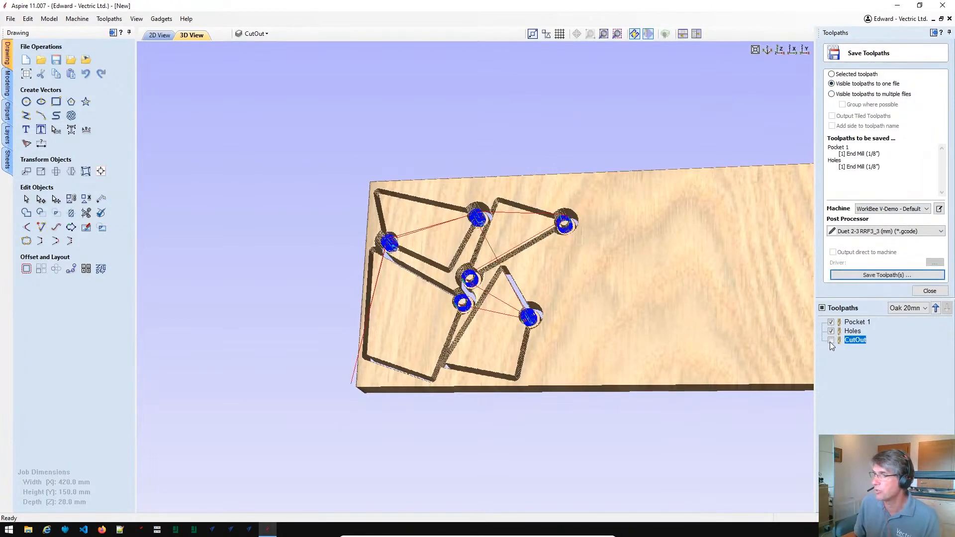
pyautogui.click(830, 340)
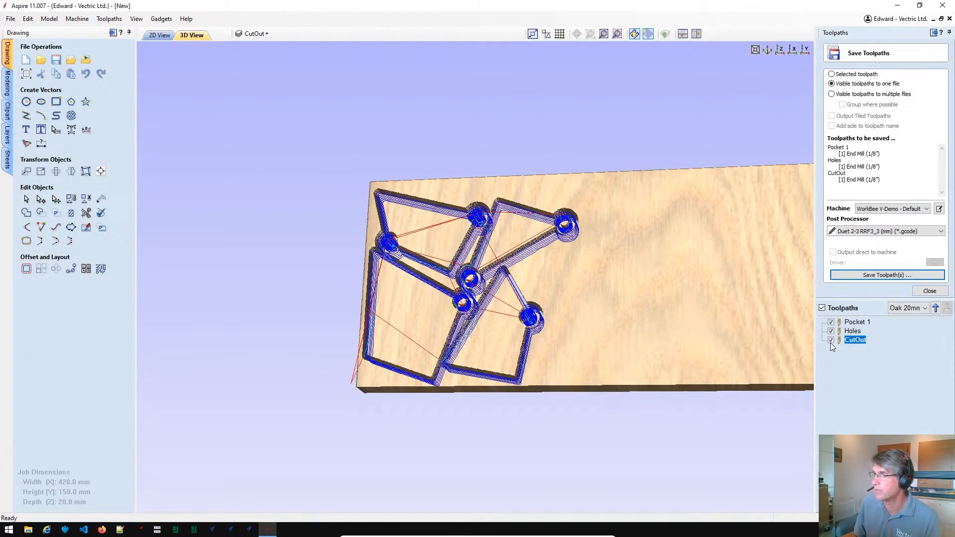
# - Try to save the three visible toolpaths to one G-code file with the Duet 2-3 RRF3_3 (mm) post processor
pyautogui.click(855, 324)
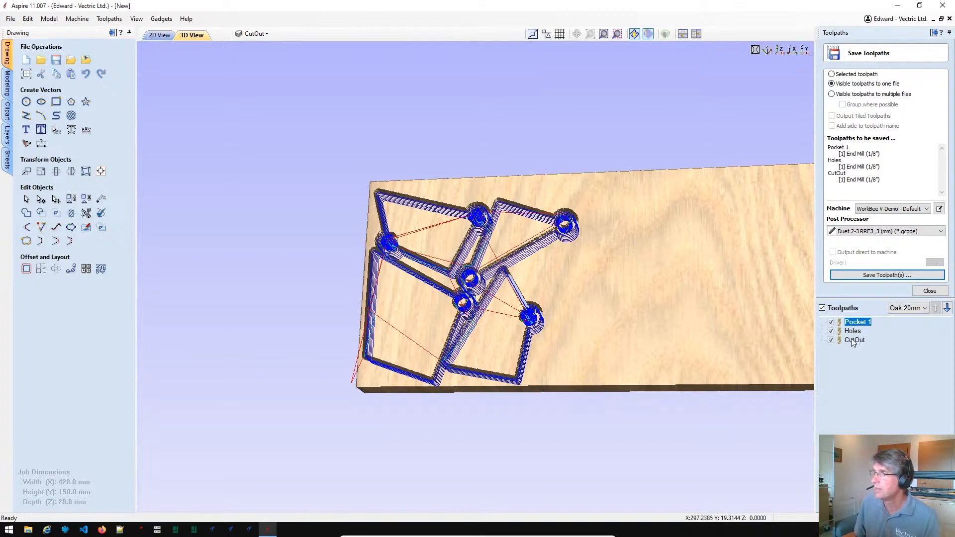
pyautogui.moveTo(684, 311); pyautogui.dragTo(691, 366)
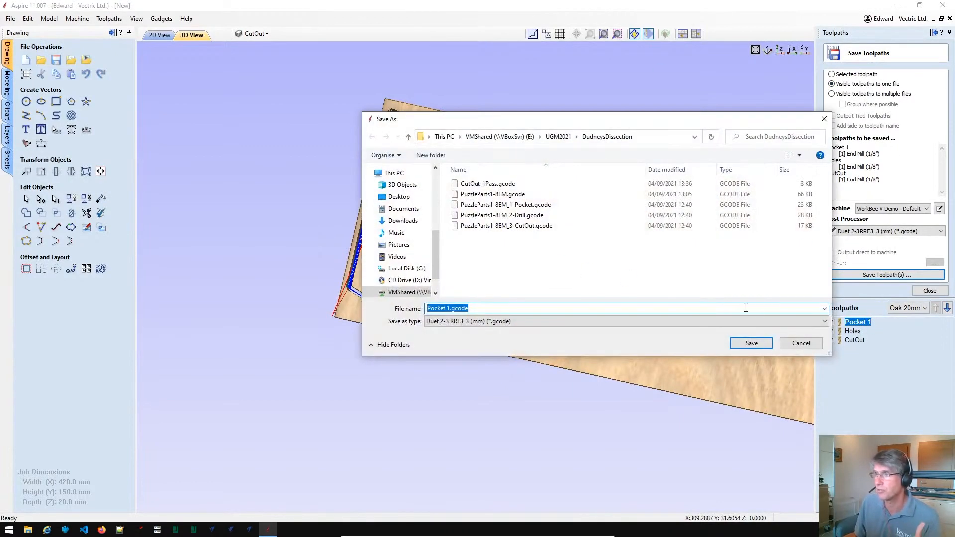
pyautogui.click(799, 343)
pyautogui.moveTo(666, 346); pyautogui.dragTo(661, 242)
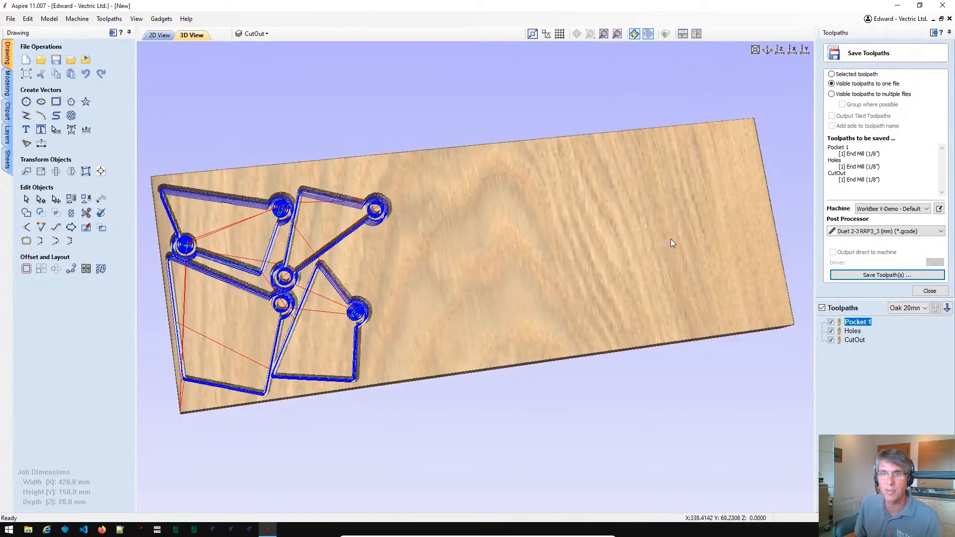
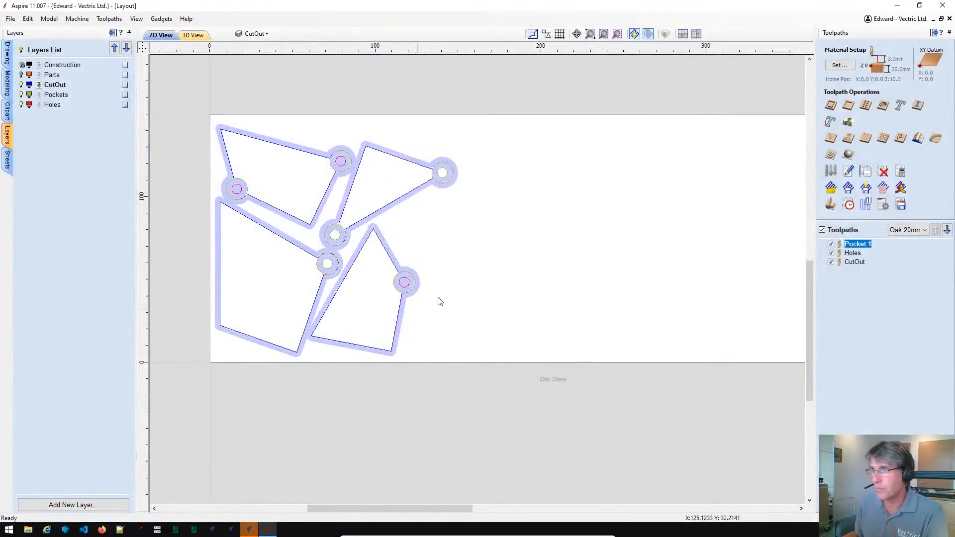
# - Examine the uncut corners beside the lower-right part's hinge circle and hide the Pockets and Holes layers
pyautogui.scroll(1, 403, 277)
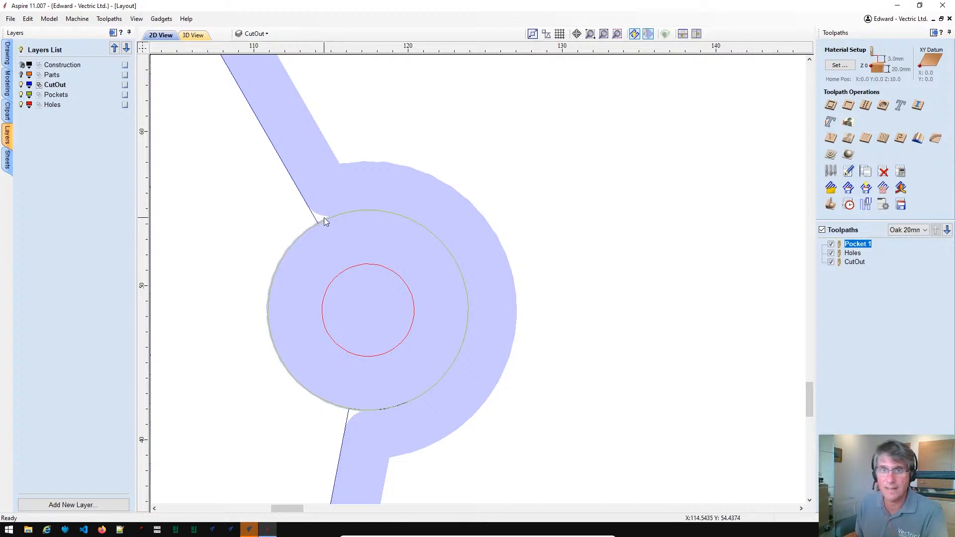
pyautogui.scroll(-1, 323, 220)
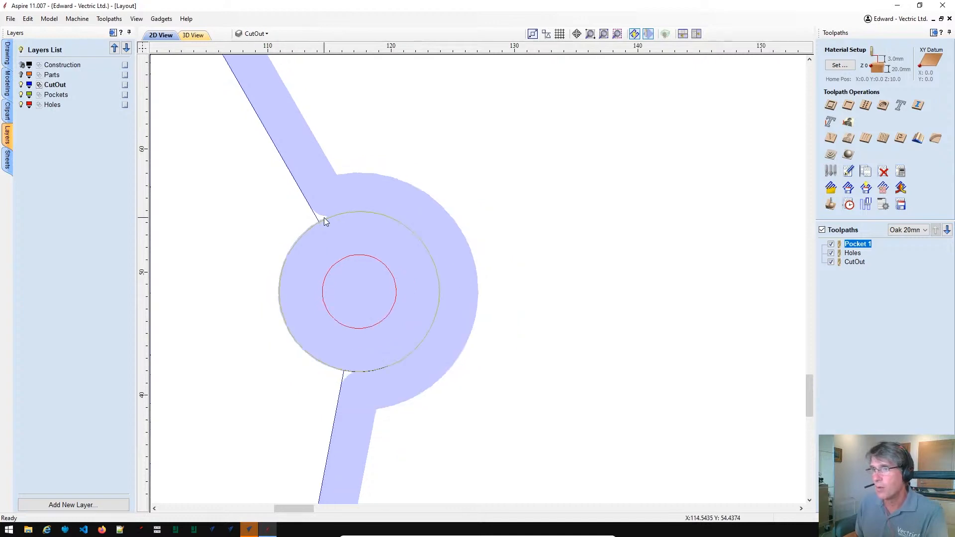
pyautogui.scroll(-2, 410, 249)
pyautogui.scroll(-2, 324, 304)
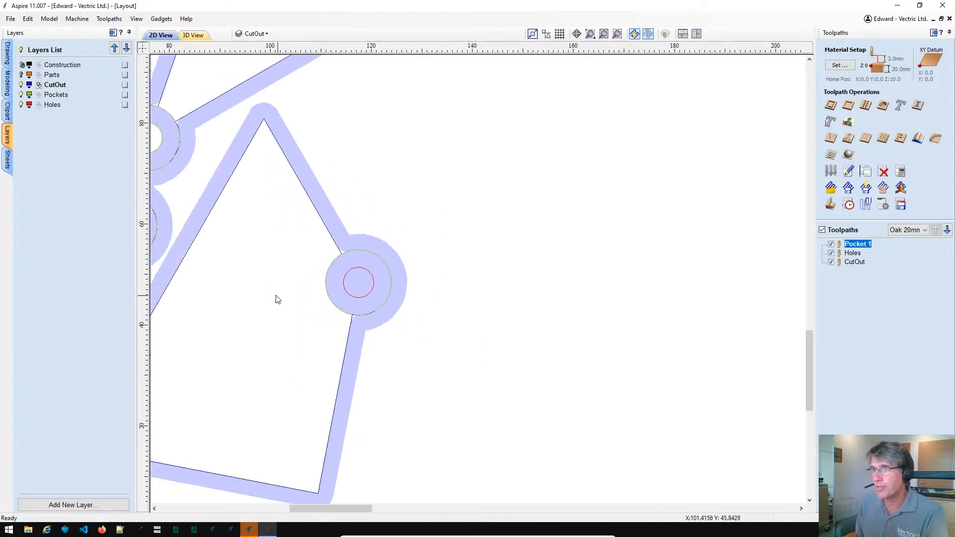
pyautogui.click(21, 95)
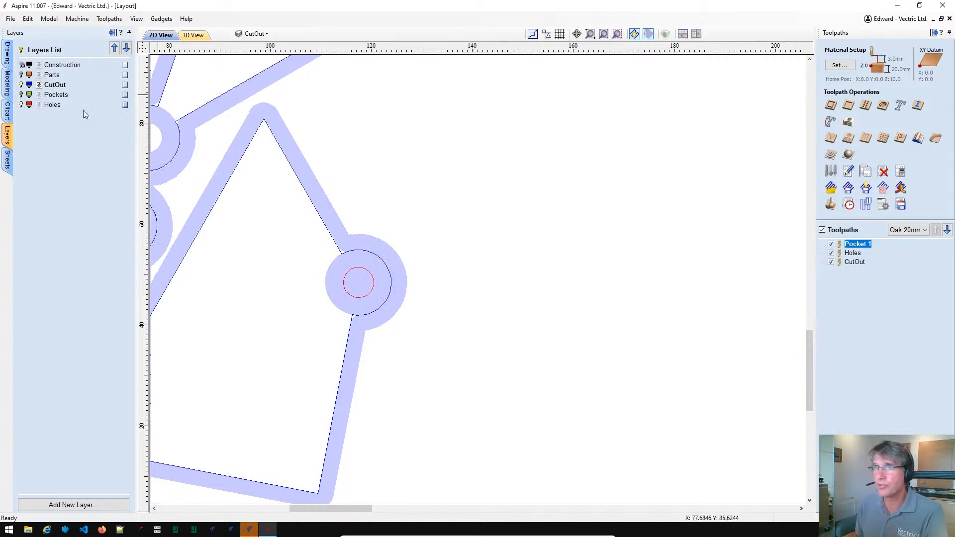
pyautogui.click(21, 105)
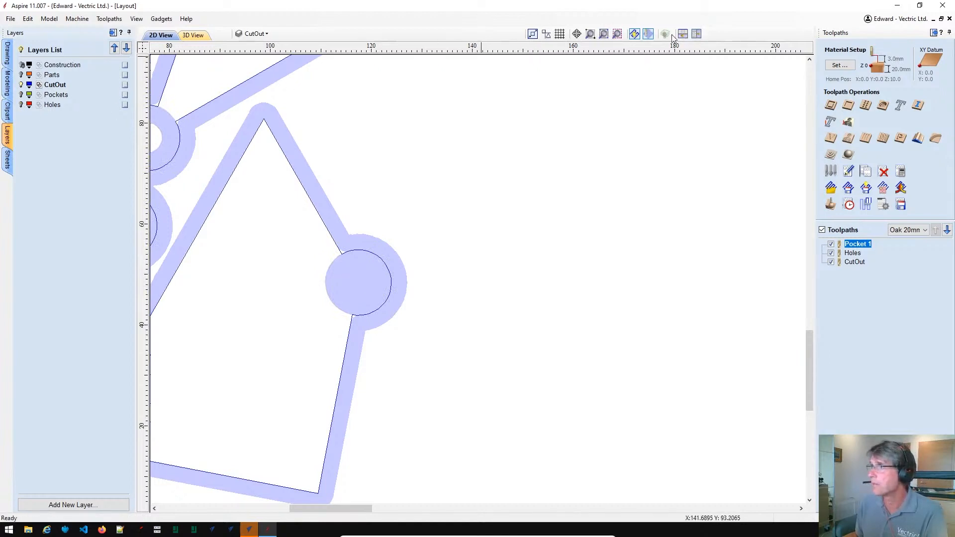
# - Switch off the solid toolpath display in the 2D view and hide all the toolpaths
pyautogui.click(649, 35)
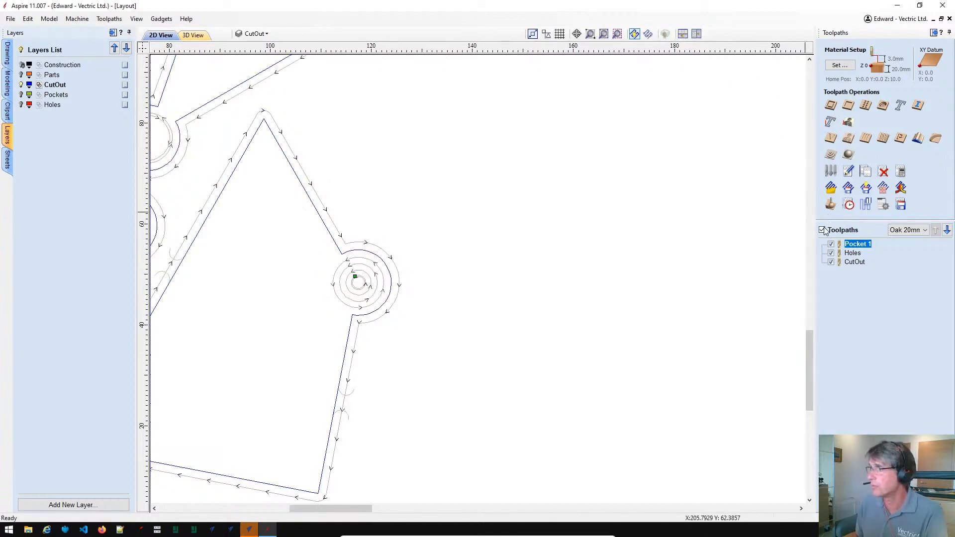
pyautogui.click(822, 230)
pyautogui.scroll(3, 373, 288)
pyautogui.scroll(2, 305, 214)
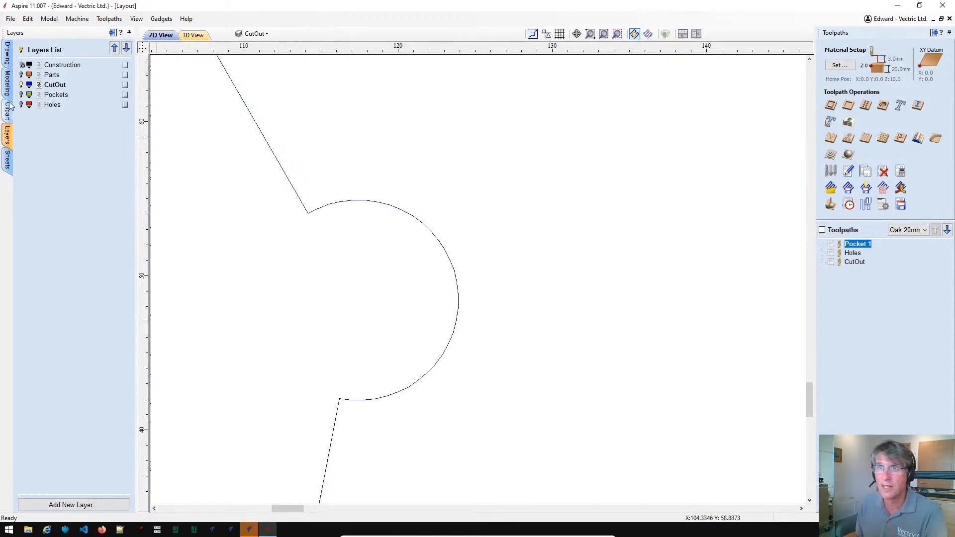
# - Draw a 3.125 mm diameter circle beside the hinge's upper corner and copy it near the lower corner
pyautogui.click(7, 53)
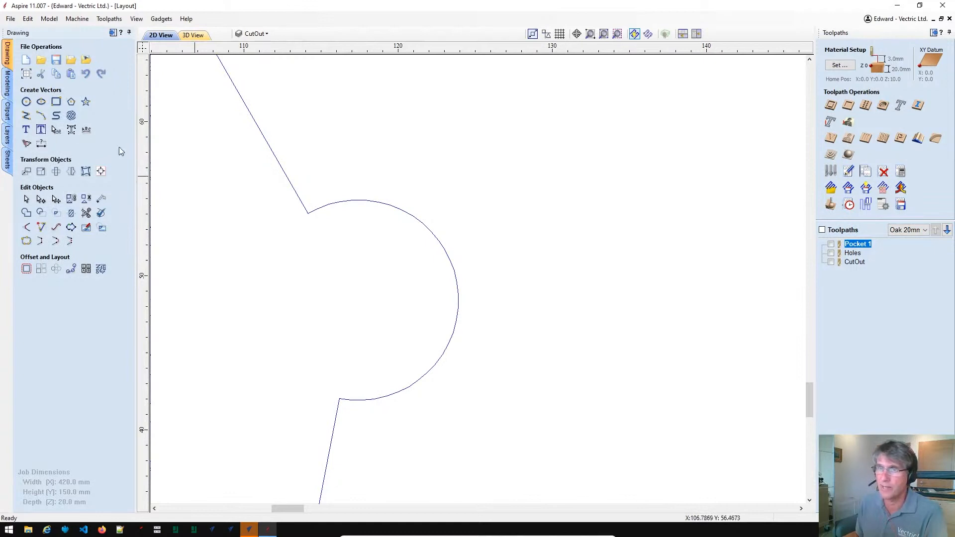
pyautogui.click(27, 102)
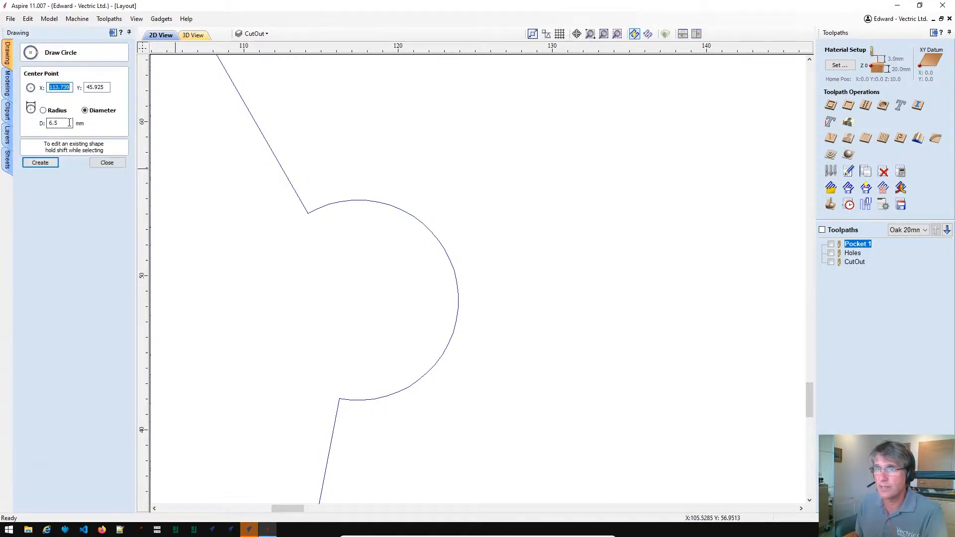
pyautogui.click(69, 123)
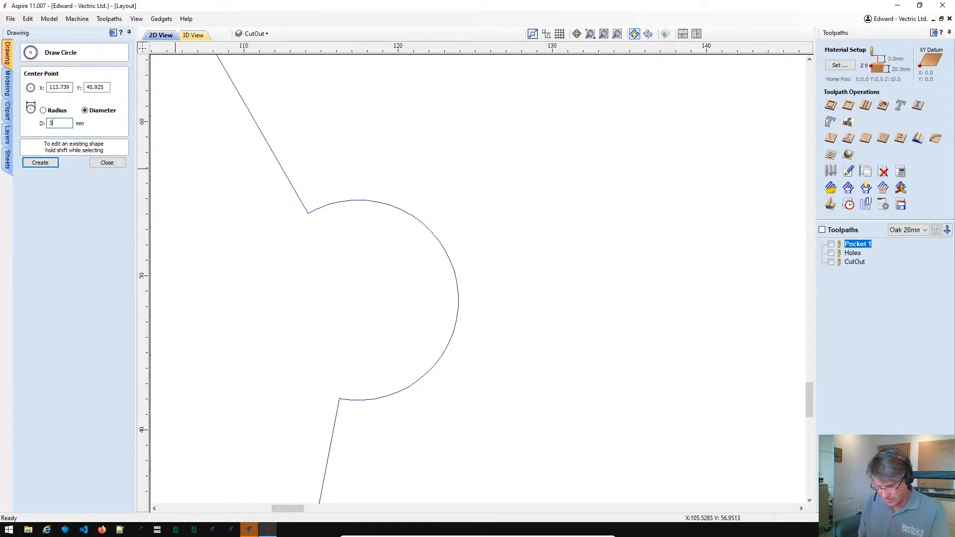
pyautogui.write('3.125')
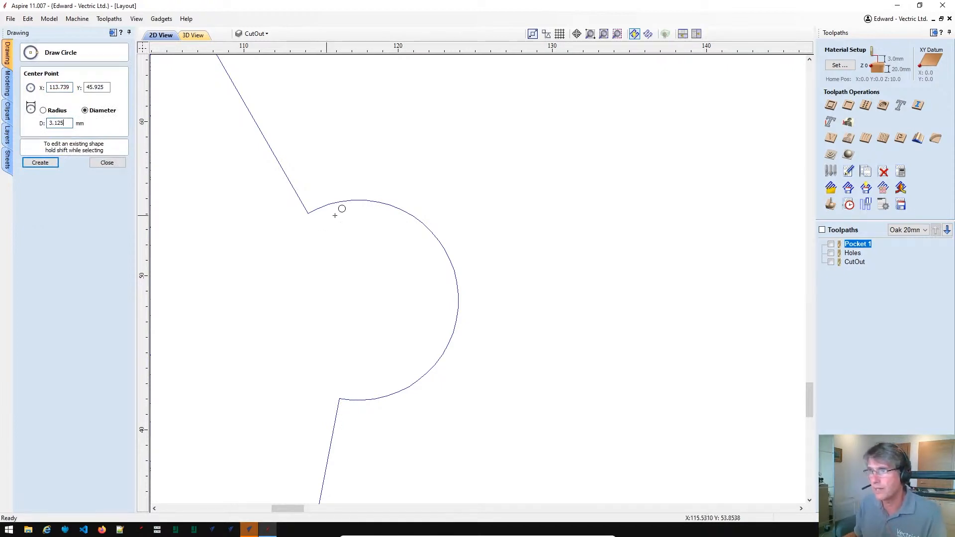
pyautogui.click(314, 167)
pyautogui.press('Escape')
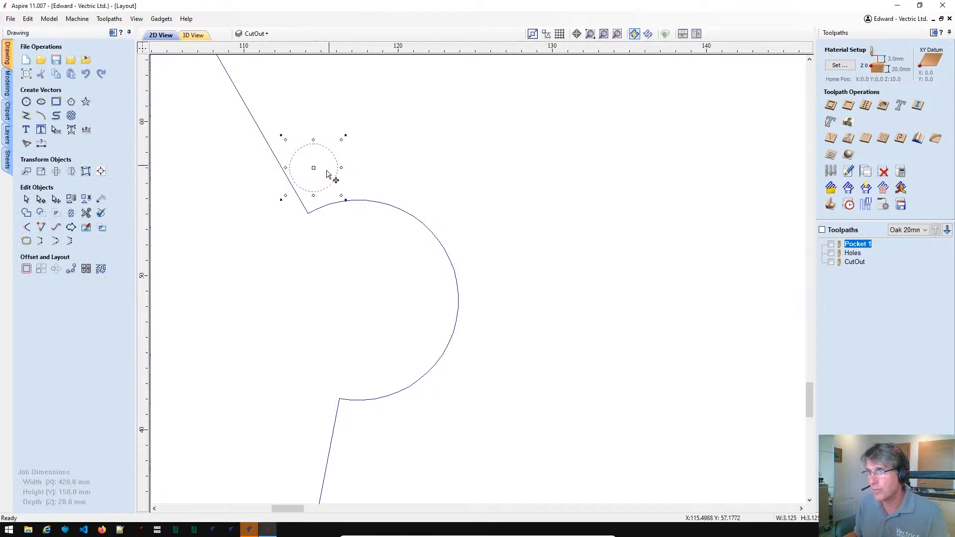
pyautogui.moveTo(316, 172); pyautogui.dragTo(383, 442)
# - Move the upper small circle so its edge snaps onto the upper corner between the straight edge and hinge arc
pyautogui.scroll(2, 312, 209)
pyautogui.click(313, 210)
pyautogui.scroll(3, 314, 211)
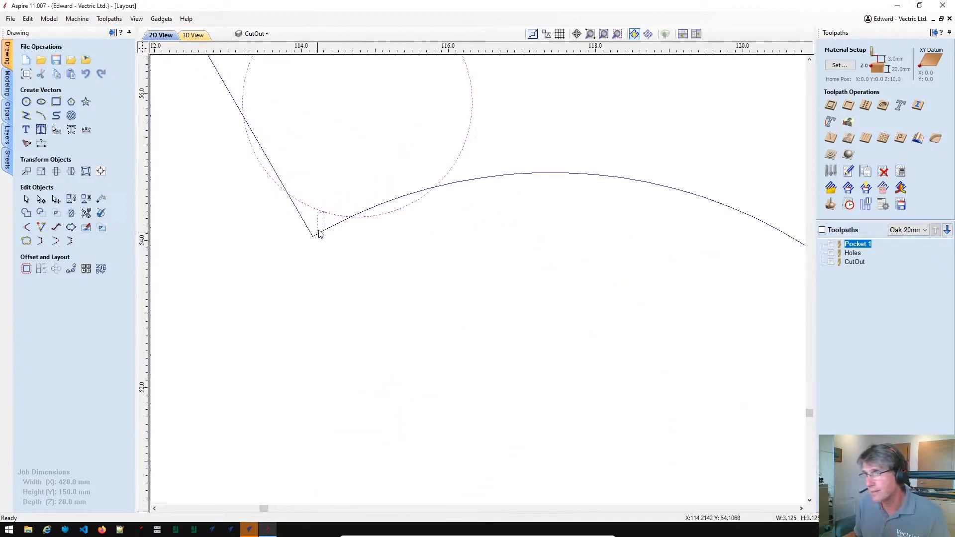
pyautogui.moveTo(318, 231); pyautogui.dragTo(313, 236)
pyautogui.click(325, 212)
pyautogui.click(309, 289)
pyautogui.scroll(-4, 308, 289)
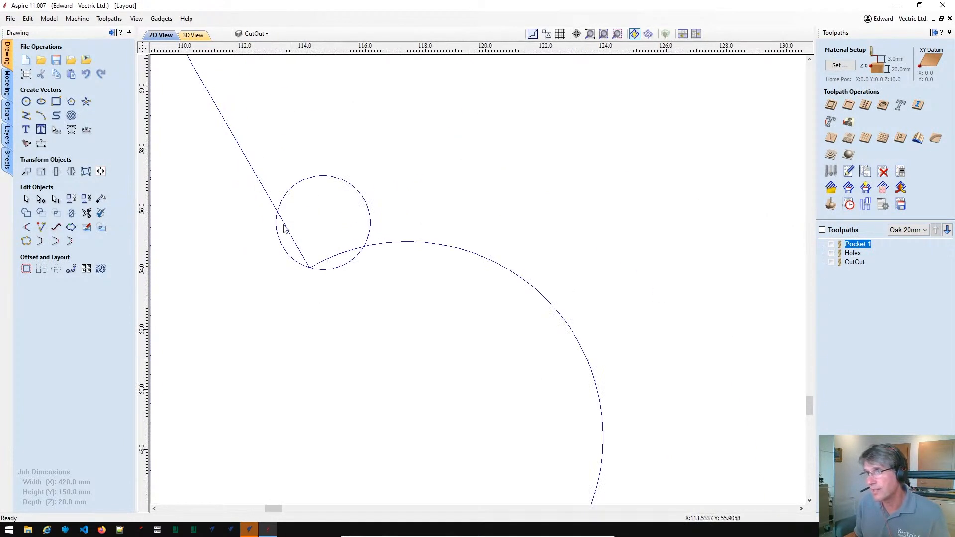
# - Move the lower small circle so its edge snaps onto the lower corner between the straight edge and hinge arc
pyautogui.scroll(-3, 358, 324)
pyautogui.moveTo(375, 386); pyautogui.dragTo(320, 171, button='middle')
pyautogui.scroll(5, 301, 222)
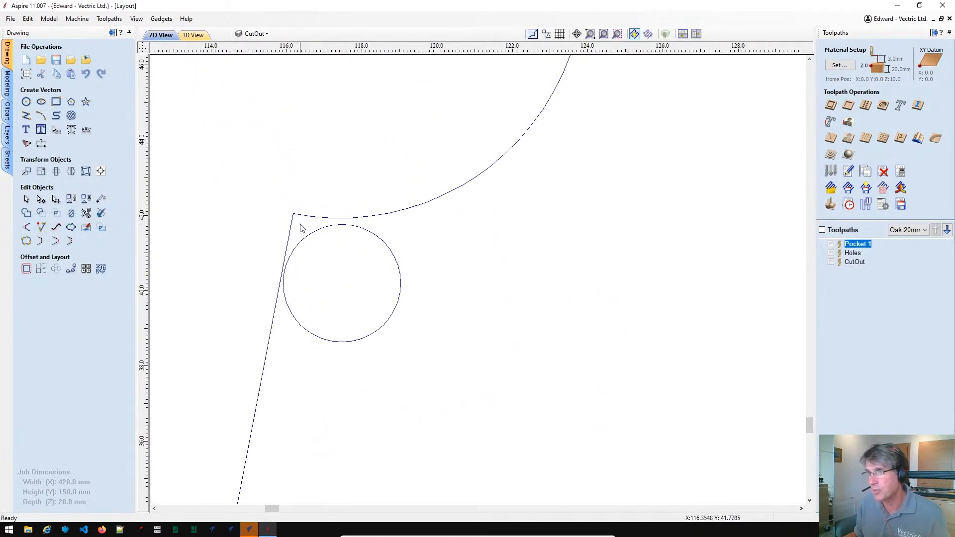
pyautogui.click(318, 253)
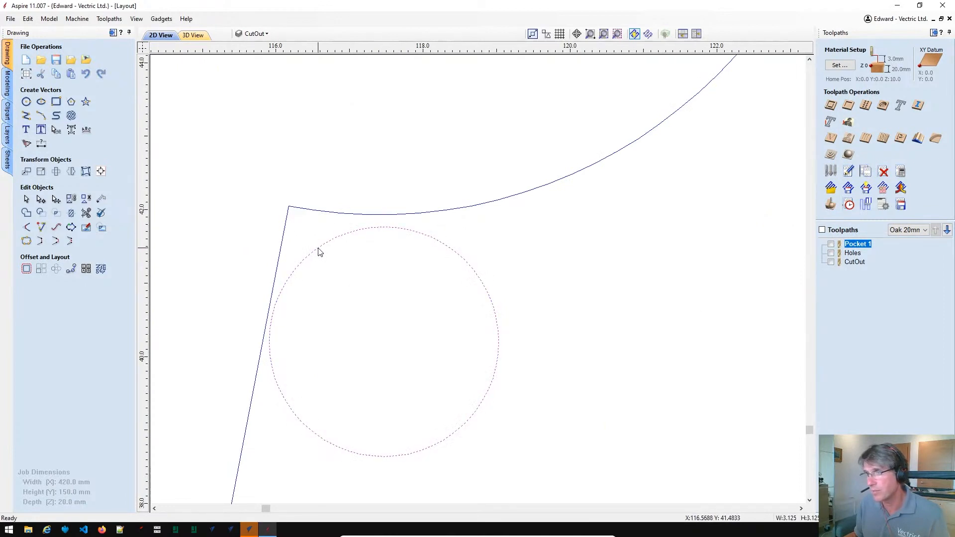
pyautogui.click(317, 245)
pyautogui.click(319, 251)
pyautogui.moveTo(318, 248); pyautogui.dragTo(288, 206)
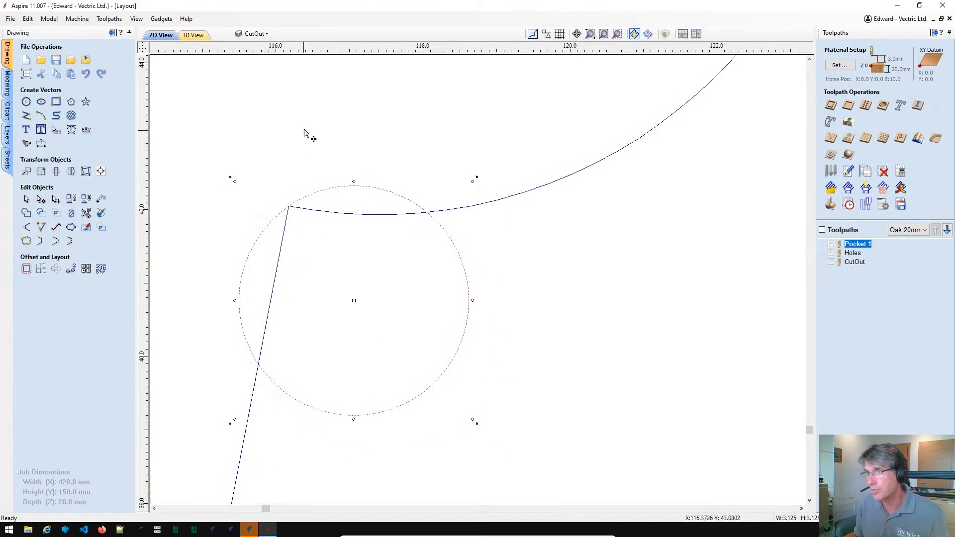
pyautogui.click(303, 130)
# - Subtract the upper small circle from the part outline to notch the hinge's upper corner
pyautogui.scroll(-6, 298, 189)
pyautogui.scroll(-3, 304, 235)
pyautogui.moveTo(267, 187); pyautogui.dragTo(296, 267, button='middle')
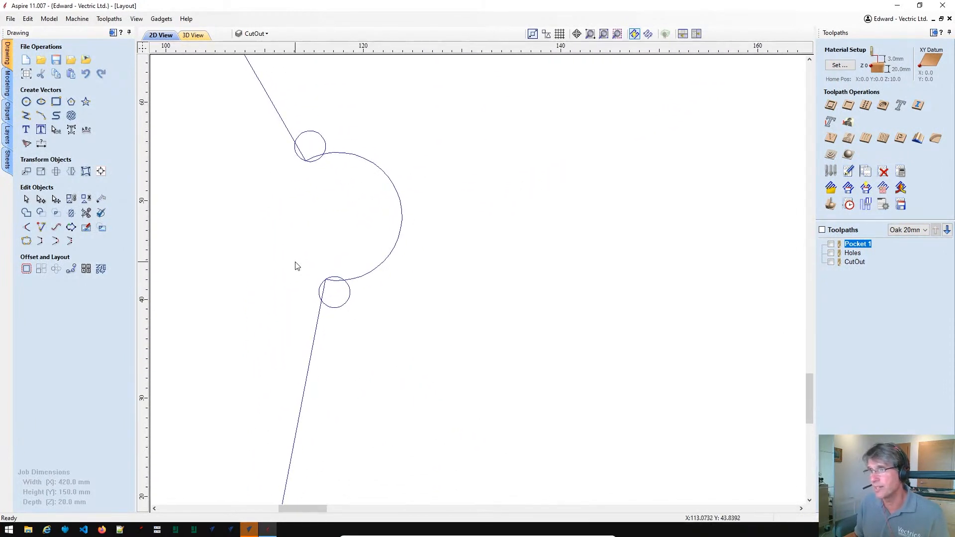
pyautogui.scroll(-2, 296, 267)
pyautogui.scroll(3, 354, 260)
pyautogui.scroll(-1, 369, 280)
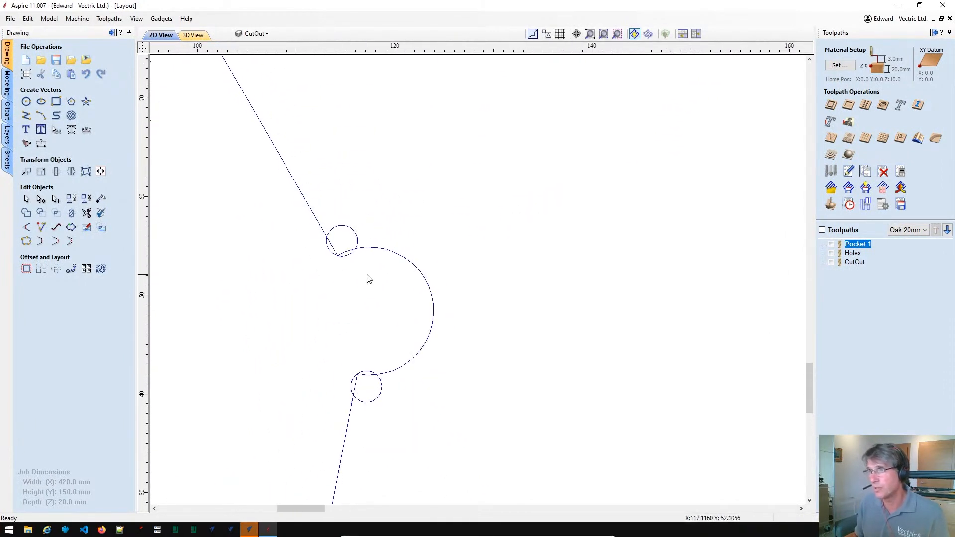
pyautogui.click(376, 248)
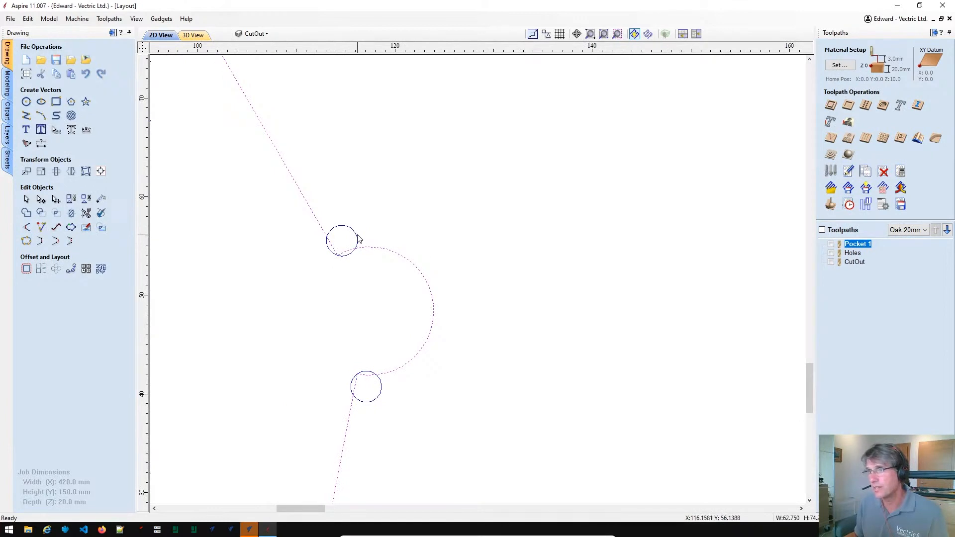
pyautogui.keyDown('shift'); pyautogui.click(357, 239); pyautogui.keyUp('shift')
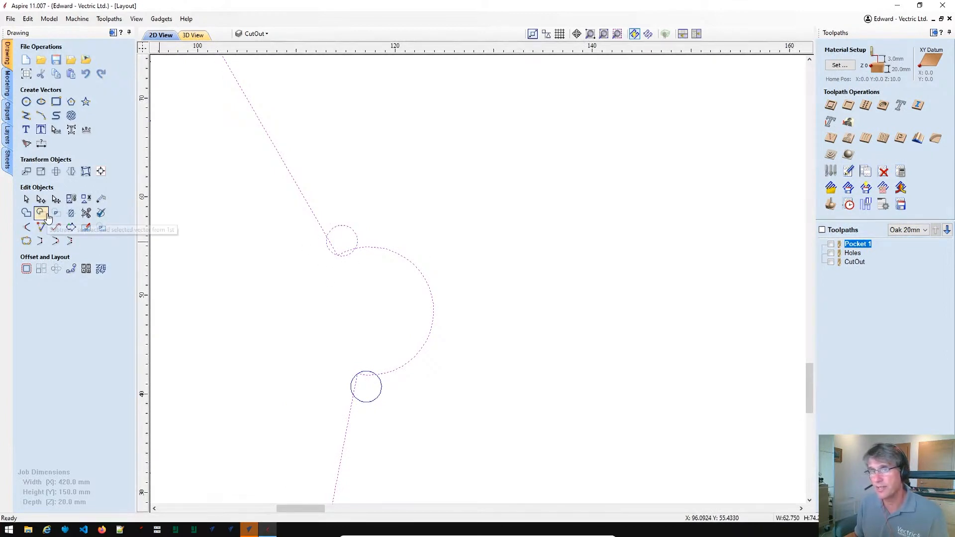
pyautogui.click(41, 214)
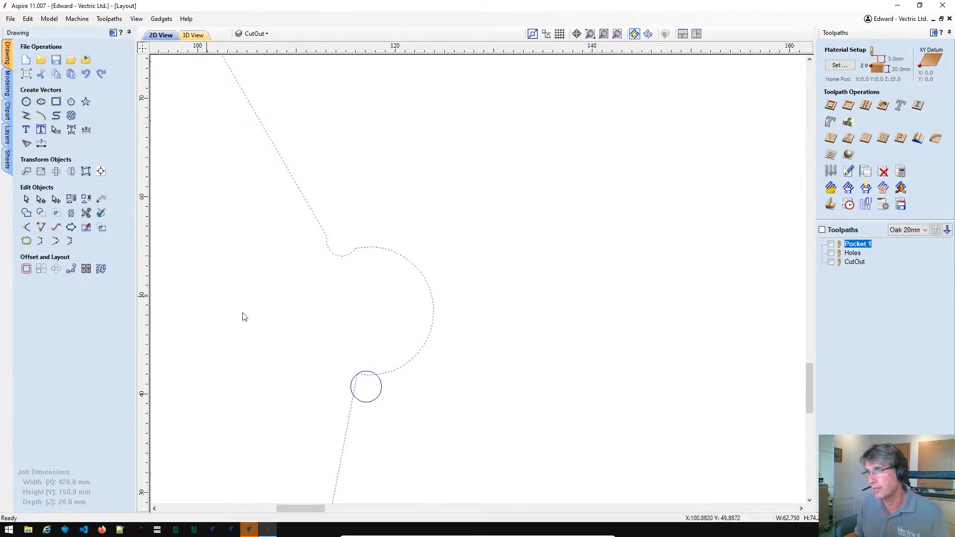
# - Subtract the lower small circle from the part outline to notch the hinge's lower corner
pyautogui.click(437, 430)
pyautogui.click(390, 378)
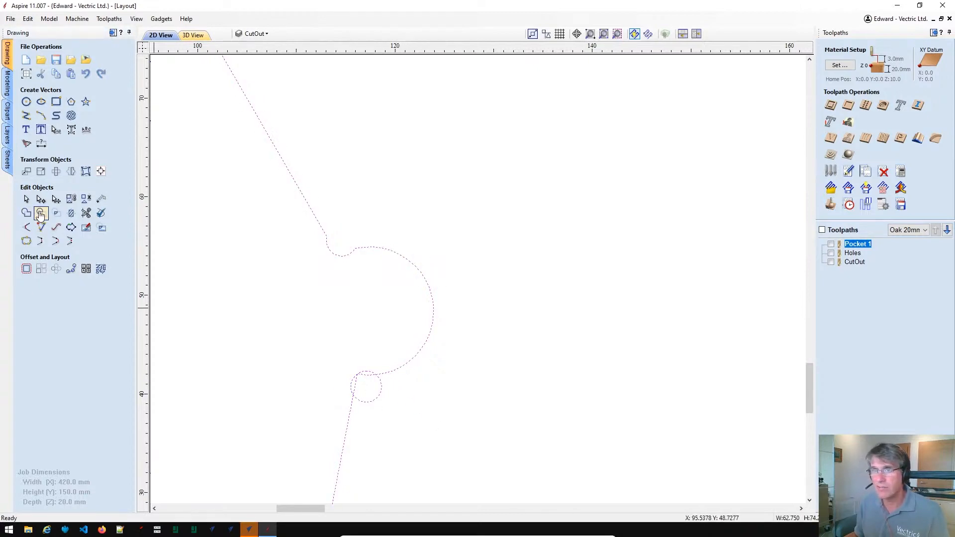
pyautogui.click(26, 213)
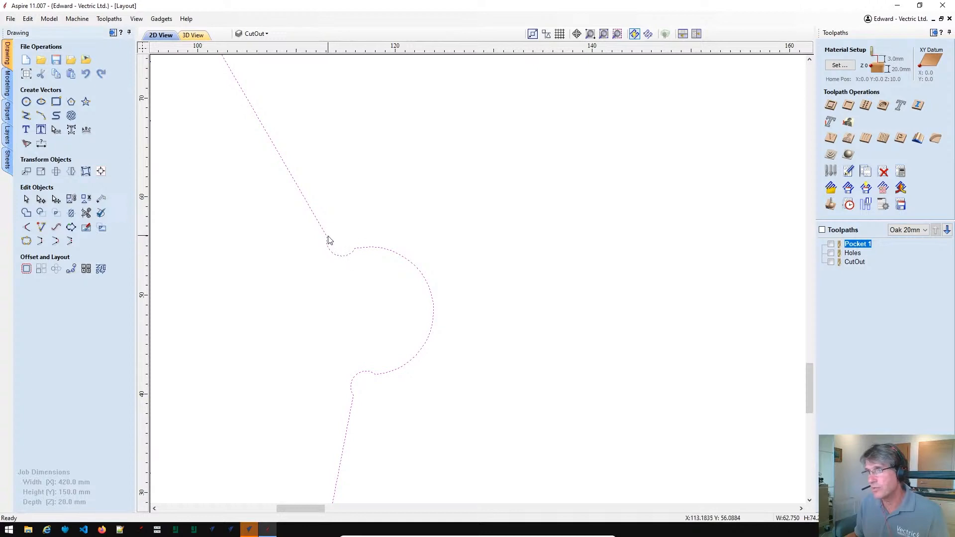
pyautogui.click(358, 287)
pyautogui.scroll(-4, 278, 301)
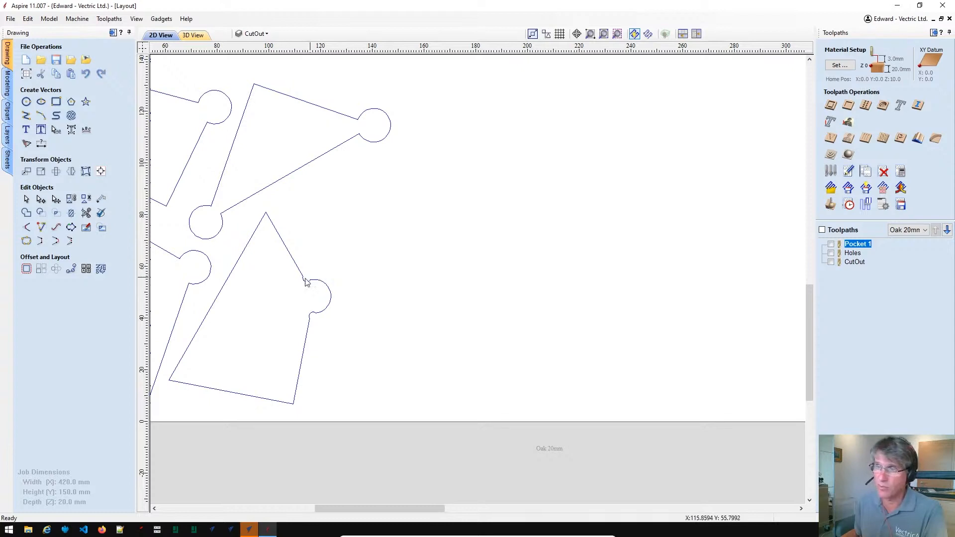
pyautogui.moveTo(255, 332); pyautogui.dragTo(508, 352, button='middle')
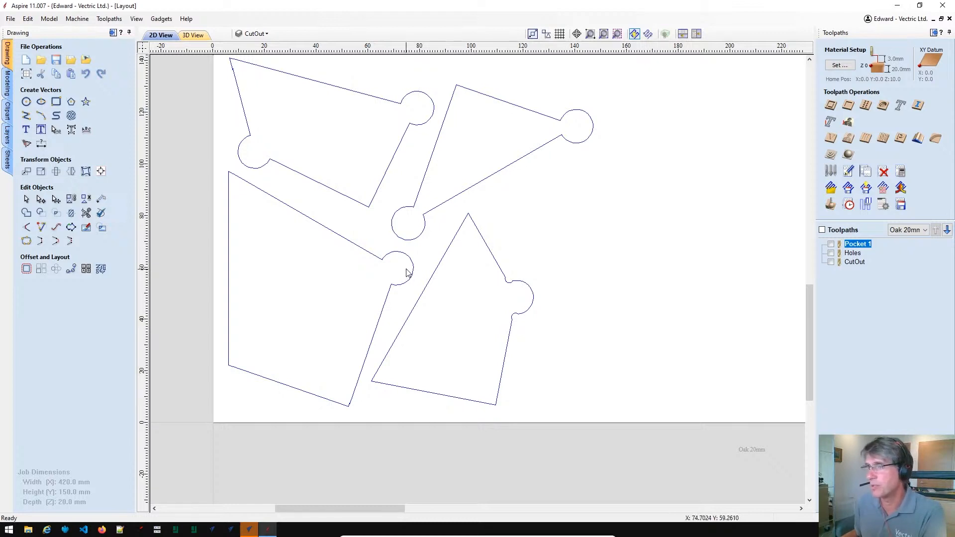
# - Show the Parts layer and delete the square arrangement of the parts beside the Design sheet
pyautogui.moveTo(284, 268); pyautogui.dragTo(309, 330, button='middle')
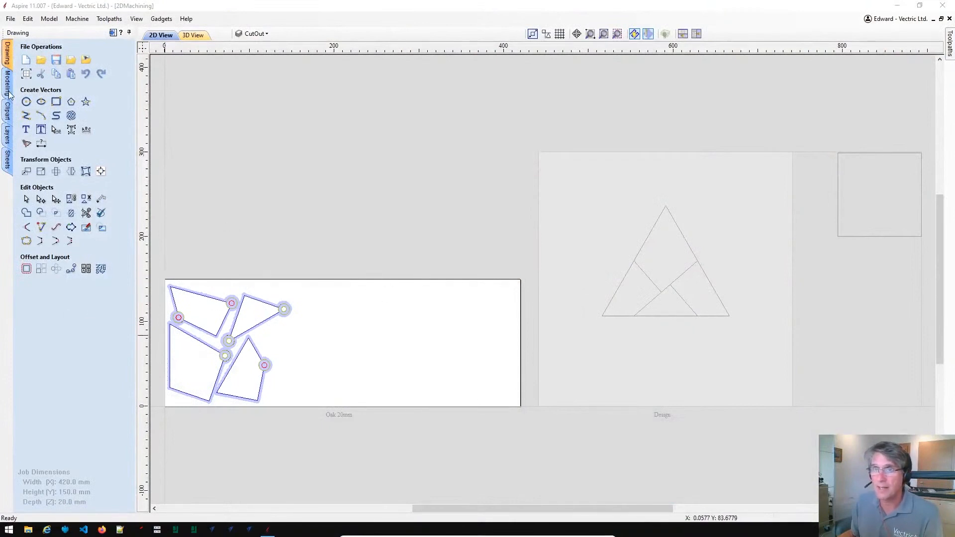
pyautogui.click(6, 133)
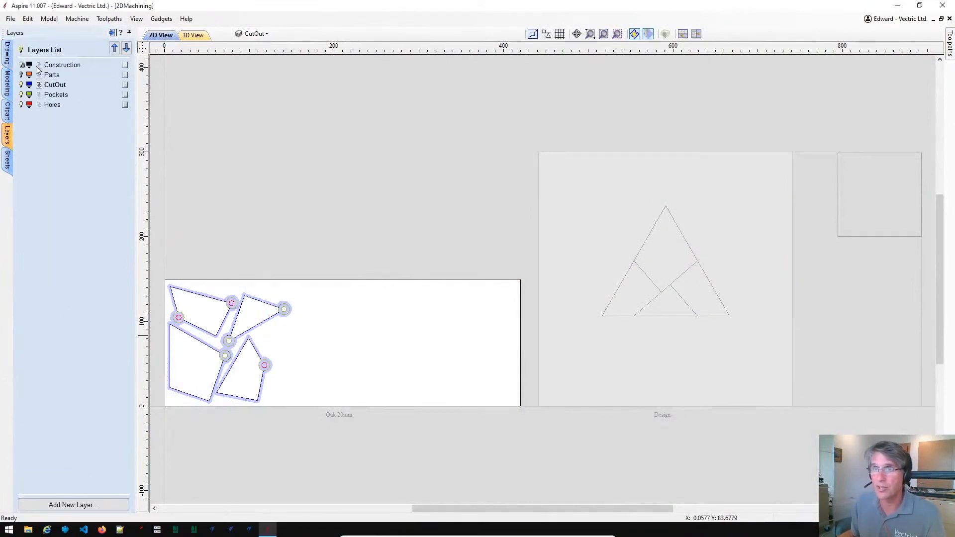
pyautogui.click(20, 75)
pyautogui.click(635, 365)
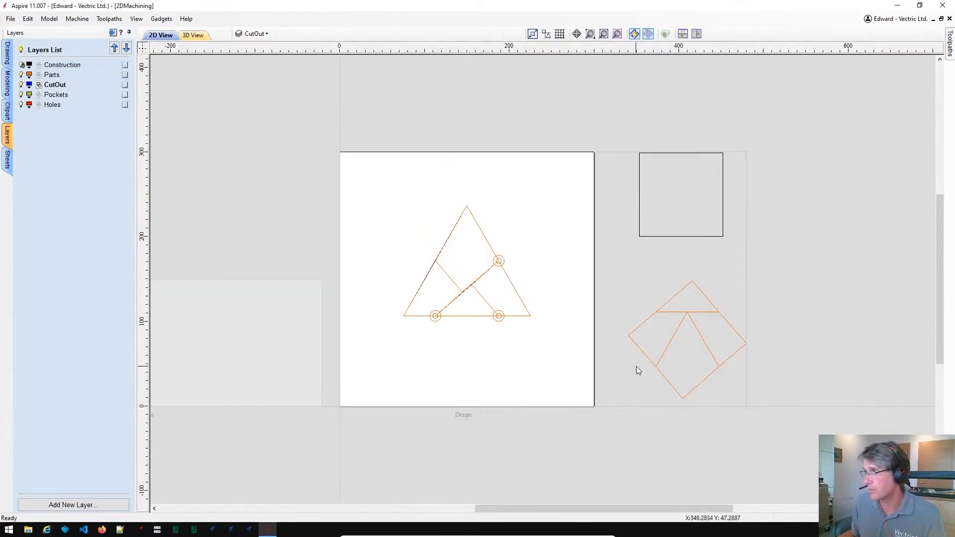
pyautogui.moveTo(786, 404); pyautogui.dragTo(788, 407)
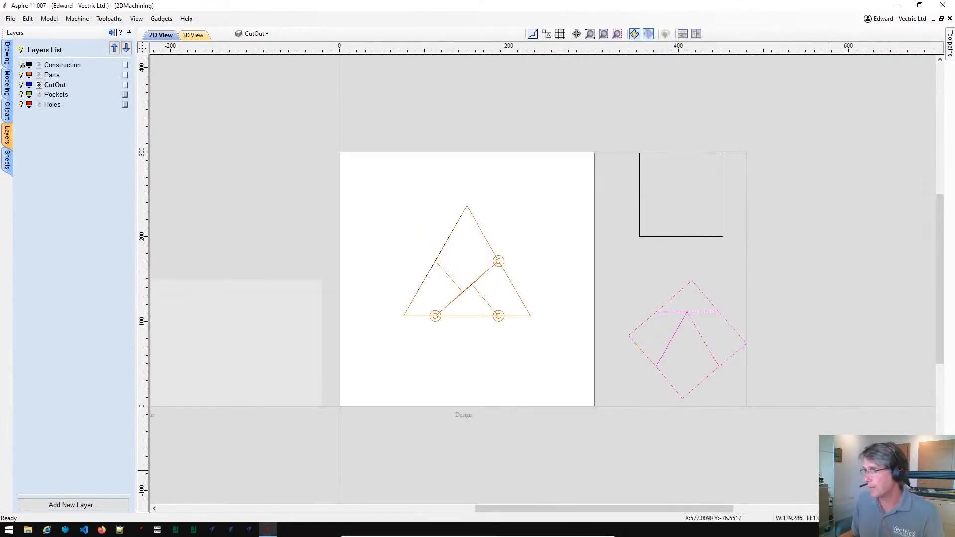
pyautogui.press('Delete')
# - Draw an 86 mm diameter circle centred at X 150, Y 150 inside the large triangle
pyautogui.scroll(2, 491, 286)
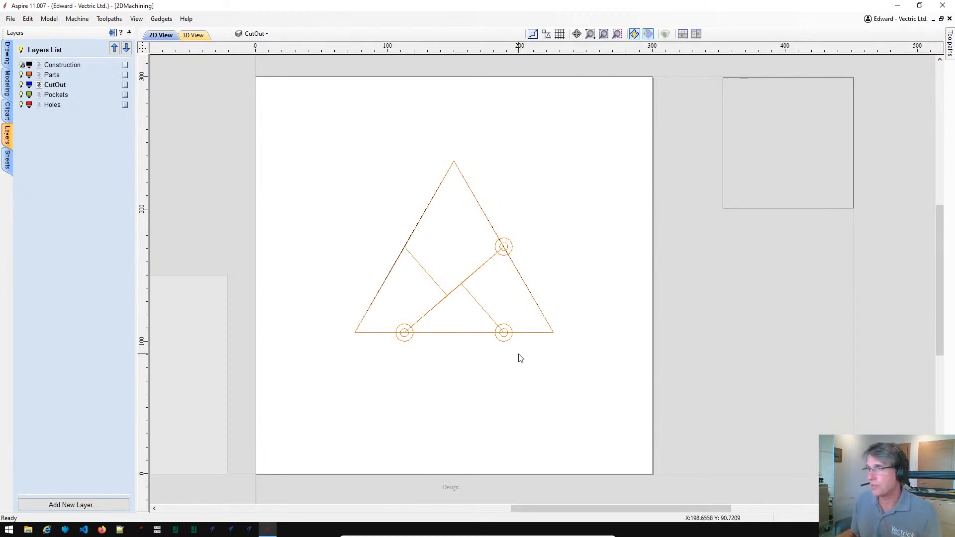
pyautogui.scroll(-1, 517, 356)
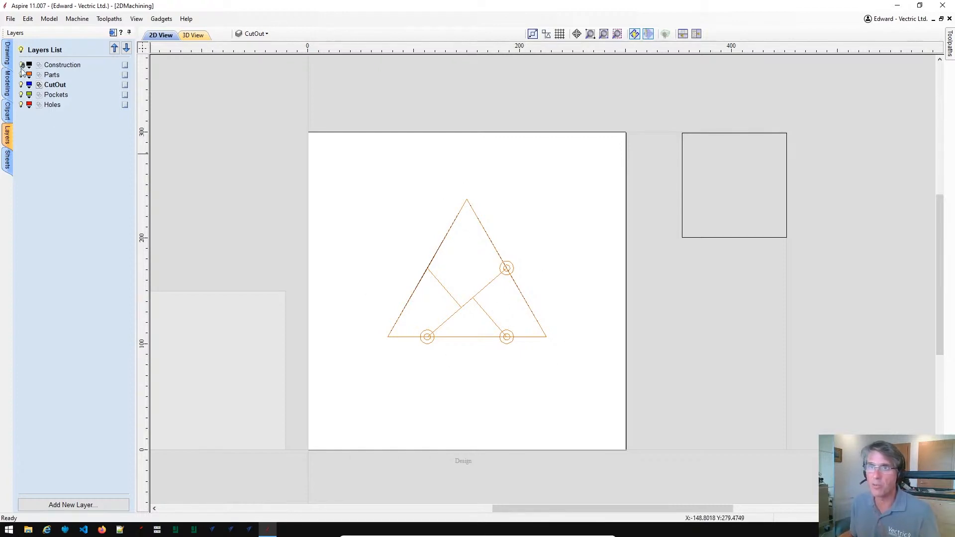
pyautogui.click(7, 53)
pyautogui.click(26, 102)
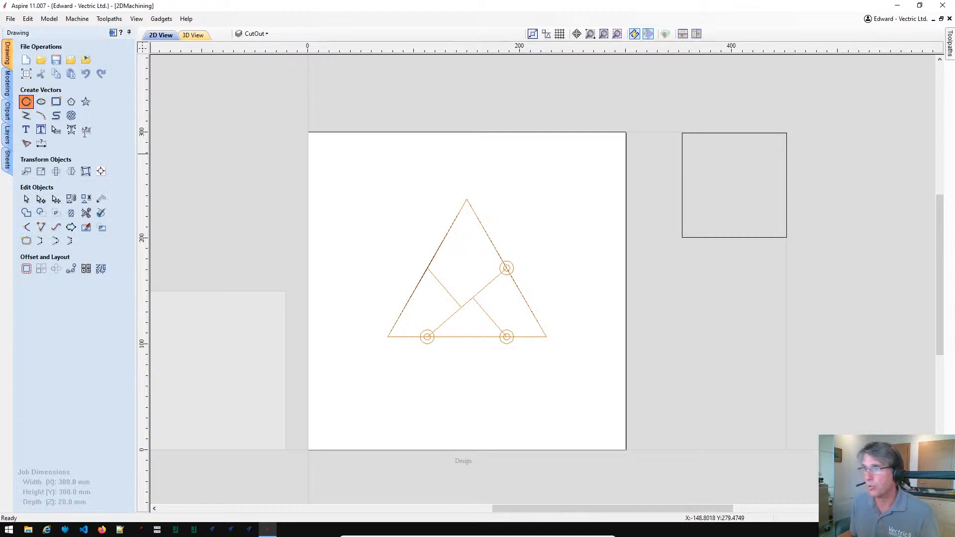
pyautogui.scroll(2, 508, 299)
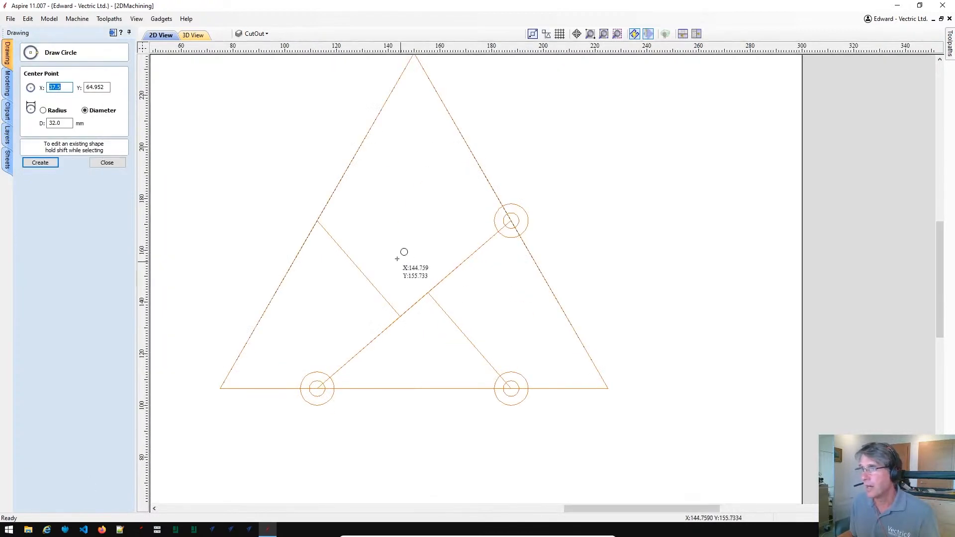
pyautogui.click(415, 276)
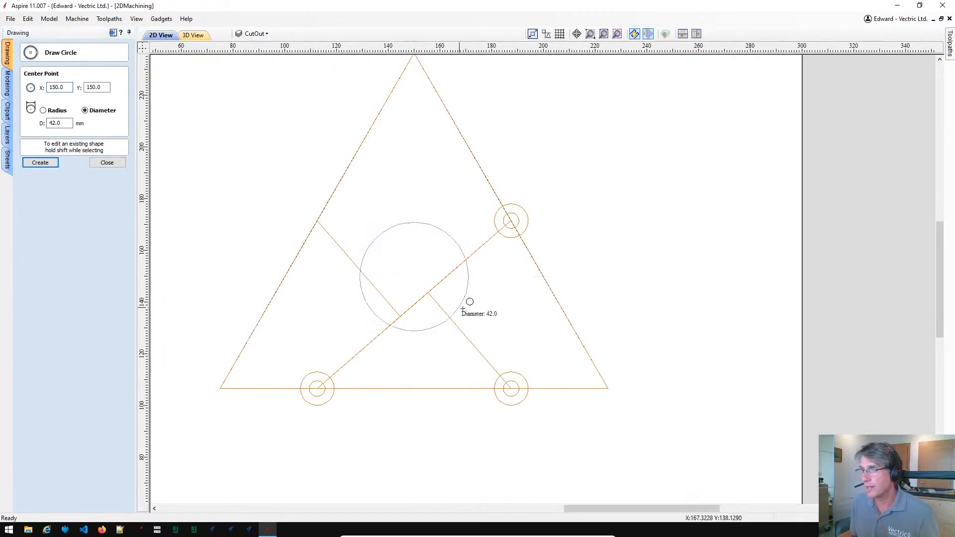
pyautogui.click(519, 322)
pyautogui.press('Escape')
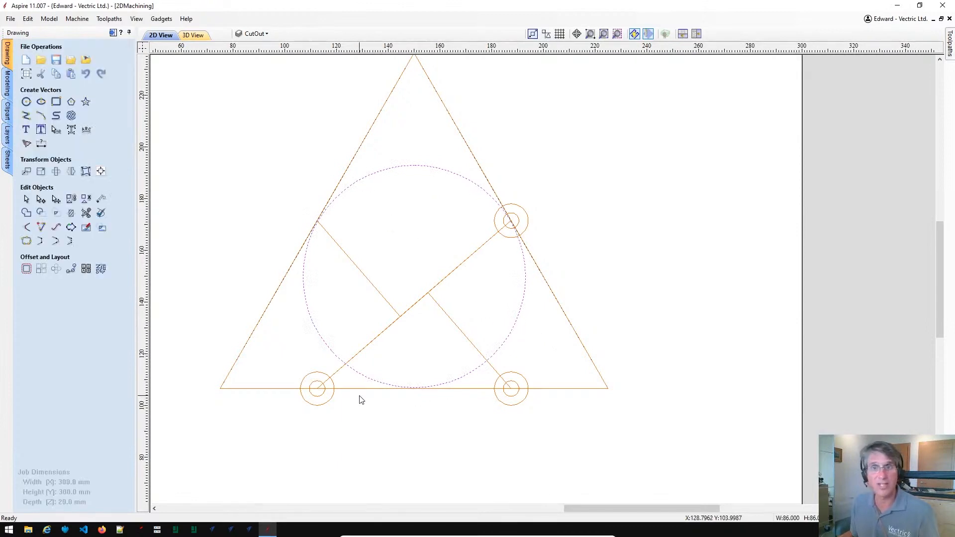
# - Copy the triangle's top part together with the circle to the open space above and right of the triangle
pyautogui.scroll(-2, 467, 300)
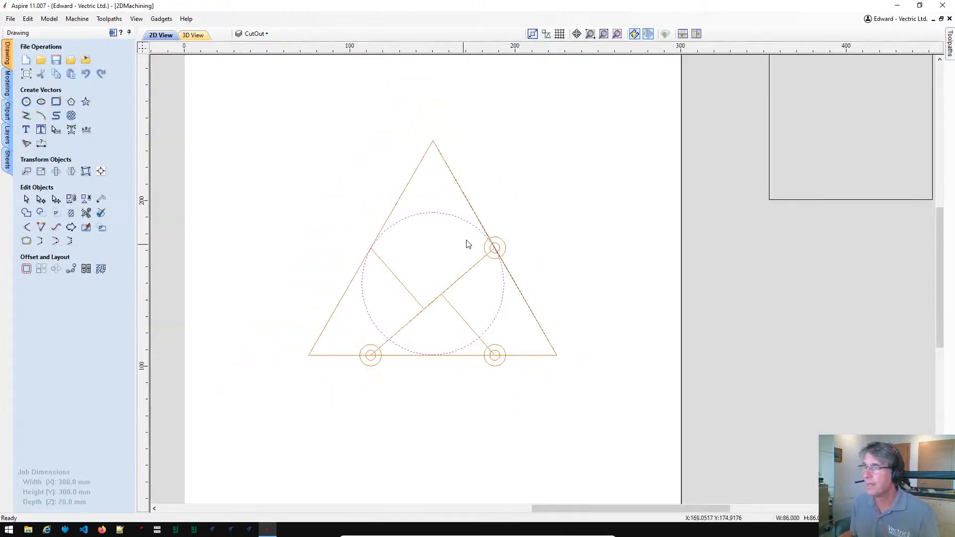
pyautogui.click(451, 205)
pyautogui.click(466, 197)
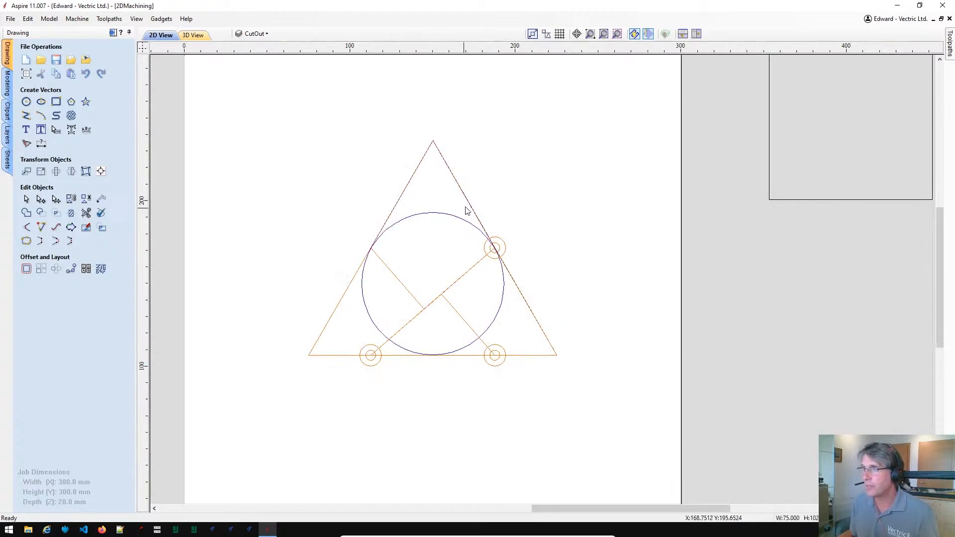
pyautogui.click(458, 218)
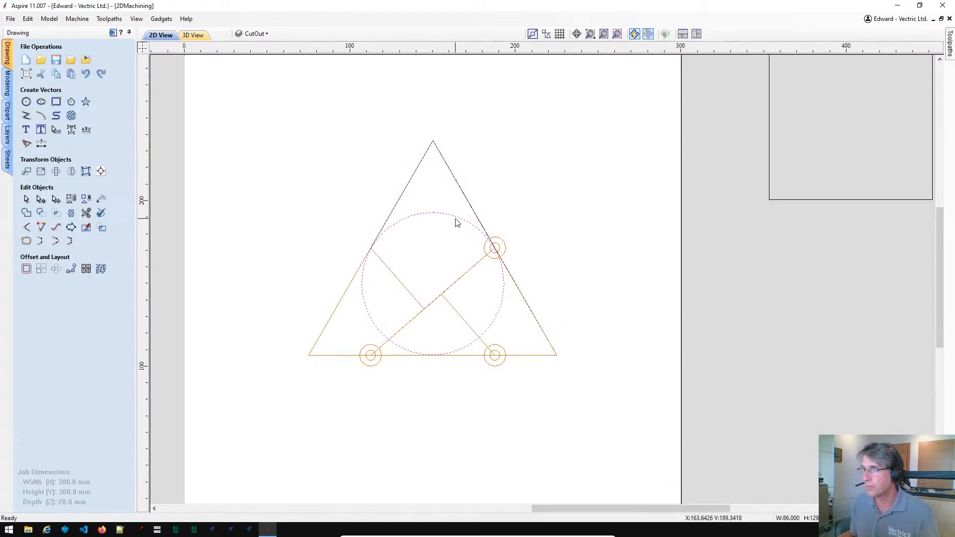
pyautogui.press('Escape')
pyautogui.click(468, 205)
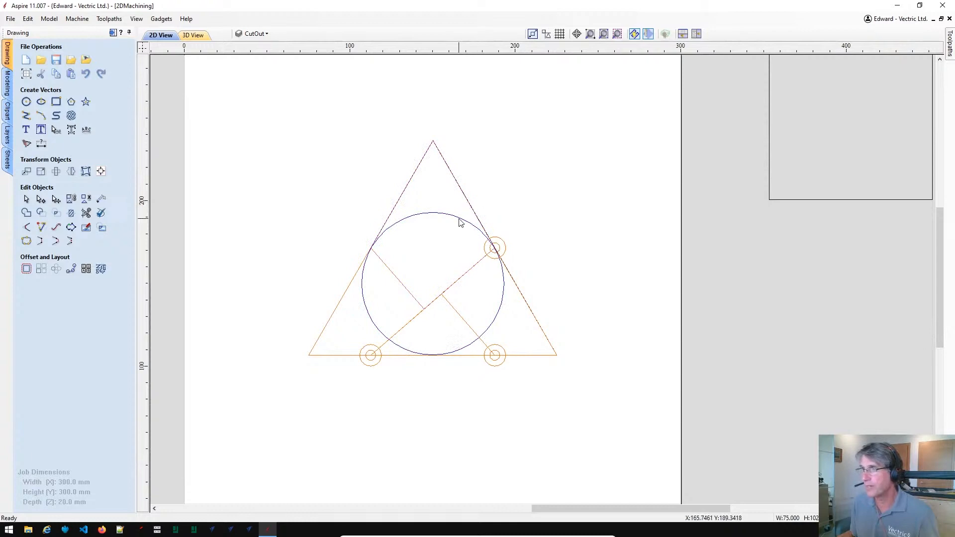
pyautogui.keyDown('shift'); pyautogui.click(458, 218); pyautogui.keyUp('shift')
pyautogui.moveTo(458, 218); pyautogui.dragTo(638, 130)
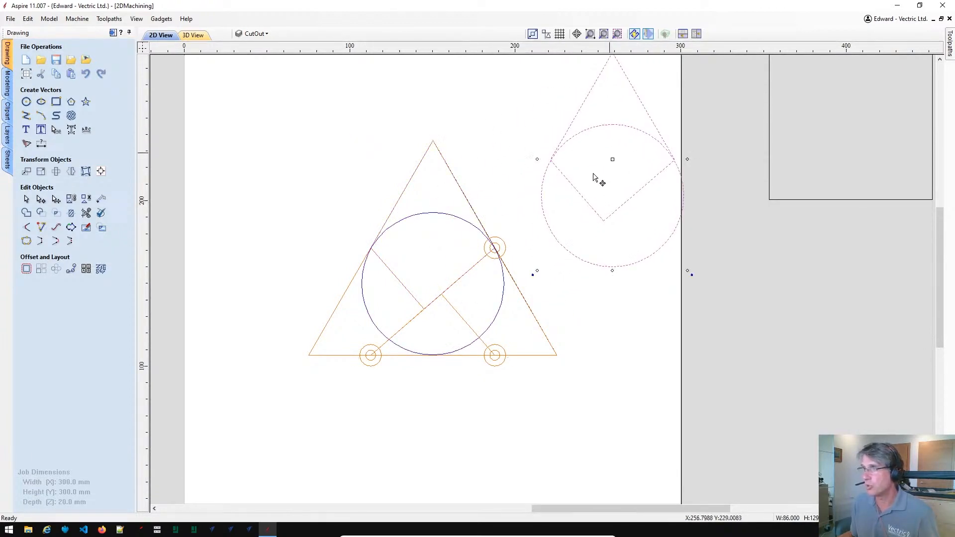
pyautogui.click(530, 316)
pyautogui.click(534, 315)
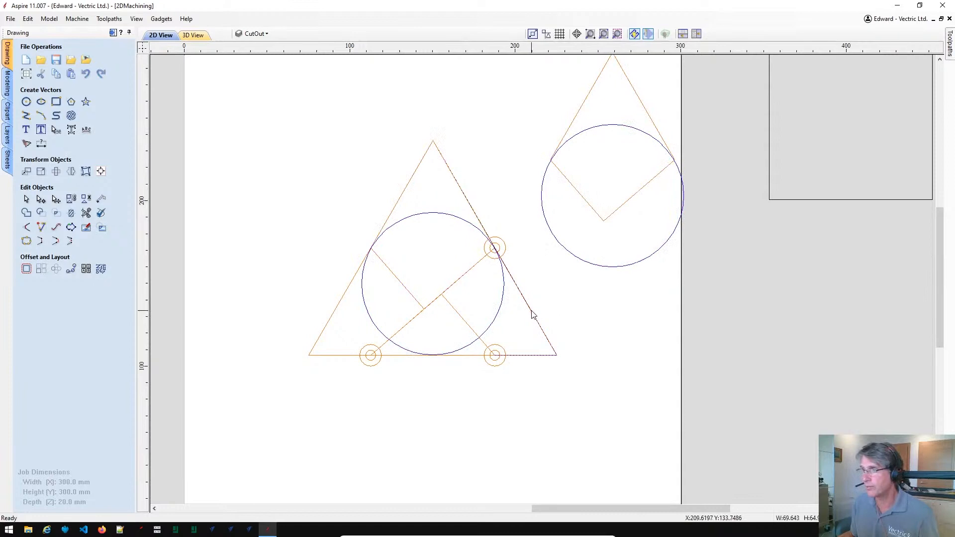
pyautogui.keyDown('shift'); pyautogui.click(500, 313); pyautogui.keyUp('shift')
pyautogui.press('Escape')
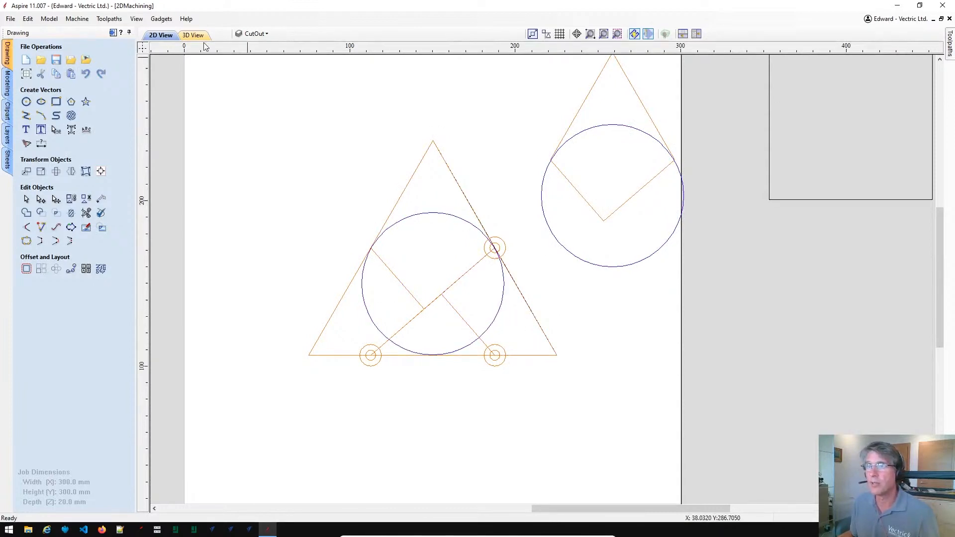
# - Make Parts the active layer and leave the copied part and circle deselected
pyautogui.click(246, 35)
pyautogui.click(282, 60)
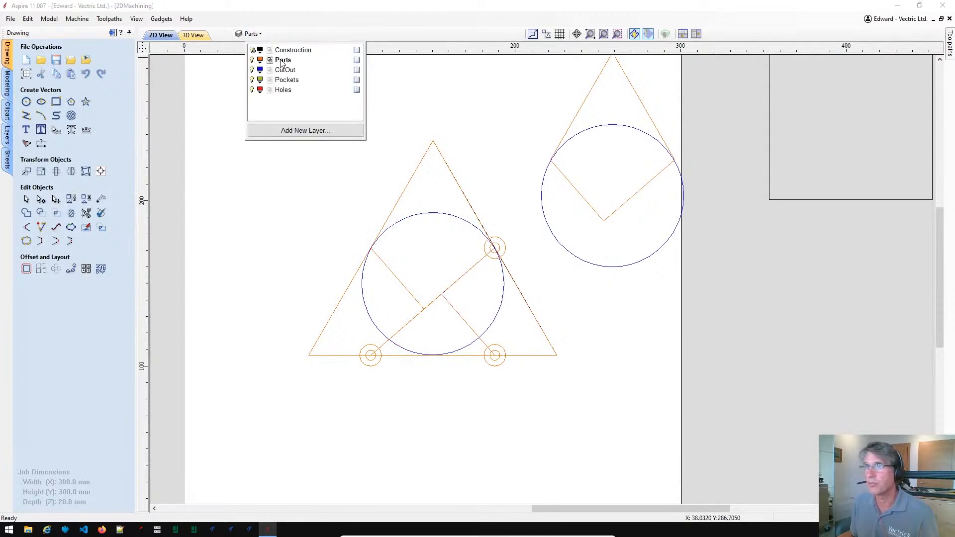
pyautogui.click(651, 274)
pyautogui.click(607, 218)
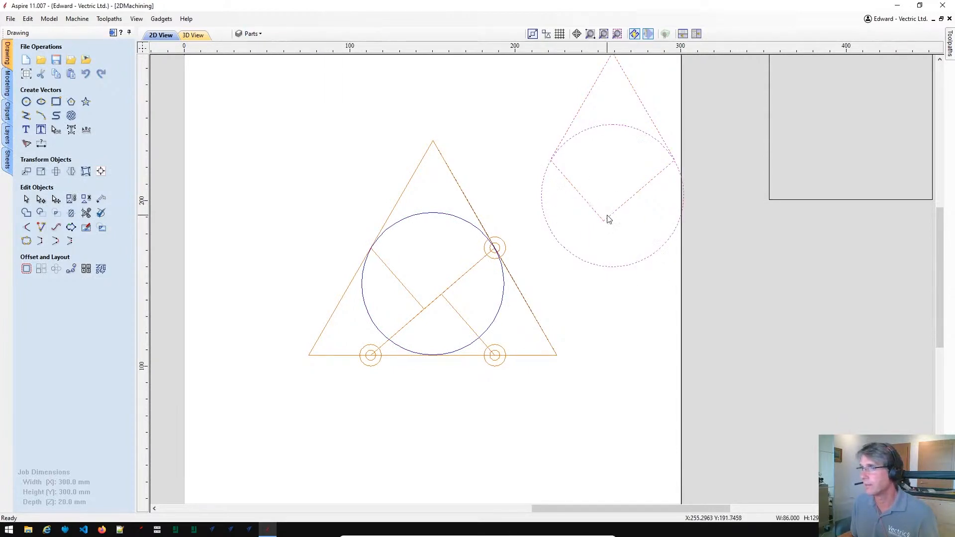
pyautogui.rightClick(608, 217)
pyautogui.click(531, 283)
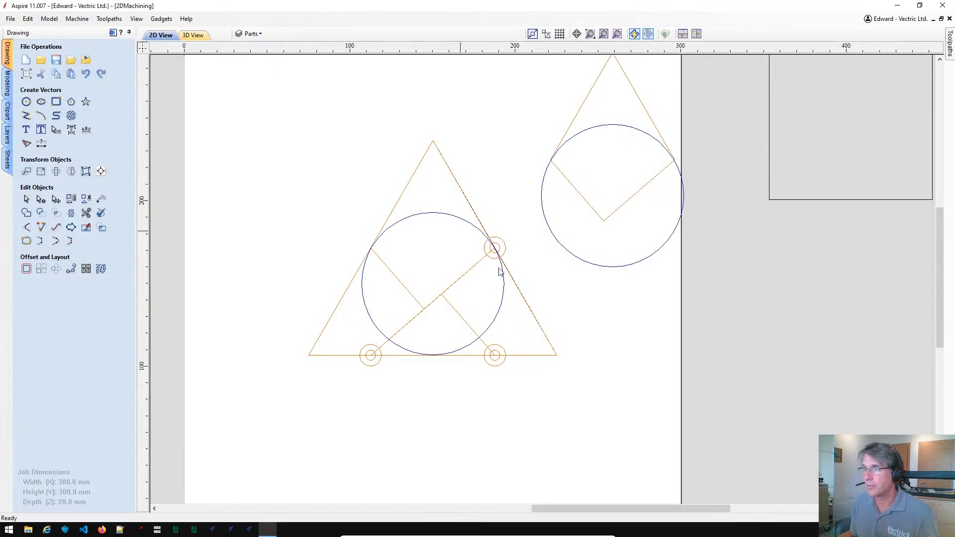
# - Copy the triangle's lower-right part together with the circle outward, below and right of the triangle
pyautogui.click(522, 298)
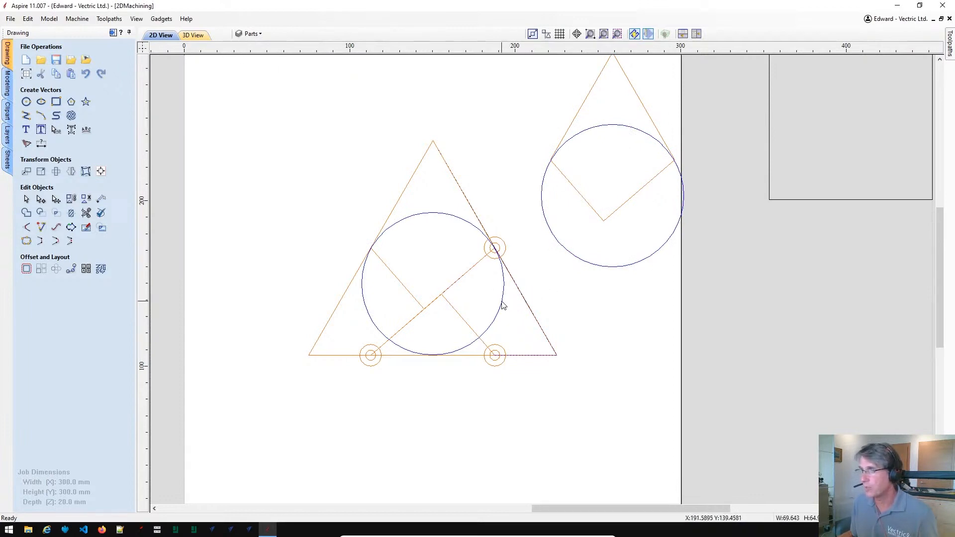
pyautogui.keyDown('shift'); pyautogui.click(501, 305); pyautogui.keyUp('shift')
pyautogui.keyDown('ctrl'); pyautogui.moveTo(501, 301); pyautogui.dragTo(708, 398); pyautogui.keyUp('ctrl')
# - Copy the triangle's bottom middle part together with the circle to the space below the triangle
pyautogui.click(477, 356)
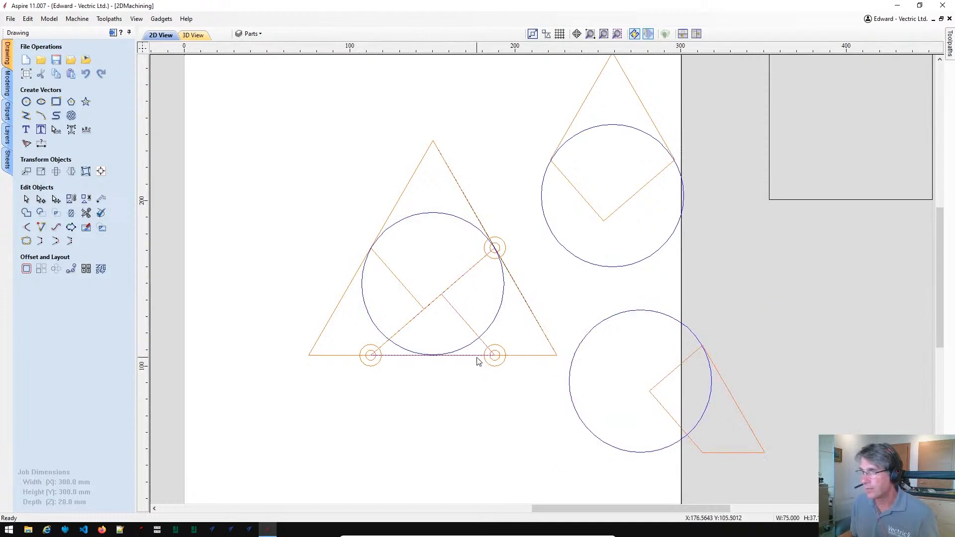
pyautogui.keyDown('shift'); pyautogui.click(470, 348); pyautogui.keyUp('shift')
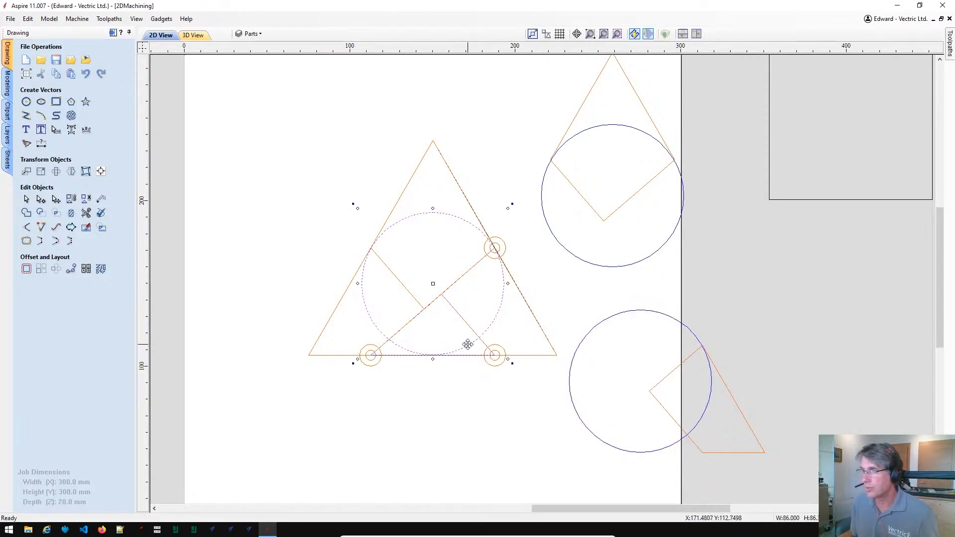
pyautogui.keyDown('ctrl'); pyautogui.moveTo(469, 349); pyautogui.dragTo(459, 501); pyautogui.keyUp('ctrl')
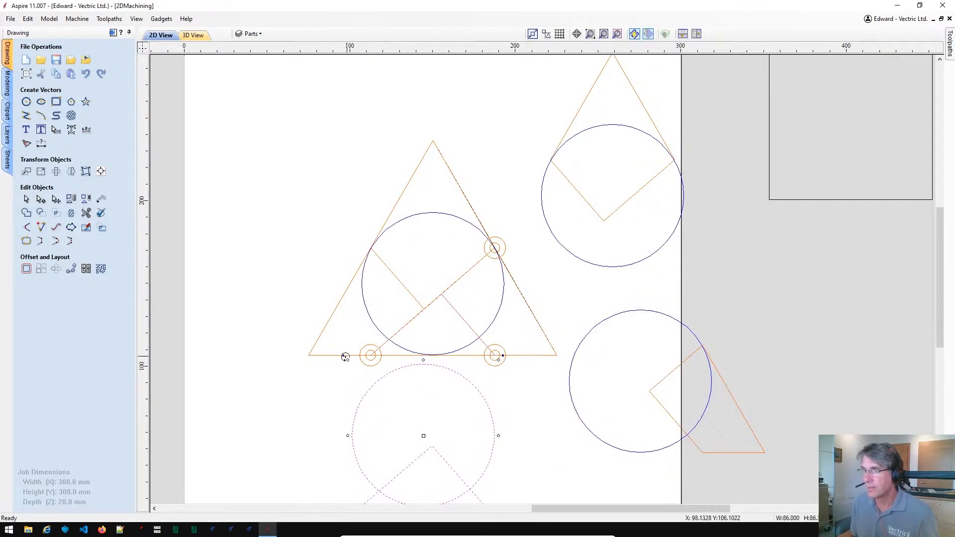
# - Copy the triangle's lower-left part together with the circle to the space above and left of the triangle
pyautogui.click(329, 356)
pyautogui.keyDown('shift'); pyautogui.click(374, 325); pyautogui.keyUp('shift')
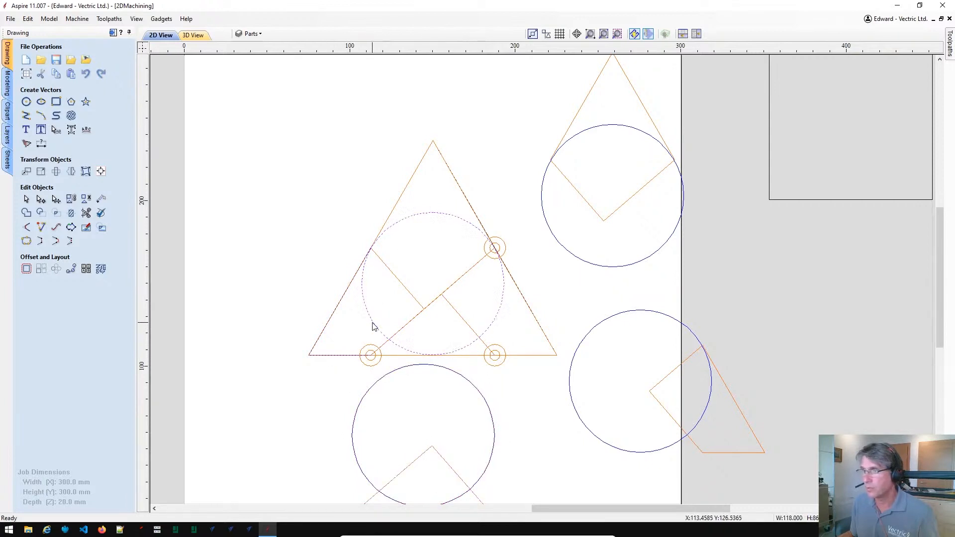
pyautogui.keyDown('ctrl'); pyautogui.moveTo(372, 323); pyautogui.dragTo(238, 196); pyautogui.keyUp('ctrl')
pyautogui.click(280, 335)
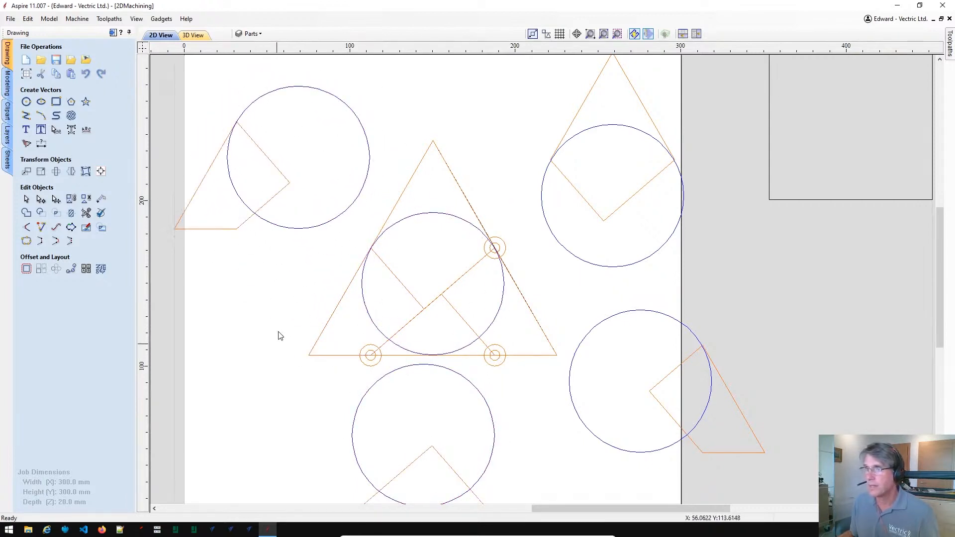
# - Trim the circle on all four copied parts so only the arc inside each part's outline is left
pyautogui.click(86, 213)
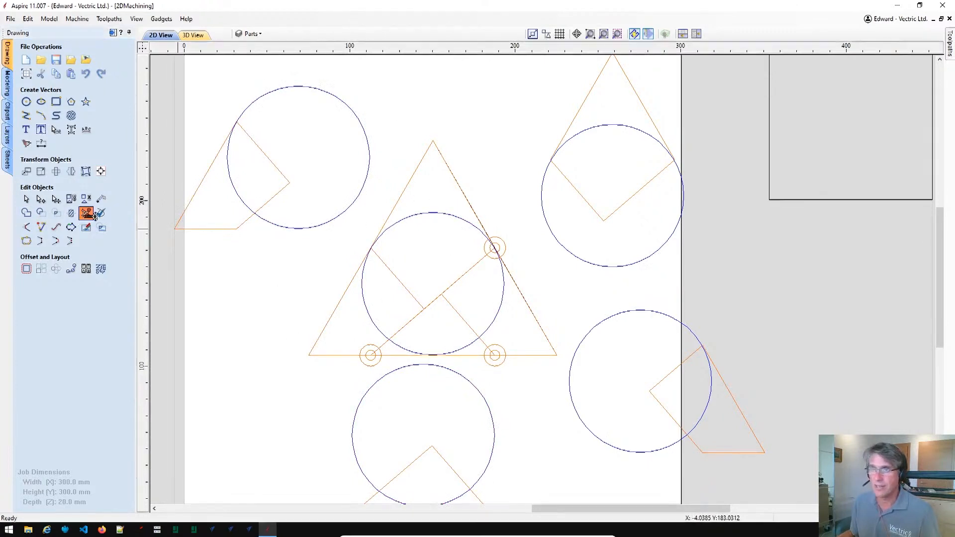
pyautogui.click(331, 92)
pyautogui.click(591, 266)
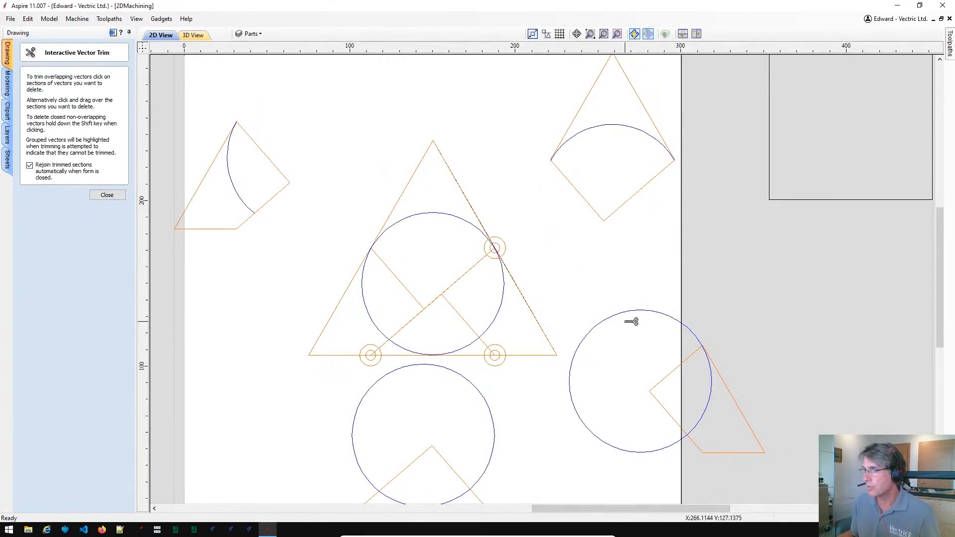
pyautogui.click(626, 311)
pyautogui.click(496, 431)
pyautogui.scroll(-3, 502, 433)
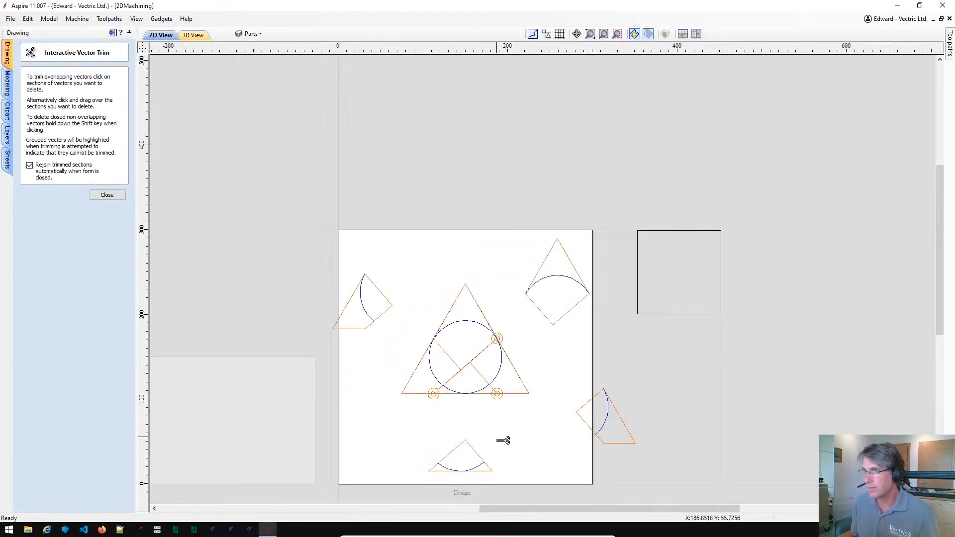
pyautogui.press('Escape')
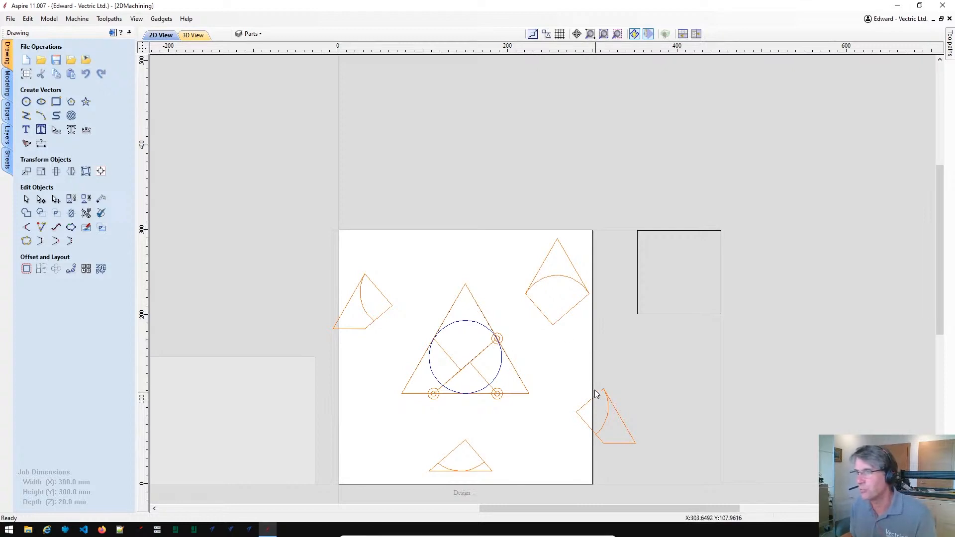
# - Mirror the upper-left part copy and its arc both horizontally and vertically to turn it 180 degrees
pyautogui.moveTo(293, 247); pyautogui.dragTo(404, 357)
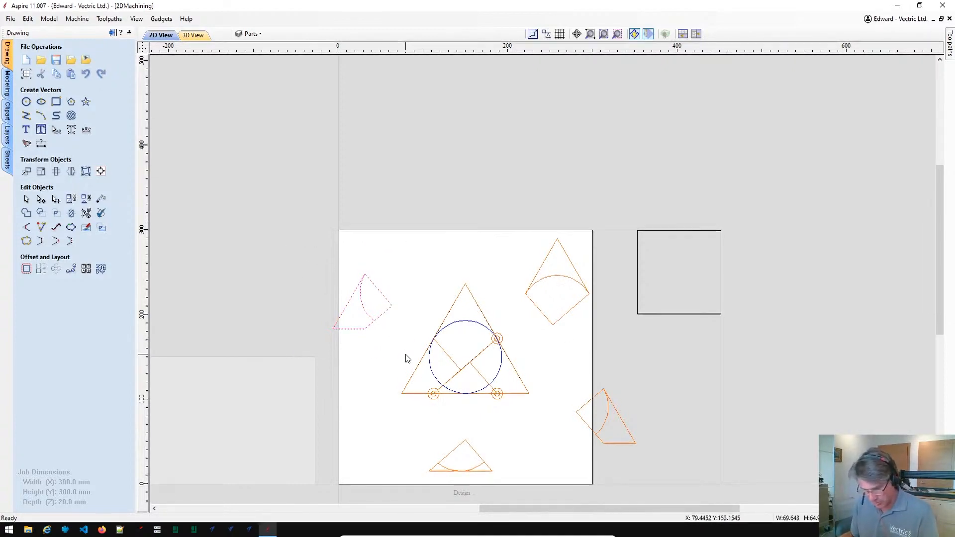
pyautogui.press('h')
pyautogui.press('v')
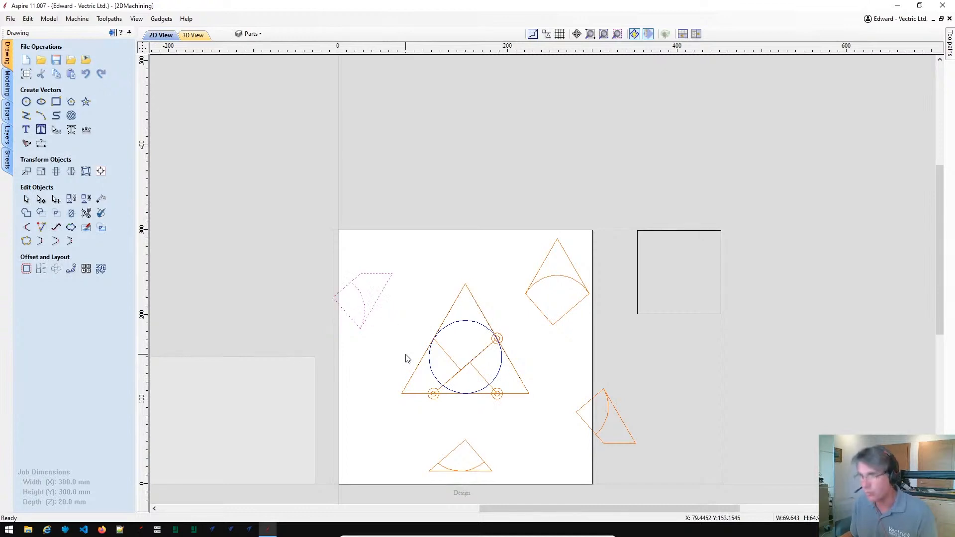
pyautogui.click(574, 381)
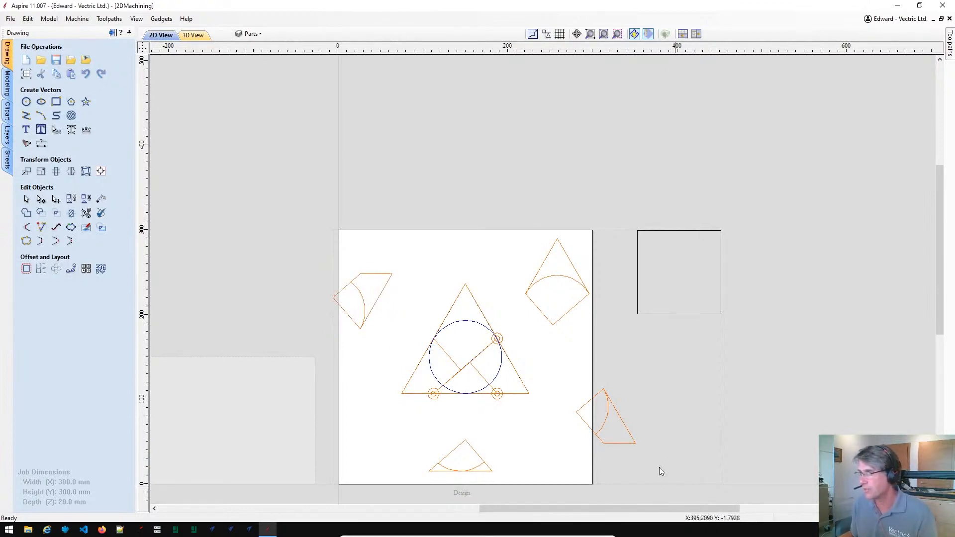
# - Mirror the lower-right part copy and its arc both horizontally and vertically to turn it 180 degrees
pyautogui.moveTo(564, 369); pyautogui.dragTo(649, 455)
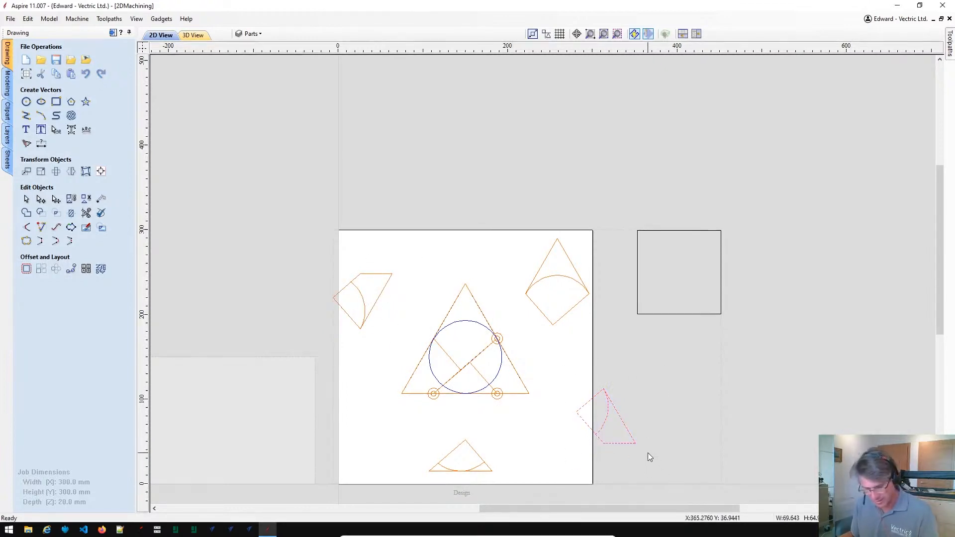
pyautogui.press('h')
pyautogui.press('v')
pyautogui.scroll(1, 646, 452)
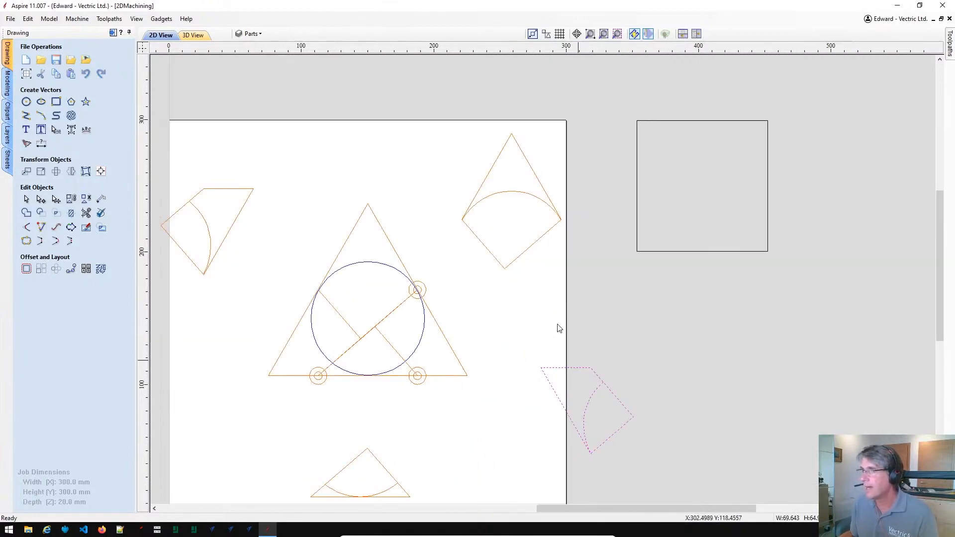
# - Move the copy of the triangle's top part together with its arc to the empty space below the black square
pyautogui.scroll(-1, 554, 306)
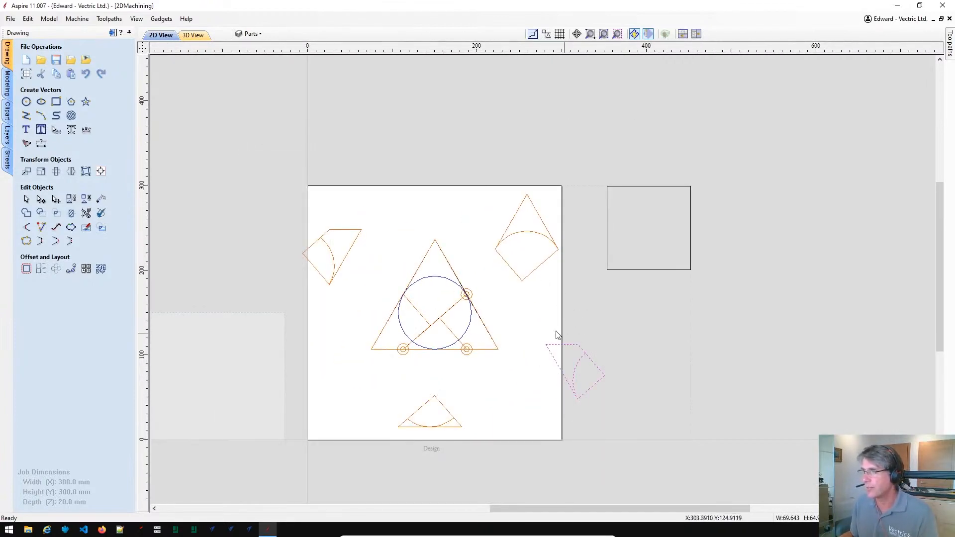
pyautogui.click(555, 331)
pyautogui.moveTo(473, 172); pyautogui.dragTo(578, 298)
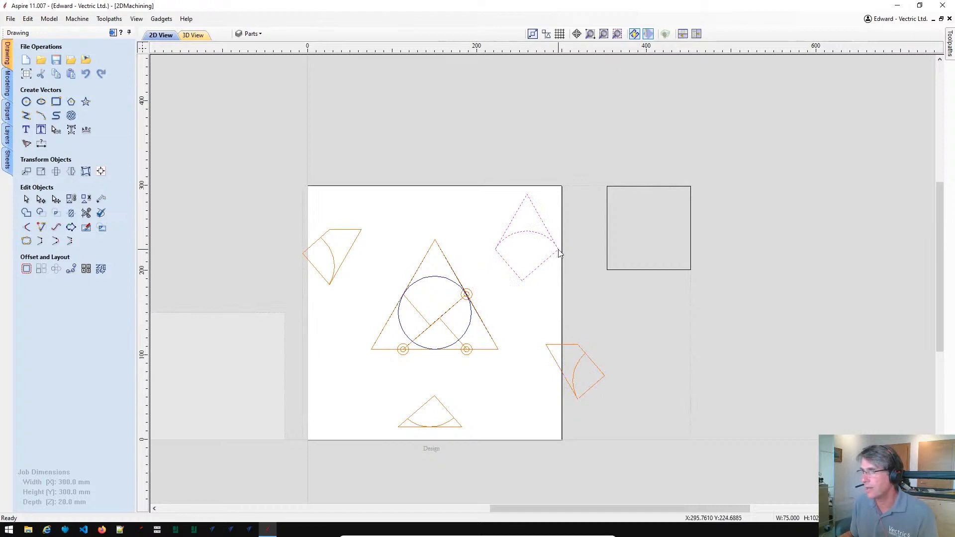
pyautogui.click(554, 253)
pyautogui.moveTo(556, 262); pyautogui.dragTo(678, 385)
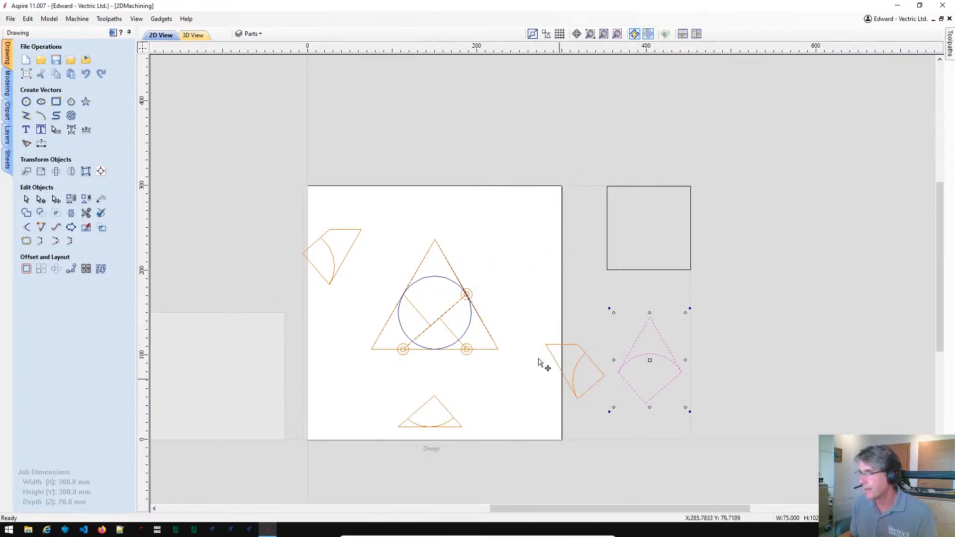
# - Snap the turned lower-right part copy with its arc against the upper right edge of the top part copy
pyautogui.moveTo(531, 328); pyautogui.dragTo(683, 373)
pyautogui.click(578, 398)
pyautogui.scroll(5, 689, 377)
pyautogui.click(686, 380)
pyautogui.scroll(5, 680, 367)
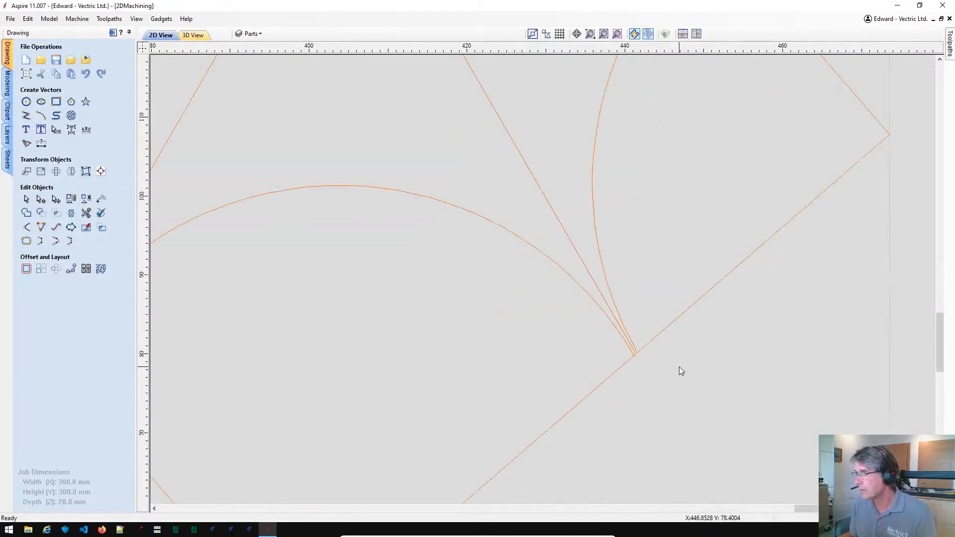
pyautogui.scroll(-3, 672, 413)
pyautogui.scroll(-5, 390, 307)
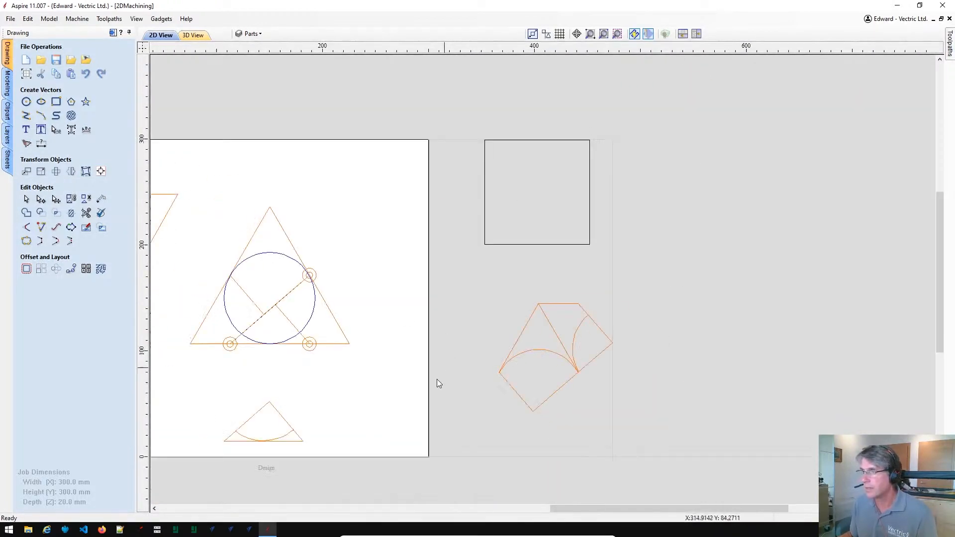
# - Move the upper-left part copy with its arc against the free upper left edge of the top part copy
pyautogui.scroll(-2, 196, 218)
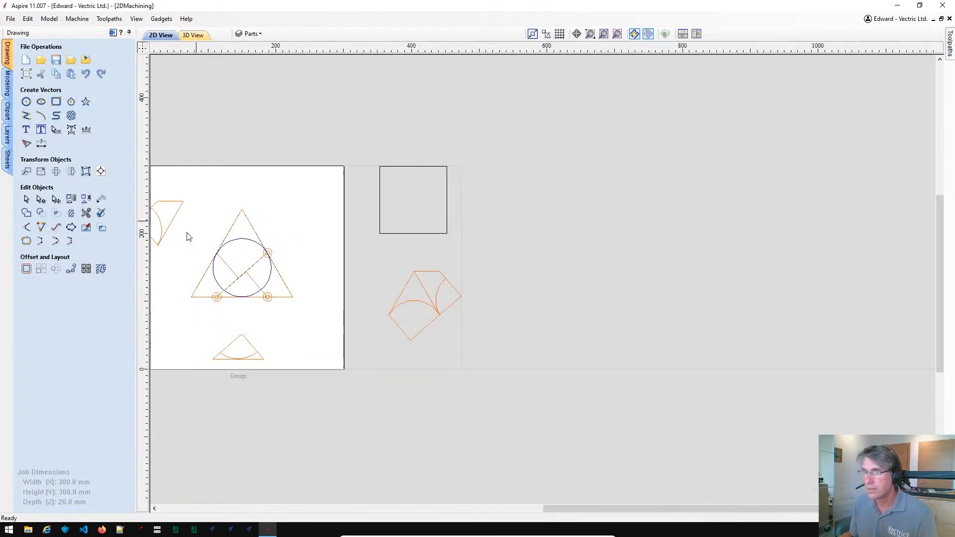
pyautogui.moveTo(184, 260); pyautogui.dragTo(263, 277, button='middle')
pyautogui.moveTo(215, 196); pyautogui.dragTo(277, 263)
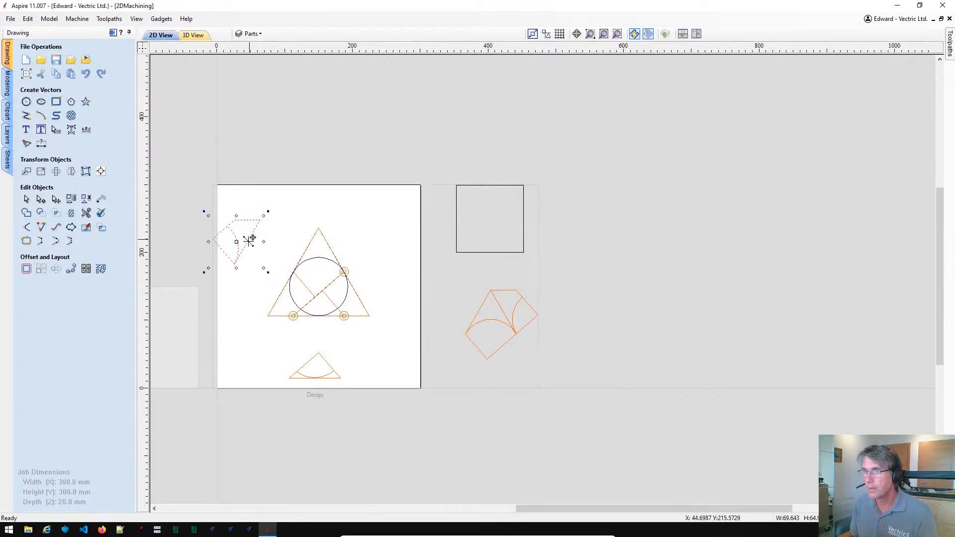
pyautogui.moveTo(261, 224); pyautogui.dragTo(494, 293)
pyautogui.click(477, 361)
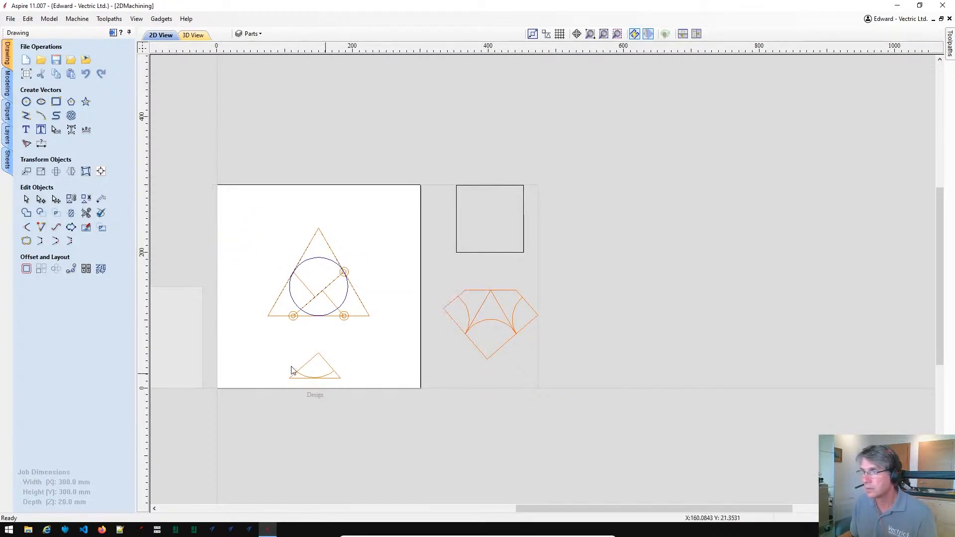
# - Move the small triangular part copy with its arc onto the horizontal edge above the joined parts to complete the square
pyautogui.click(339, 380)
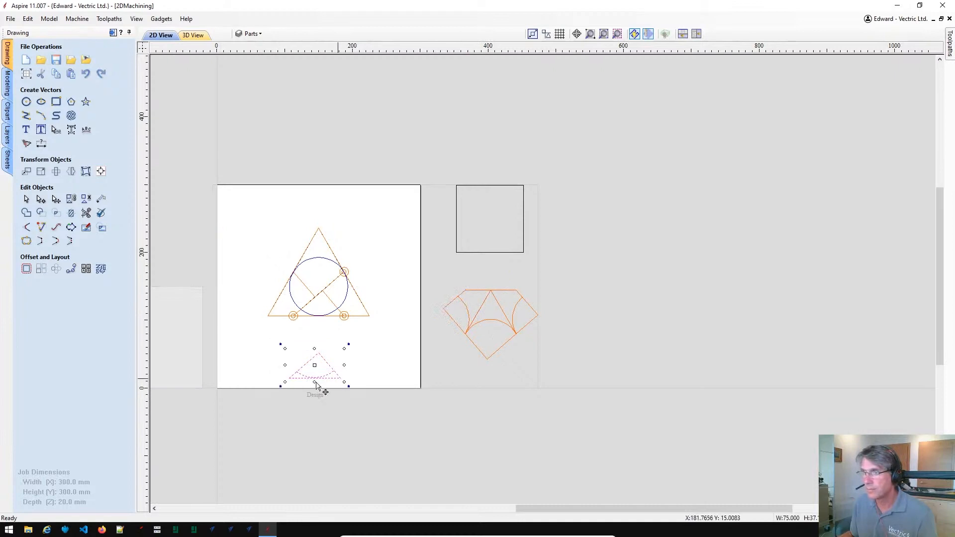
pyautogui.moveTo(293, 375); pyautogui.dragTo(470, 296)
pyautogui.scroll(5, 493, 270)
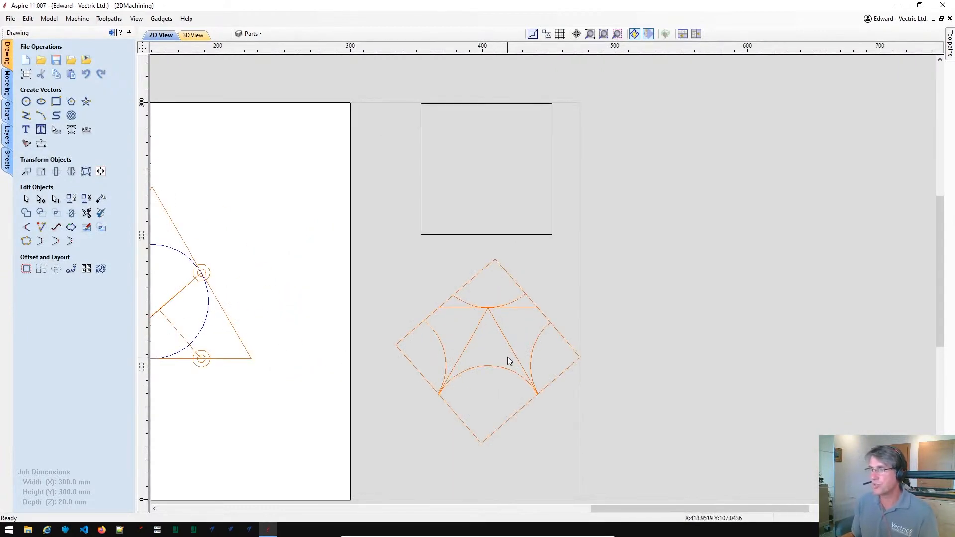
# - Examine how the circle's arcs fall across the four parts assembled as a square
pyautogui.click(536, 239)
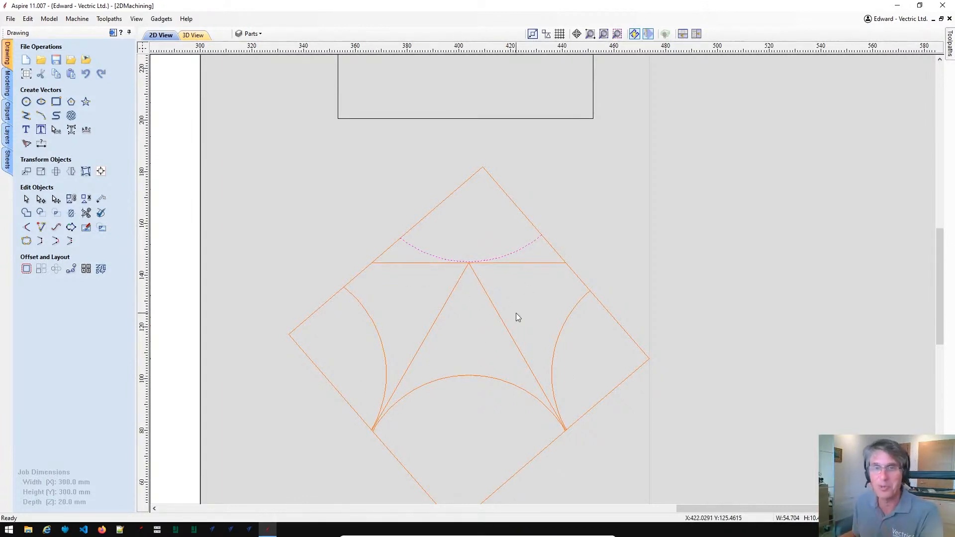
pyautogui.scroll(-3, 516, 314)
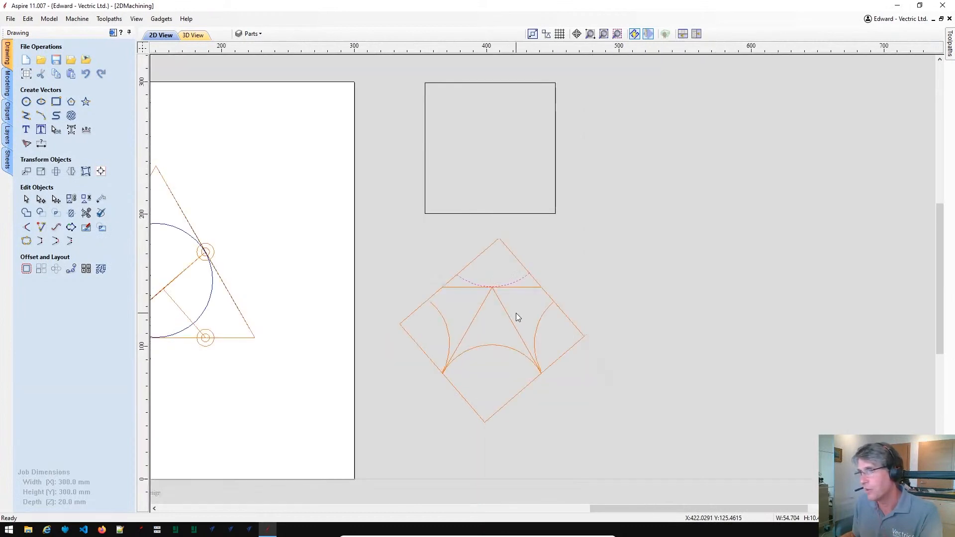
pyautogui.click(516, 312)
pyautogui.scroll(-2, 484, 354)
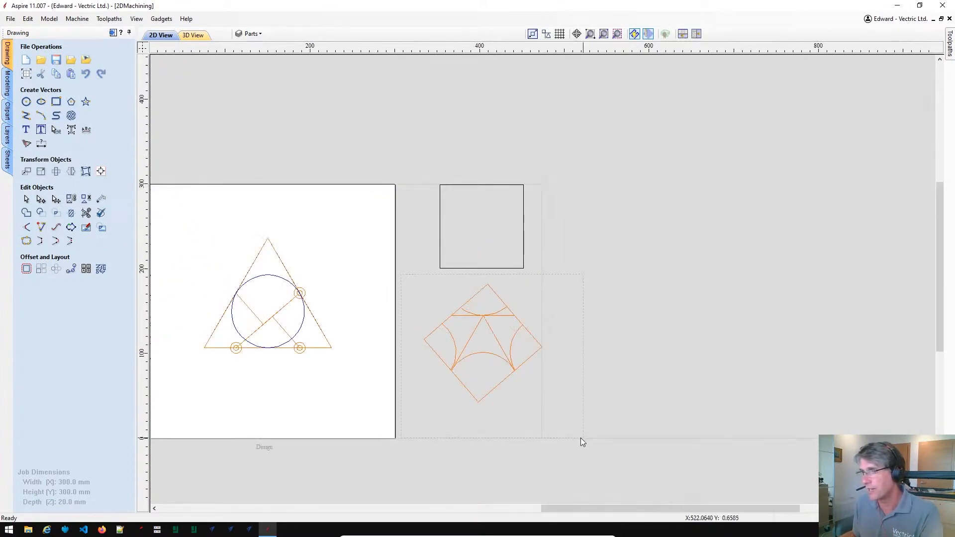
pyautogui.moveTo(581, 439); pyautogui.dragTo(581, 439)
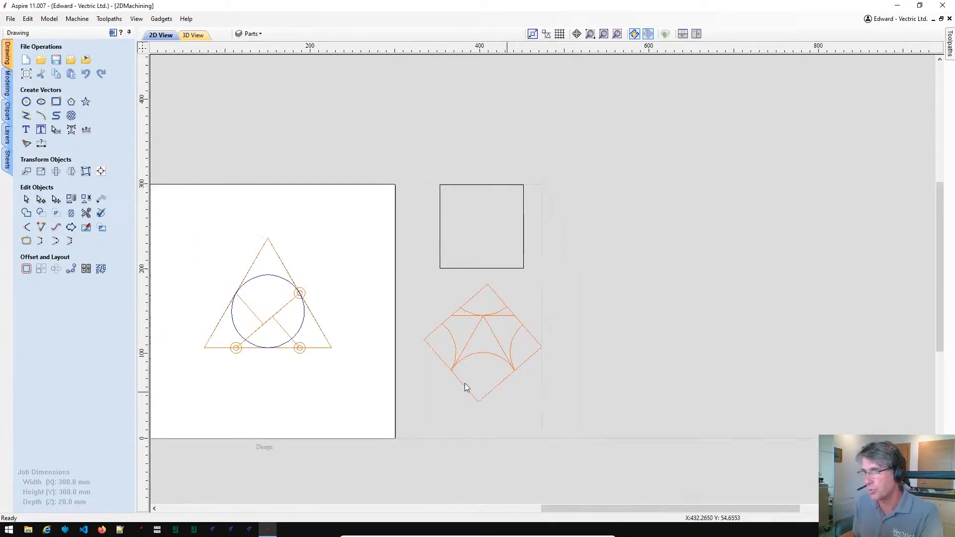
pyautogui.click(339, 369)
pyautogui.scroll(1, 544, 406)
pyautogui.scroll(-2, 542, 408)
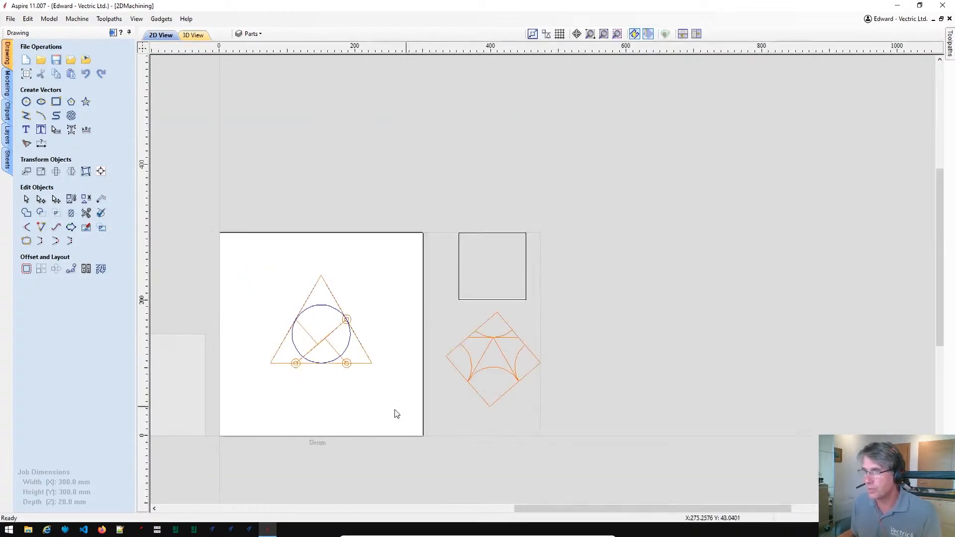
# - Copy the triangle's upper hinge circles to both ends of the square's horizontal joint and to the lower right joint
pyautogui.scroll(1, 455, 337)
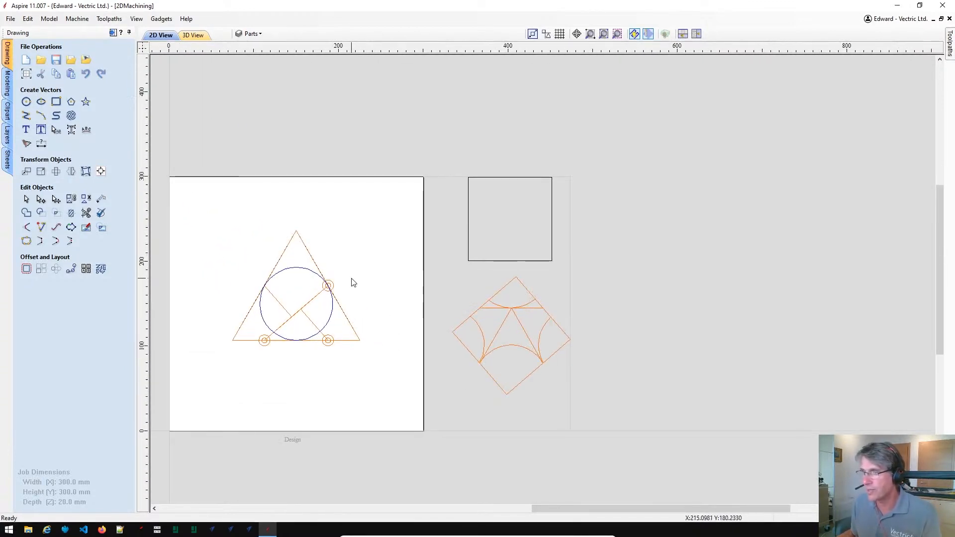
pyautogui.scroll(1, 346, 291)
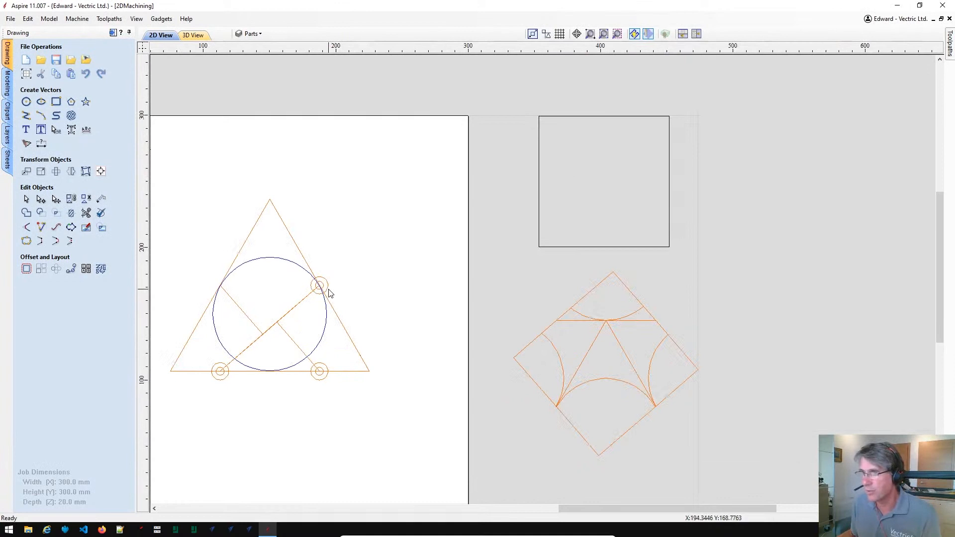
pyautogui.click(326, 289)
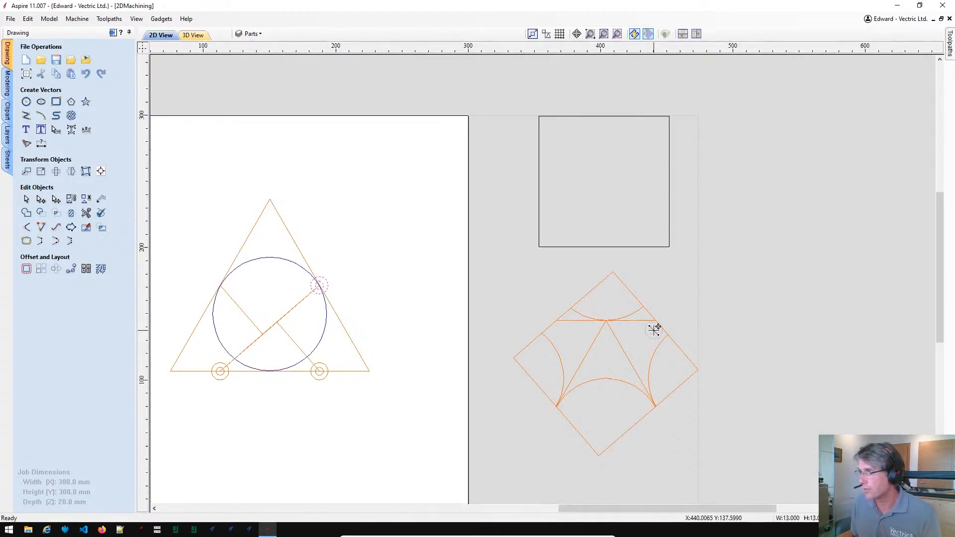
pyautogui.keyDown('ctrl'); pyautogui.moveTo(654, 321); pyautogui.dragTo(558, 321); pyautogui.keyUp('ctrl')
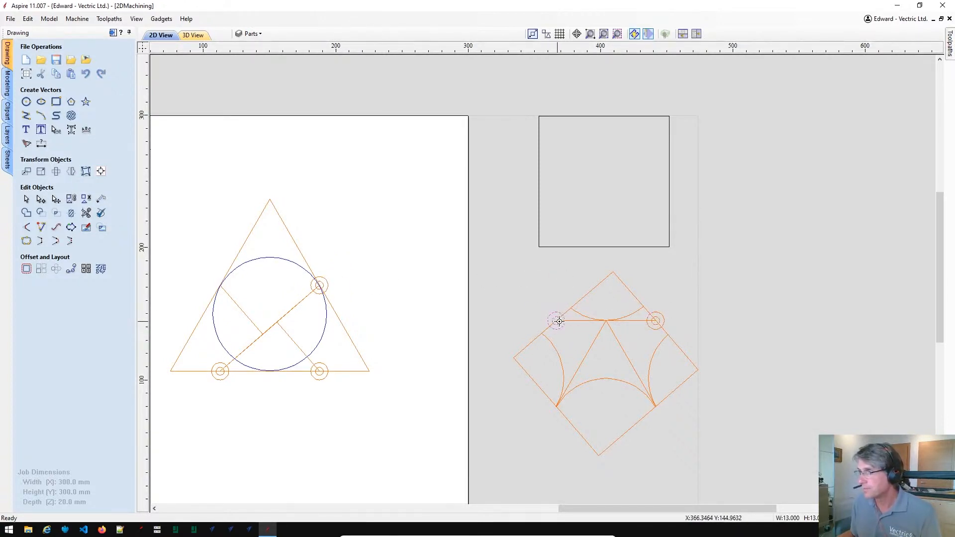
pyautogui.keyDown('ctrl'); pyautogui.moveTo(654, 408); pyautogui.dragTo(654, 408); pyautogui.keyUp('ctrl')
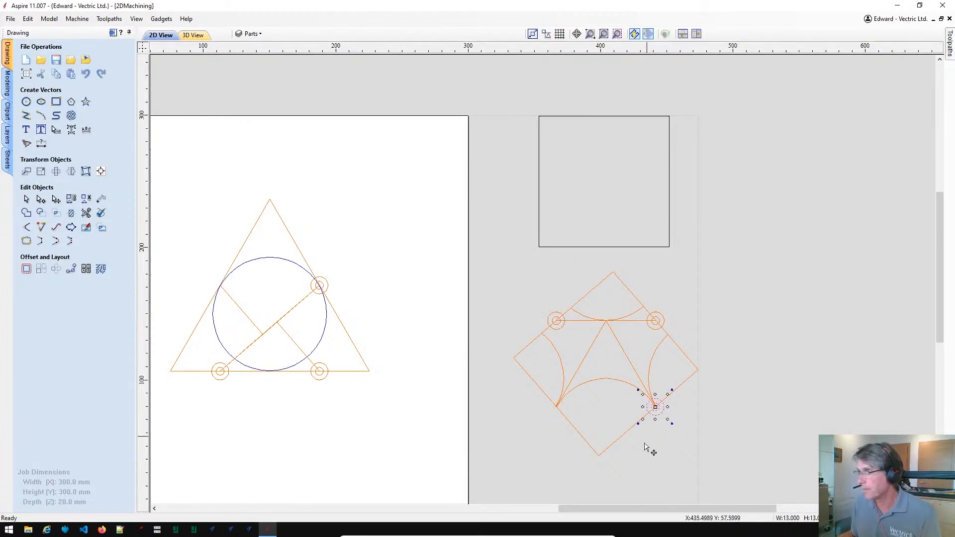
pyautogui.scroll(-3, 640, 446)
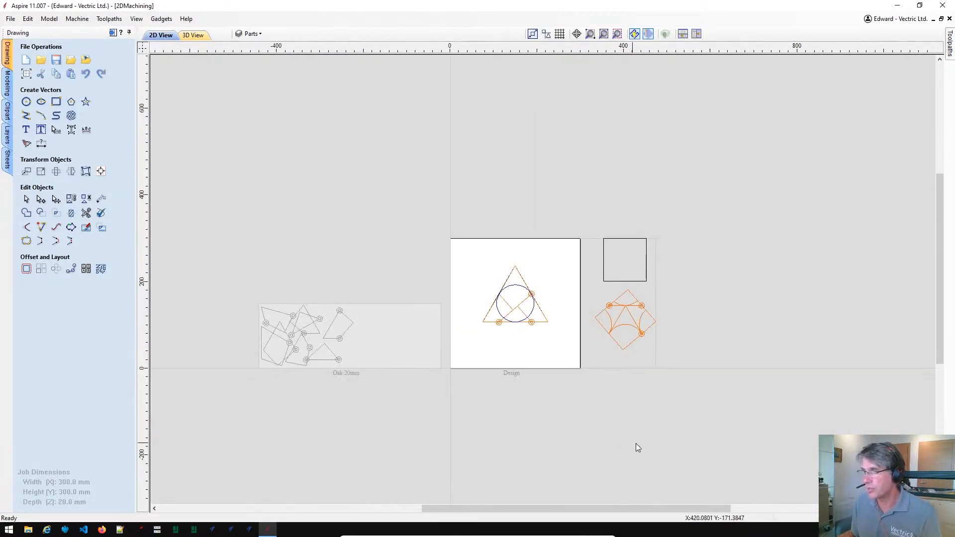
# - Move the circle in the centre of the triangle to the Parts layer
pyautogui.scroll(1, 635, 444)
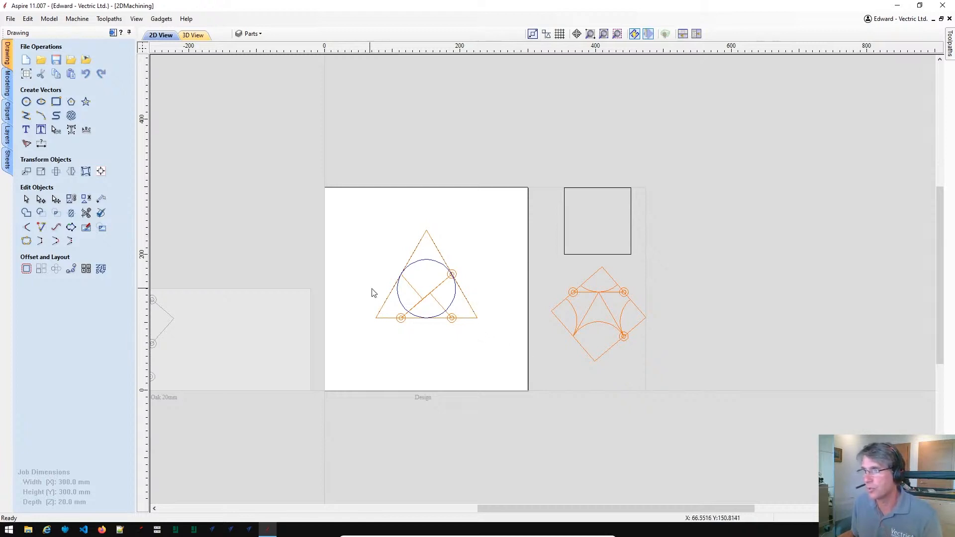
pyautogui.click(453, 303)
pyautogui.rightClick(452, 303)
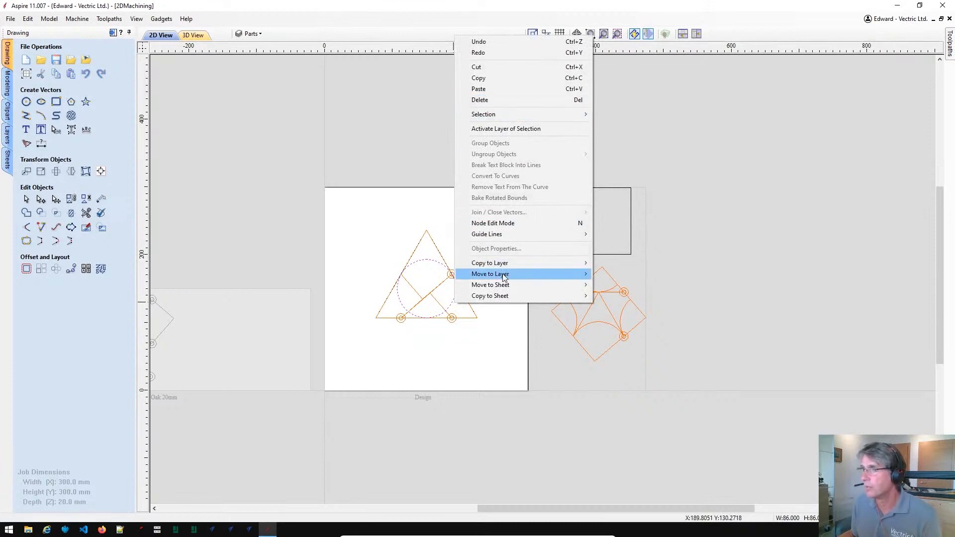
pyautogui.moveTo(507, 275)
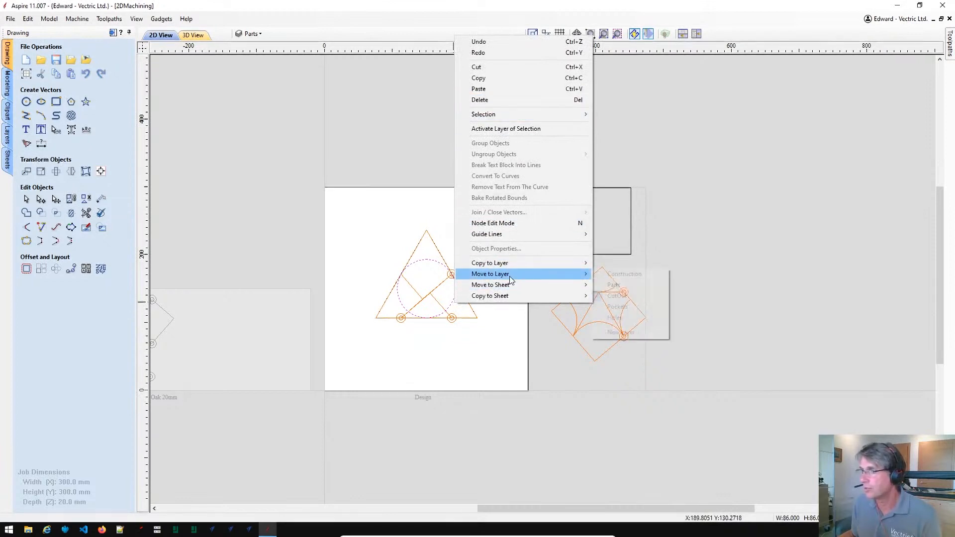
pyautogui.click(623, 285)
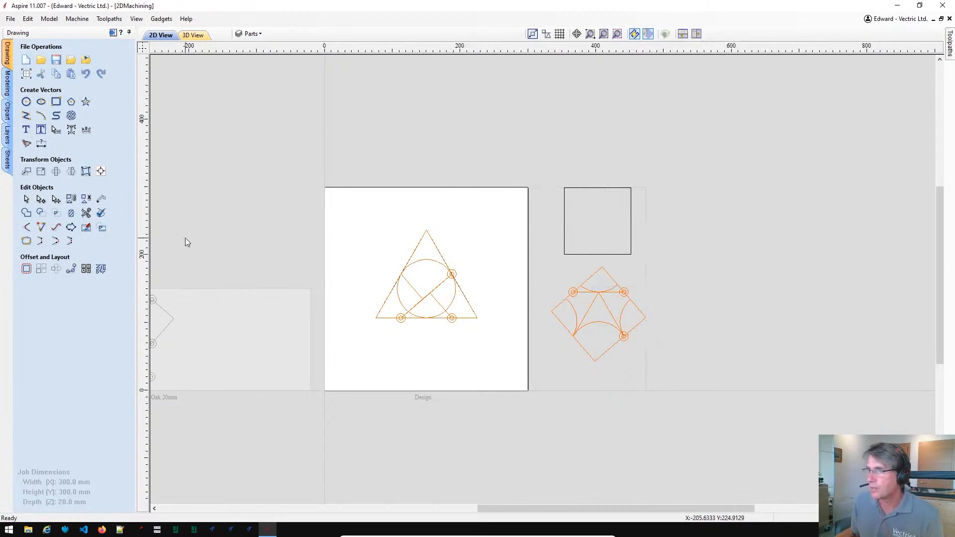
# - Add a new sheet to the job and name it MDF Jigs
pyautogui.click(8, 162)
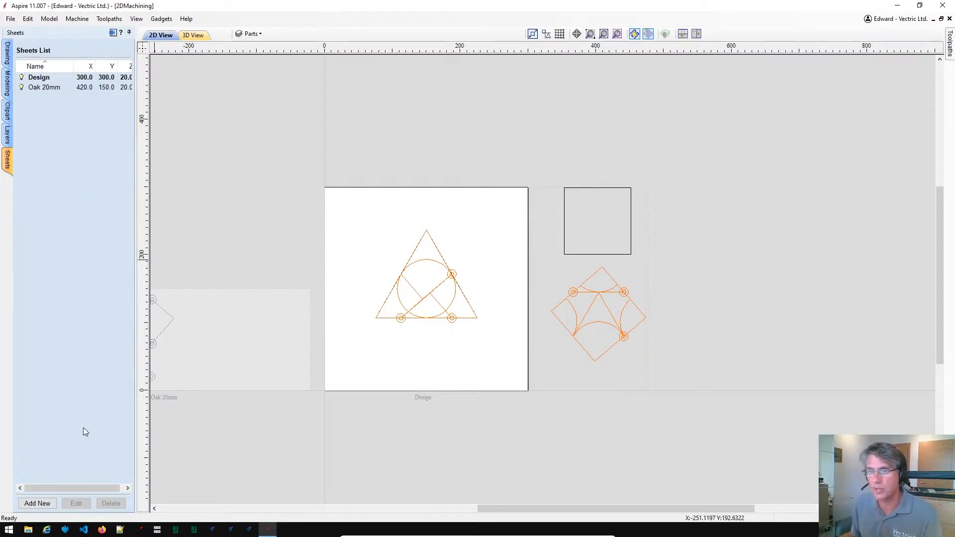
pyautogui.click(47, 506)
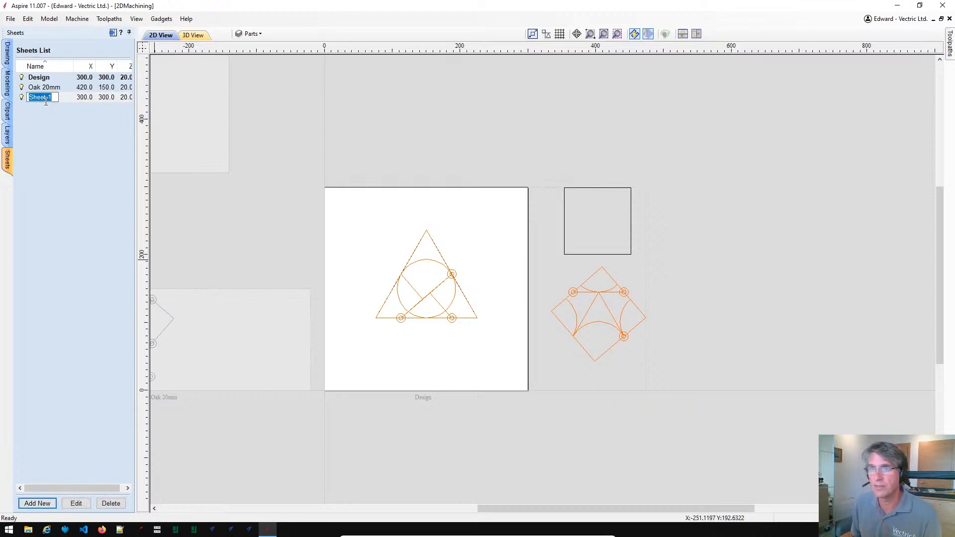
pyautogui.write('m')
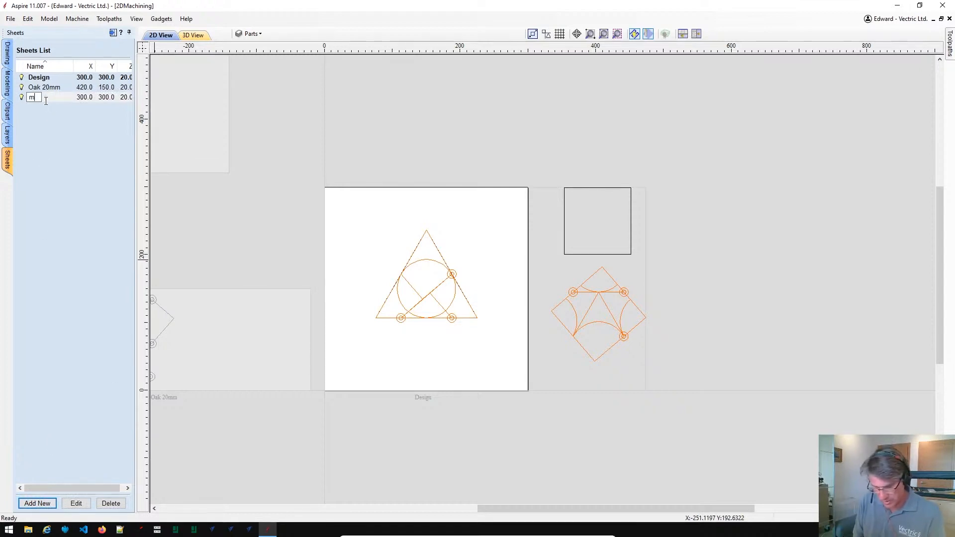
pyautogui.write('df jig')
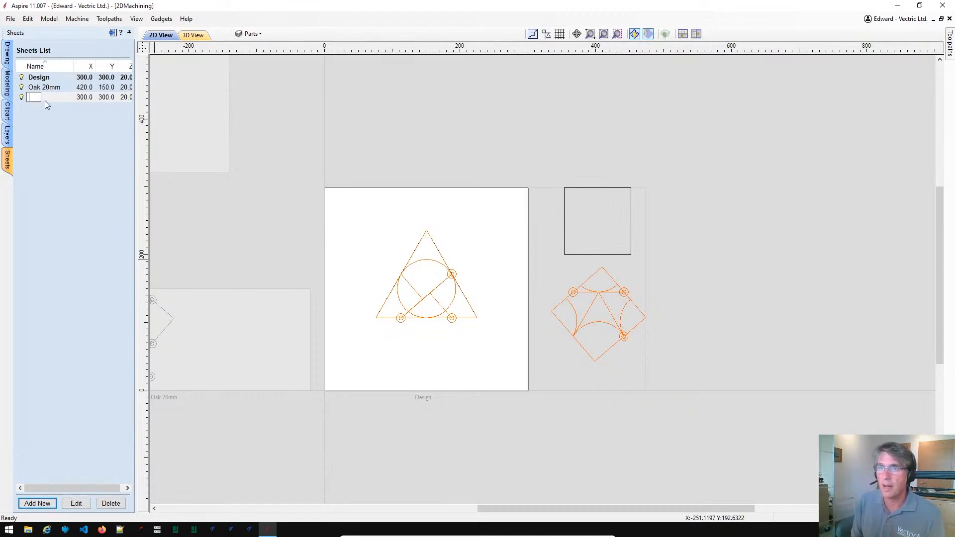
pyautogui.write('m')
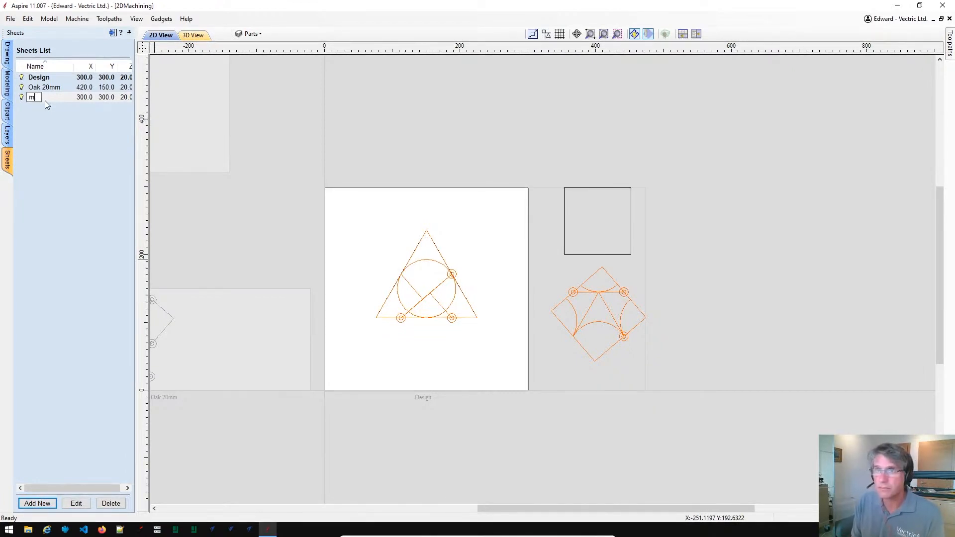
pyautogui.write('DMDF')
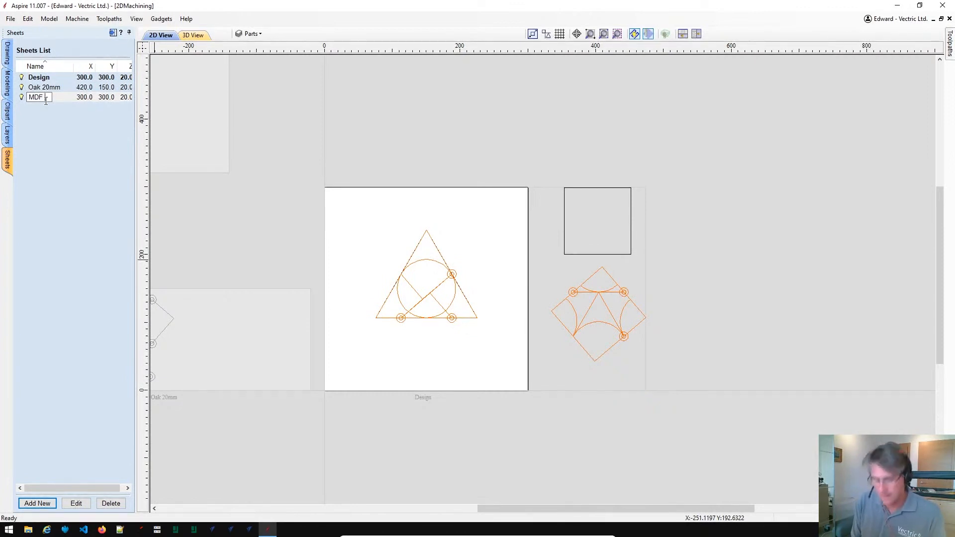
pyautogui.write(' Jigs')
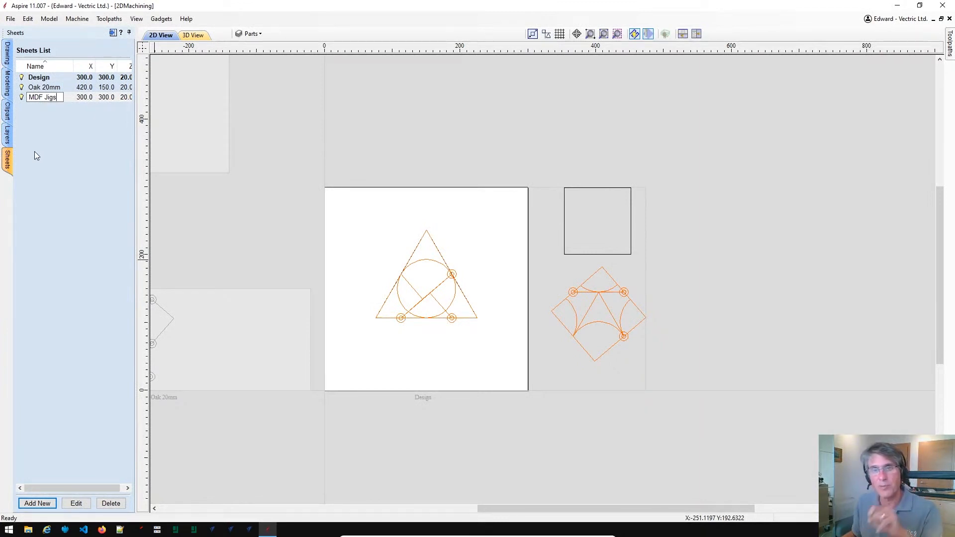
pyautogui.click(42, 180)
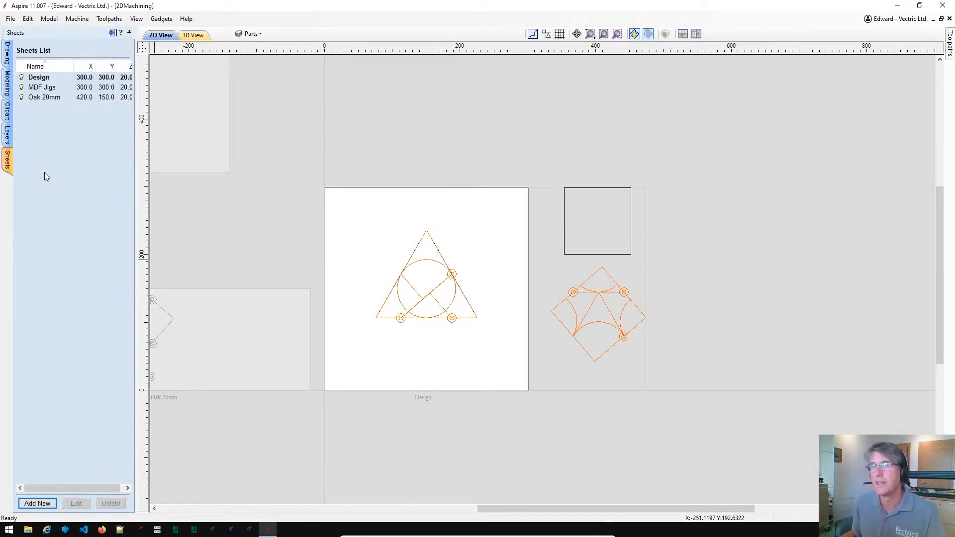
# - Resize the MDF Jigs sheet to a width of 200 mm and a thickness of 12 mm
pyautogui.click(46, 88)
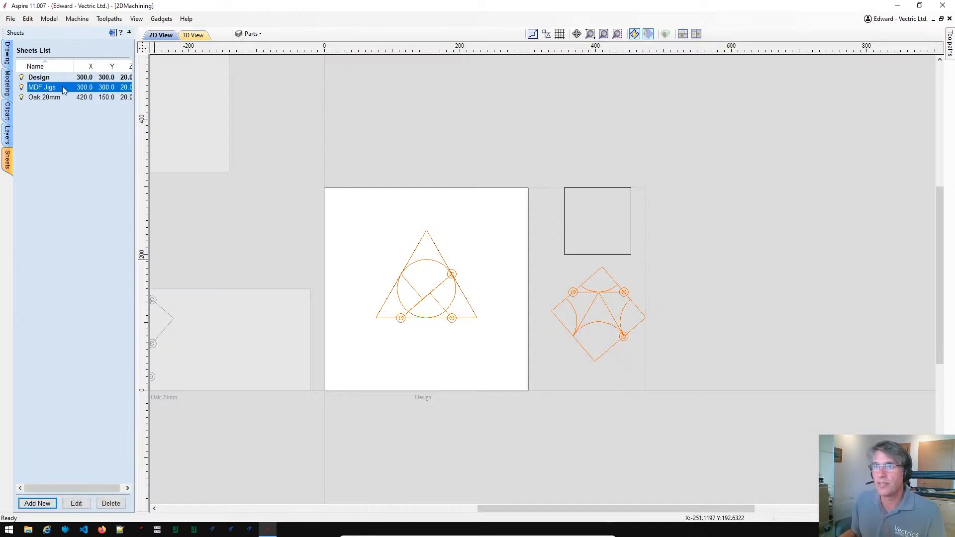
pyautogui.rightClick(78, 92)
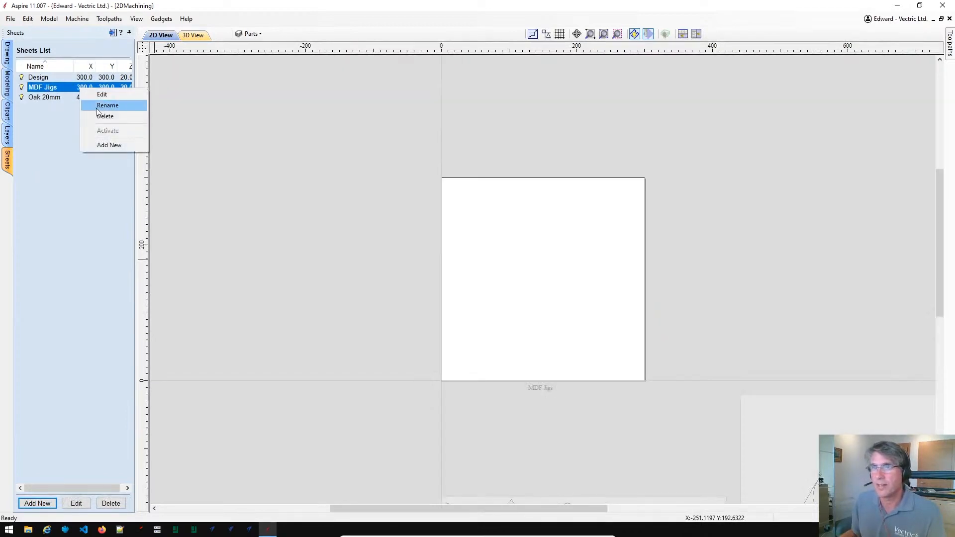
pyautogui.click(100, 94)
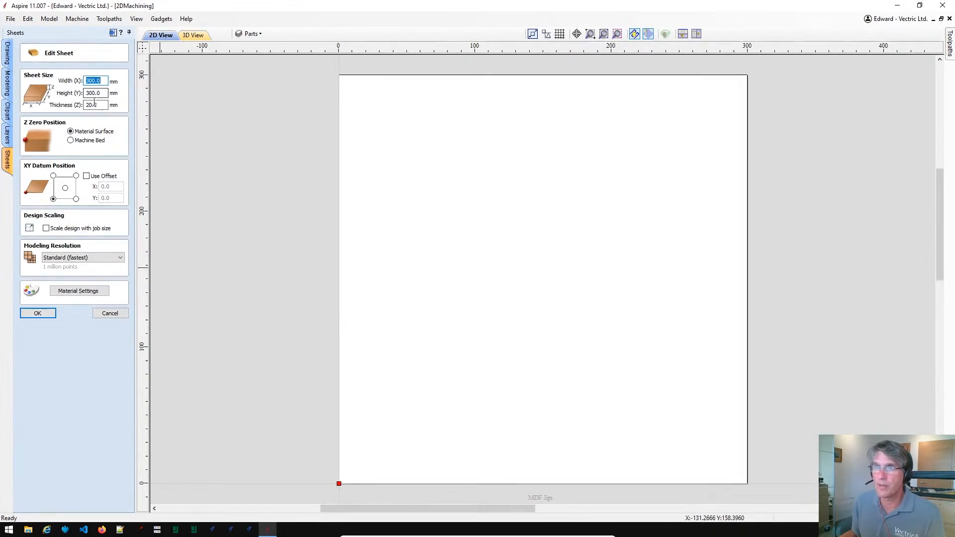
pyautogui.moveTo(103, 104); pyautogui.dragTo(75, 90)
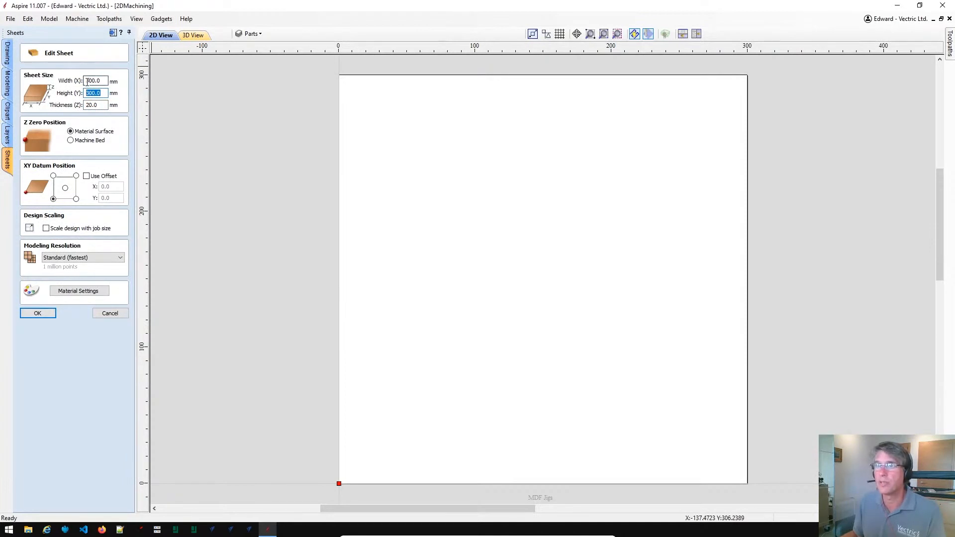
pyautogui.click(87, 81)
pyautogui.press('Delete')
pyautogui.write('2')
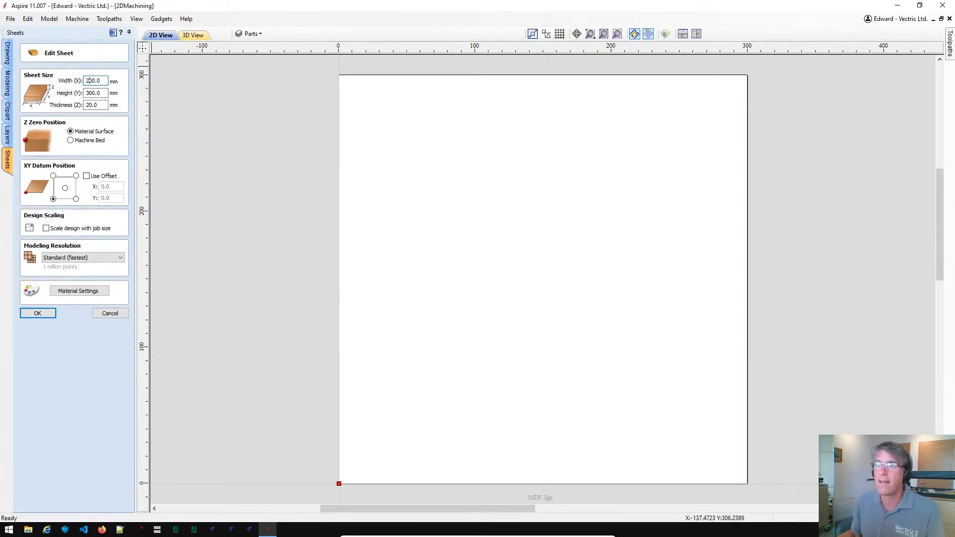
pyautogui.moveTo(99, 106); pyautogui.dragTo(80, 106)
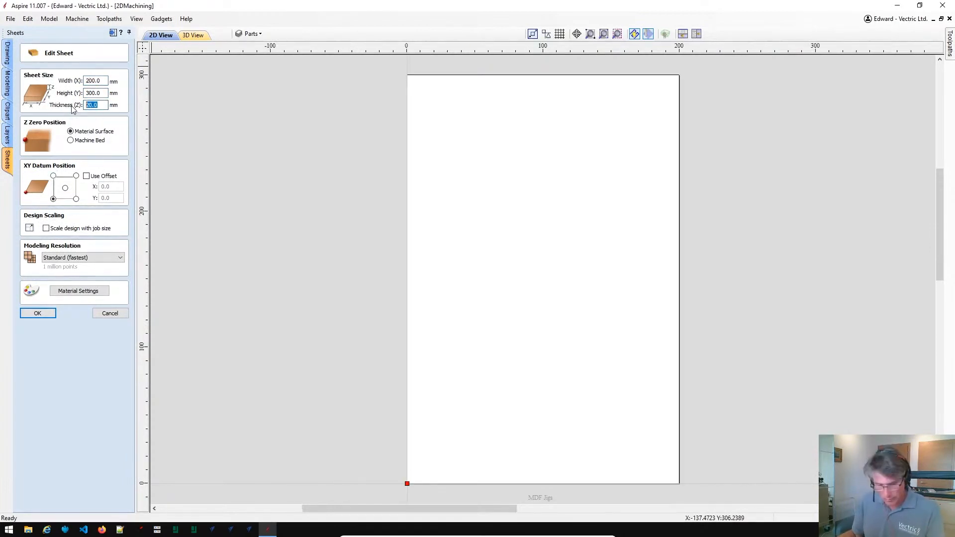
pyautogui.write('12')
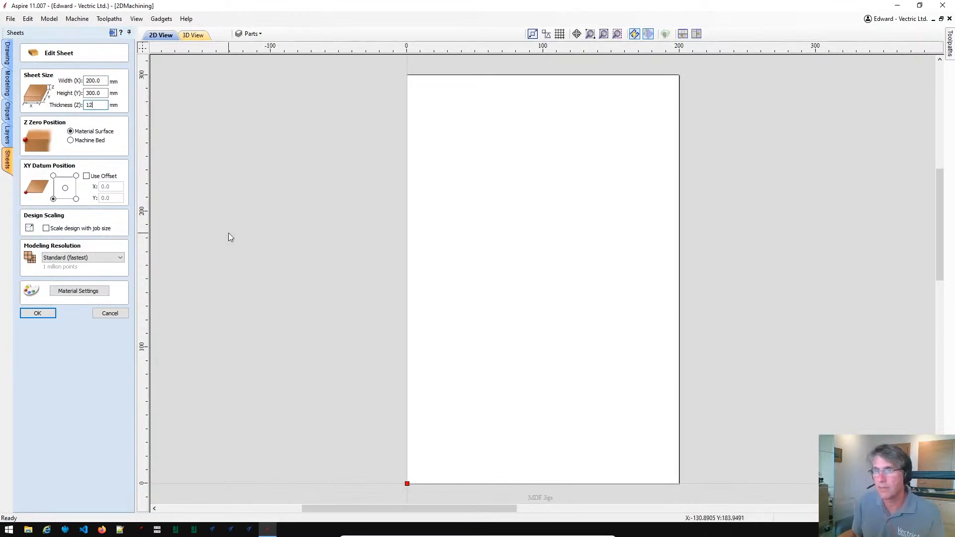
# - Set the MDF Jigs sheet's material appearance to MDF
pyautogui.click(94, 295)
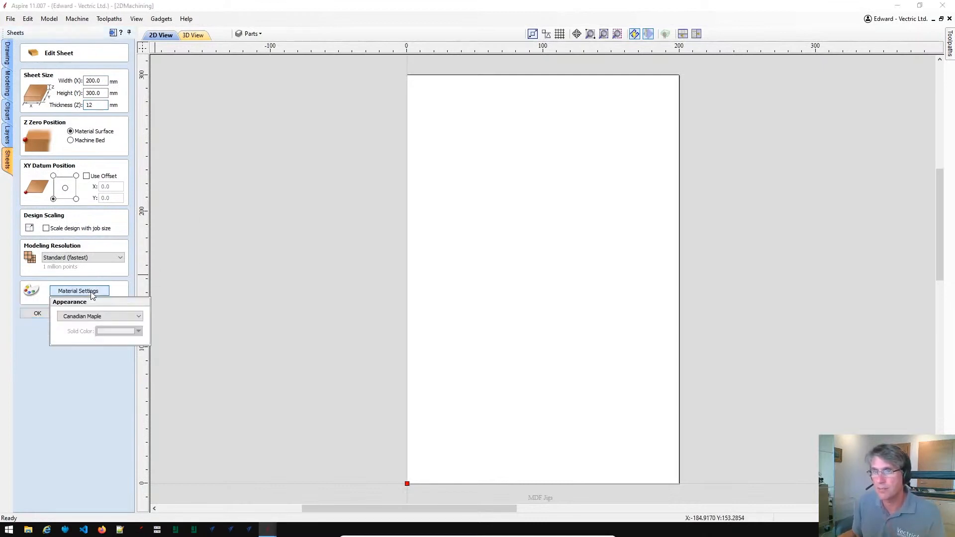
pyautogui.click(99, 318)
pyautogui.scroll(3, 128, 426)
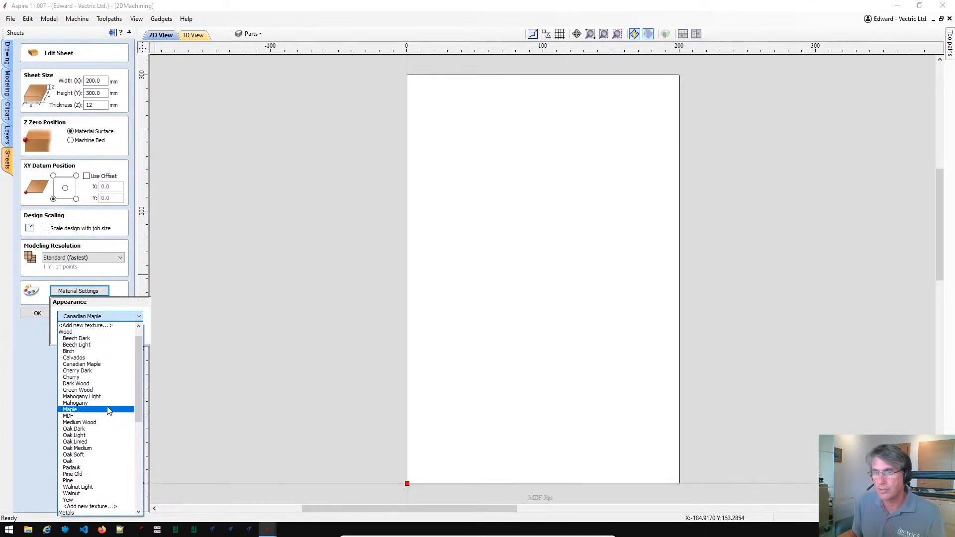
pyautogui.scroll(-4, 101, 419)
pyautogui.scroll(-1, 98, 436)
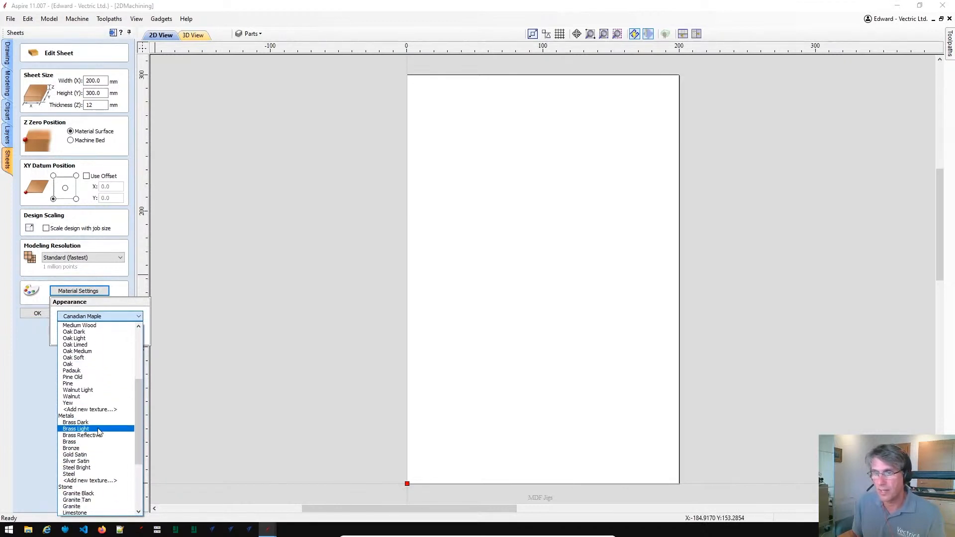
pyautogui.scroll(6, 98, 433)
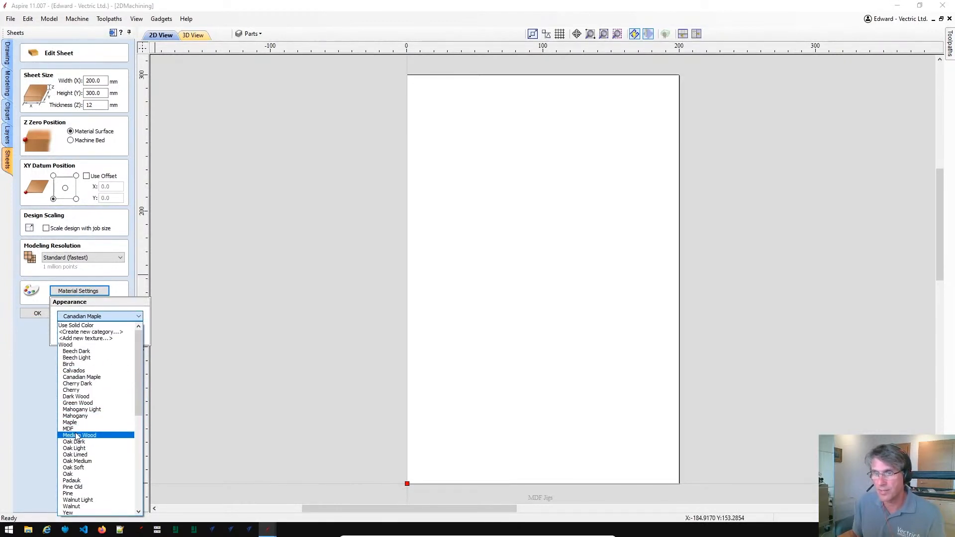
pyautogui.click(69, 429)
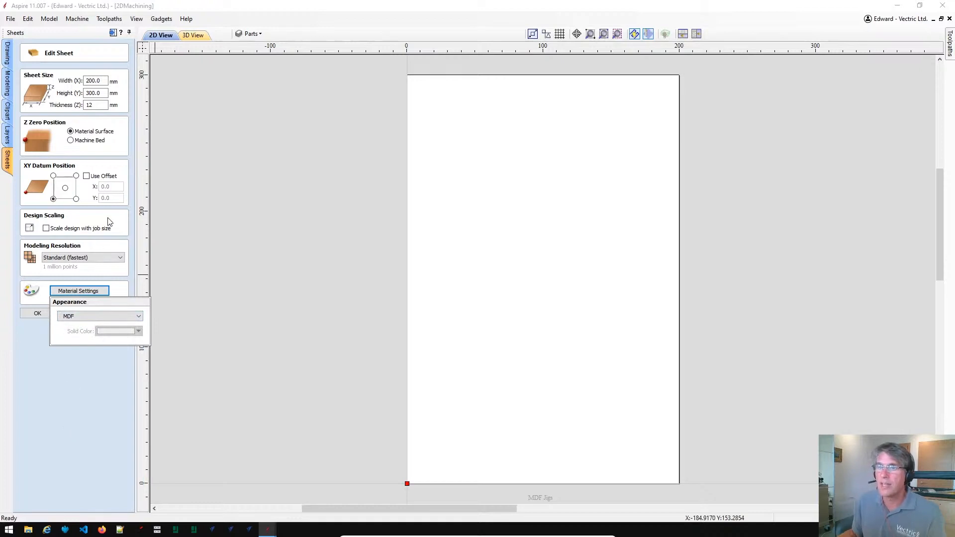
# - Offset the MDF Jigs sheet's XY datum by -15 in X and -15 in Y and apply the sheet changes
pyautogui.click(86, 175)
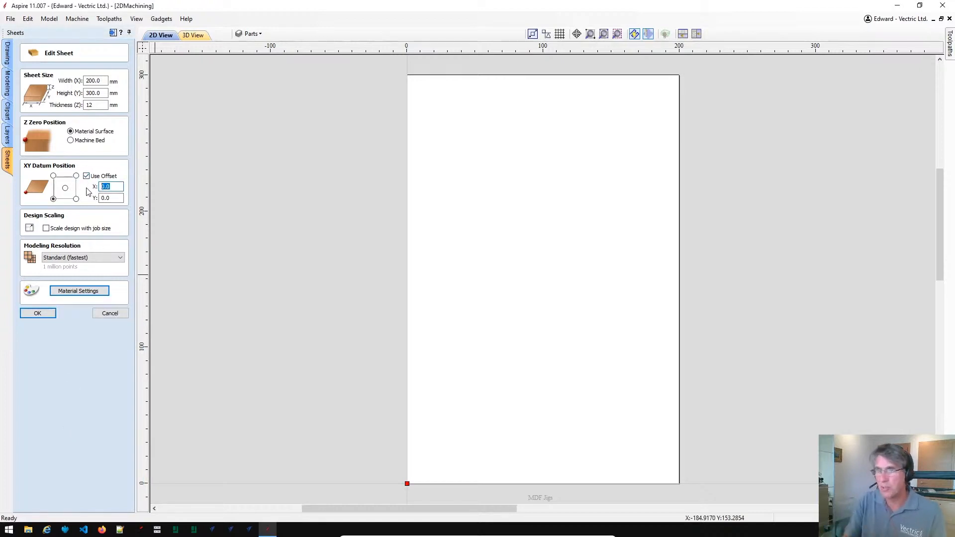
pyautogui.write('-1')
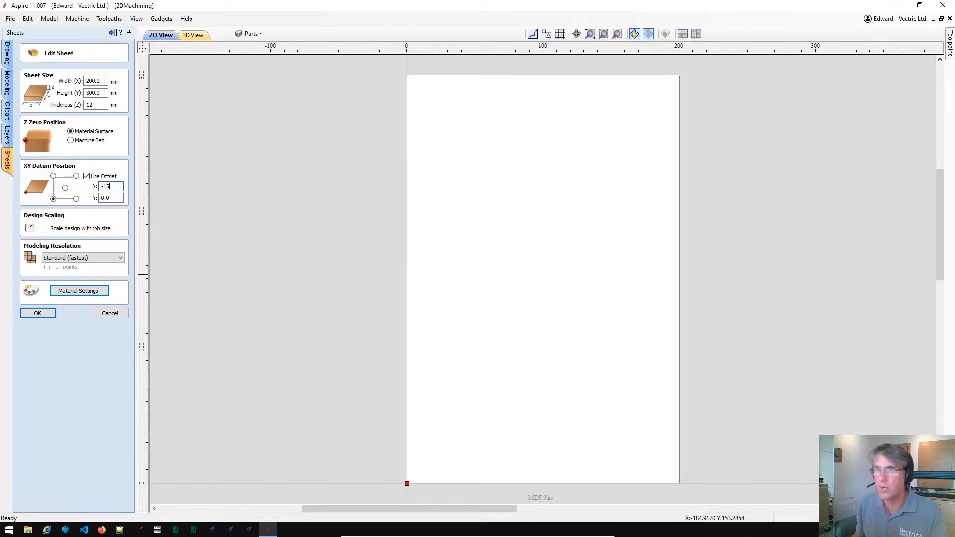
pyautogui.write('5')
pyautogui.press('Tab')
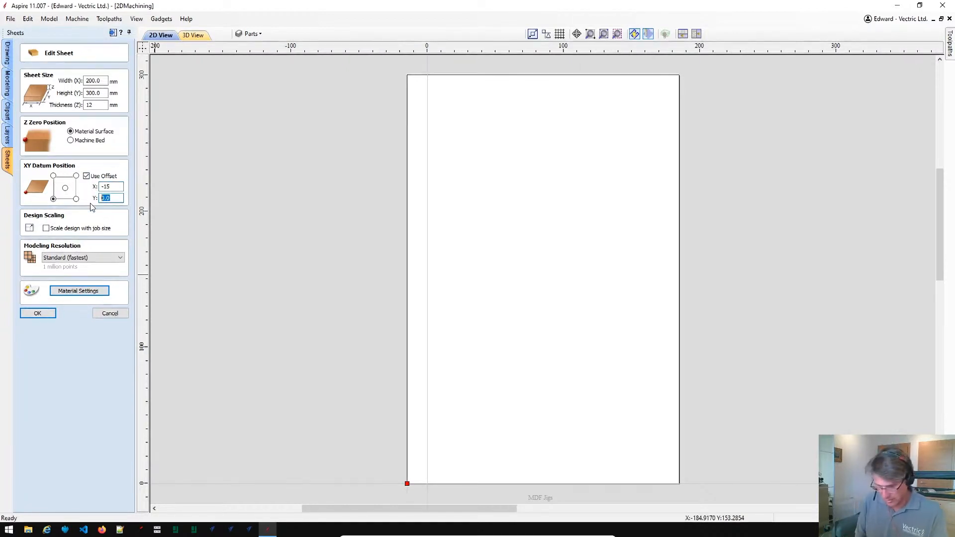
pyautogui.write('-15')
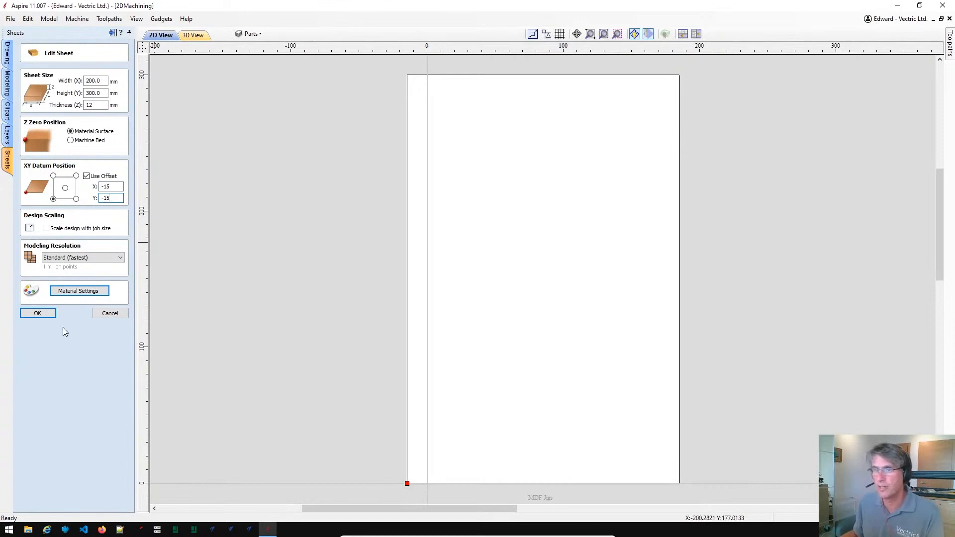
pyautogui.click(50, 314)
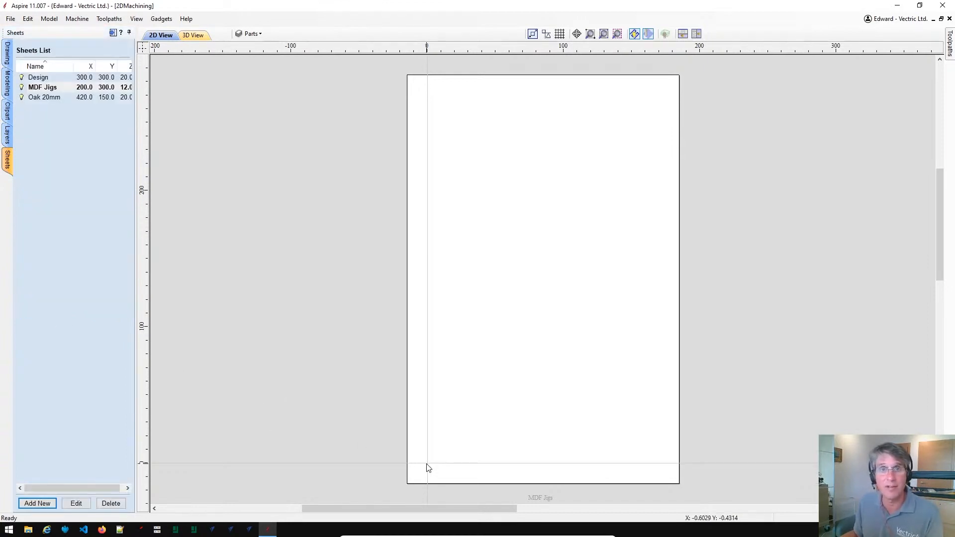
# - Copy the triangle and square assemblies with their hinge circles from the Design sheet to the MDF Jigs sheet
pyautogui.scroll(-6, 341, 270)
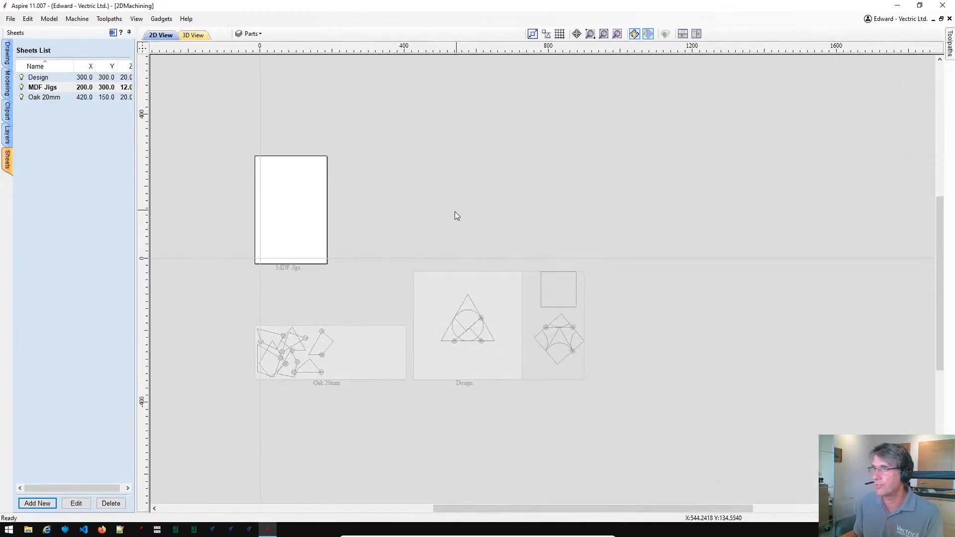
pyautogui.scroll(2, 455, 211)
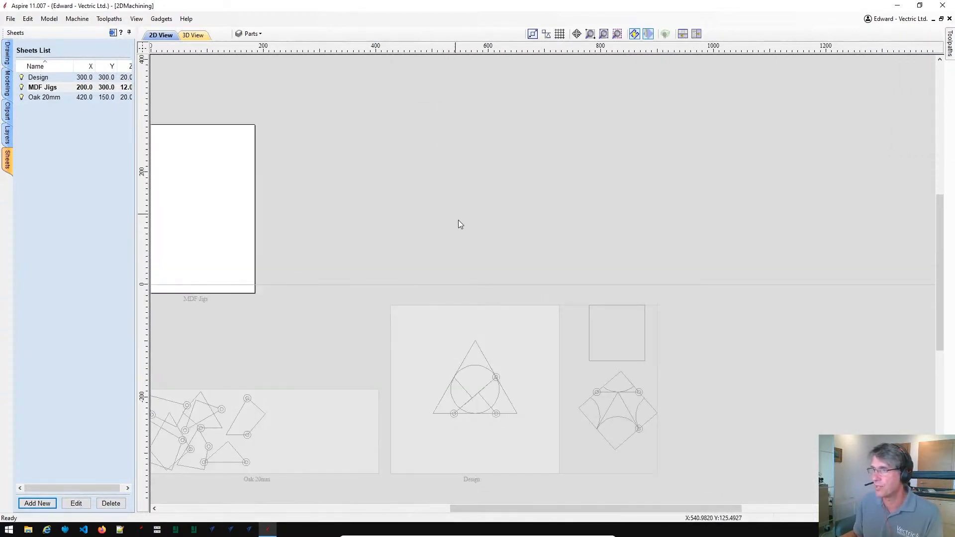
pyautogui.doubleClick(523, 352)
pyautogui.moveTo(435, 205); pyautogui.dragTo(561, 324)
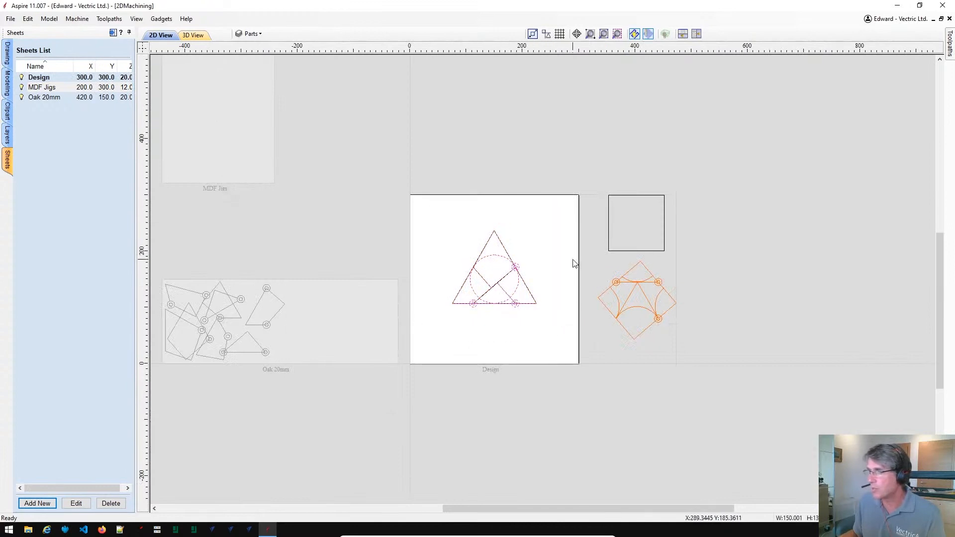
pyautogui.rightClick(674, 302)
pyautogui.moveTo(726, 291)
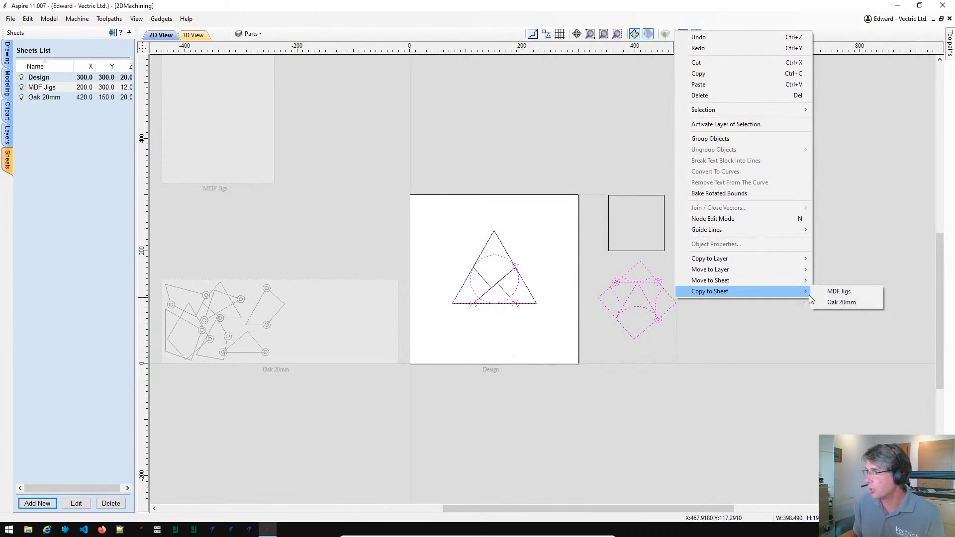
pyautogui.click(857, 293)
# - On the MDF Jigs sheet, move the whole triangle assembly so its base lies along Y zero and its lower-left corner sits beside the origin
pyautogui.scroll(-3, 251, 106)
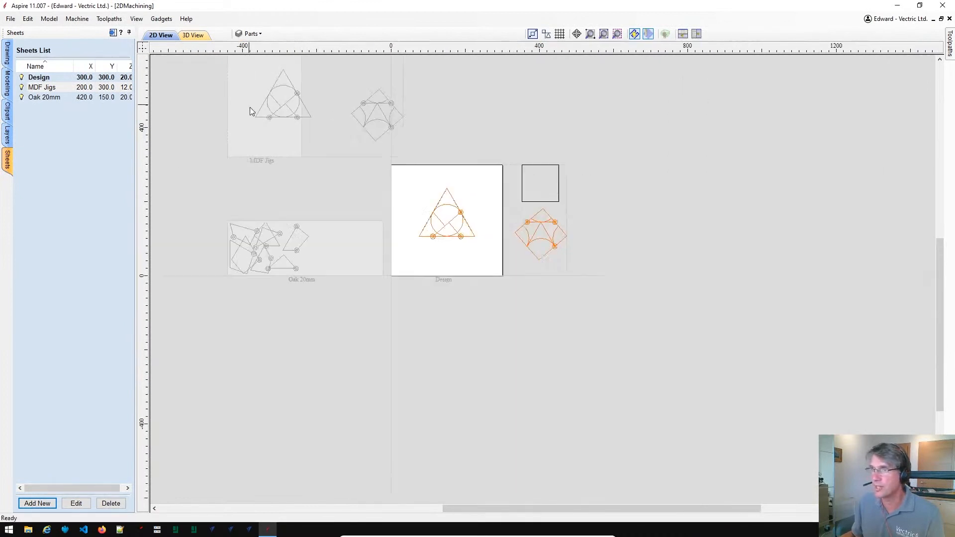
pyautogui.scroll(2, 343, 320)
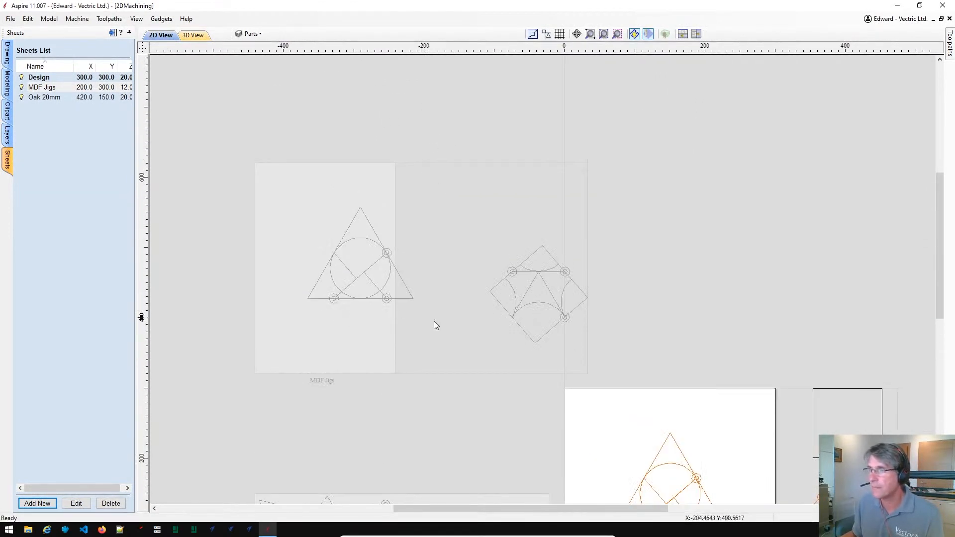
pyautogui.doubleClick(369, 202)
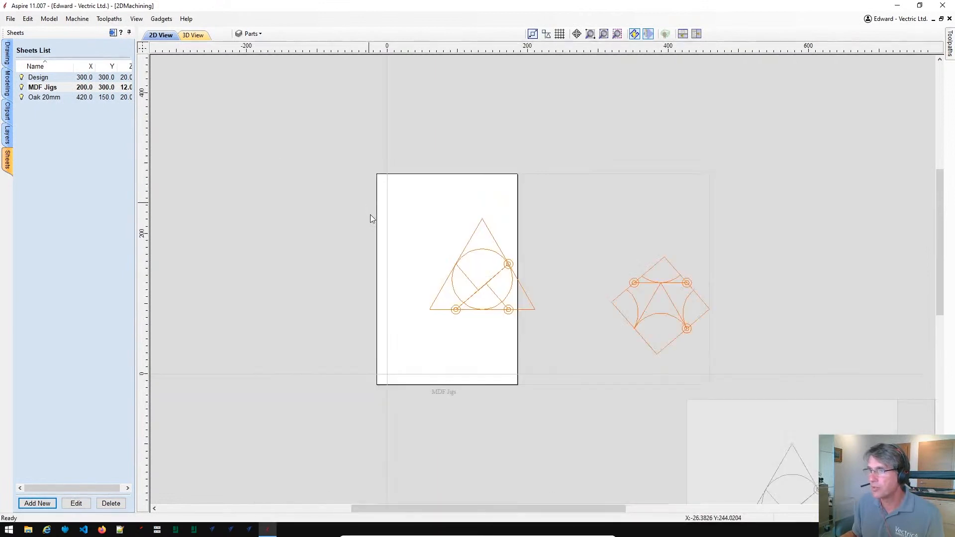
pyautogui.moveTo(445, 256); pyautogui.dragTo(574, 361)
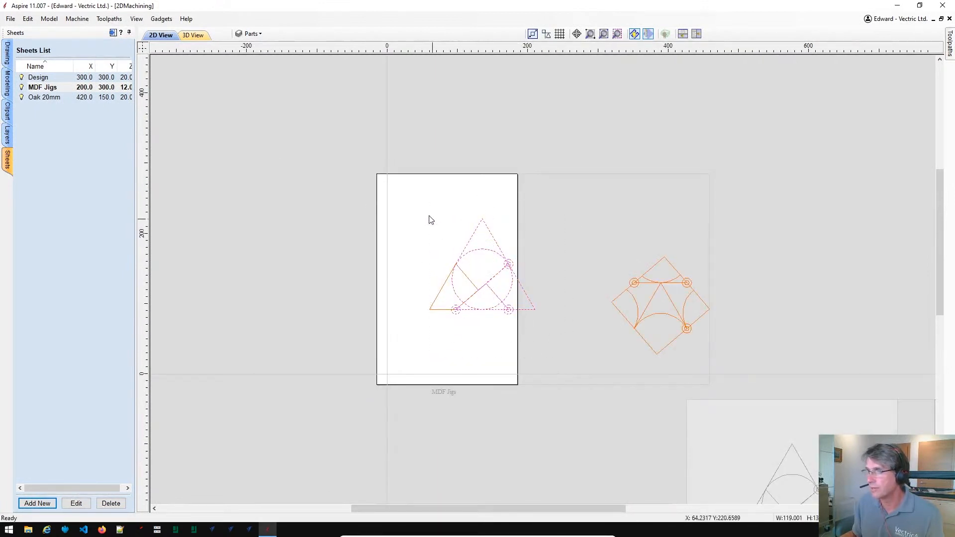
pyautogui.click(434, 309)
pyautogui.moveTo(431, 308); pyautogui.dragTo(391, 376)
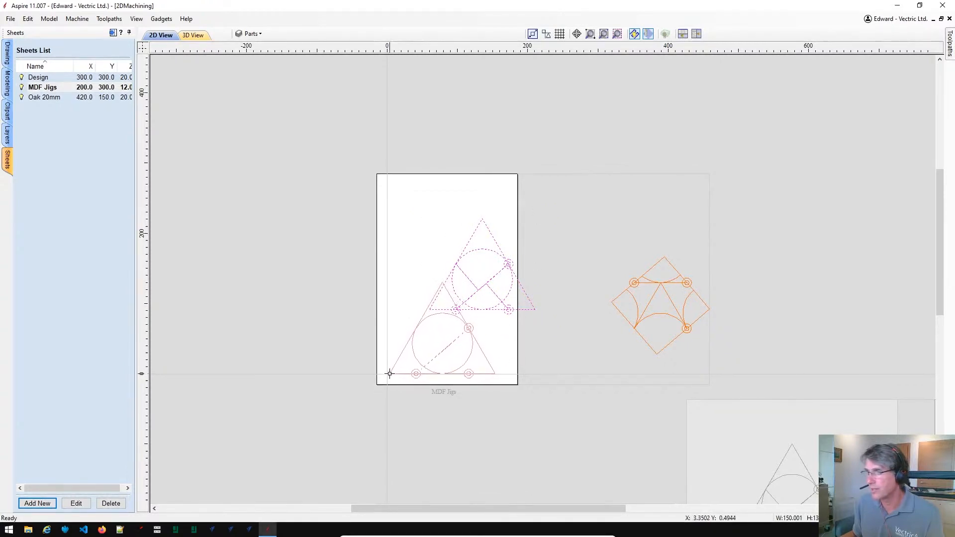
pyautogui.scroll(6, 391, 376)
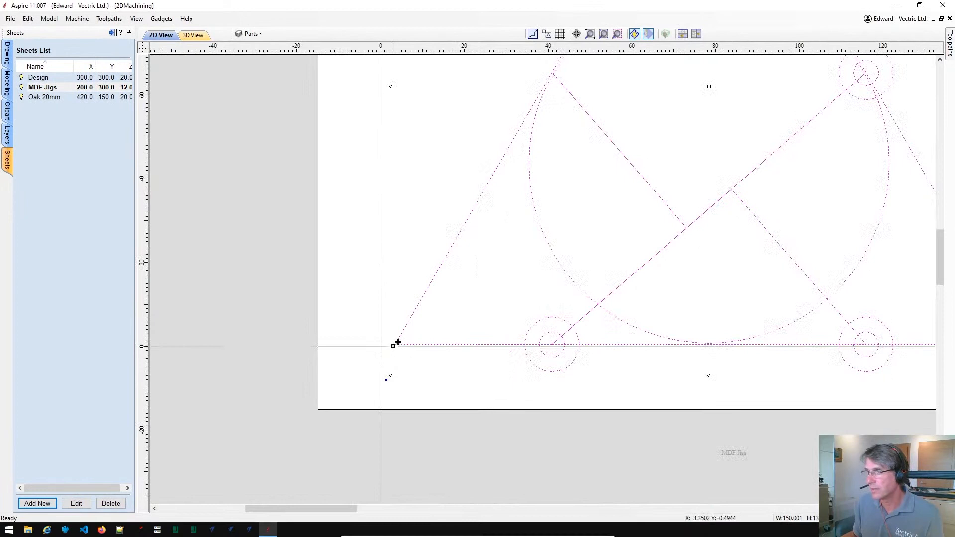
pyautogui.moveTo(394, 341); pyautogui.dragTo(384, 344)
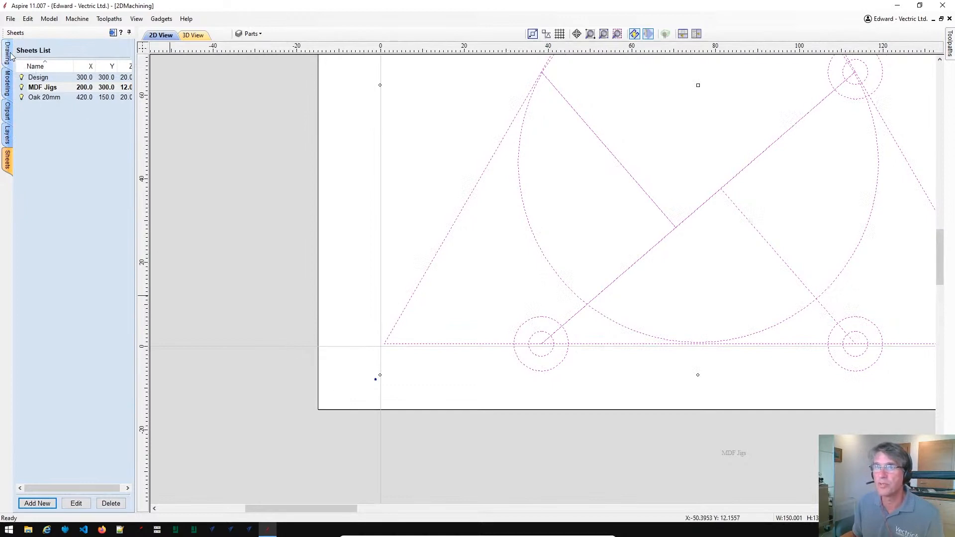
pyautogui.click(547, 34)
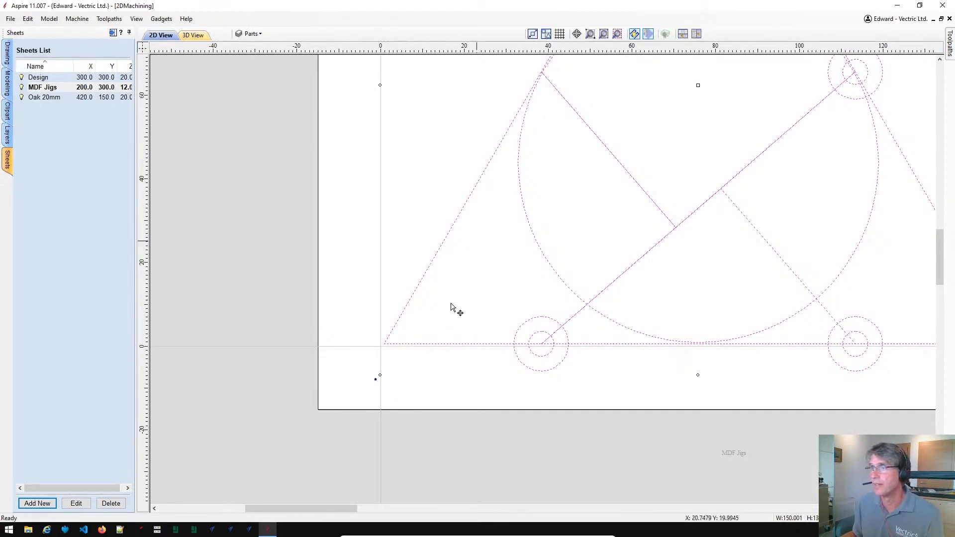
pyautogui.moveTo(386, 342)
pyautogui.mouseDown()
pyautogui.moveTo(378, 346)
pyautogui.moveTo(386, 354)
pyautogui.moveTo(377, 352)
pyautogui.moveTo(384, 346)
pyautogui.mouseUp()
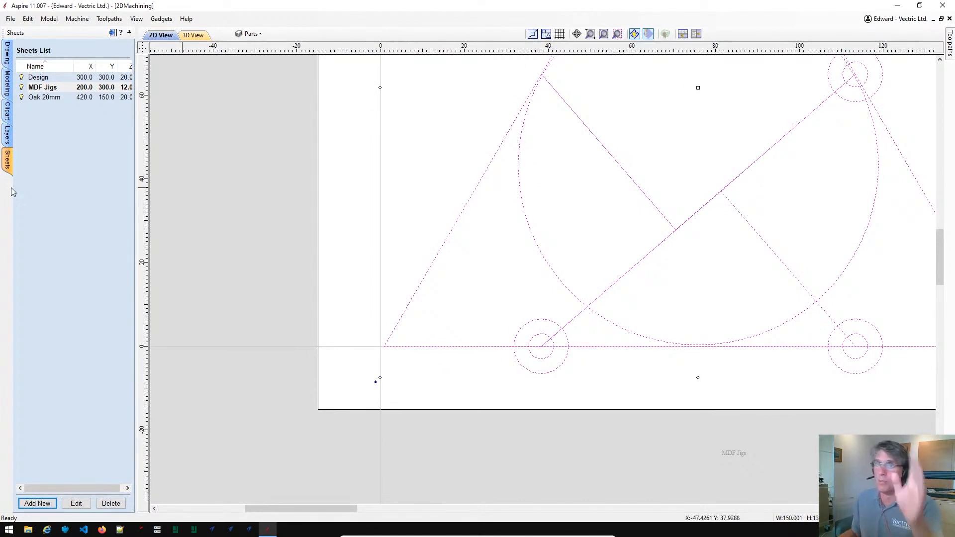
# - Draw a 15 x 15 mm square-cornered rectangle with its lower-left anchor at X 0, Y 0 on the MDF Jigs sheet
pyautogui.click(8, 53)
pyautogui.click(55, 101)
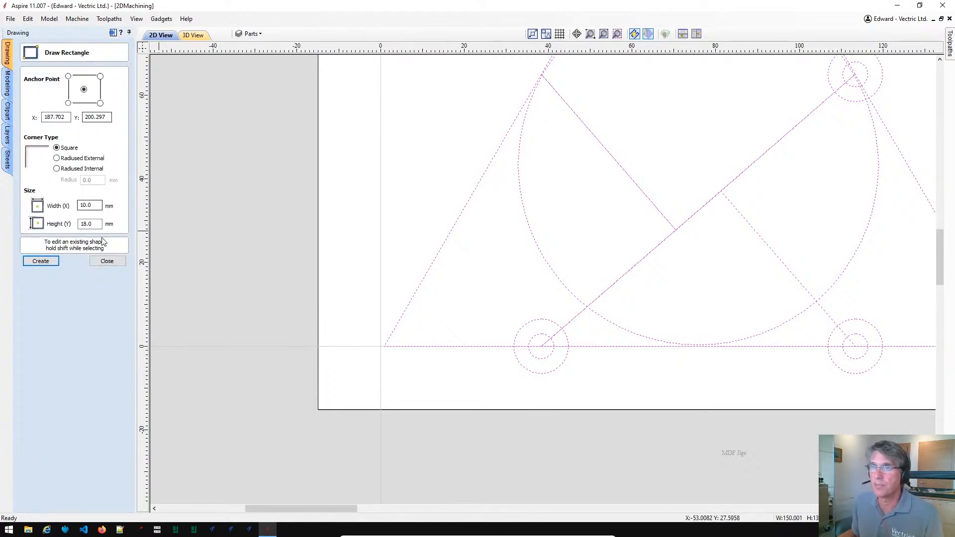
pyautogui.doubleClick(87, 205)
pyautogui.write('15')
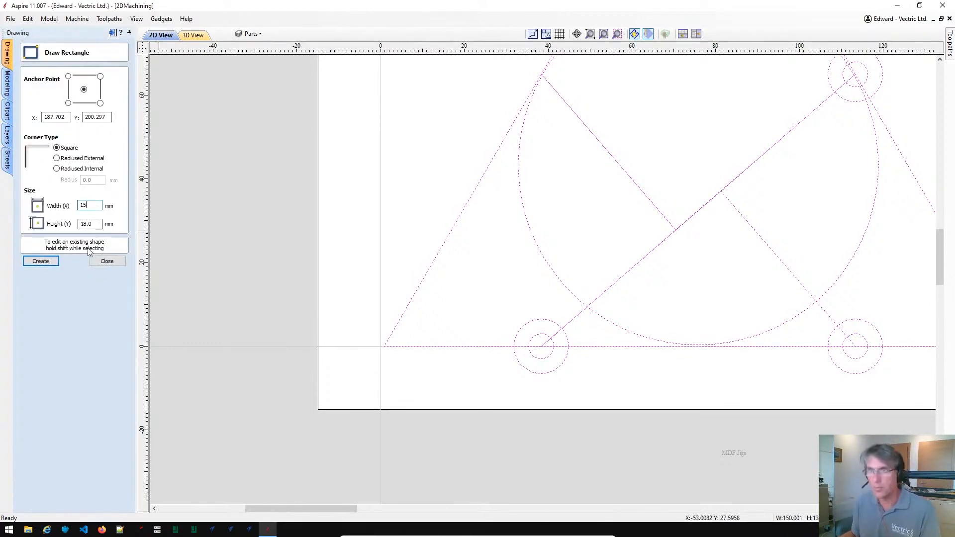
pyautogui.doubleClick(87, 224)
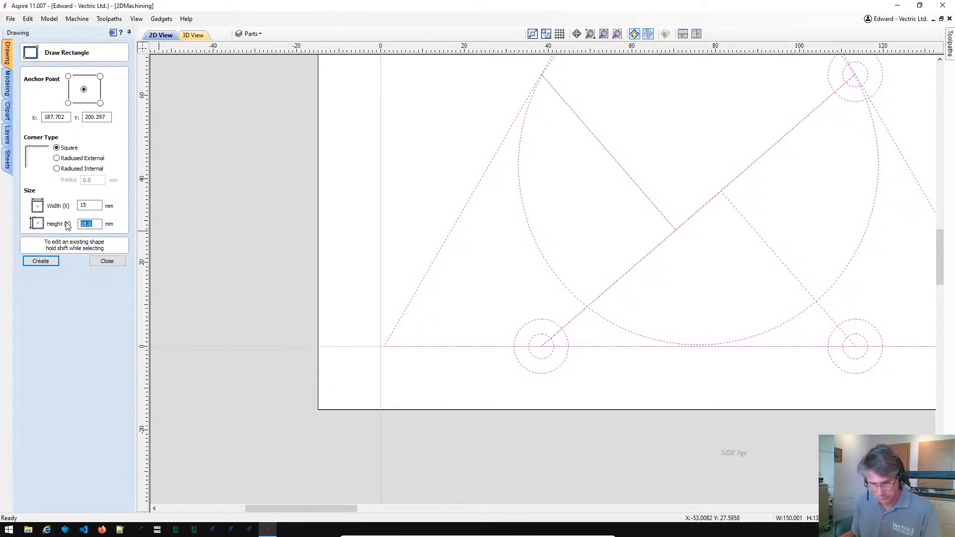
pyautogui.write('15')
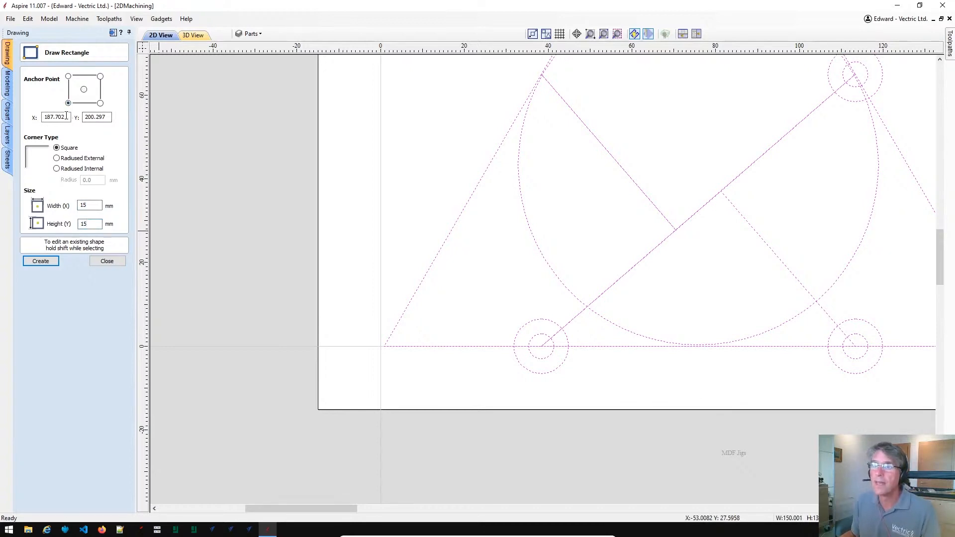
pyautogui.doubleClick(56, 117)
pyautogui.write('0')
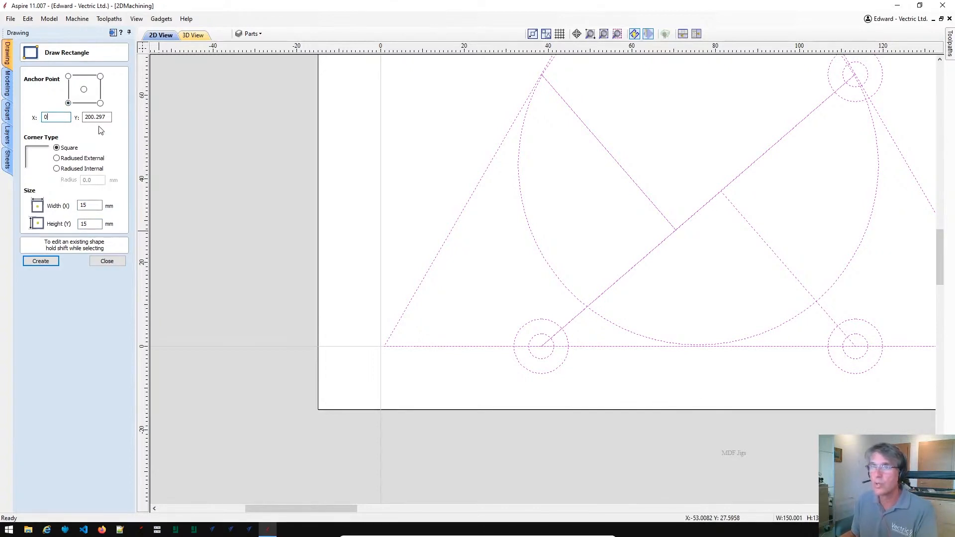
pyautogui.doubleClick(97, 117)
pyautogui.write('0')
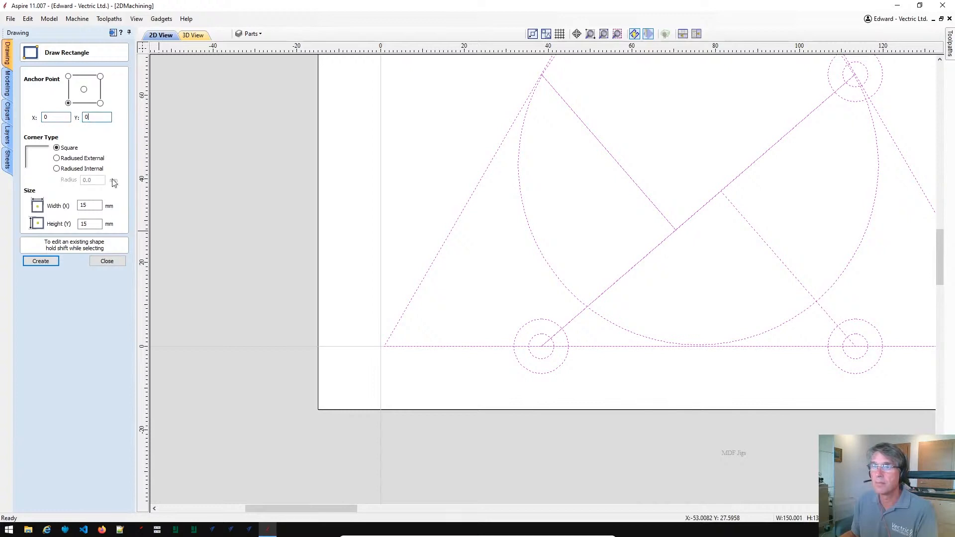
pyautogui.click(48, 260)
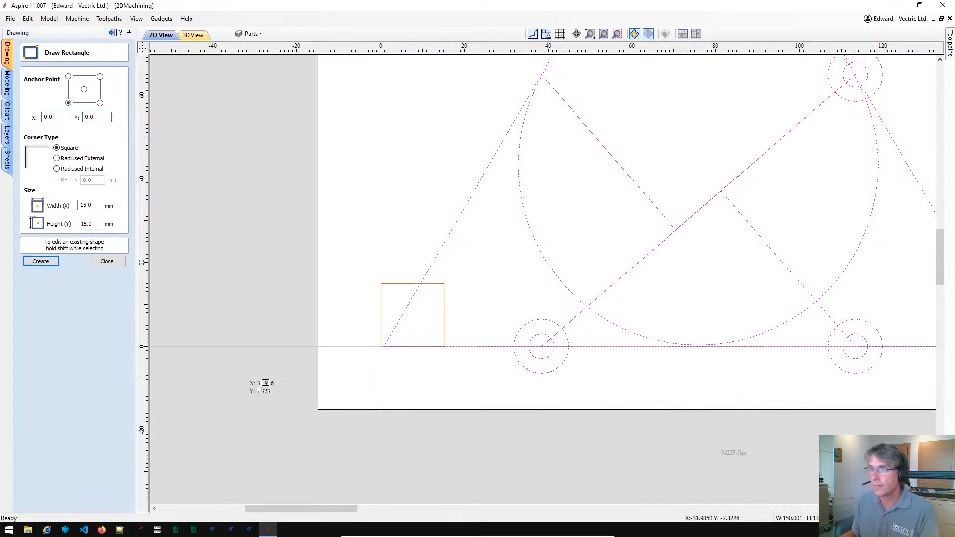
pyautogui.press('Escape')
# - Move the 15 mm square so its upper-right corner sits on the origin and it fills the sheet's lower-left corner
pyautogui.click(444, 288)
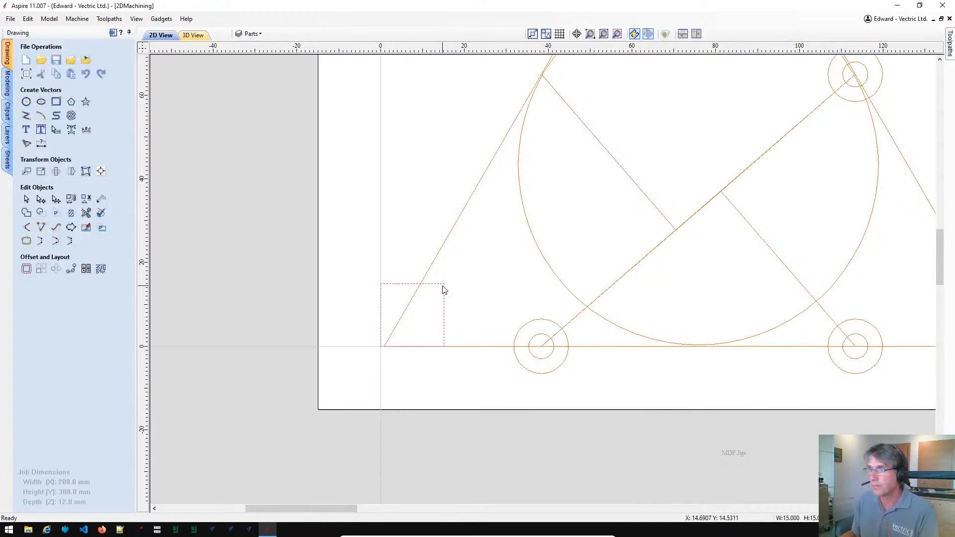
pyautogui.click(444, 283)
pyautogui.moveTo(444, 283); pyautogui.dragTo(381, 346)
# - Select the whole triangle assembly and snap its lower-left corner to the 15 mm square's corner at the origin
pyautogui.click(394, 334)
pyautogui.click(388, 341)
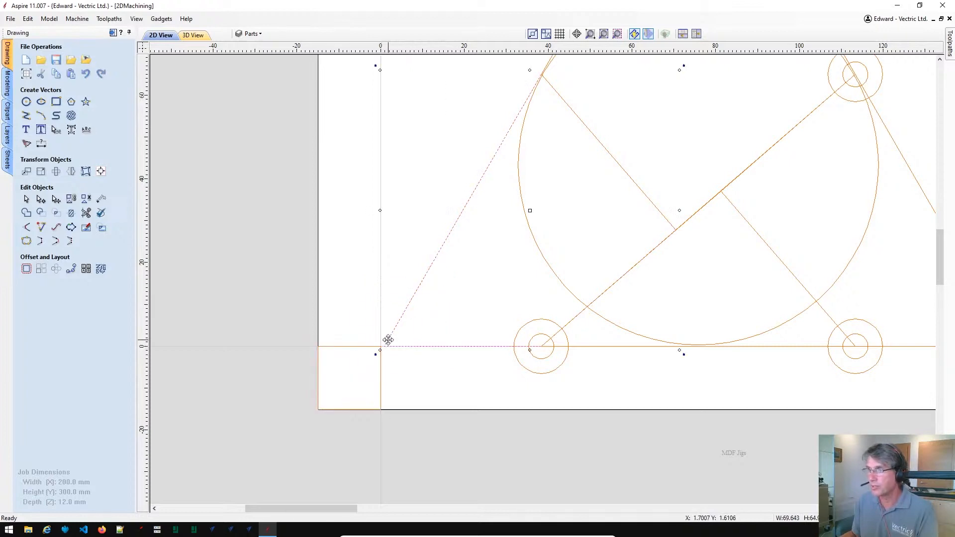
pyautogui.scroll(-2, 419, 373)
pyautogui.click(438, 380)
pyautogui.scroll(-3, 430, 358)
pyautogui.scroll(-1, 430, 359)
pyautogui.moveTo(409, 197); pyautogui.dragTo(611, 389)
pyautogui.scroll(5, 469, 345)
pyautogui.scroll(2, 374, 359)
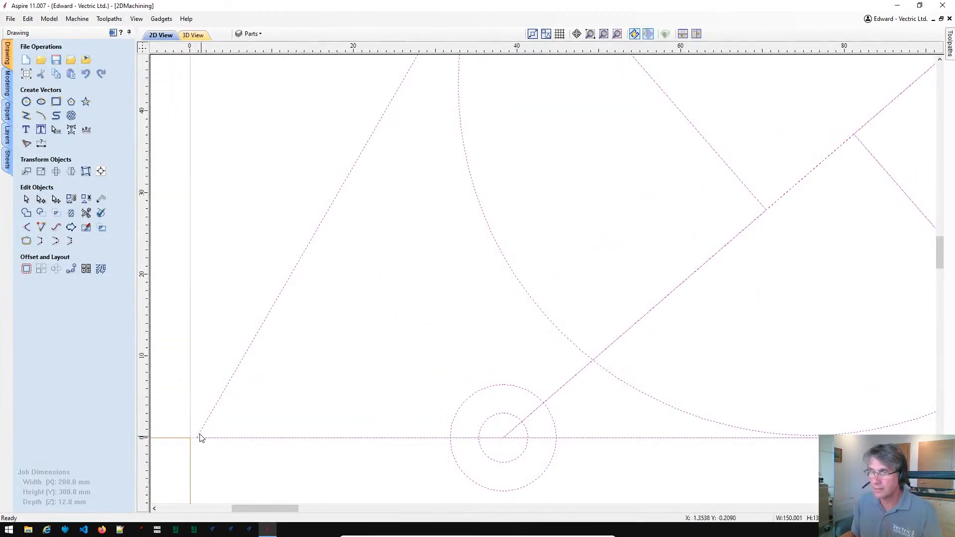
pyautogui.moveTo(194, 438); pyautogui.dragTo(190, 437)
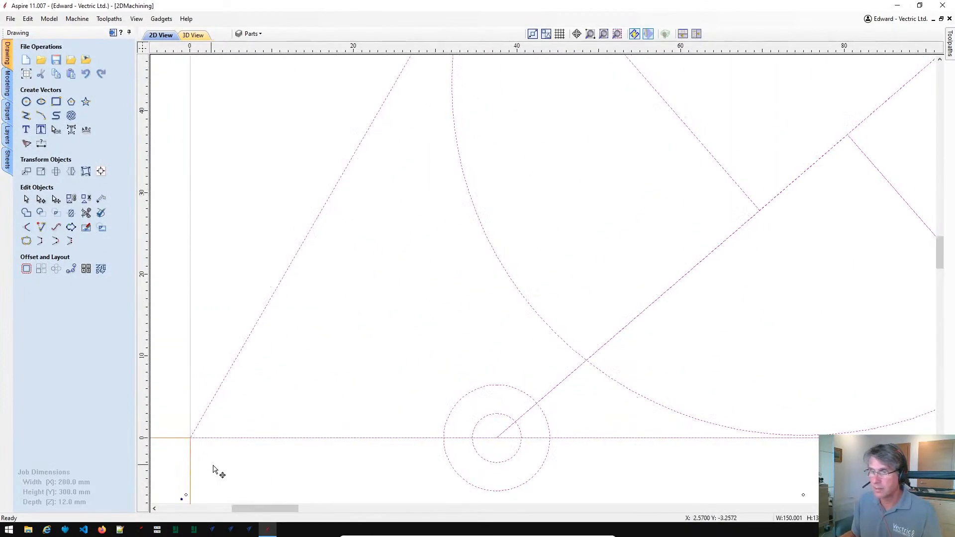
# - Delete the 15 mm helper square from the sheet's lower-left corner
pyautogui.click(218, 469)
pyautogui.scroll(-7, 218, 468)
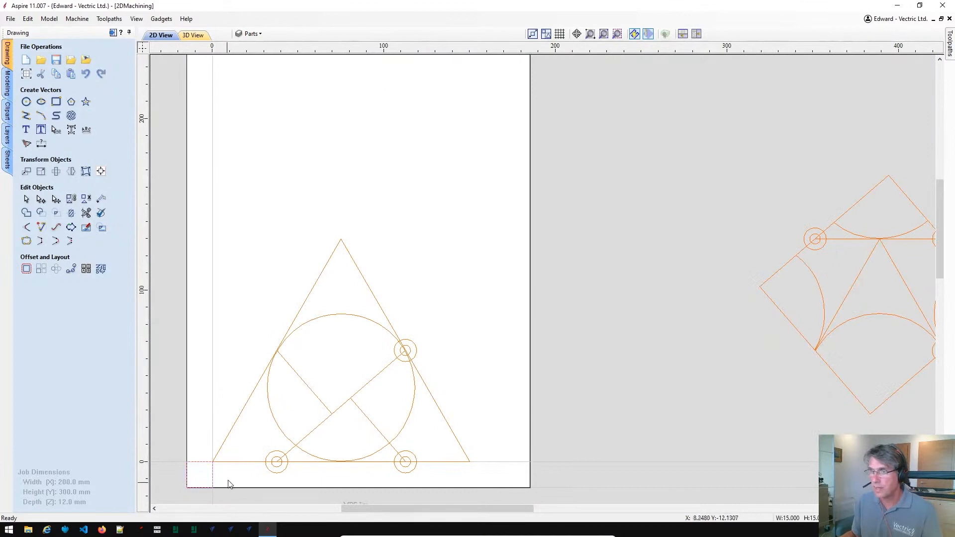
pyautogui.scroll(-3, 228, 475)
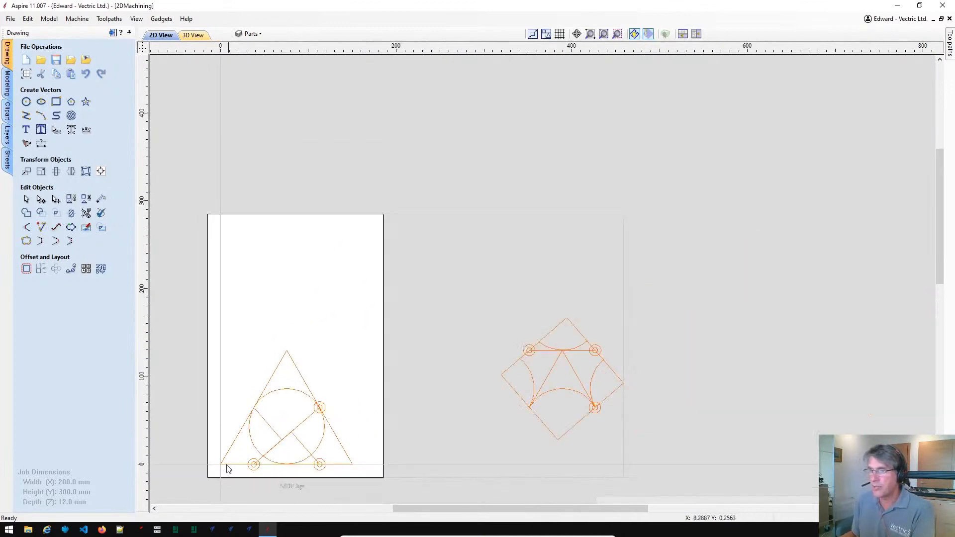
pyautogui.scroll(2, 222, 471)
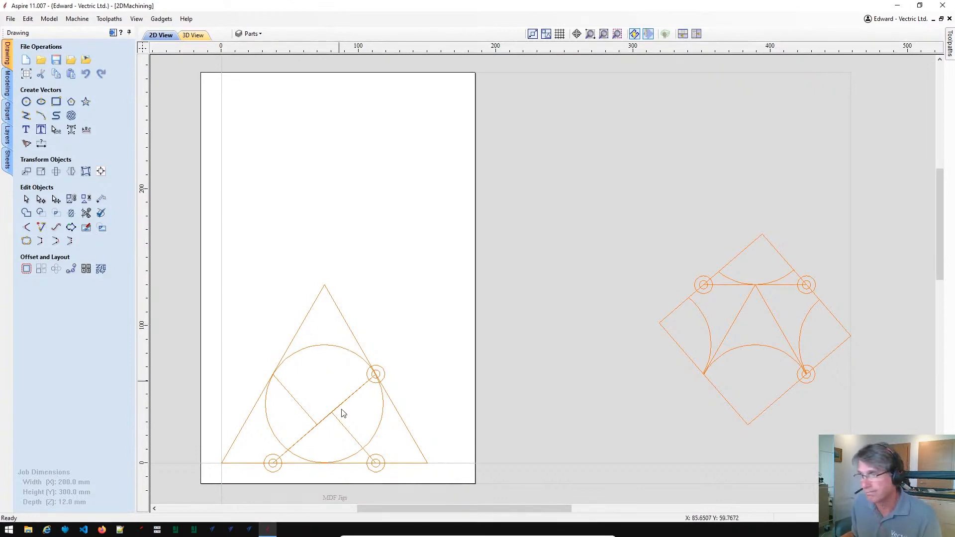
# - Move the whole square assembly with its hinge circles onto the MDF Jigs sheet, above the triangle
pyautogui.moveTo(602, 215); pyautogui.dragTo(858, 433)
pyautogui.click(851, 337)
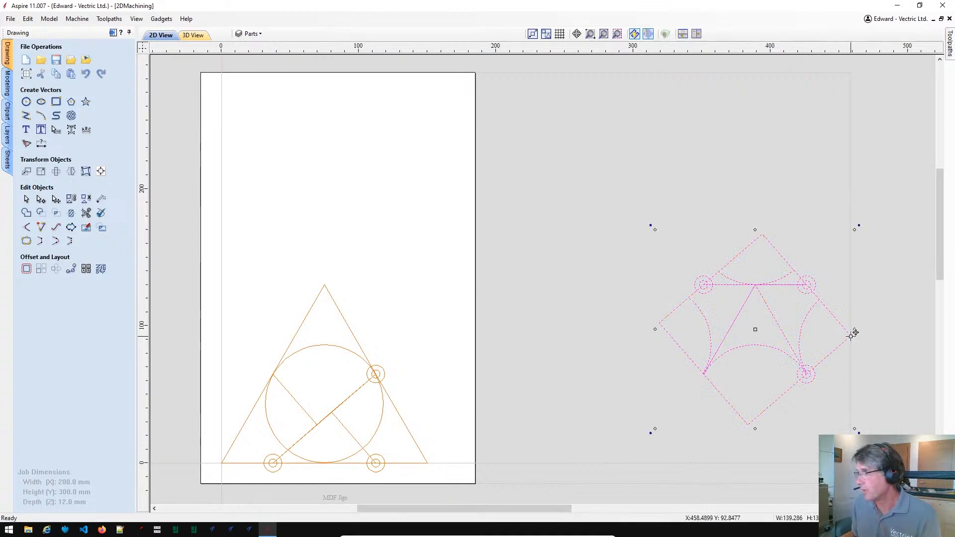
pyautogui.moveTo(751, 326); pyautogui.dragTo(315, 186)
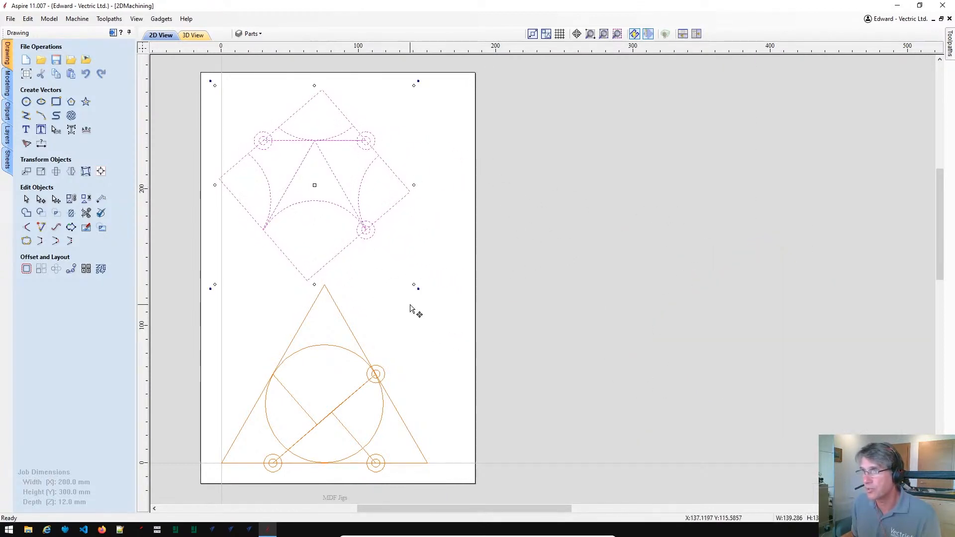
pyautogui.click(378, 315)
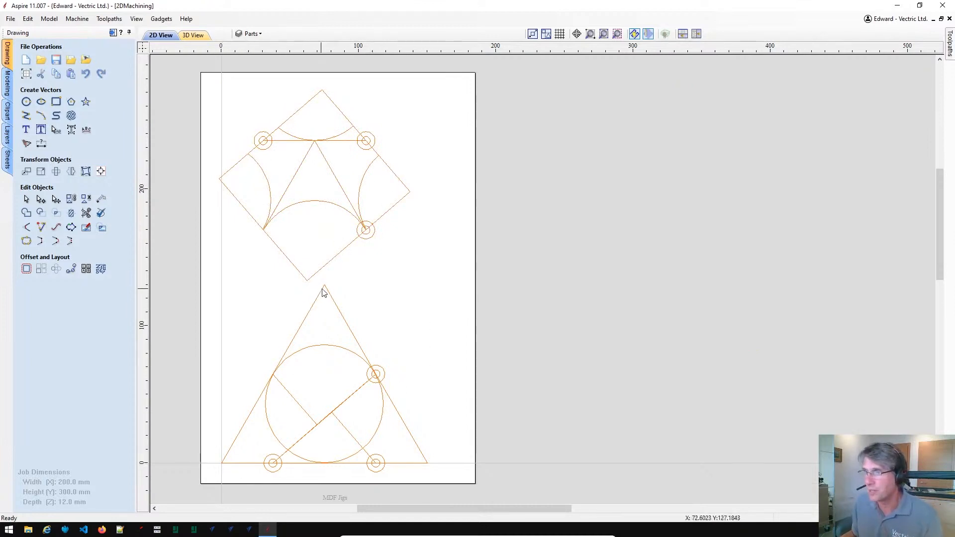
# - Trace the outline of the square assembly with a closed polyline through its four corners
pyautogui.scroll(-1, 423, 413)
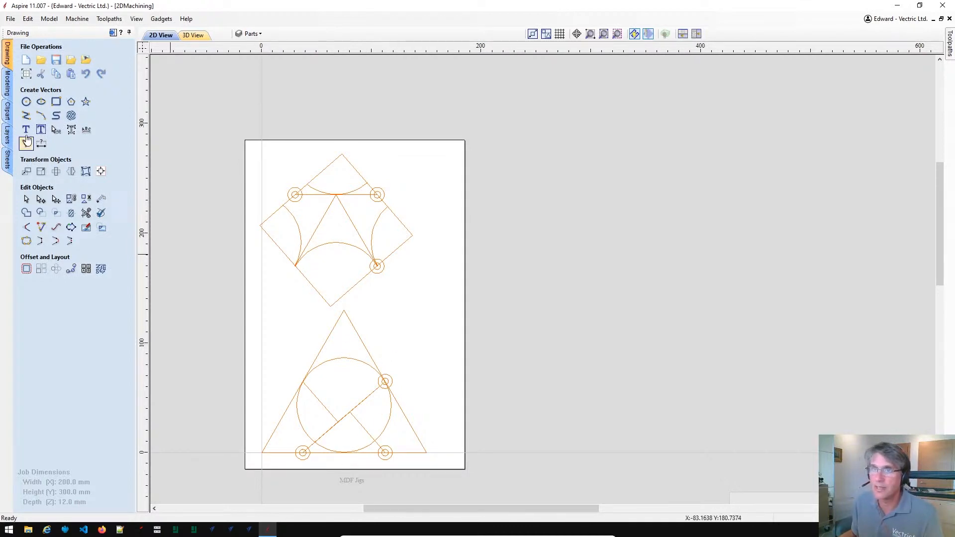
pyautogui.click(26, 115)
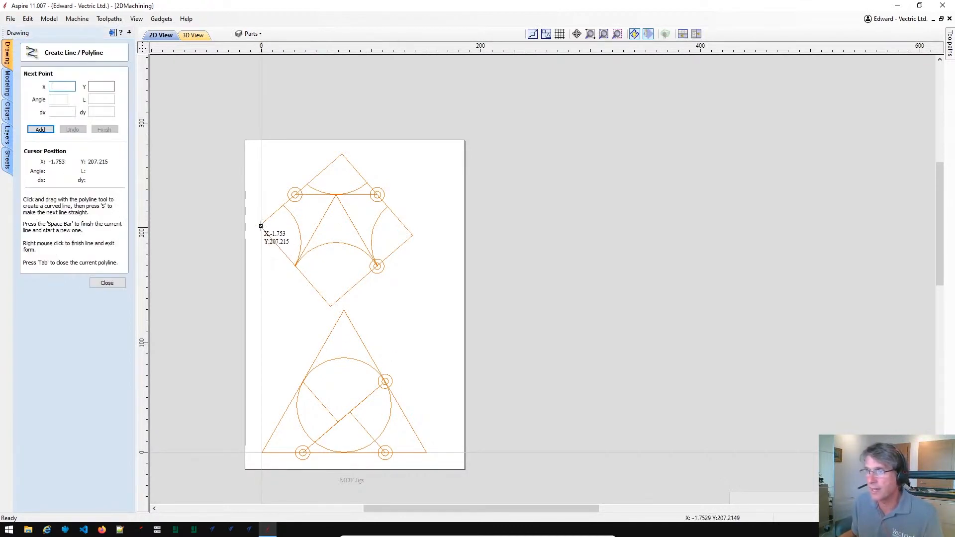
pyautogui.click(260, 225)
pyautogui.click(342, 154)
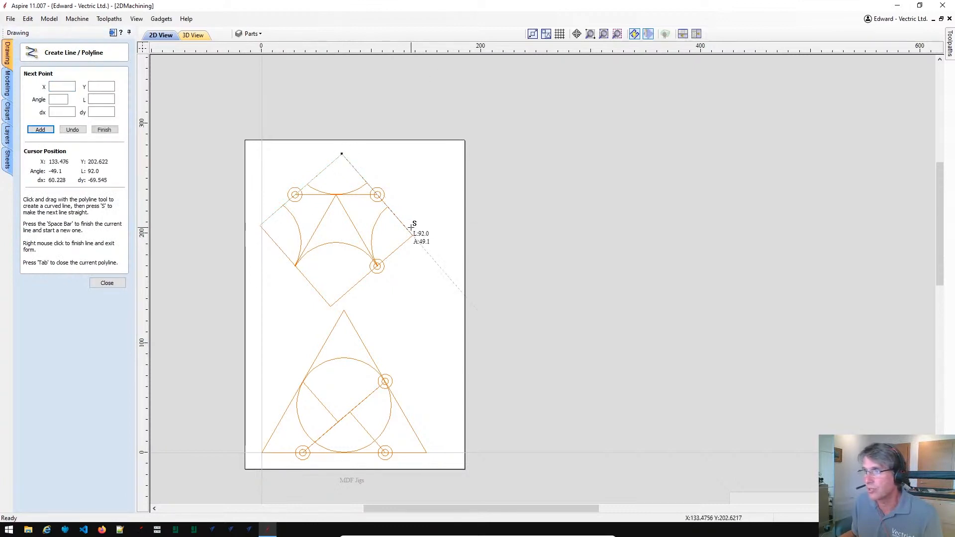
pyautogui.click(413, 235)
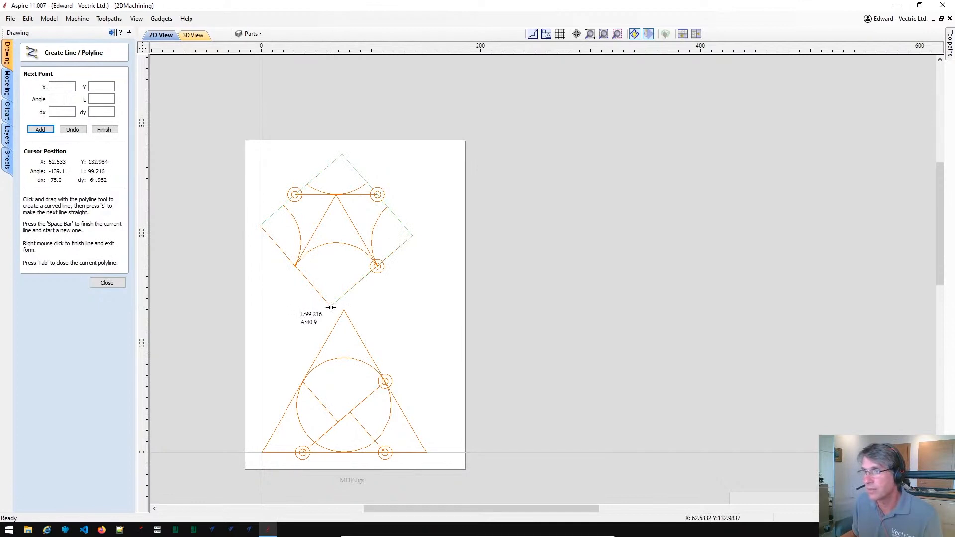
pyautogui.click(330, 307)
pyautogui.click(260, 225)
pyautogui.rightClick(260, 226)
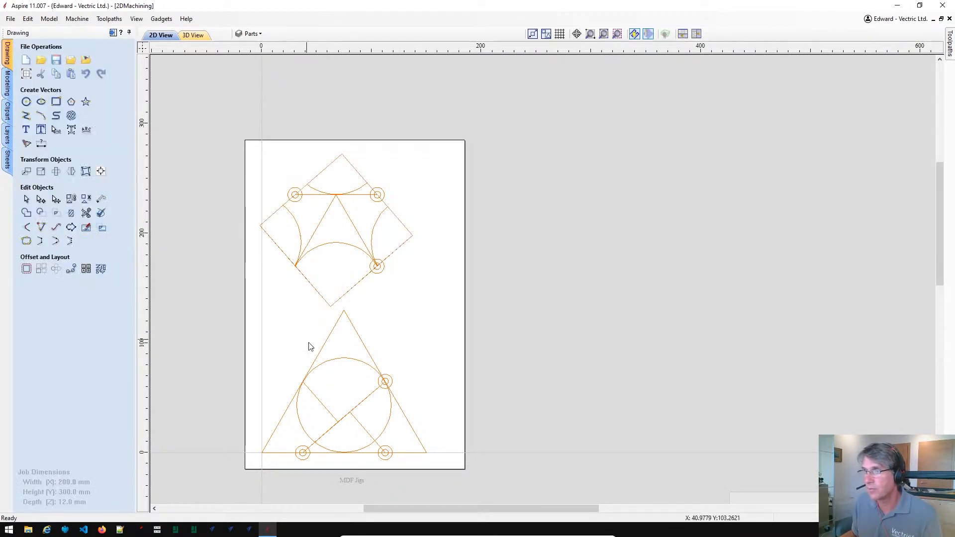
# - Move the traced square outline to a new black layer named Jig Cut
pyautogui.click(324, 174)
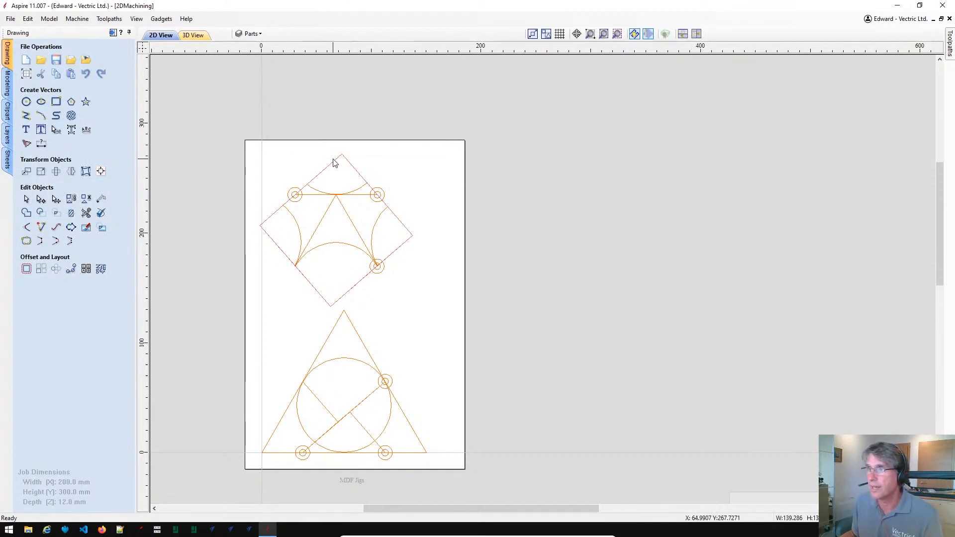
pyautogui.rightClick(334, 160)
pyautogui.moveTo(428, 416)
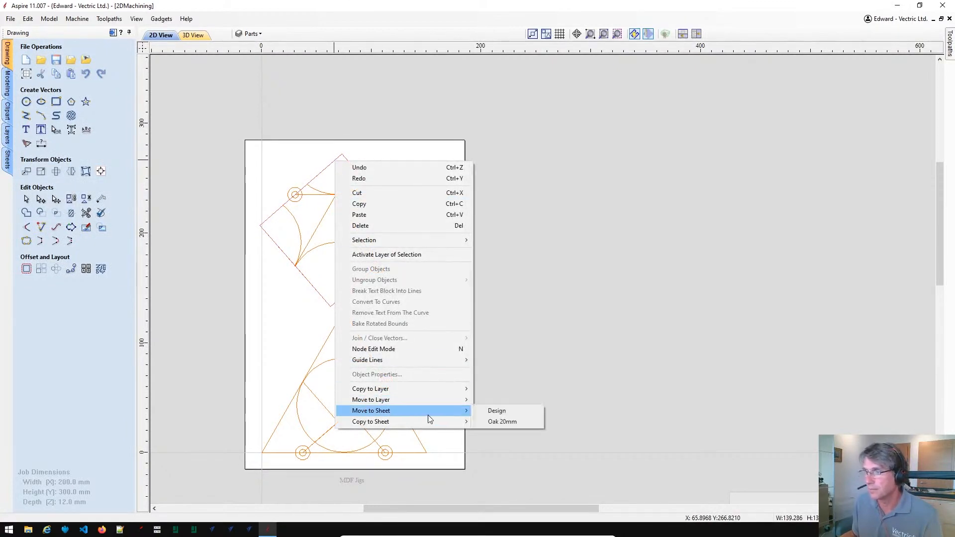
pyautogui.moveTo(441, 399)
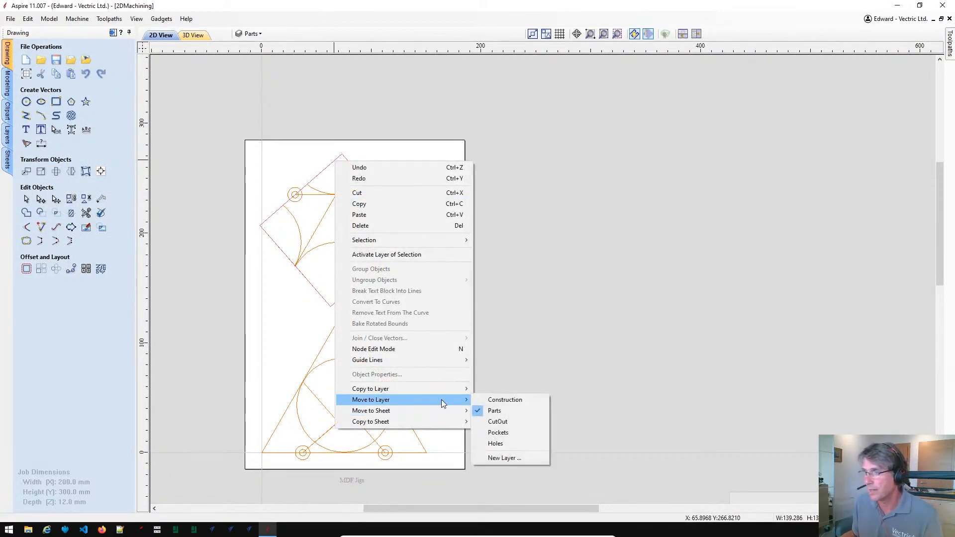
pyautogui.click(512, 458)
pyautogui.click(484, 239)
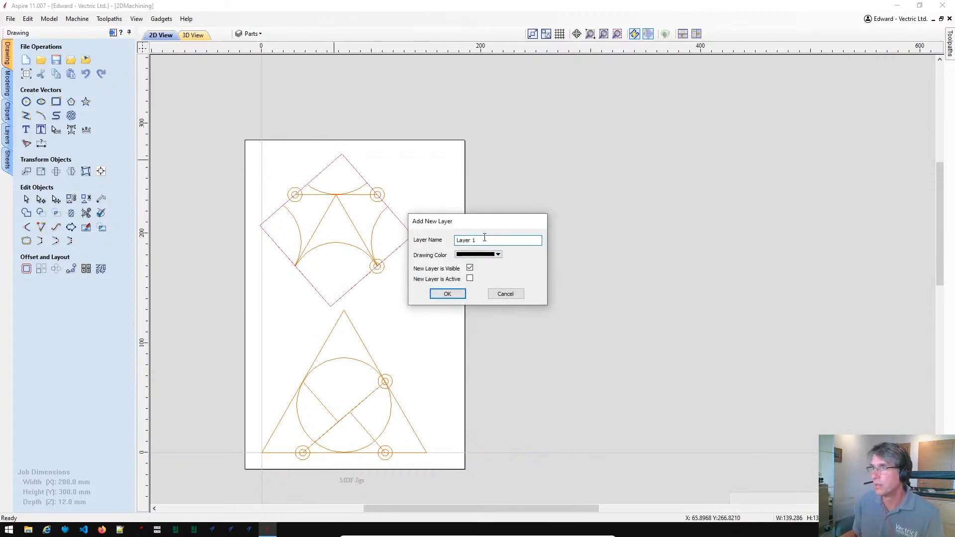
pyautogui.write('Joig')
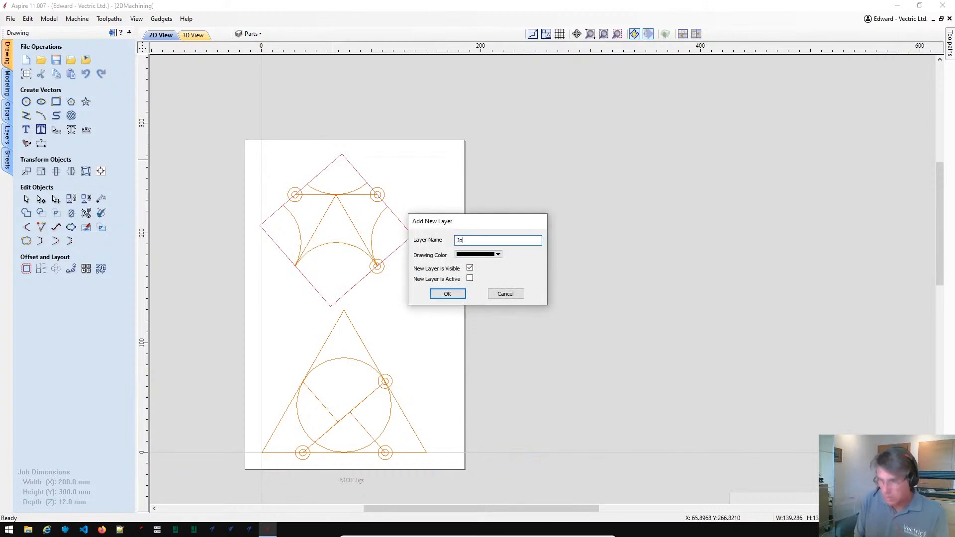
pyautogui.press('BackSpace')
pyautogui.press('BackSpace')
pyautogui.press('BackSpace')
pyautogui.press('BackSpace')
pyautogui.press('BackSpace')
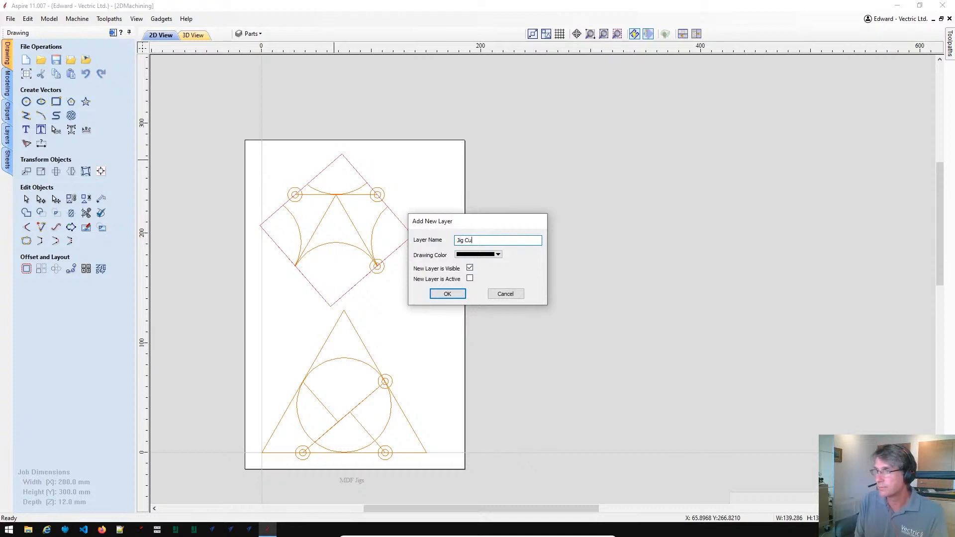
pyautogui.click(447, 292)
pyautogui.click(280, 232)
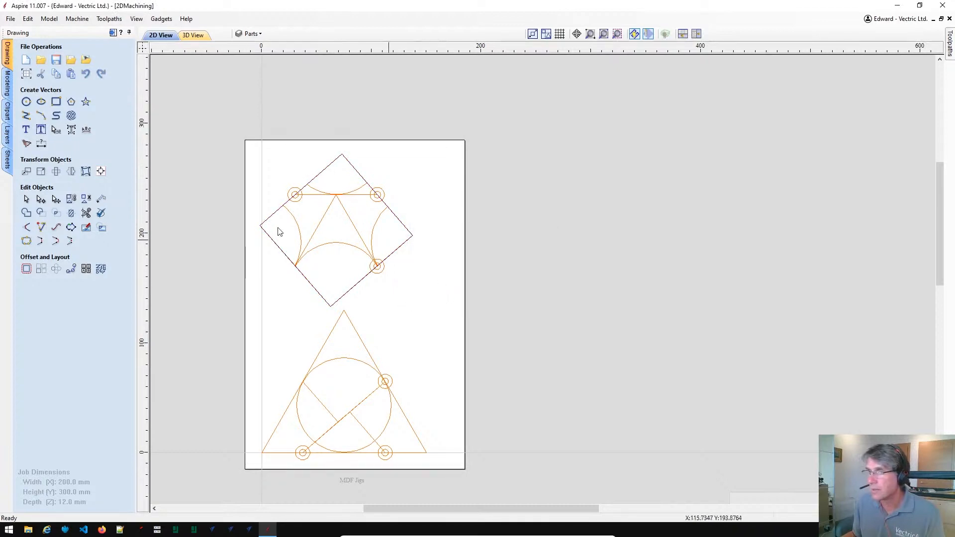
# - Make Jig Cut the active layer and trace the triangle's outline with a closed polyline through its three corners
pyautogui.click(251, 34)
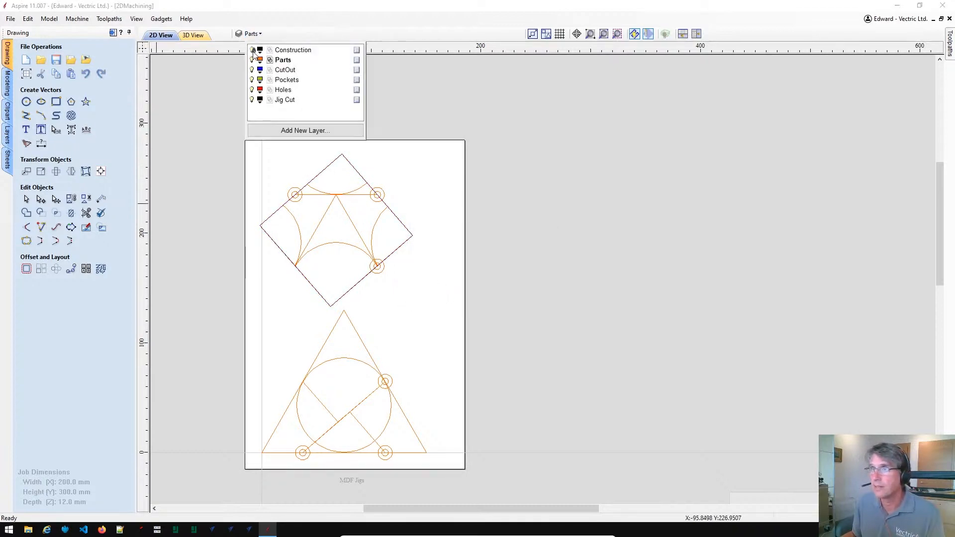
pyautogui.click(282, 101)
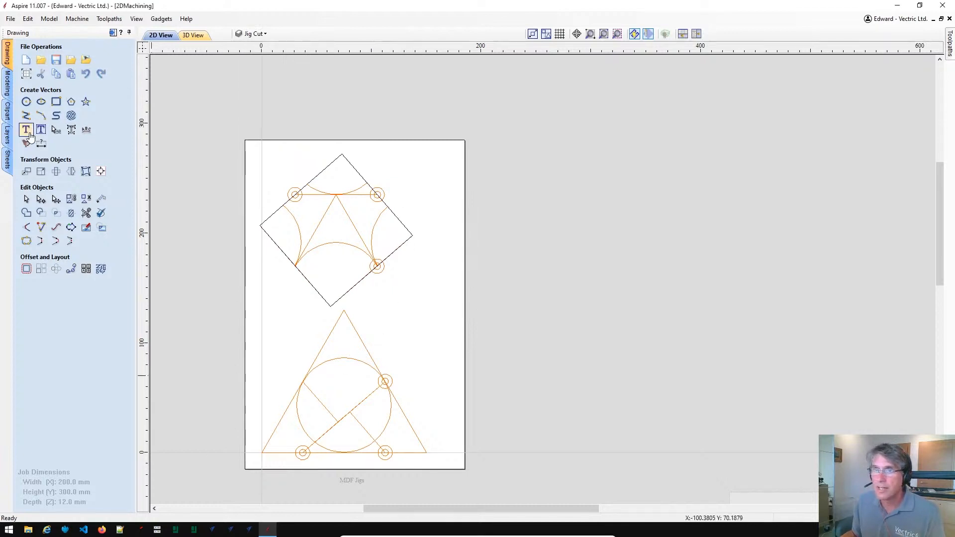
pyautogui.click(26, 115)
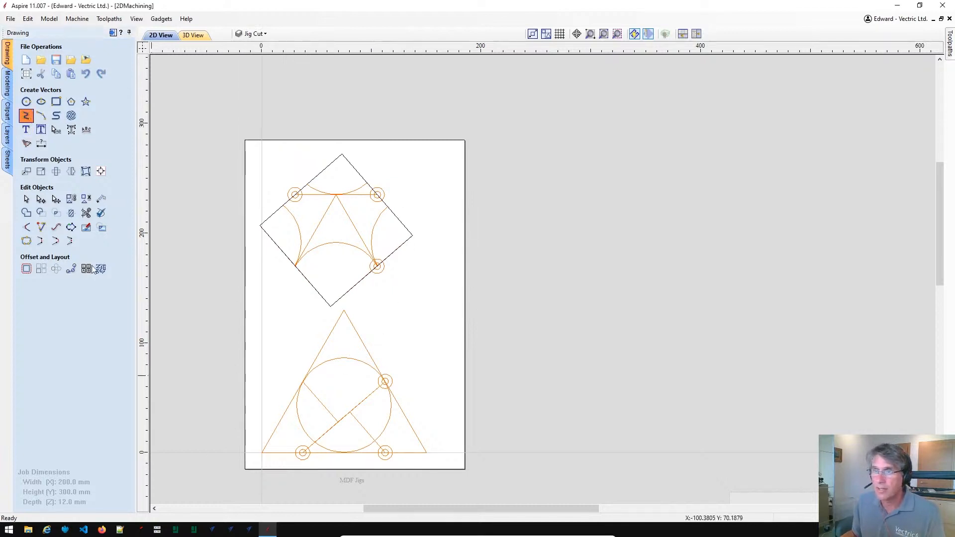
pyautogui.click(262, 452)
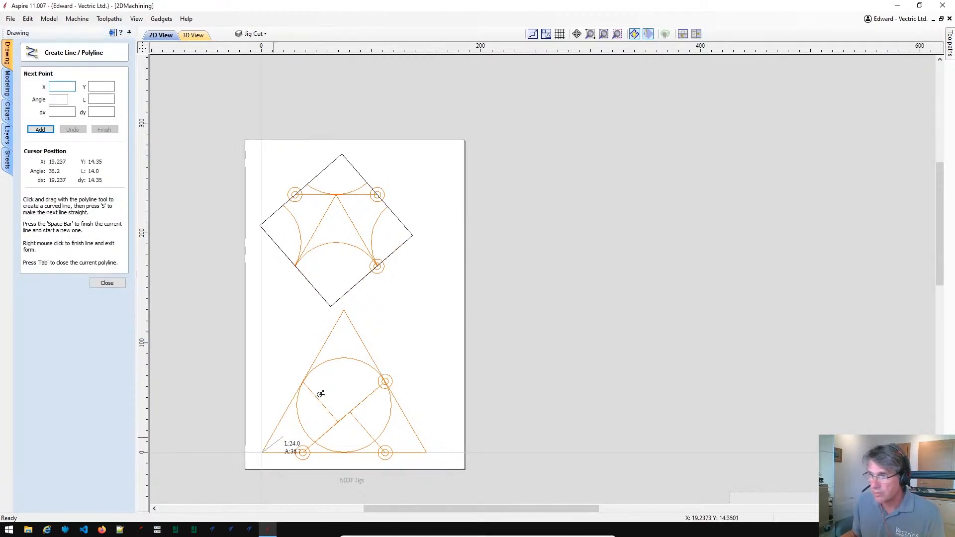
pyautogui.click(343, 310)
pyautogui.click(427, 453)
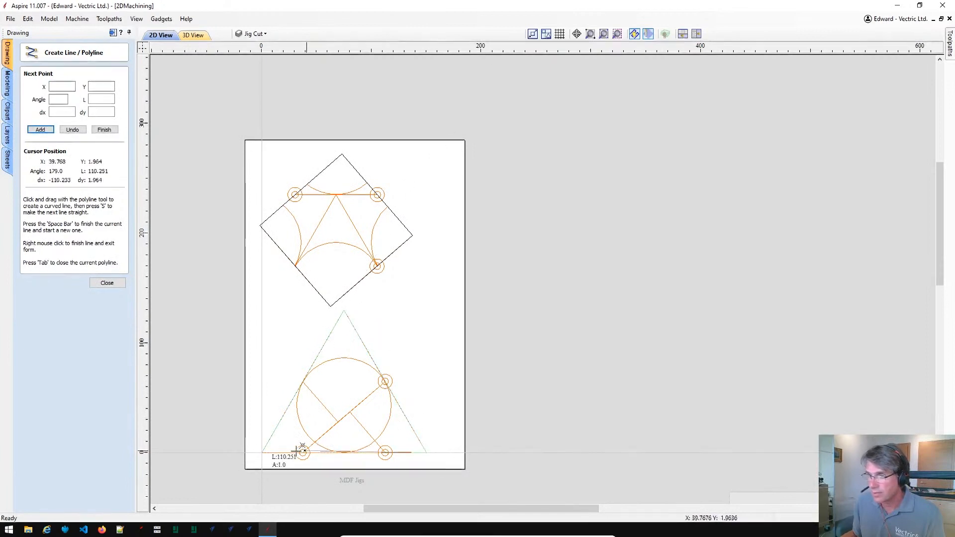
pyautogui.click(262, 452)
pyautogui.rightClick(279, 442)
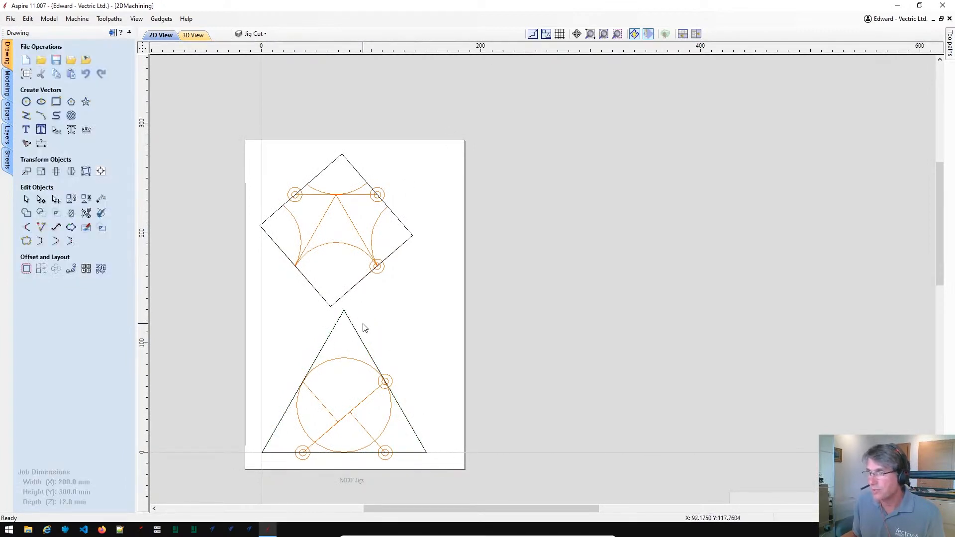
# - Copy the six outer hinge circles of the square and triangle assemblies to the Jig Cut layer
pyautogui.click(377, 274)
pyautogui.keyDown('shift'); pyautogui.click(384, 195); pyautogui.keyUp('shift')
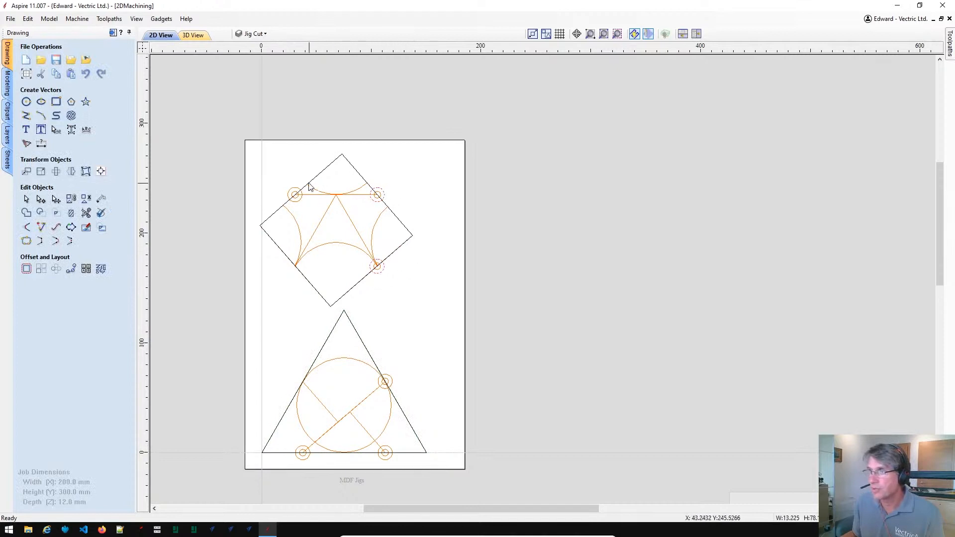
pyautogui.keyDown('shift'); pyautogui.click(296, 193); pyautogui.keyUp('shift')
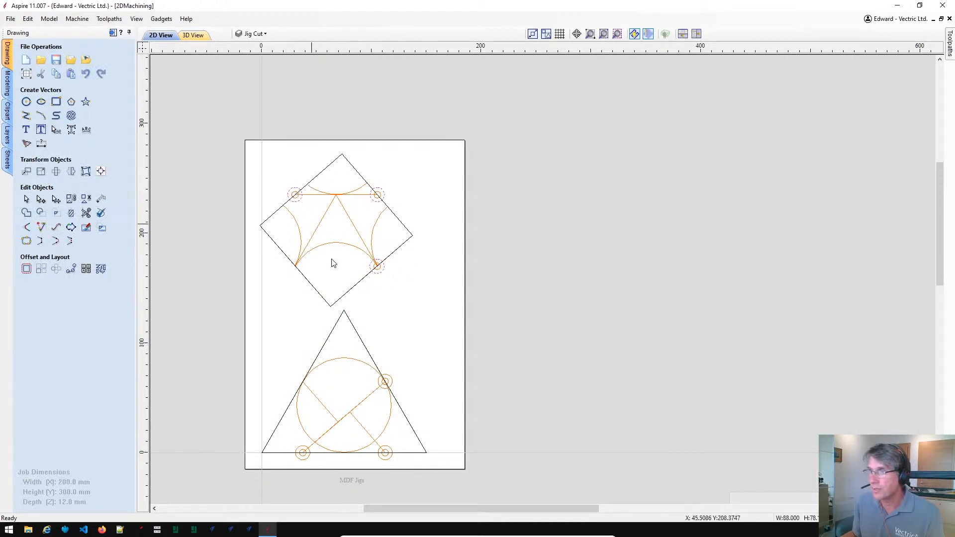
pyautogui.keyDown('shift'); pyautogui.click(393, 382); pyautogui.keyUp('shift')
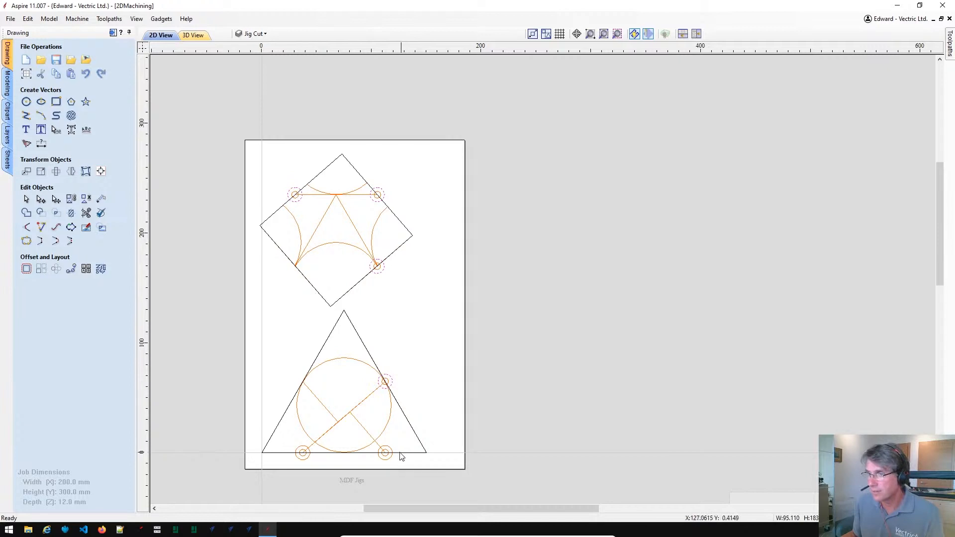
pyautogui.rightClick(305, 463)
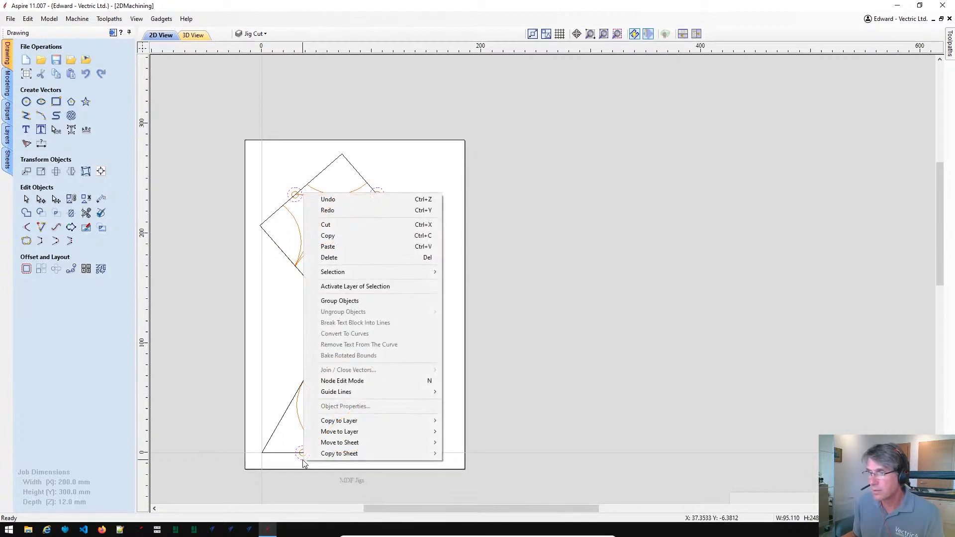
pyautogui.moveTo(414, 421)
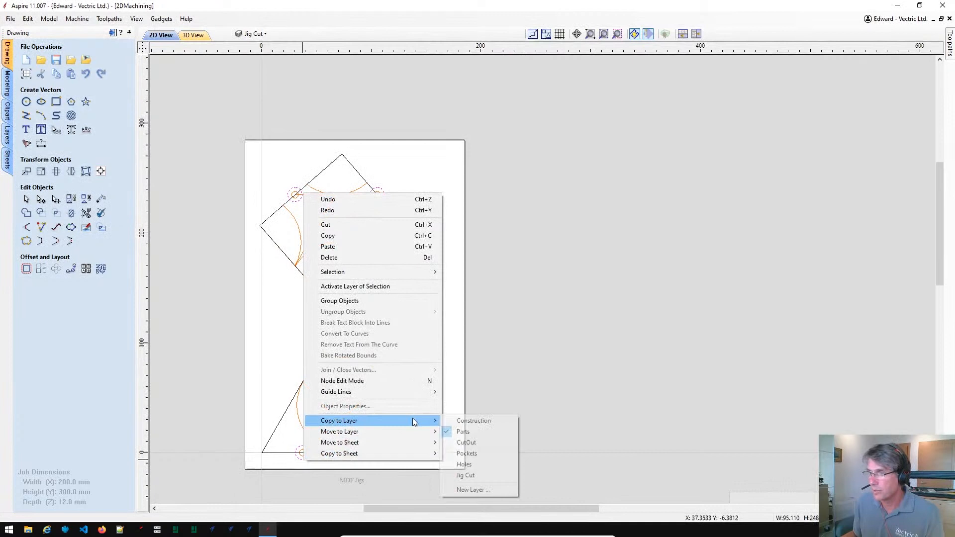
pyautogui.click(482, 473)
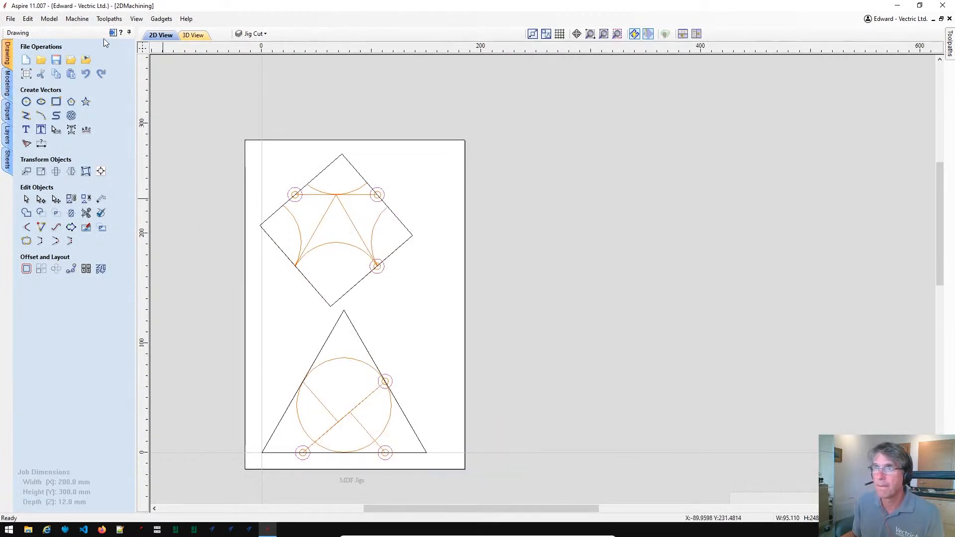
# - Hide the Parts, CutOut, Pockets and Holes layers, leaving the Jig Cut vectors displayed
pyautogui.click(254, 34)
pyautogui.click(252, 60)
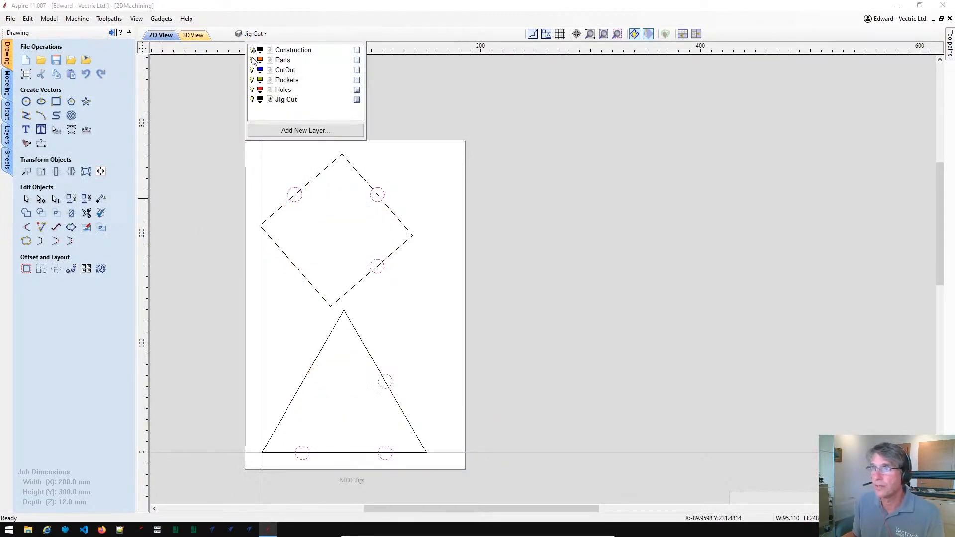
pyautogui.click(252, 70)
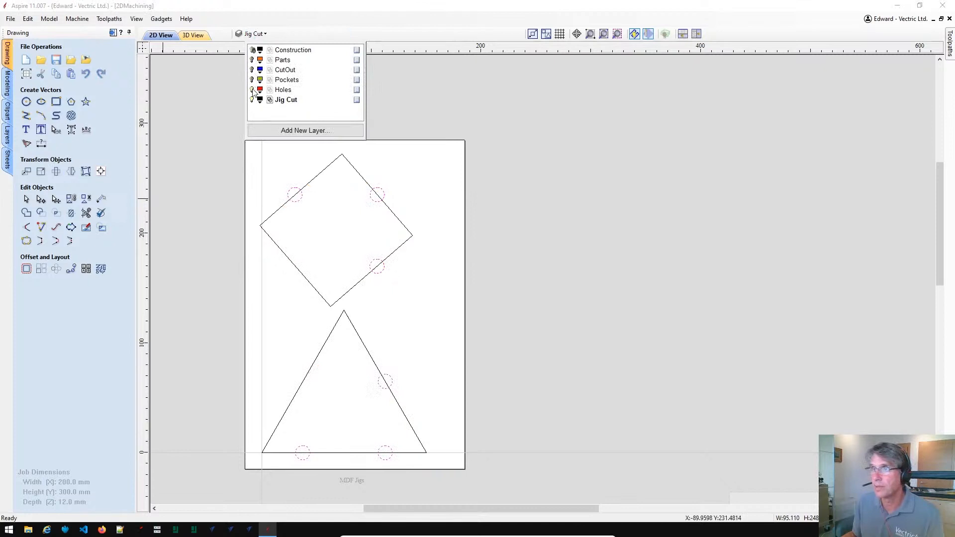
pyautogui.scroll(-2, 431, 390)
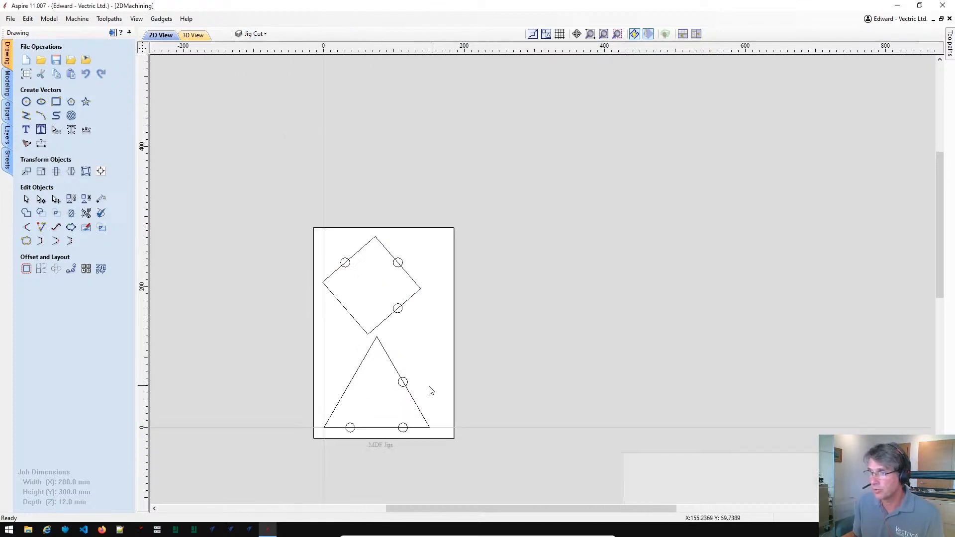
# - Weld the triangle outline and its three hinge circles into a single vector
pyautogui.click(388, 353)
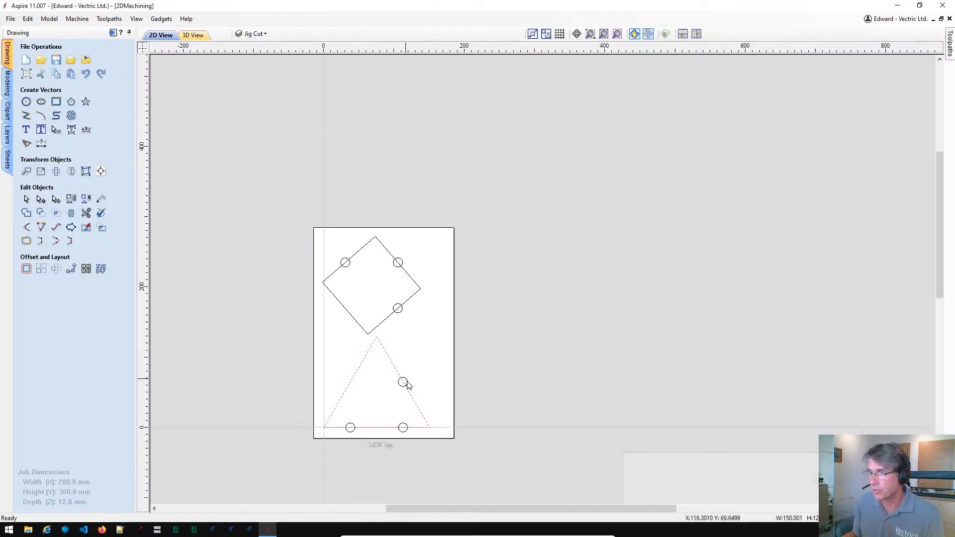
pyautogui.click(403, 426)
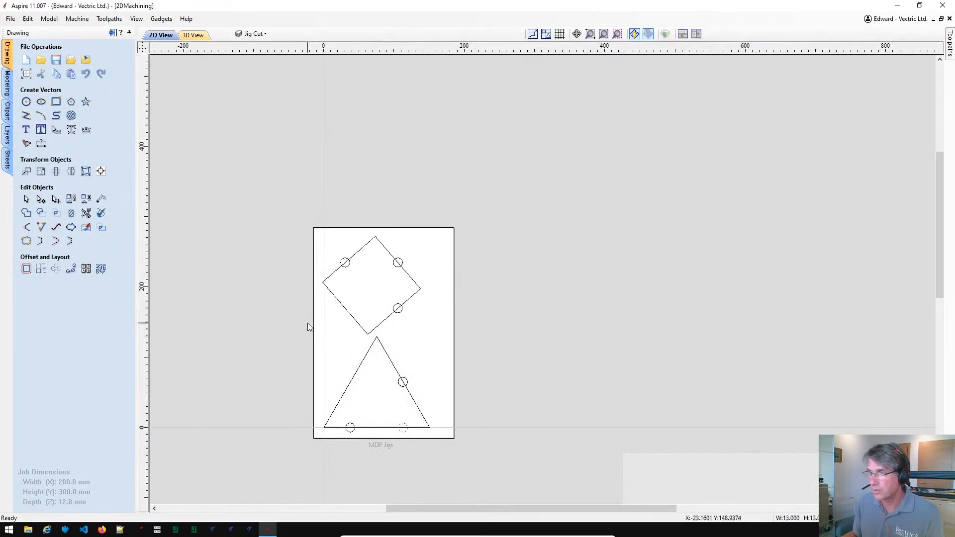
pyautogui.moveTo(309, 324); pyautogui.dragTo(445, 450)
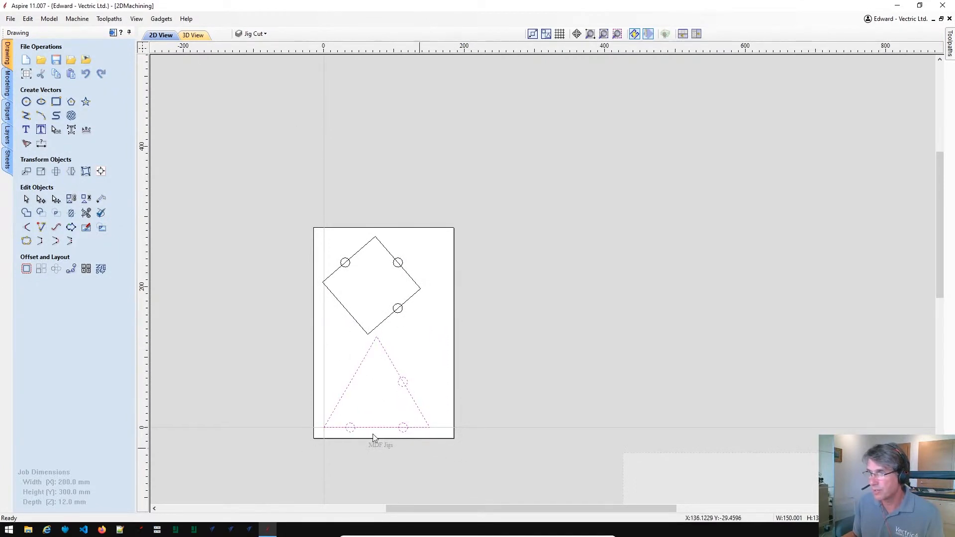
pyautogui.click(26, 213)
# - Weld the square outline and its three hinge circles into a single vector
pyautogui.click(264, 260)
pyautogui.moveTo(280, 224); pyautogui.dragTo(441, 341)
pyautogui.click(26, 213)
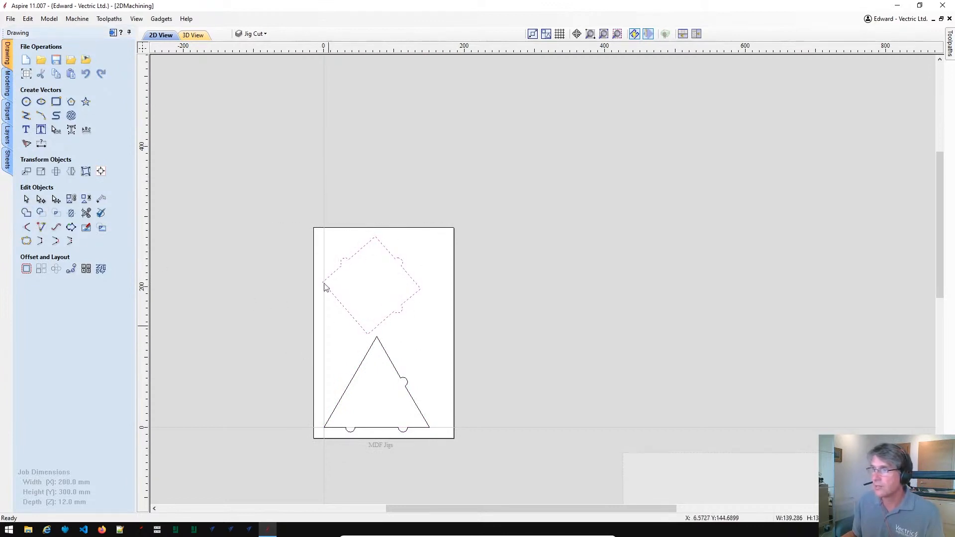
pyautogui.click(368, 232)
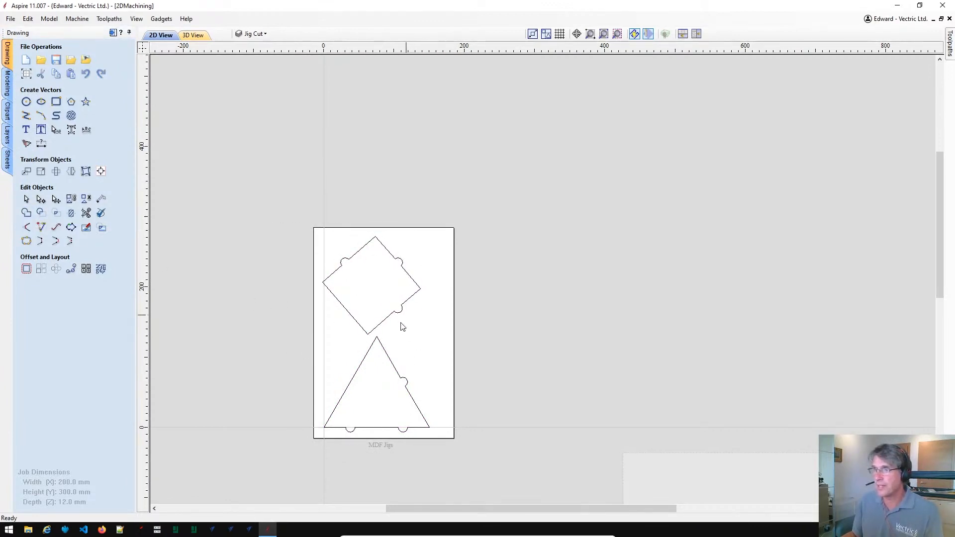
# - Add dog-bone fillets with a tool radius of 3.125/2 mm to all outer corners of the square and triangle outlines
pyautogui.scroll(1, 430, 357)
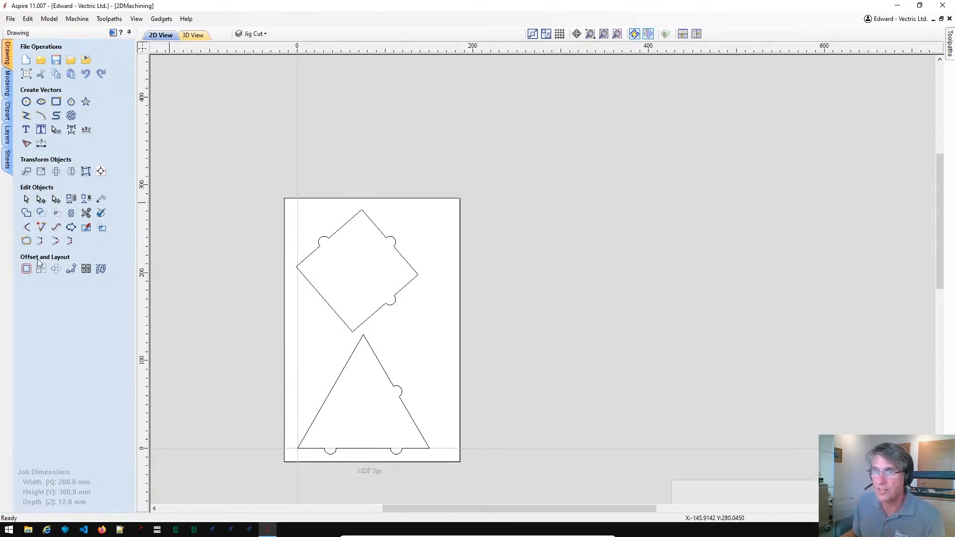
pyautogui.click(26, 227)
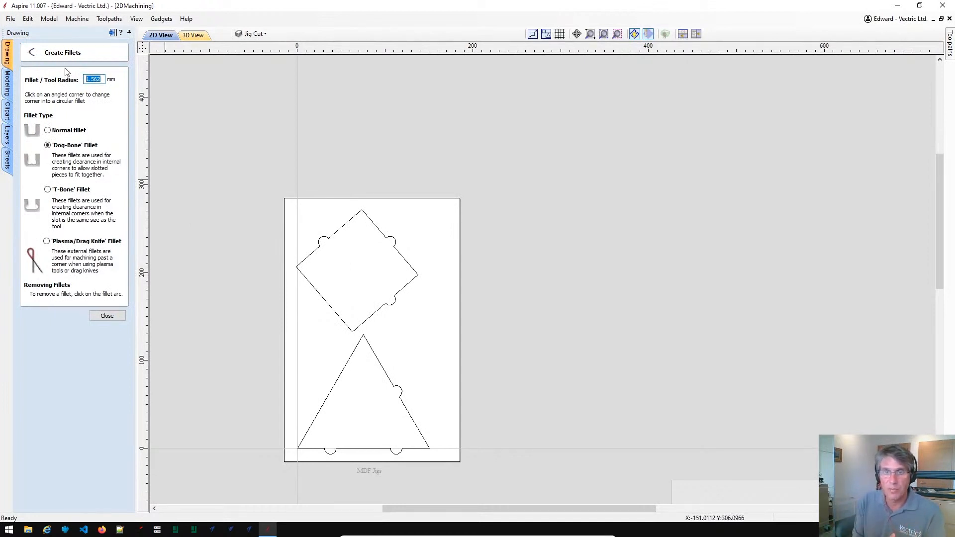
pyautogui.write('3.')
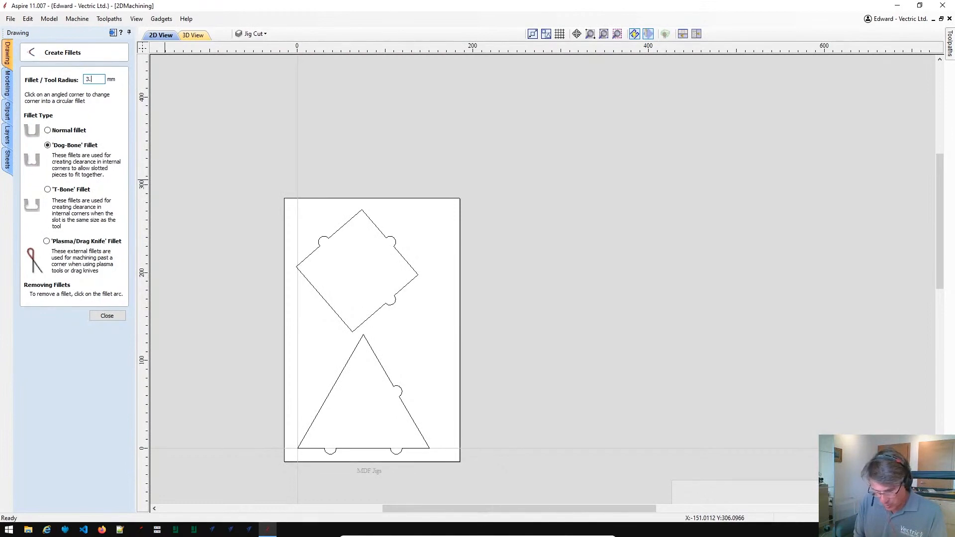
pyautogui.write('12')
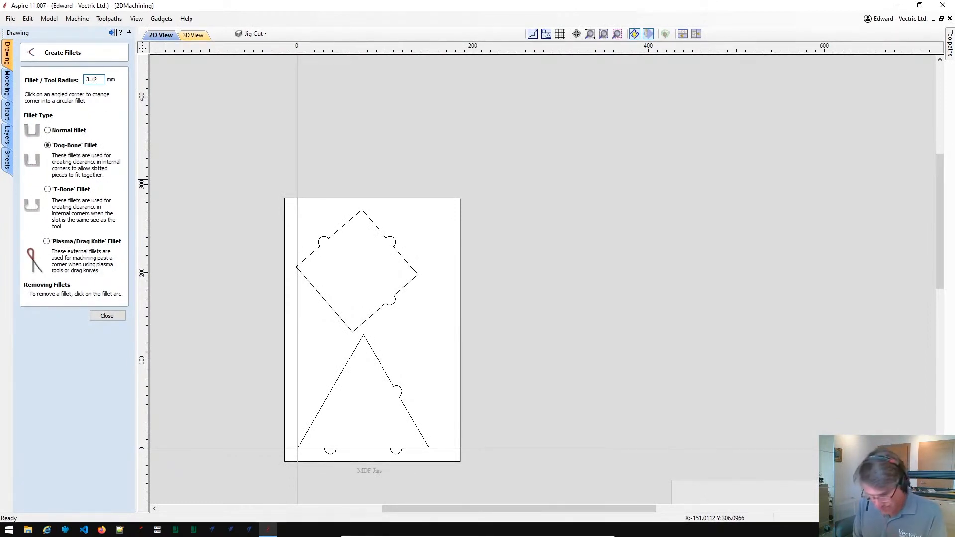
pyautogui.write('5/2')
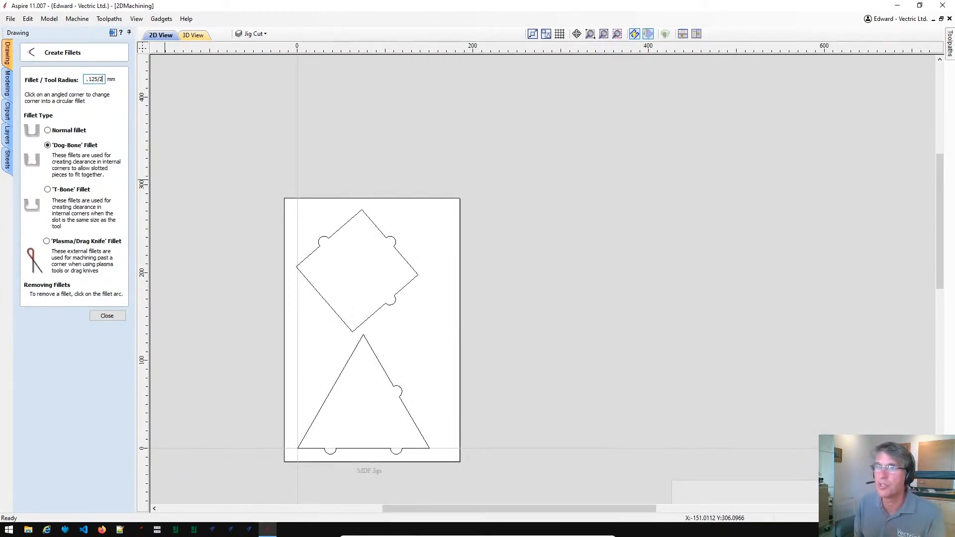
pyautogui.press('Return')
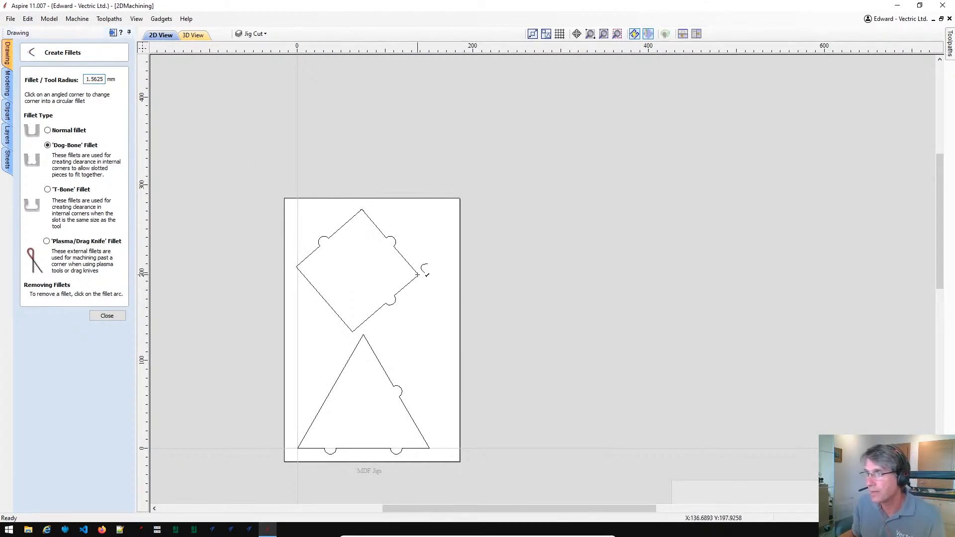
pyautogui.scroll(3, 355, 332)
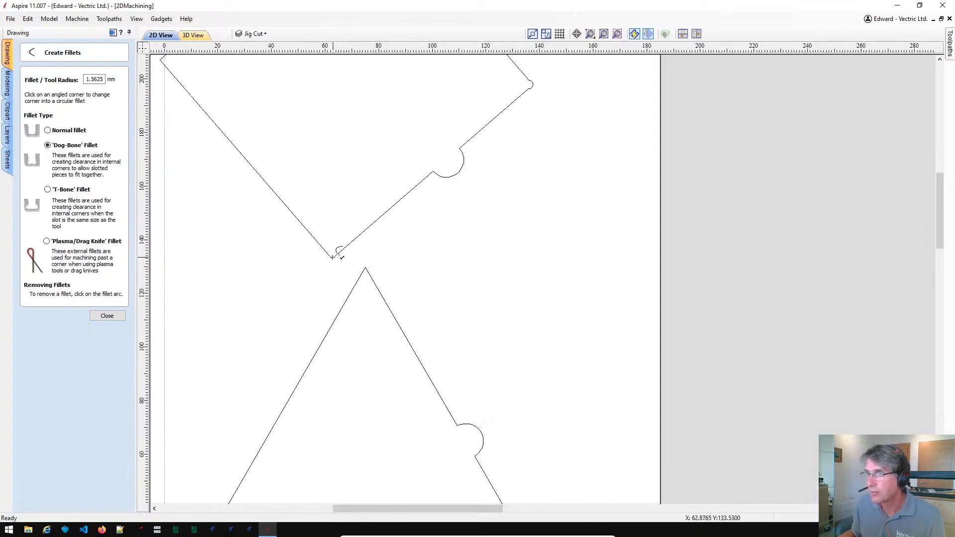
pyautogui.moveTo(302, 291); pyautogui.dragTo(506, 444, button='middle')
pyautogui.scroll(-2, 460, 306)
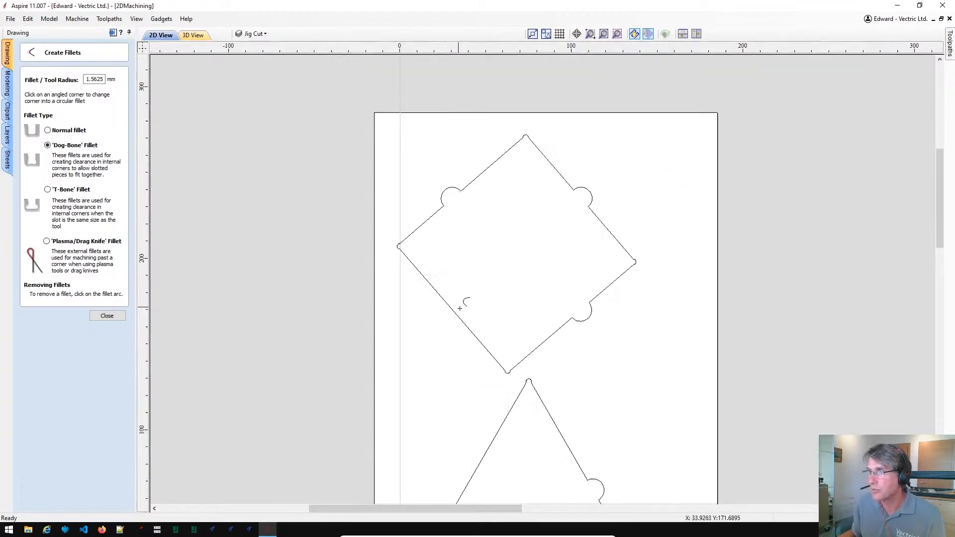
pyautogui.moveTo(483, 383); pyautogui.dragTo(397, 108, button='middle')
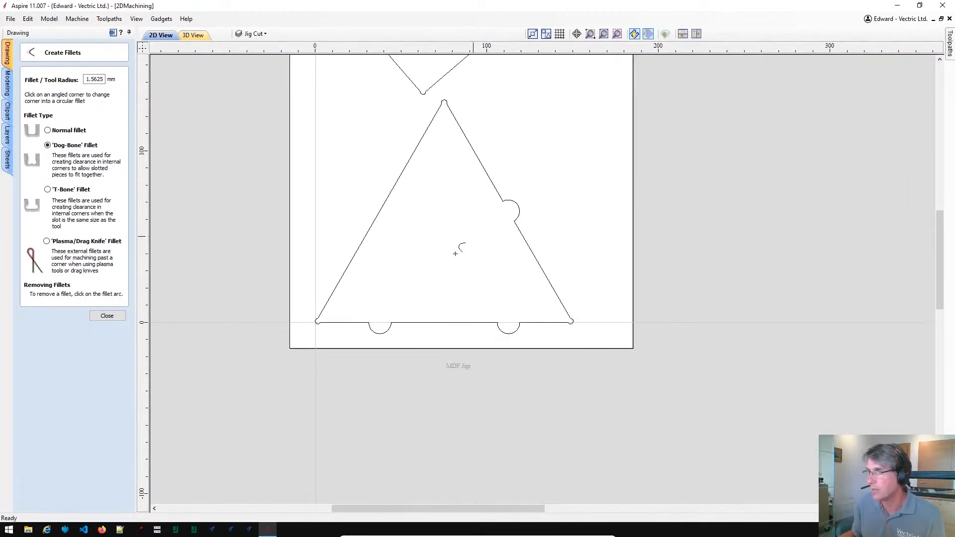
pyautogui.scroll(-5, 487, 219)
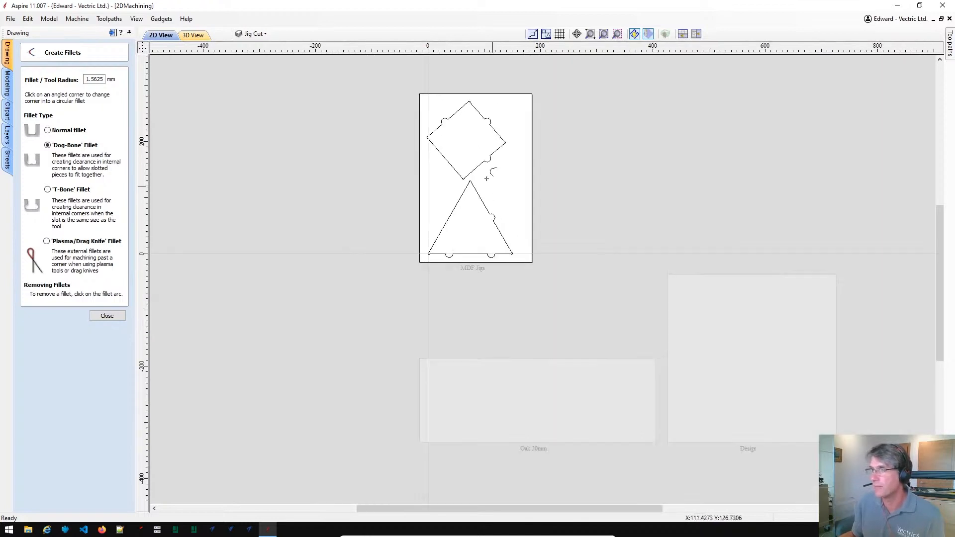
pyautogui.click(116, 316)
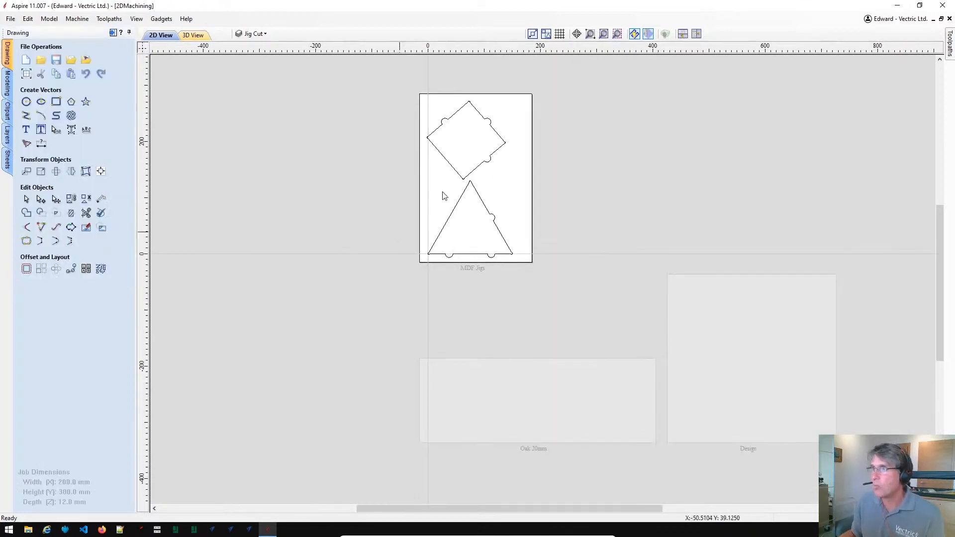
# - Draw a circle about 32.5 mm in diameter centred on the square's lower-left edge and another centred on the triangle's left edge
pyautogui.press('F3')
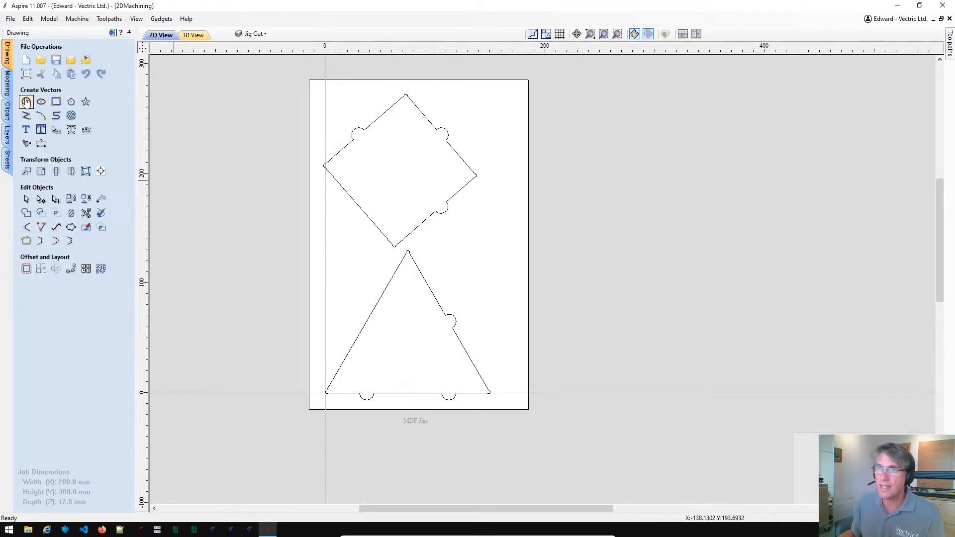
pyautogui.click(26, 102)
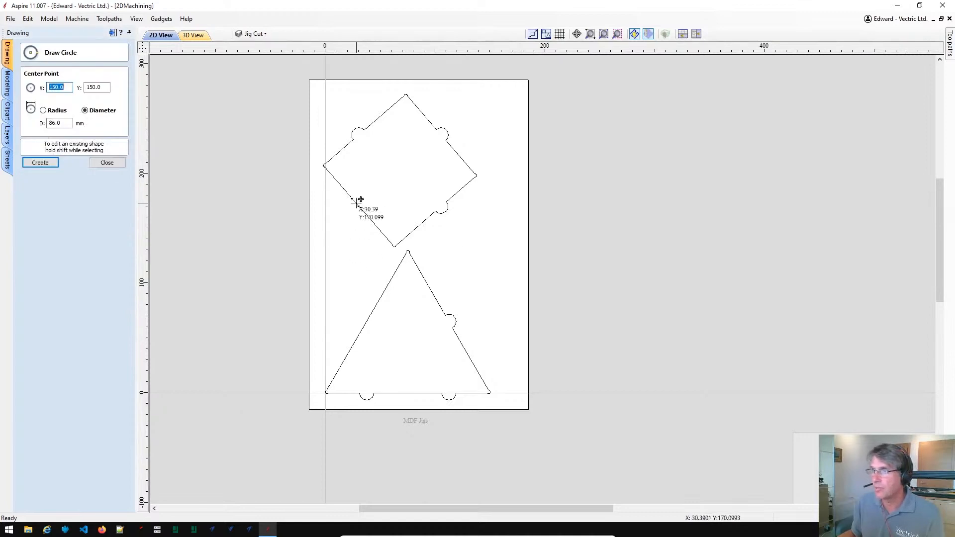
pyautogui.moveTo(358, 206); pyautogui.dragTo(371, 220)
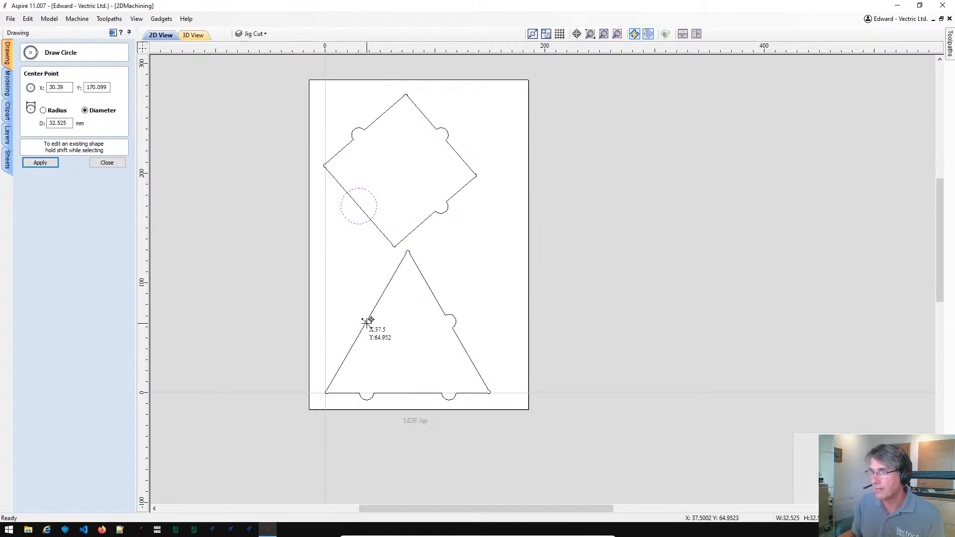
pyautogui.moveTo(377, 327); pyautogui.dragTo(379, 331)
pyautogui.press('Escape')
# - Weld the square outline with the circle on its lower-left edge to form a finger notch
pyautogui.click(368, 208)
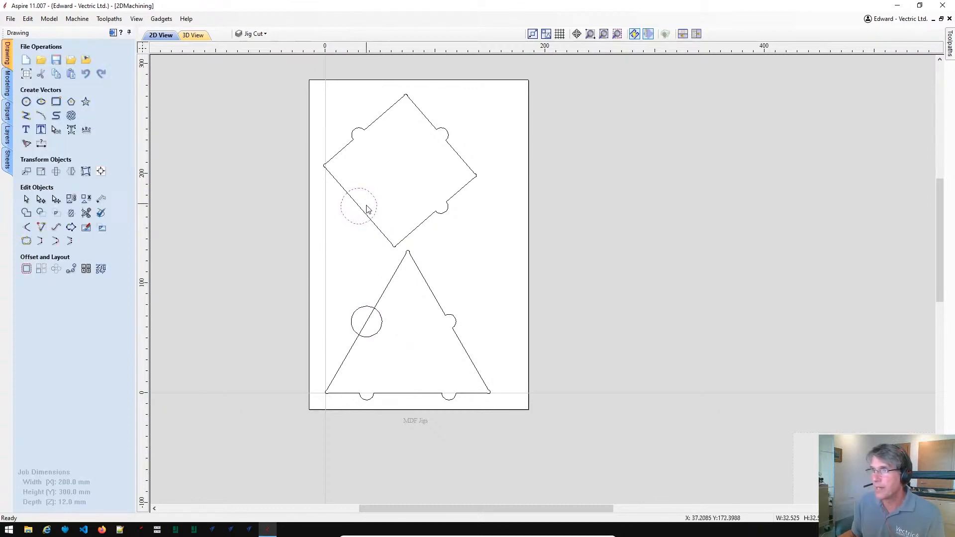
pyautogui.keyDown('shift'); pyautogui.click(360, 206); pyautogui.keyUp('shift')
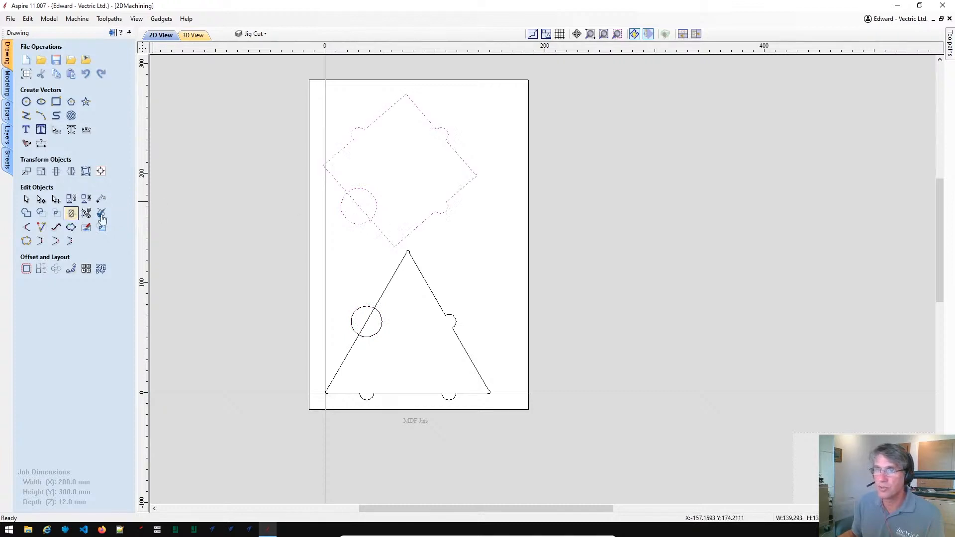
pyautogui.click(332, 167)
pyautogui.click(360, 206)
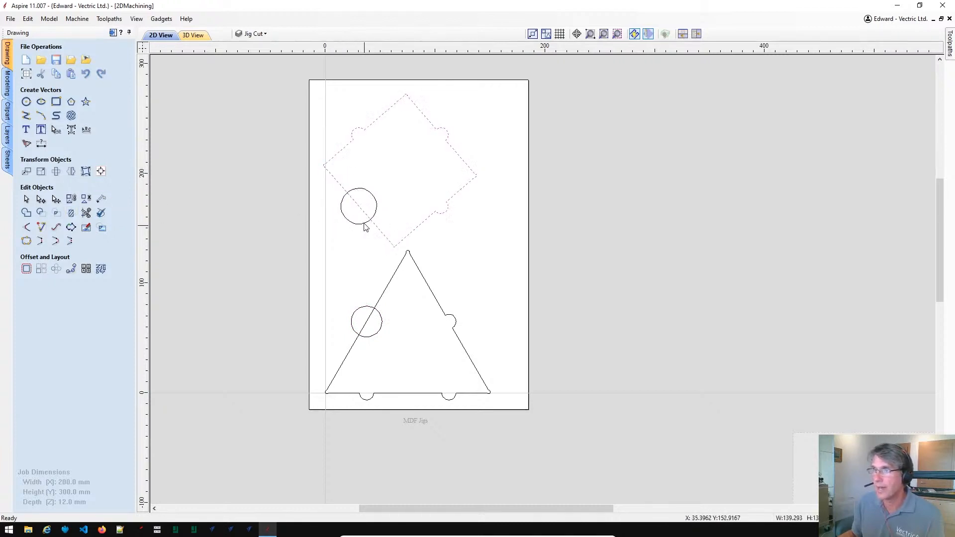
pyautogui.keyDown('shift'); pyautogui.click(367, 223); pyautogui.keyUp('shift')
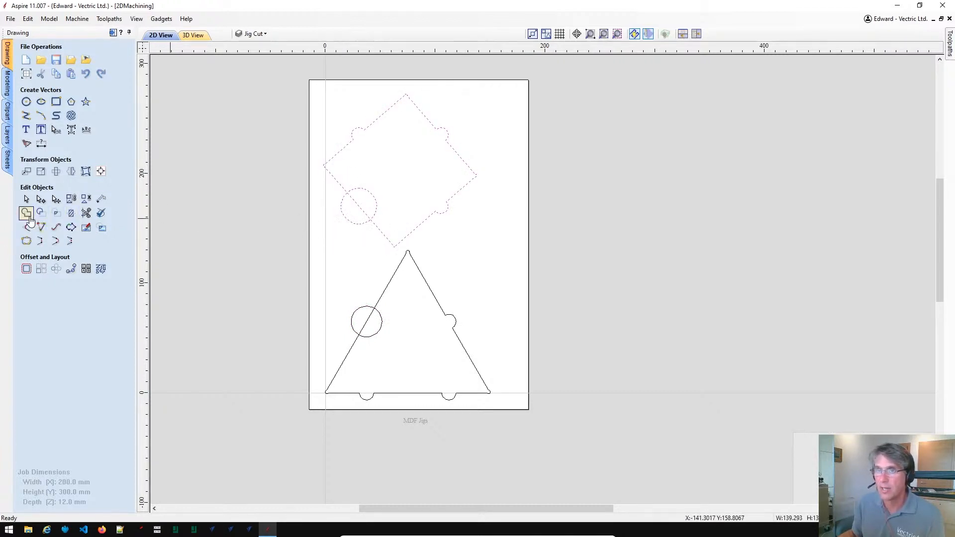
pyautogui.click(26, 213)
# - Weld the triangle outline with the circle on its left edge to form a matching notch
pyautogui.click(379, 305)
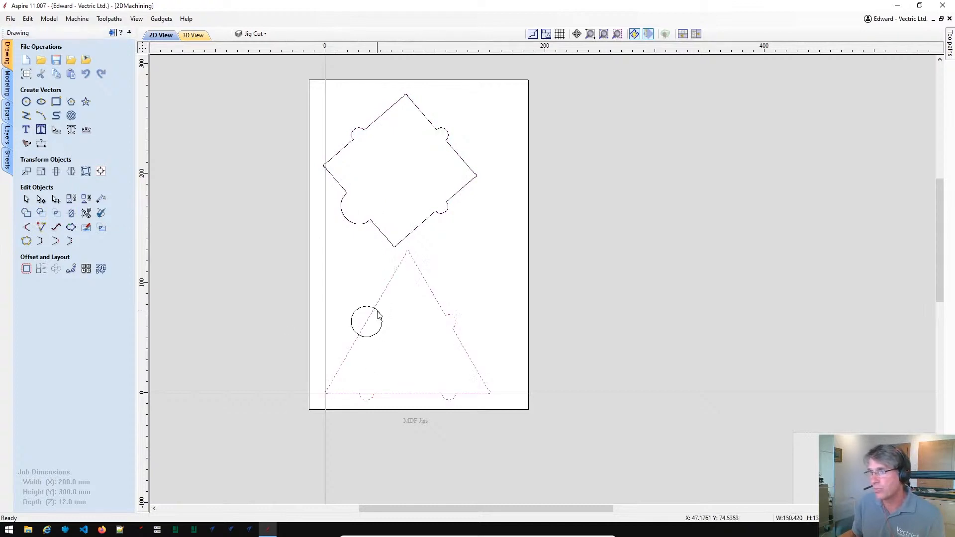
pyautogui.keyDown('shift'); pyautogui.click(378, 312); pyautogui.keyUp('shift')
pyautogui.click(26, 213)
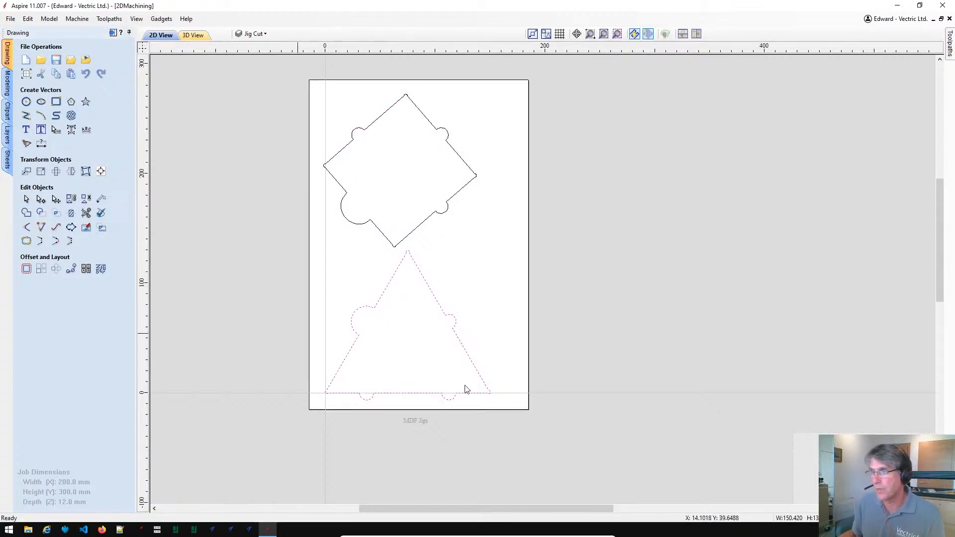
pyautogui.click(365, 260)
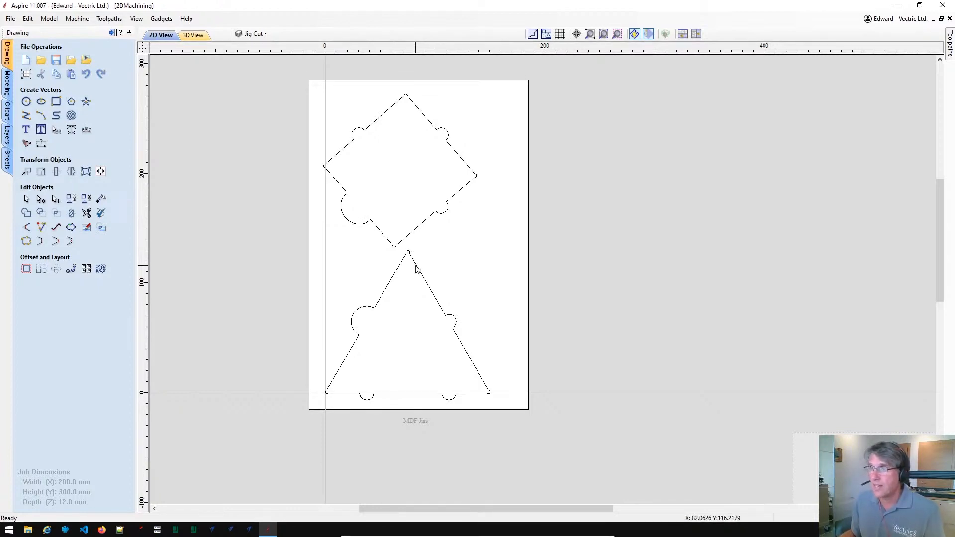
# - Start a 2D profile toolpath and select all closed vectors on the Jig Cut layer for machining
pyautogui.click(950, 43)
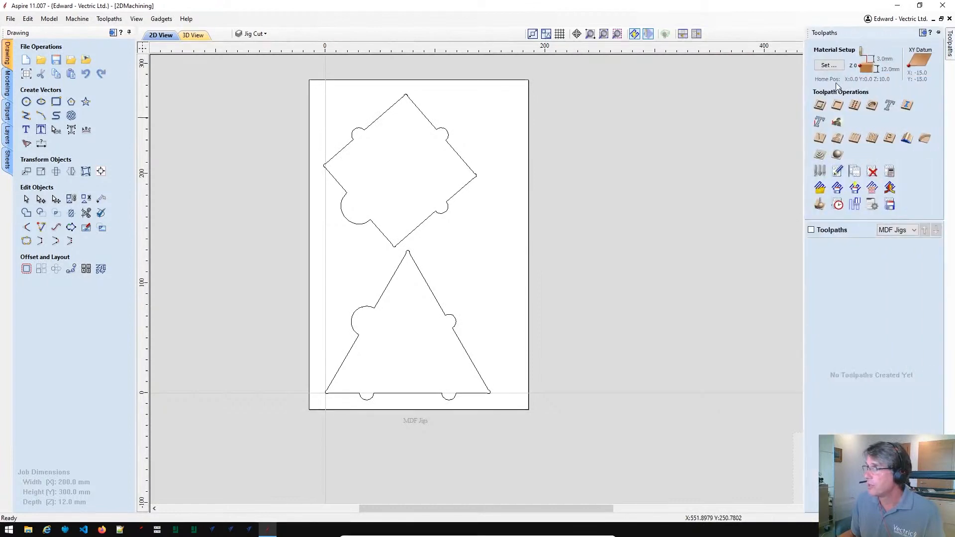
pyautogui.click(819, 106)
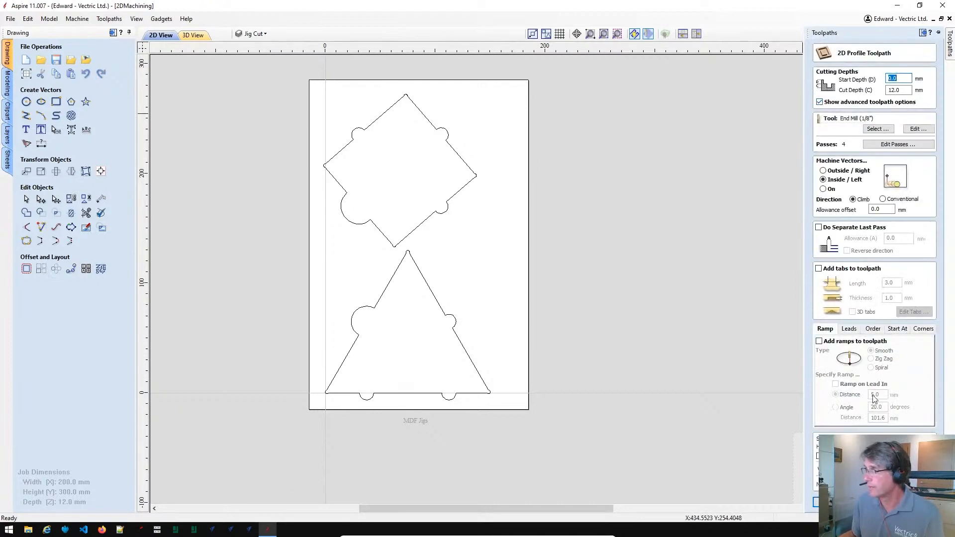
pyautogui.click(914, 470)
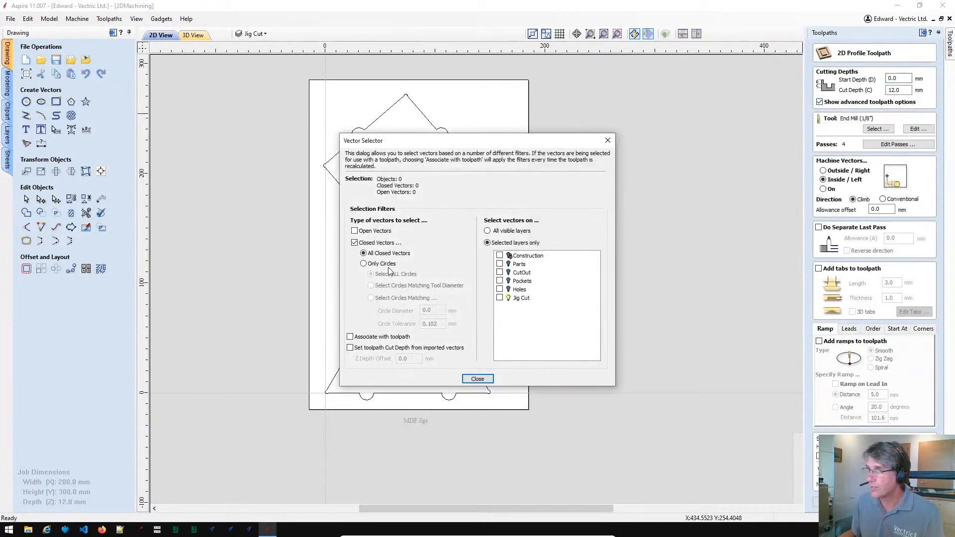
pyautogui.click(500, 299)
pyautogui.click(477, 379)
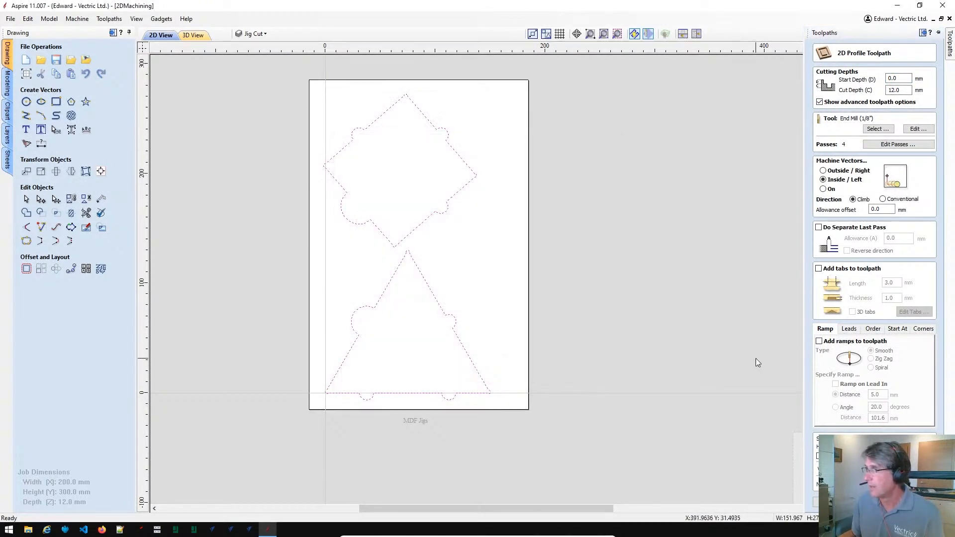
# - Set the profile's cut depth to z, add smooth 5 mm ramps, and calculate the toolpath as Jig CutOut
pyautogui.click(950, 44)
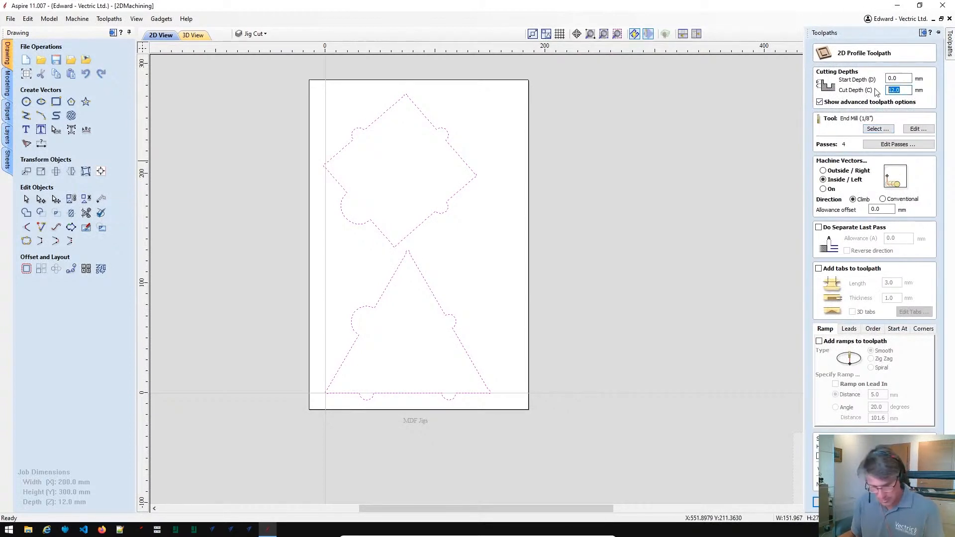
pyautogui.write('2')
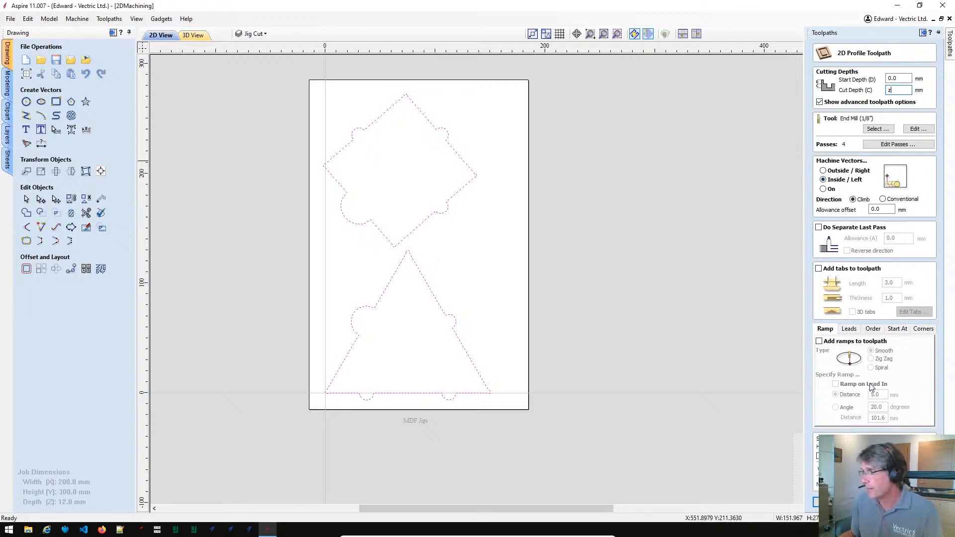
pyautogui.click(819, 341)
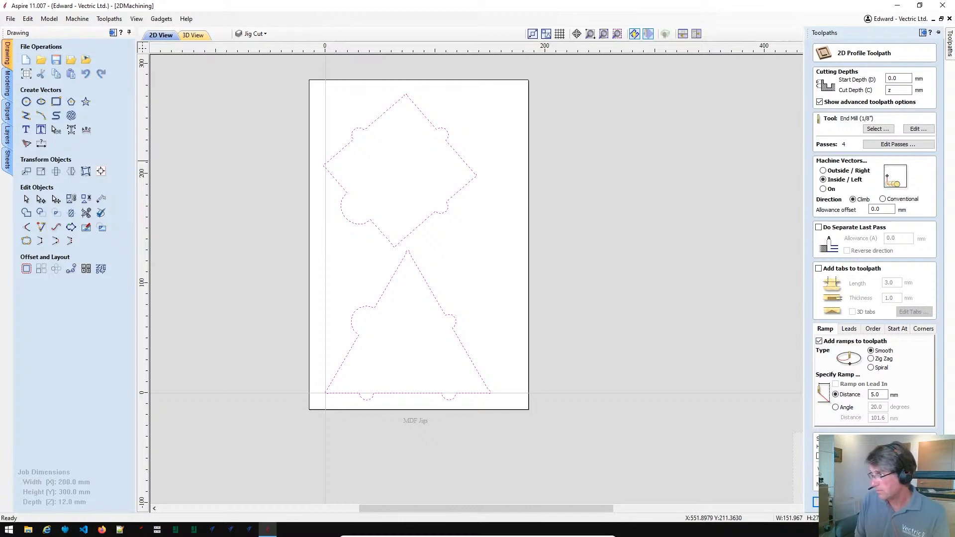
pyautogui.click(816, 501)
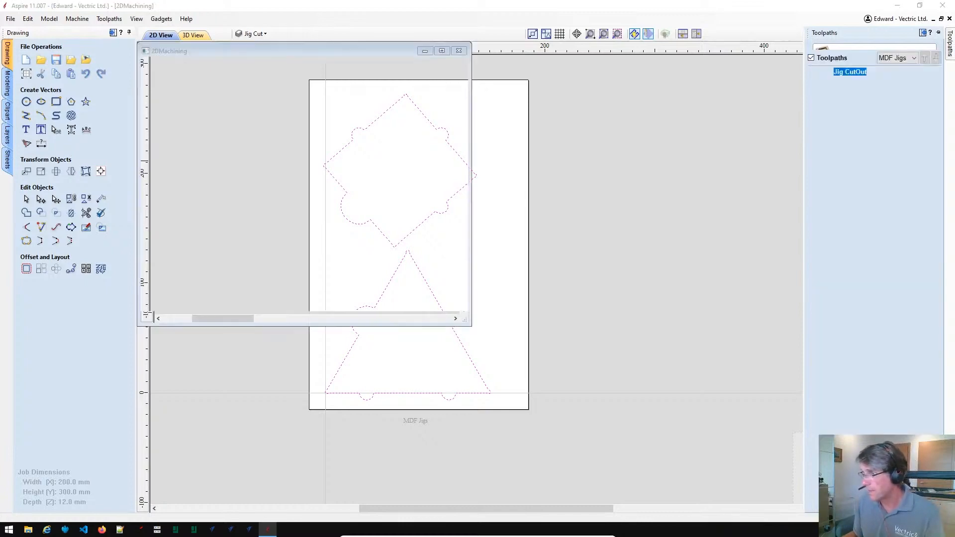
pyautogui.moveTo(471, 344); pyautogui.dragTo(459, 287)
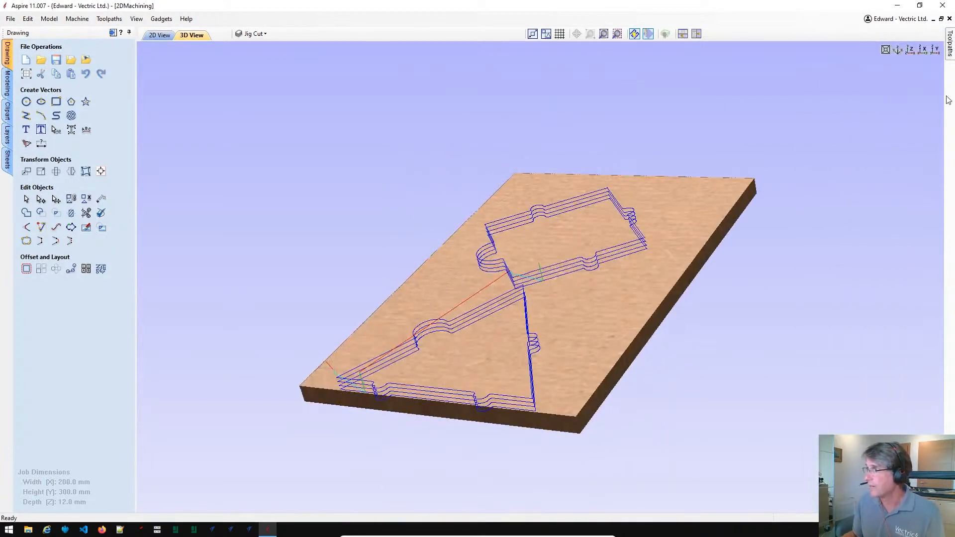
# - Preview the Jig CutOut toolpath and remove the triangle and square waste pieces from the simulated sheet
pyautogui.moveTo(949, 36)
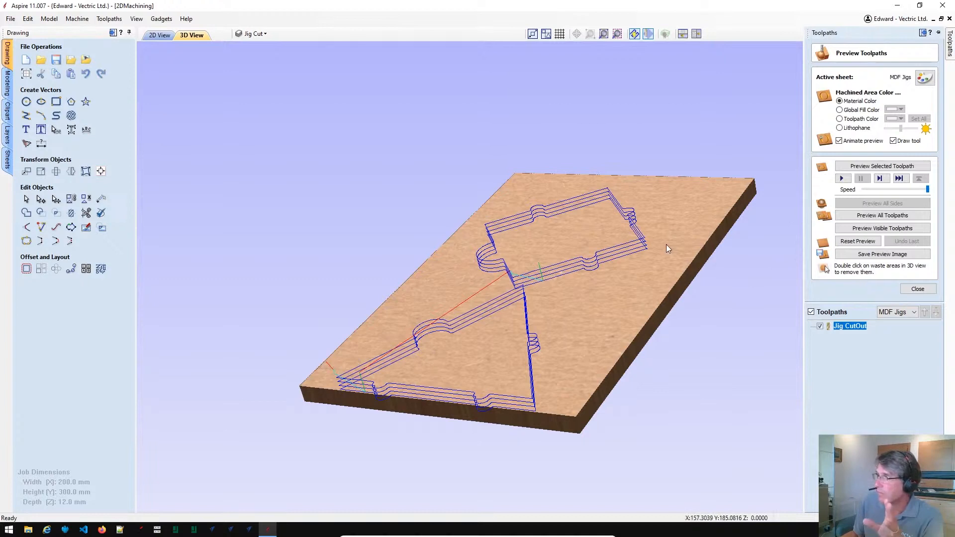
pyautogui.click(841, 179)
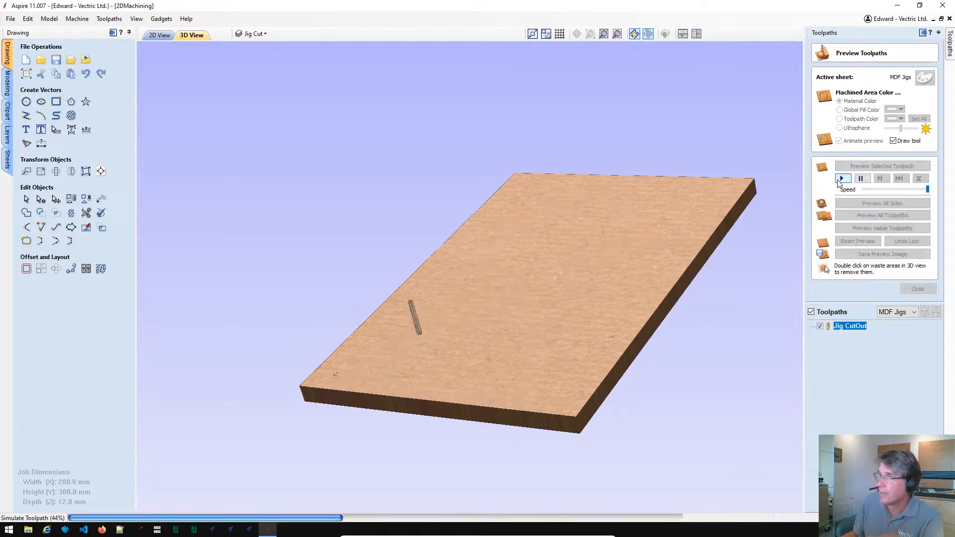
pyautogui.doubleClick(478, 334)
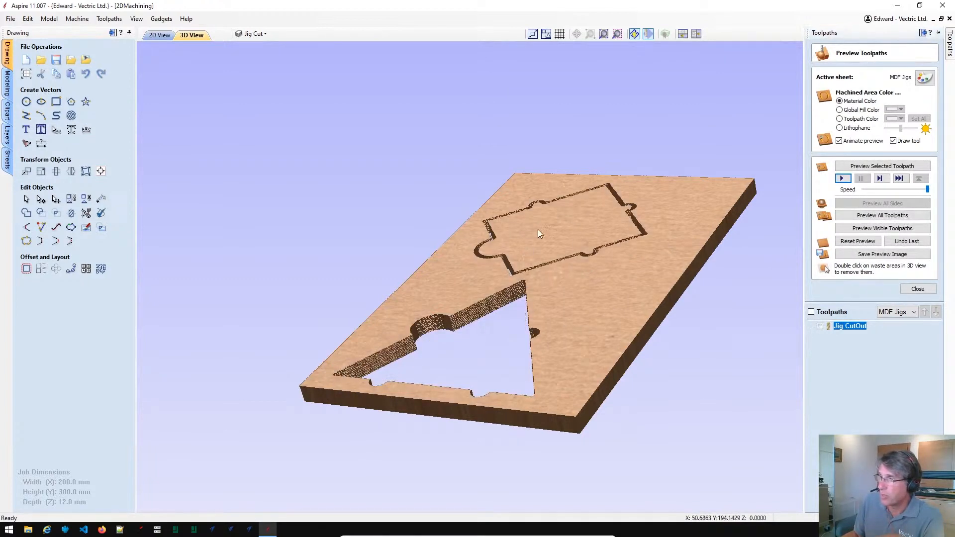
pyautogui.doubleClick(538, 229)
pyautogui.moveTo(496, 287); pyautogui.dragTo(479, 401)
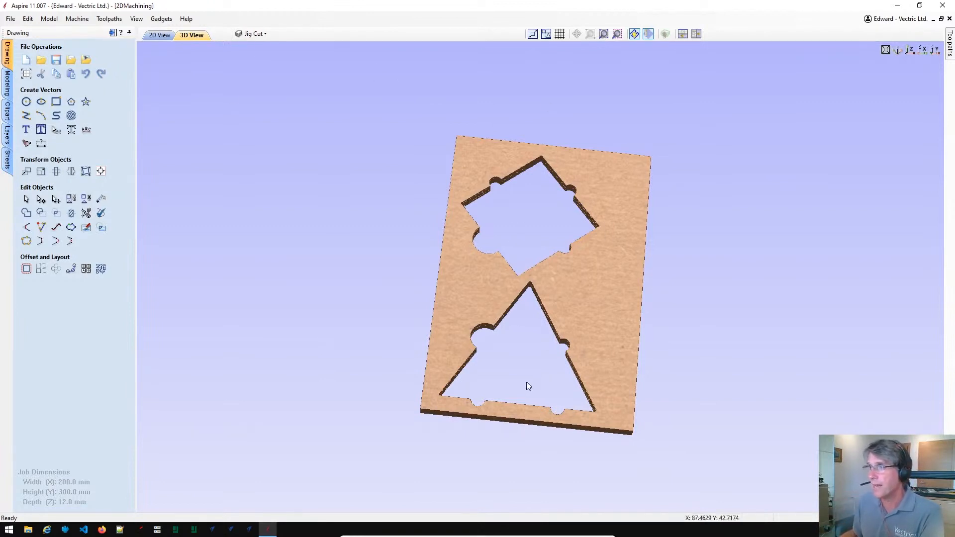
# - Return to the 2D view and add a new sheet to the job
pyautogui.click(158, 35)
pyautogui.click(501, 262)
pyautogui.scroll(-4, 501, 262)
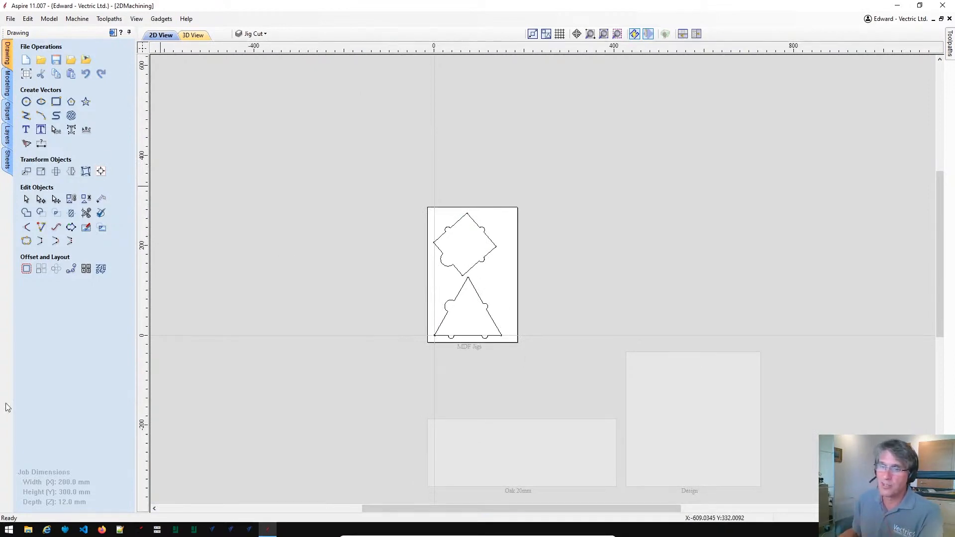
pyautogui.click(7, 160)
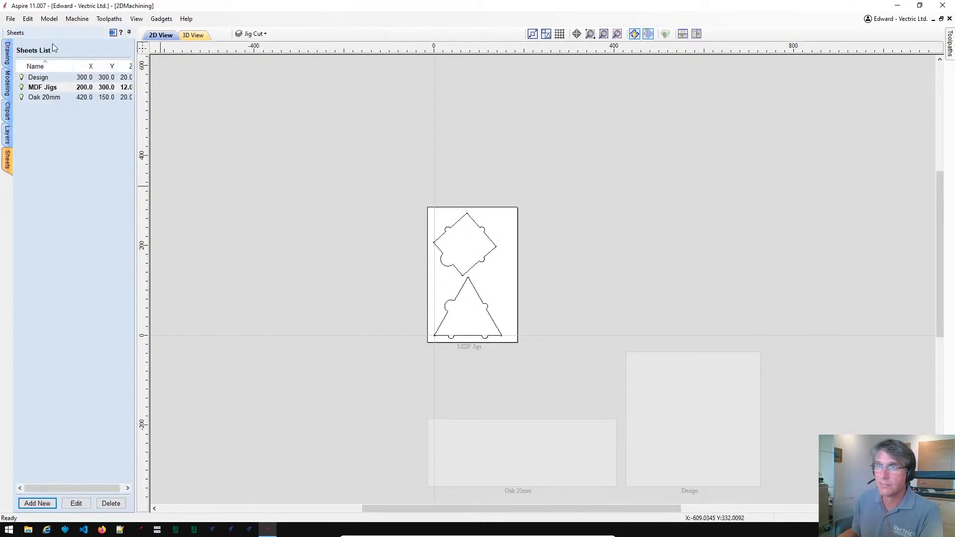
pyautogui.click(34, 506)
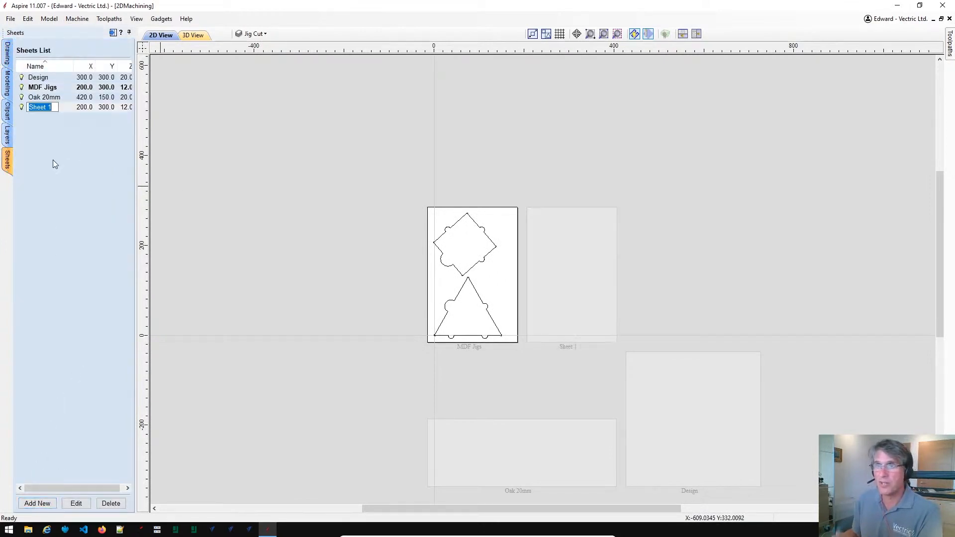
# - Edit the new sheet to a thickness of 20 mm and give it an oak material appearance
pyautogui.click(74, 108)
pyautogui.rightClick(73, 109)
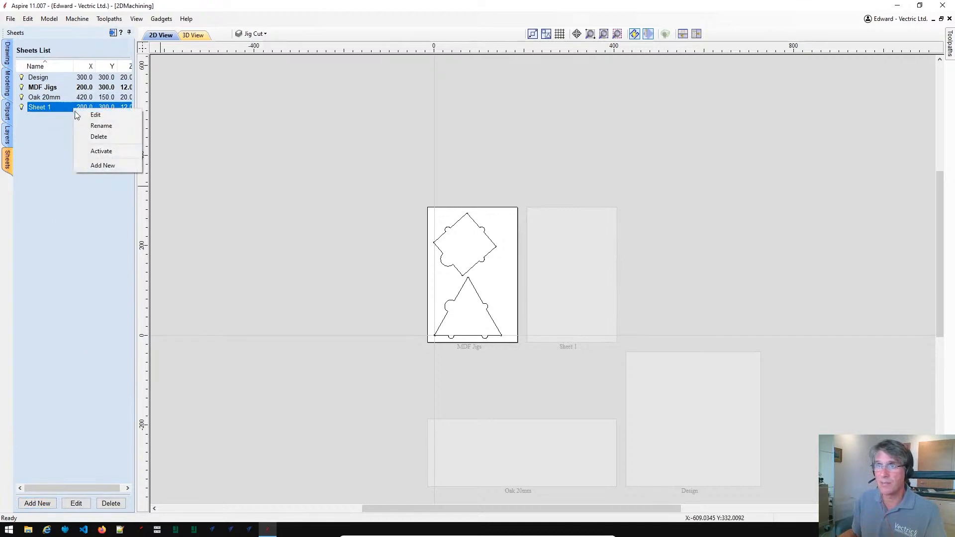
pyautogui.click(106, 114)
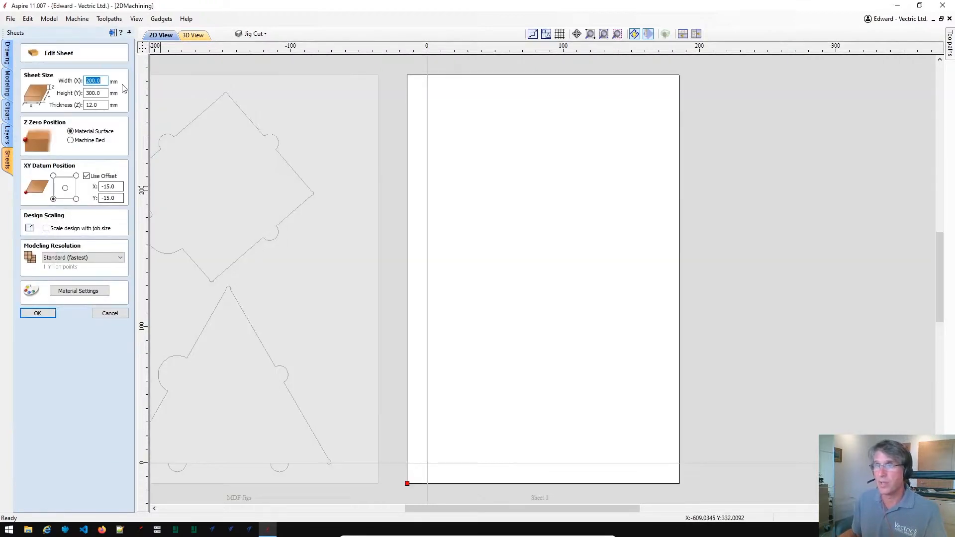
pyautogui.moveTo(102, 105); pyautogui.dragTo(83, 105)
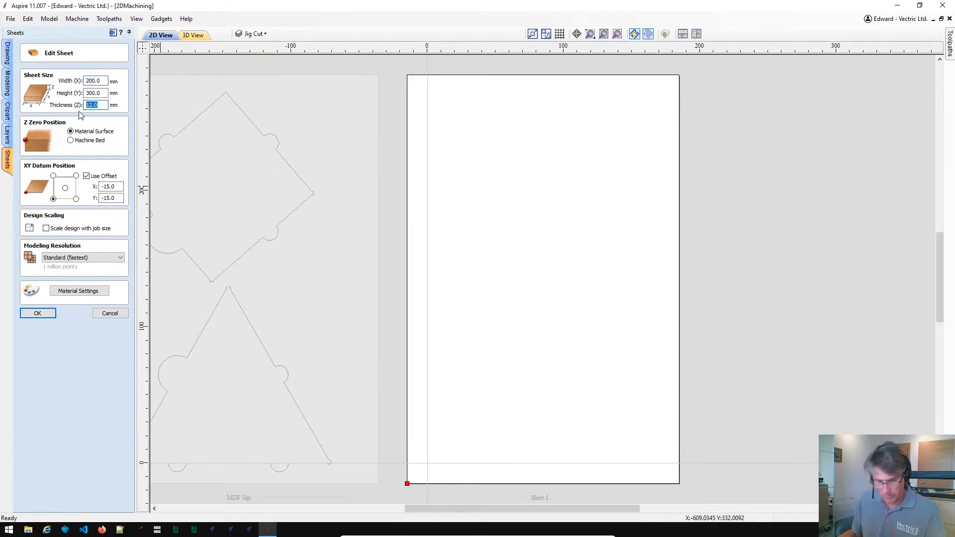
pyautogui.write('20')
pyautogui.click(84, 295)
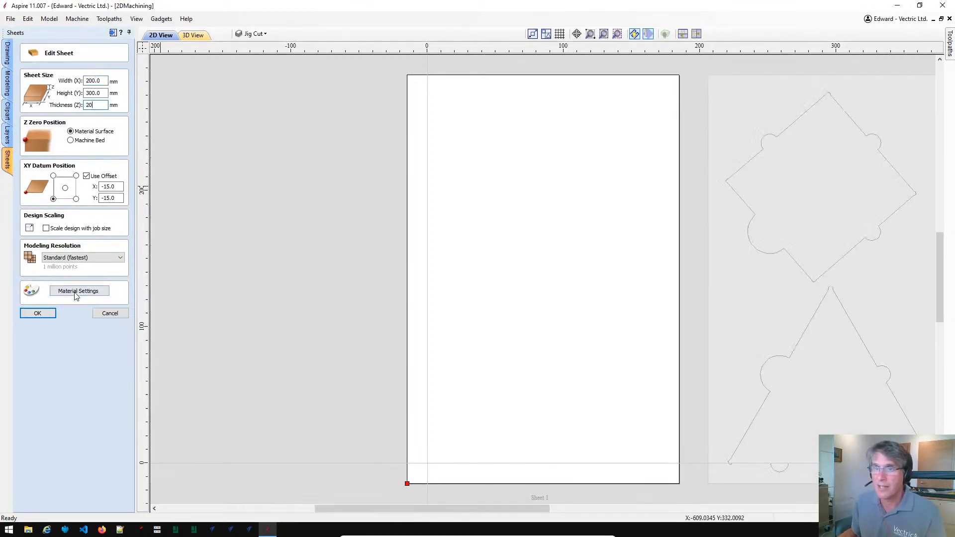
pyautogui.click(82, 317)
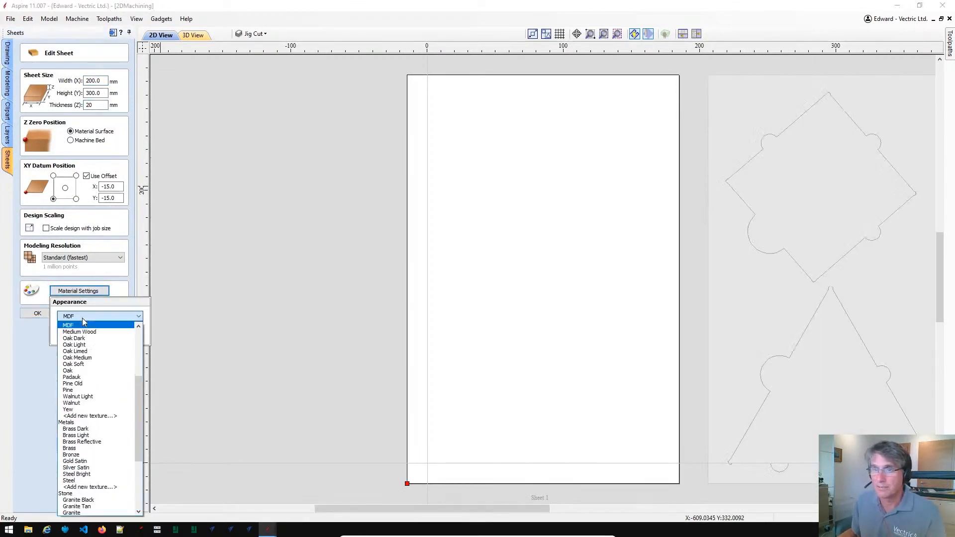
pyautogui.click(79, 354)
pyautogui.click(28, 312)
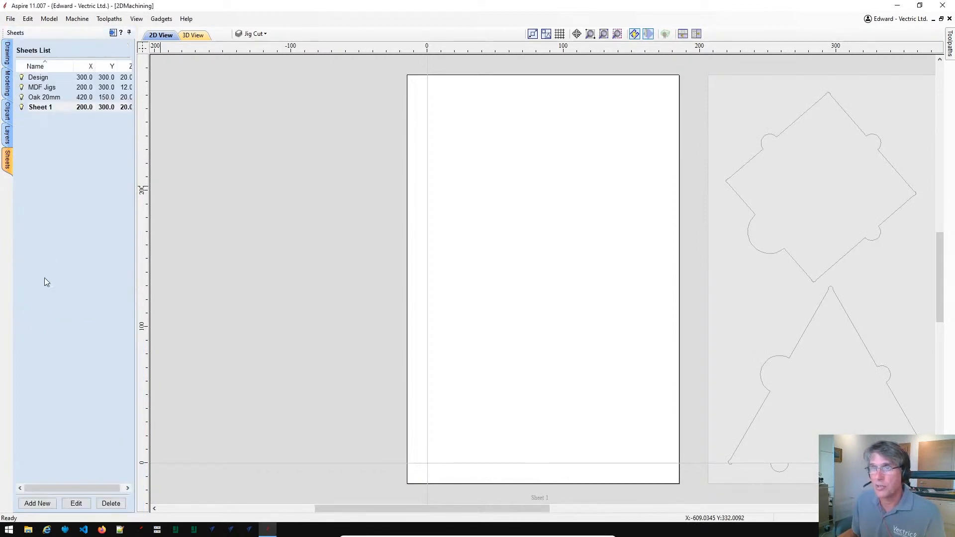
# - Rename the new sheet as Puzzle in Jig
pyautogui.rightClick(43, 111)
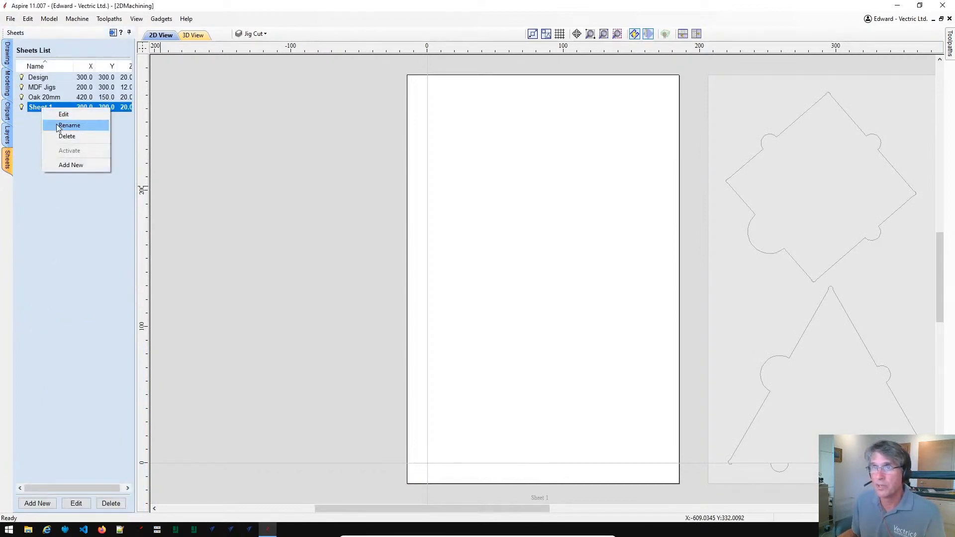
pyautogui.click(65, 125)
pyautogui.click(54, 107)
pyautogui.moveTo(52, 107); pyautogui.dragTo(28, 107)
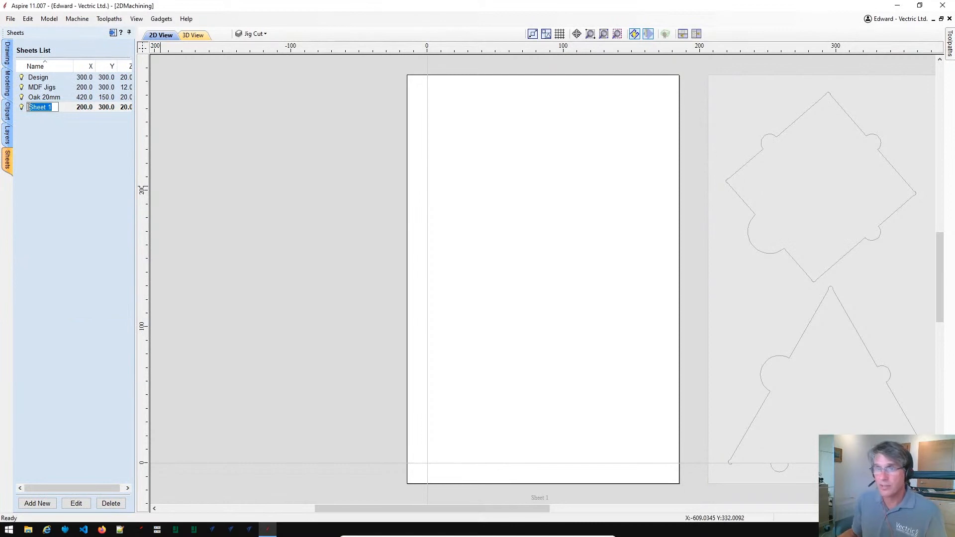
pyautogui.write('Pu')
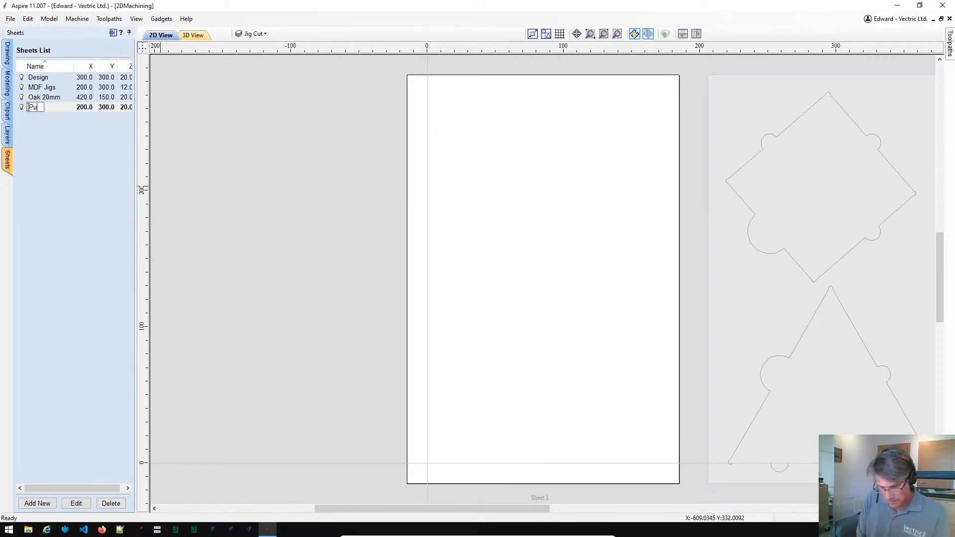
pyautogui.write('zzle in')
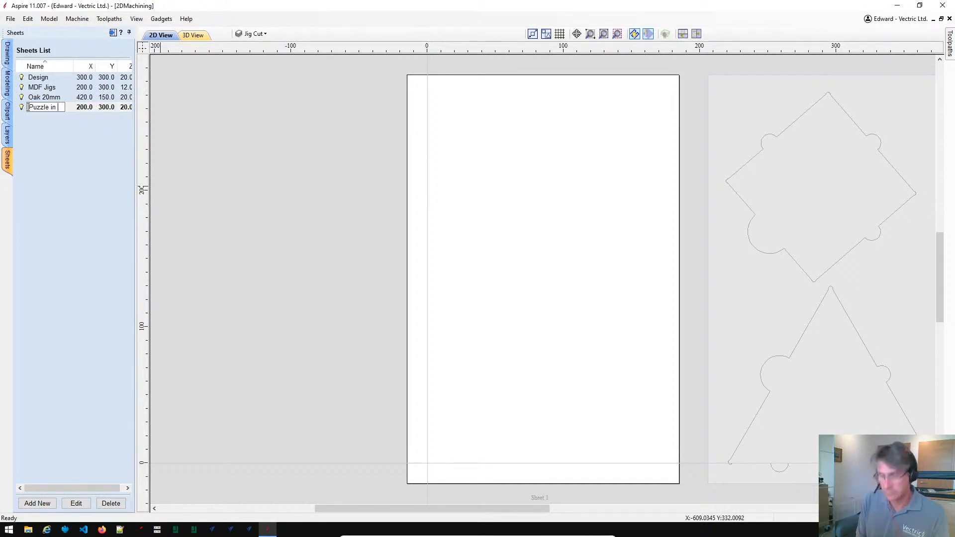
pyautogui.write(' Jig')
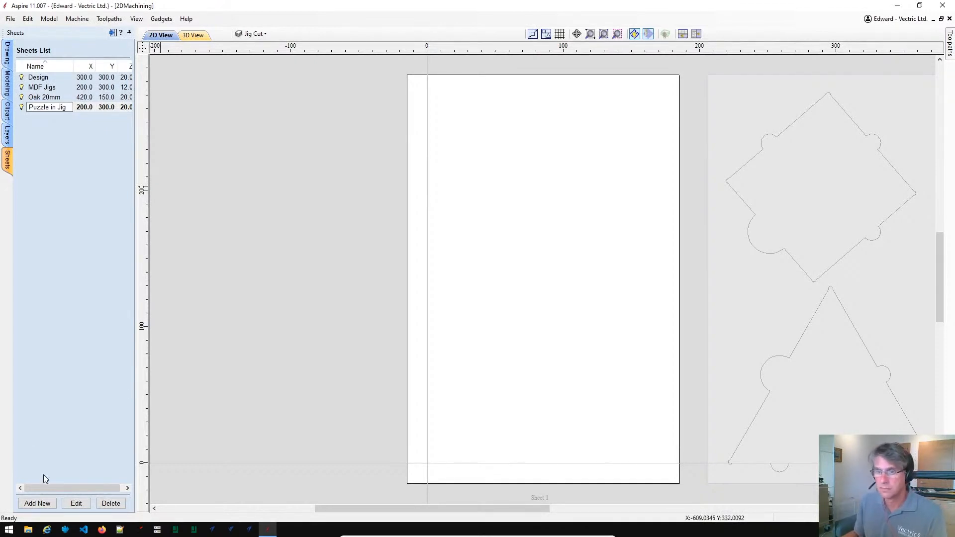
pyautogui.click(79, 407)
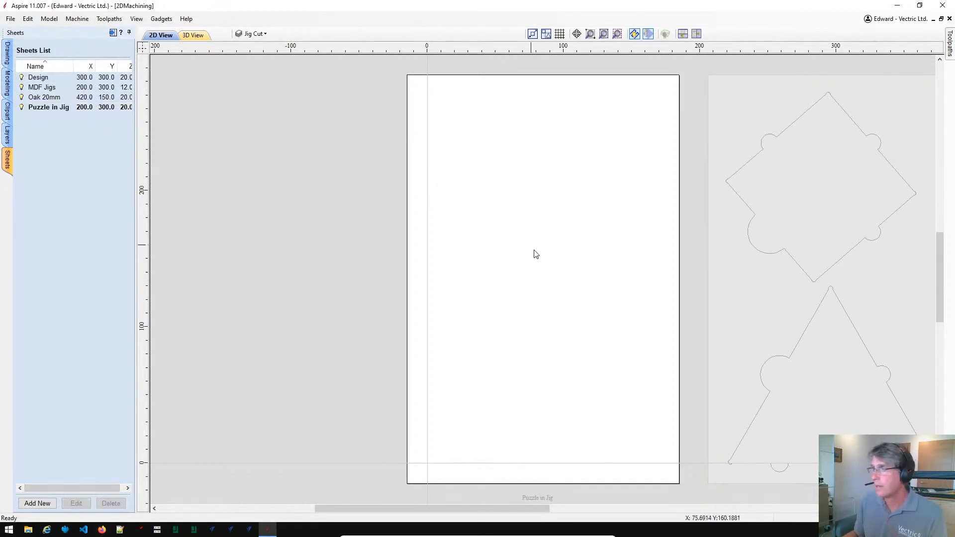
# - Show the Parts layer and hide the Jig Cut layer
pyautogui.scroll(-3, 646, 333)
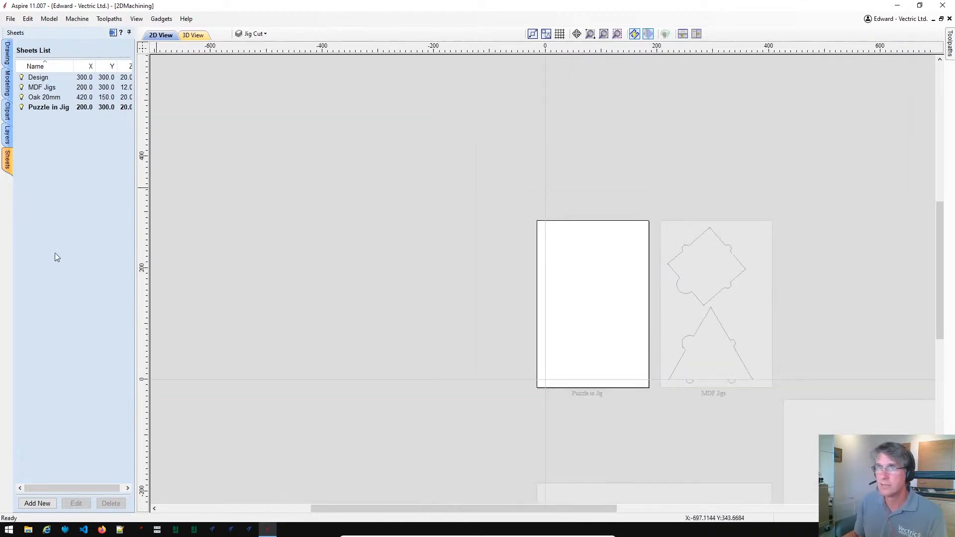
pyautogui.click(7, 134)
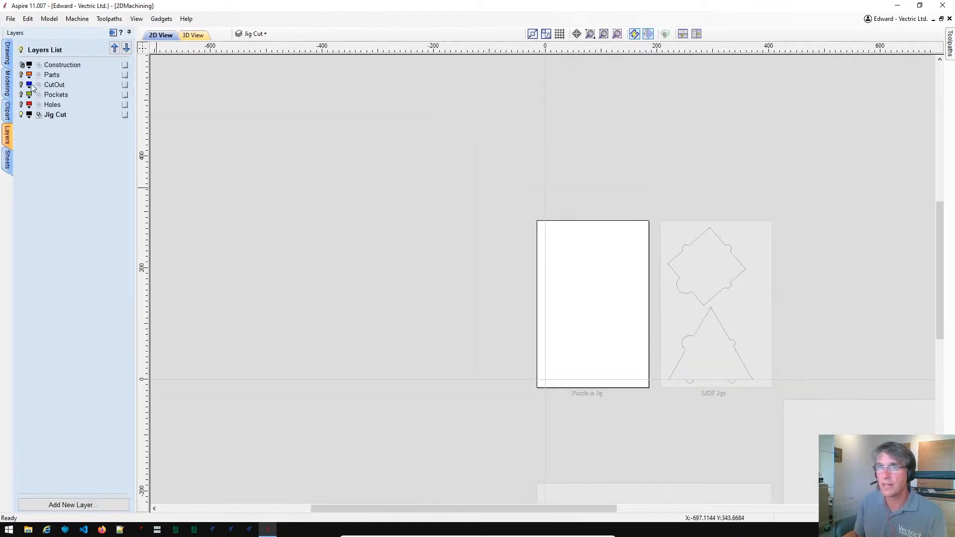
pyautogui.click(21, 74)
pyautogui.scroll(4, 812, 361)
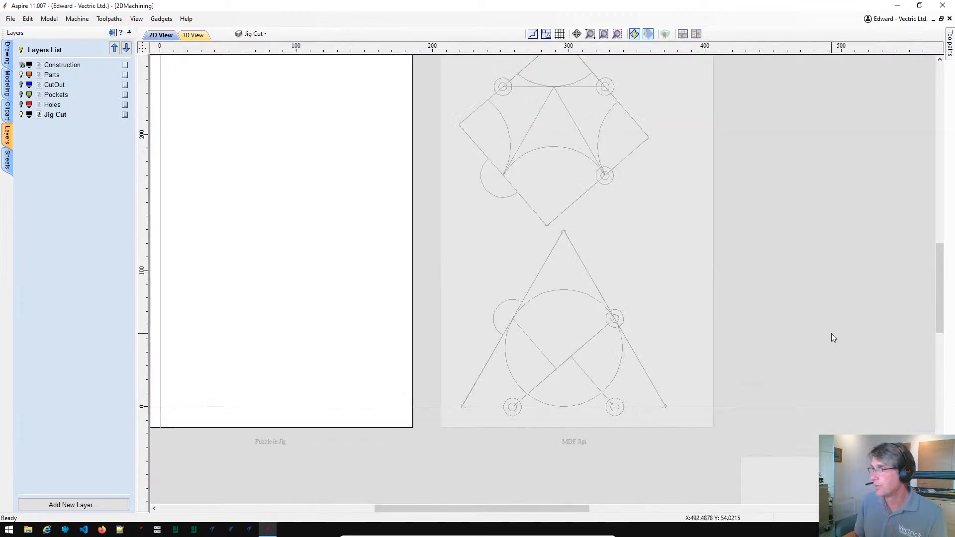
pyautogui.click(21, 115)
pyautogui.scroll(-2, 544, 311)
# - Activate the MDF Jigs sheet and copy all its visible part vectors to the Puzzle in Jig sheet
pyautogui.doubleClick(578, 258)
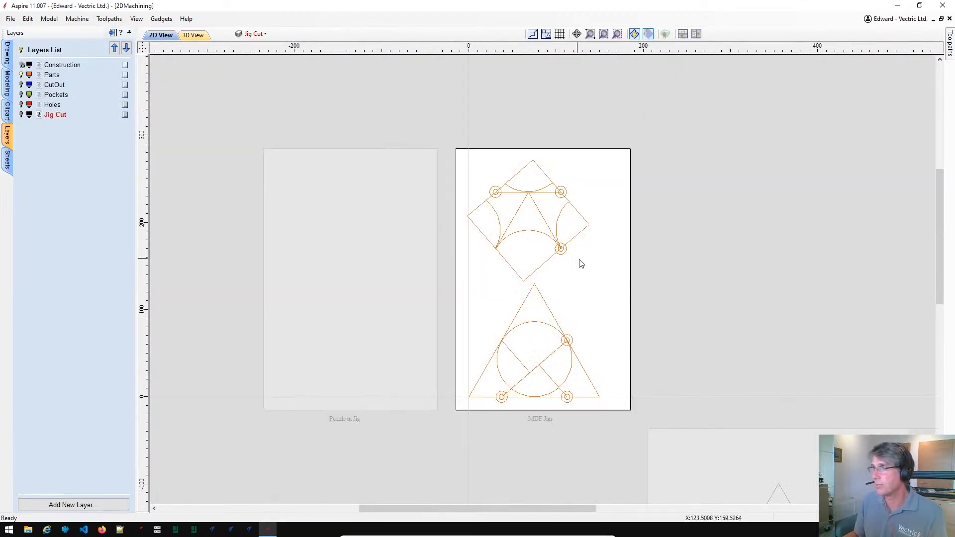
pyautogui.moveTo(513, 227); pyautogui.dragTo(631, 405)
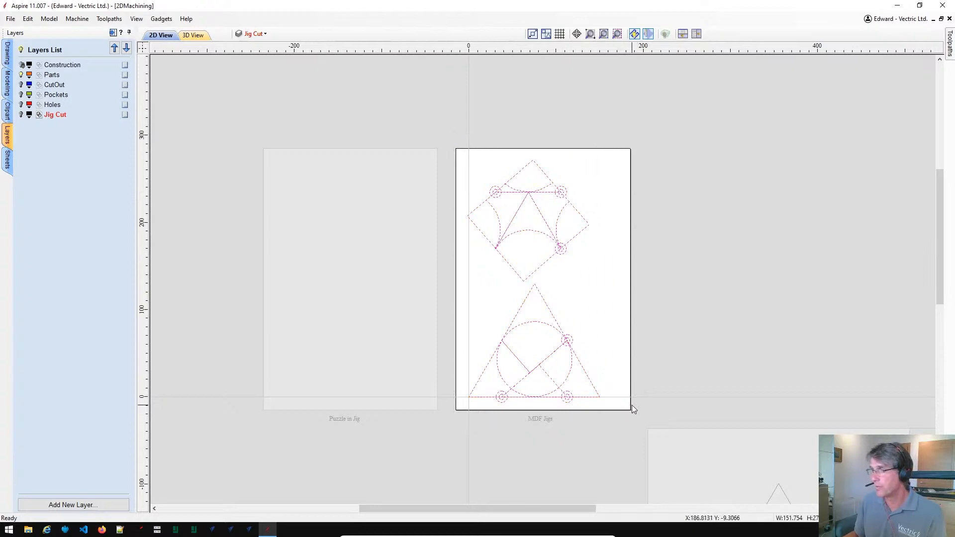
pyautogui.rightClick(572, 348)
pyautogui.moveTo(596, 343)
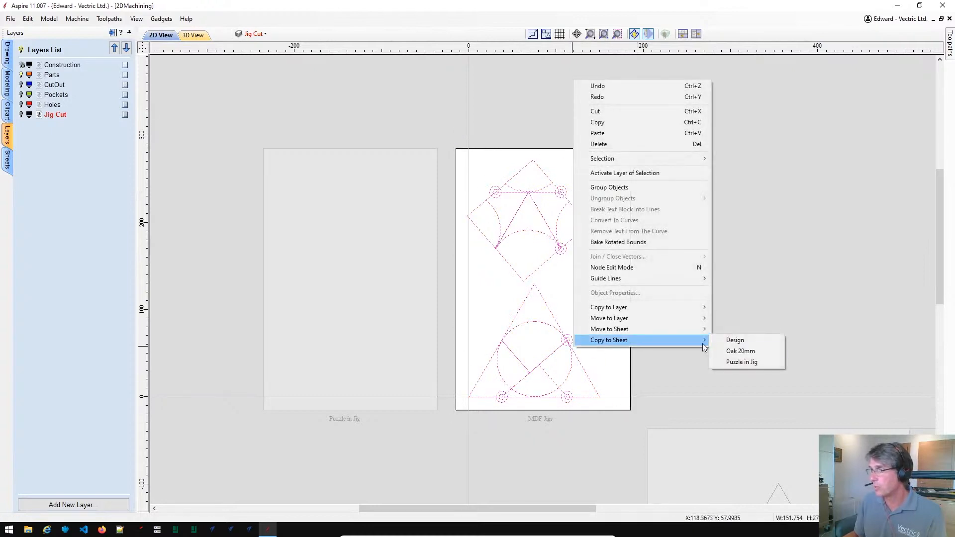
pyautogui.click(751, 361)
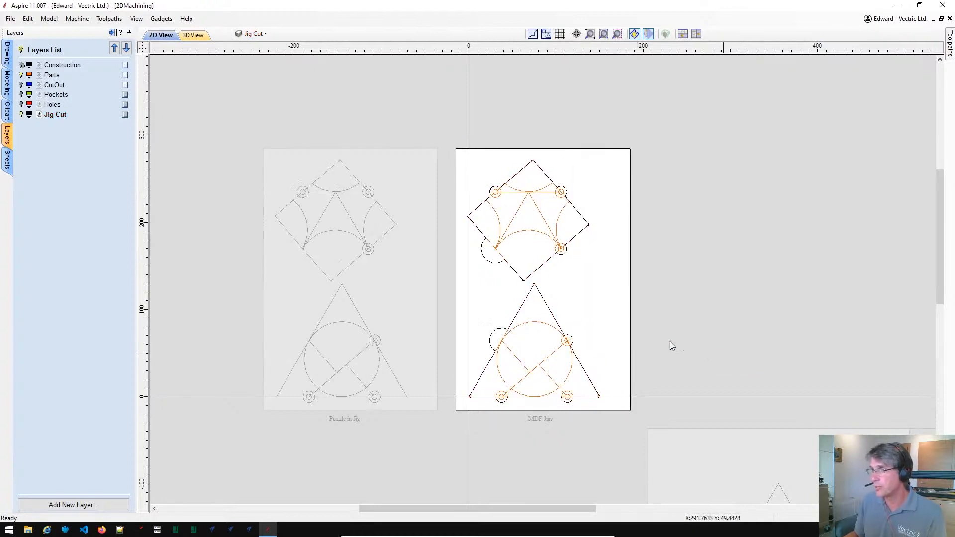
# - Hide the Jig Cut layer and activate the Puzzle in Jig sheet
pyautogui.click(21, 115)
pyautogui.click(408, 312)
pyautogui.scroll(3, 554, 305)
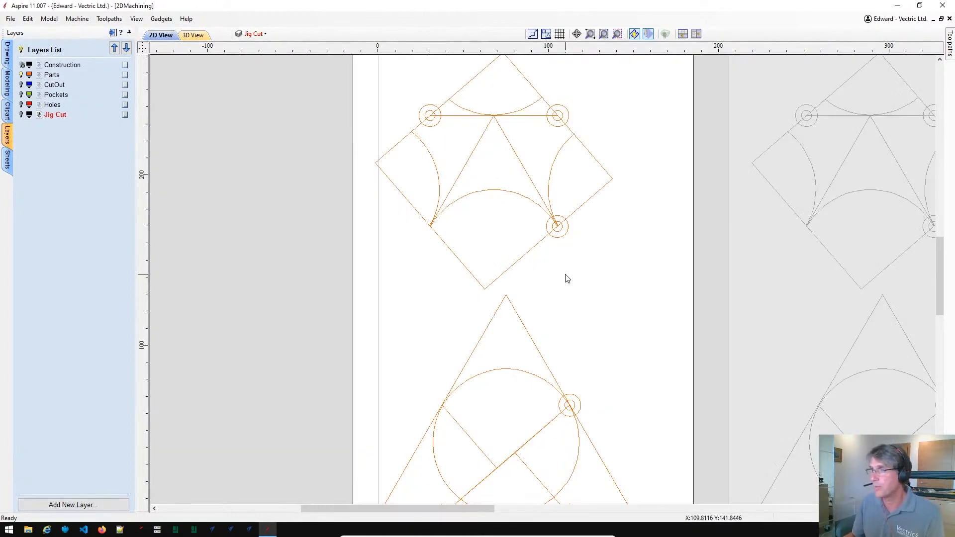
pyautogui.scroll(-1, 567, 278)
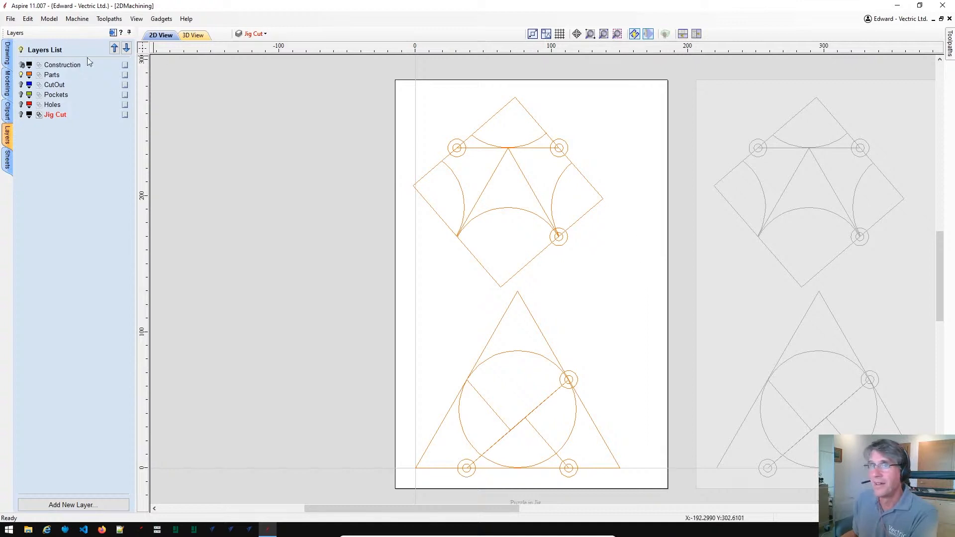
# - Place the Sleepy_Mouse-50431-C relief from the Animals clipart over the square puzzle on the Puzzle in Jig sheet
pyautogui.click(8, 107)
pyautogui.scroll(-2, 74, 407)
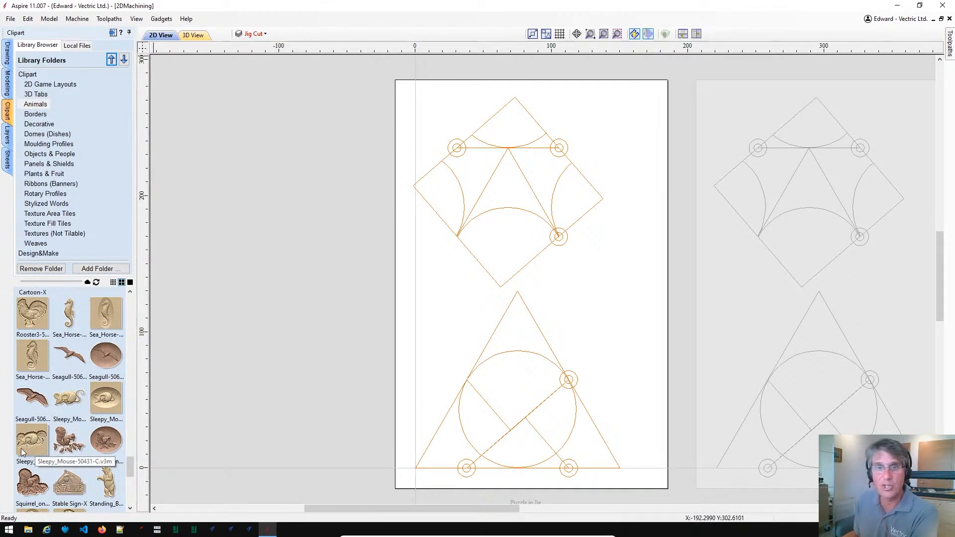
pyautogui.moveTo(26, 446); pyautogui.dragTo(522, 183)
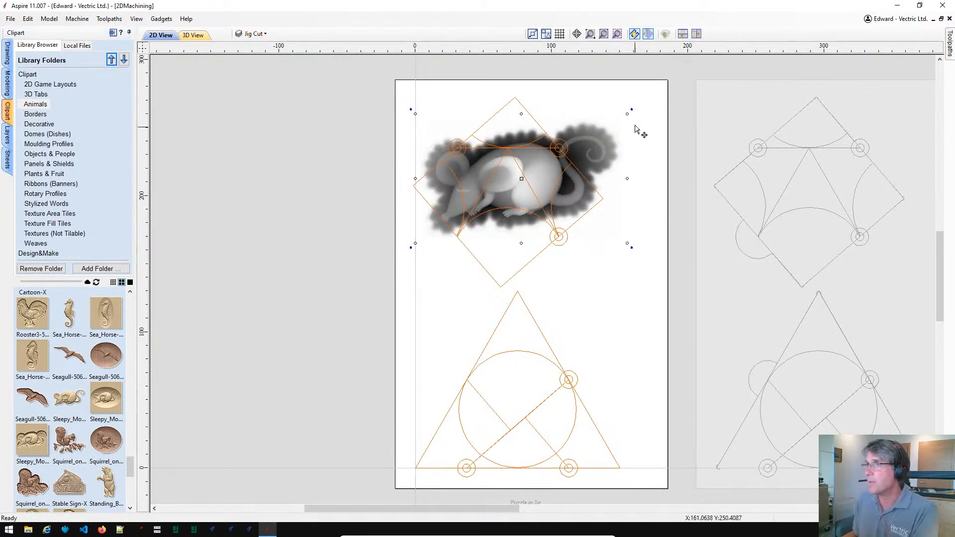
pyautogui.click(629, 119)
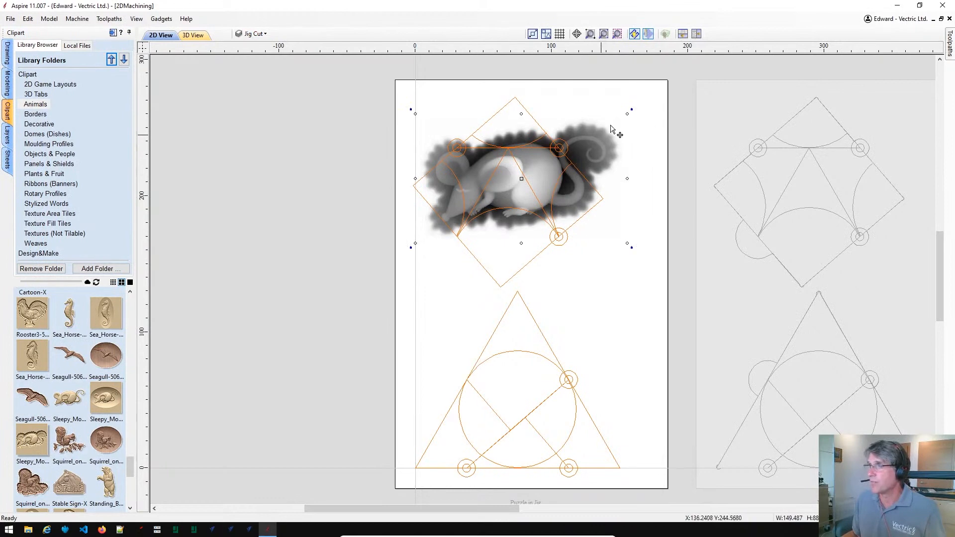
# - Scale the mouse relief down to about 89 mm wide and move it inside the square puzzle outline
pyautogui.moveTo(623, 118); pyautogui.dragTo(548, 163)
pyautogui.moveTo(503, 197); pyautogui.dragTo(532, 171)
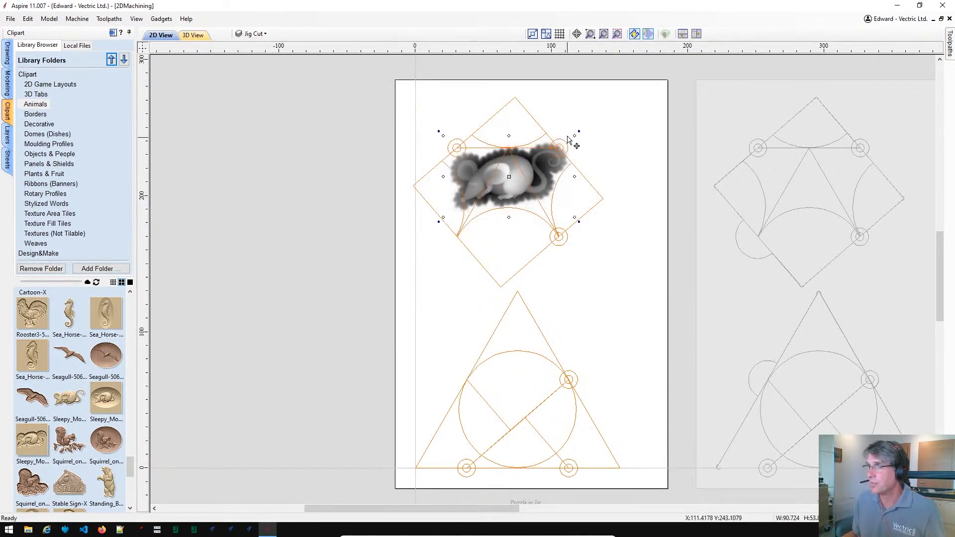
pyautogui.moveTo(573, 137); pyautogui.dragTo(571, 138)
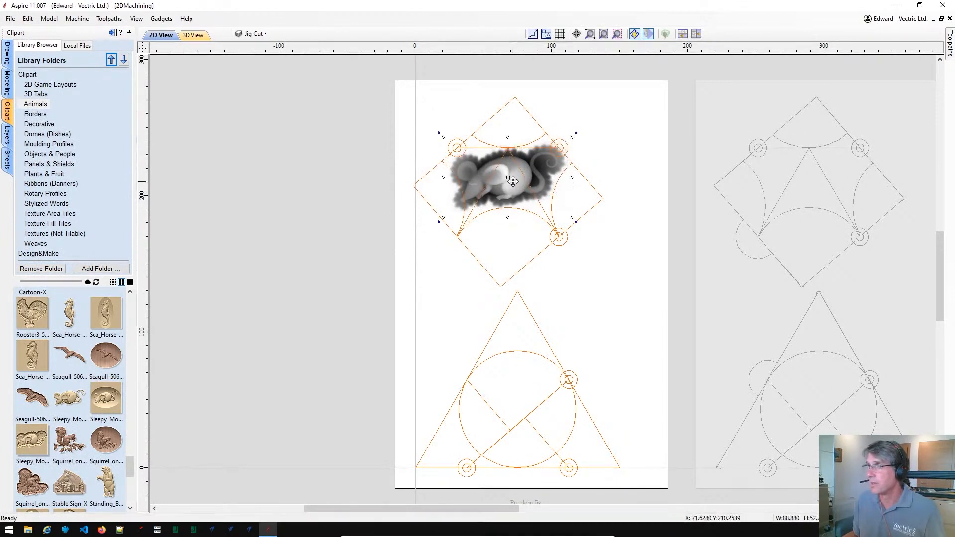
pyautogui.moveTo(518, 192); pyautogui.dragTo(526, 195)
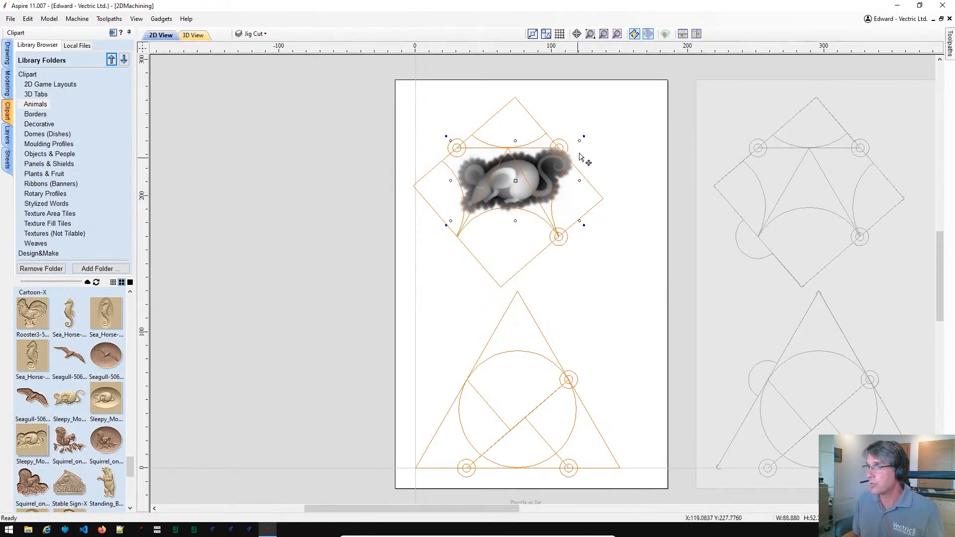
# - Rotate the mouse relief slightly, recentre it over the square's inner pieces and scale it to about 80 mm wide
pyautogui.moveTo(584, 134); pyautogui.dragTo(581, 135)
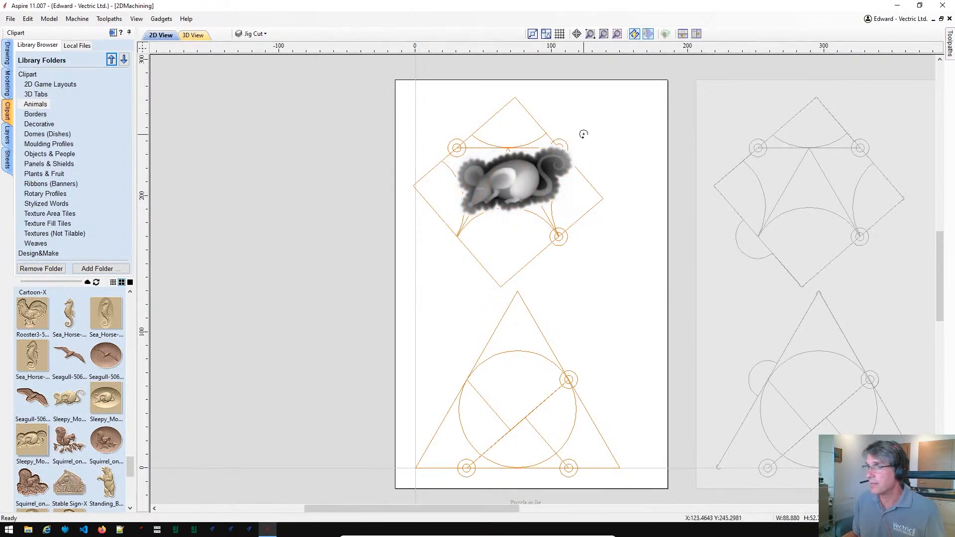
pyautogui.moveTo(518, 182); pyautogui.dragTo(509, 179)
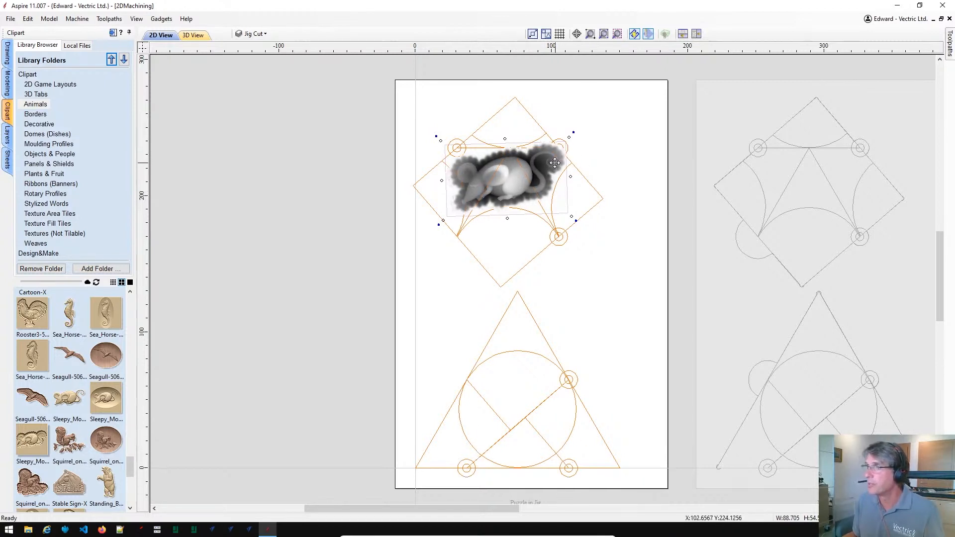
pyautogui.moveTo(553, 164); pyautogui.dragTo(552, 164)
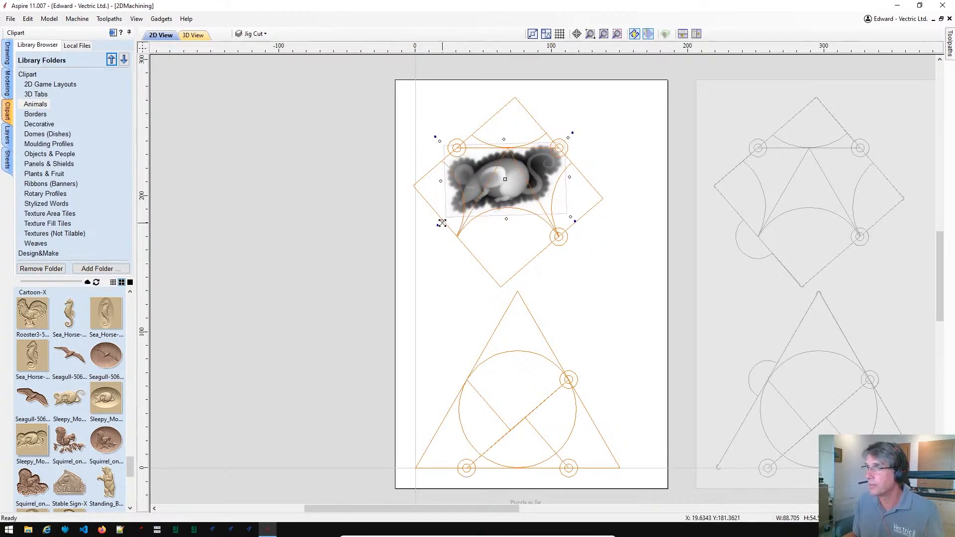
pyautogui.moveTo(442, 223); pyautogui.dragTo(457, 210)
pyautogui.click(599, 330)
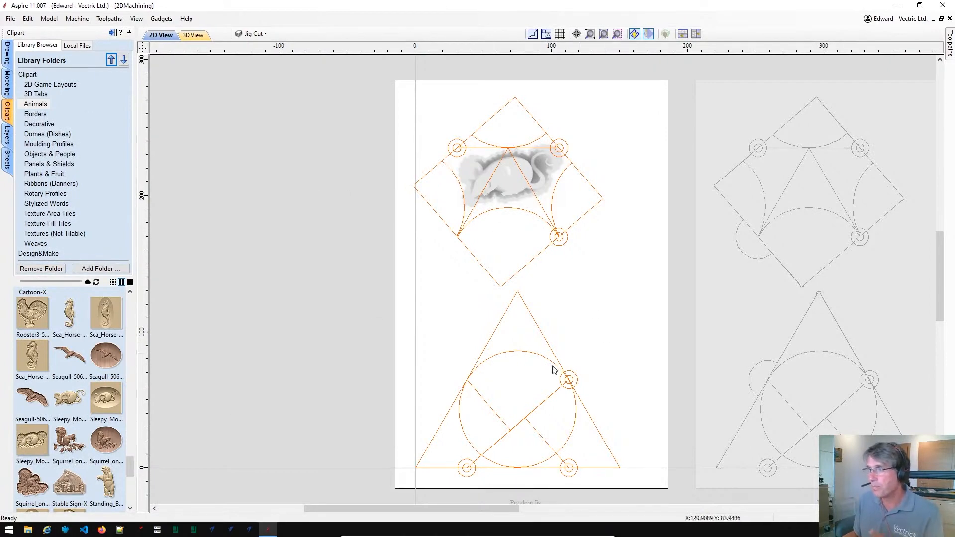
# - Import the 50138_C cat model as a component on the Puzzle in Jig sheet
pyautogui.scroll(-1, 547, 371)
pyautogui.moveTo(588, 420); pyautogui.dragTo(558, 299, button='middle')
pyautogui.scroll(2, 560, 303)
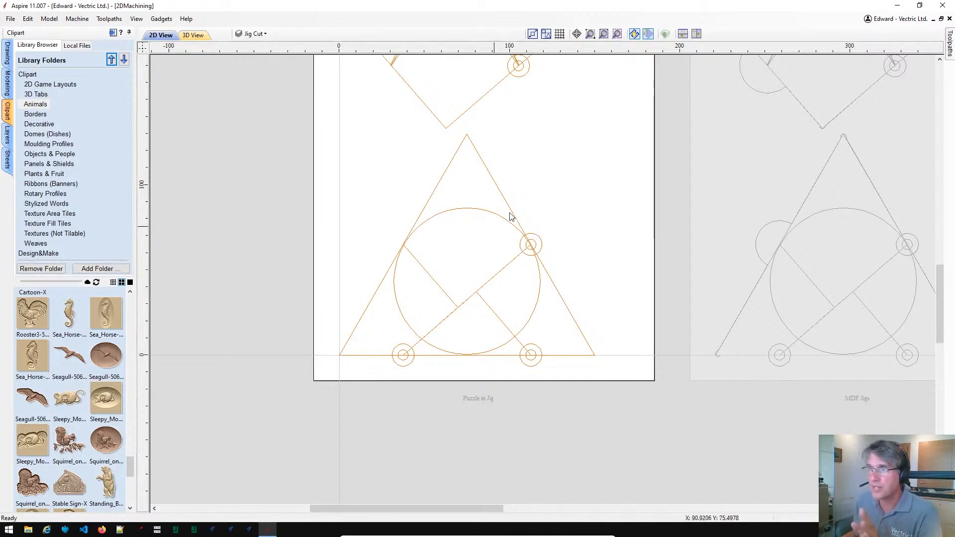
pyautogui.moveTo(637, 215); pyautogui.dragTo(644, 341, button='middle')
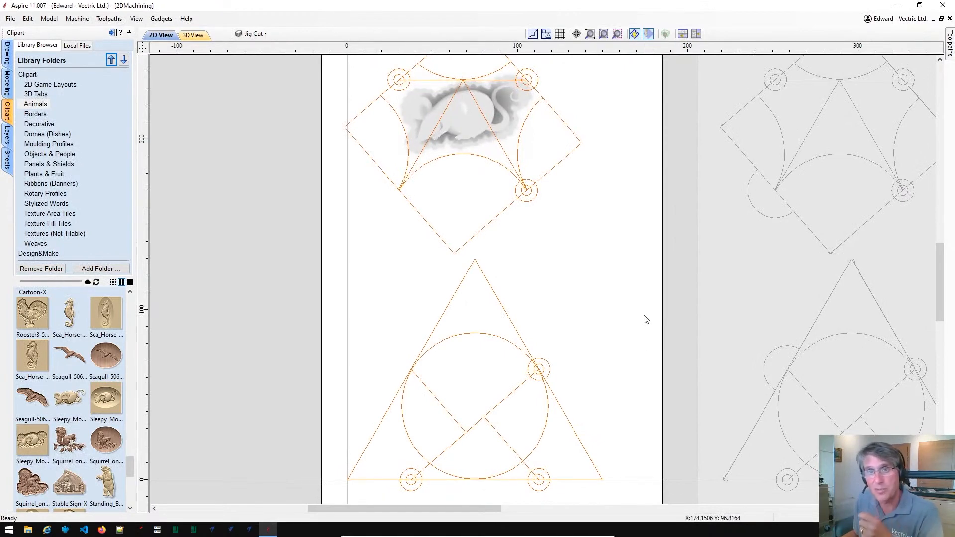
pyautogui.moveTo(645, 319); pyautogui.dragTo(638, 180, button='middle')
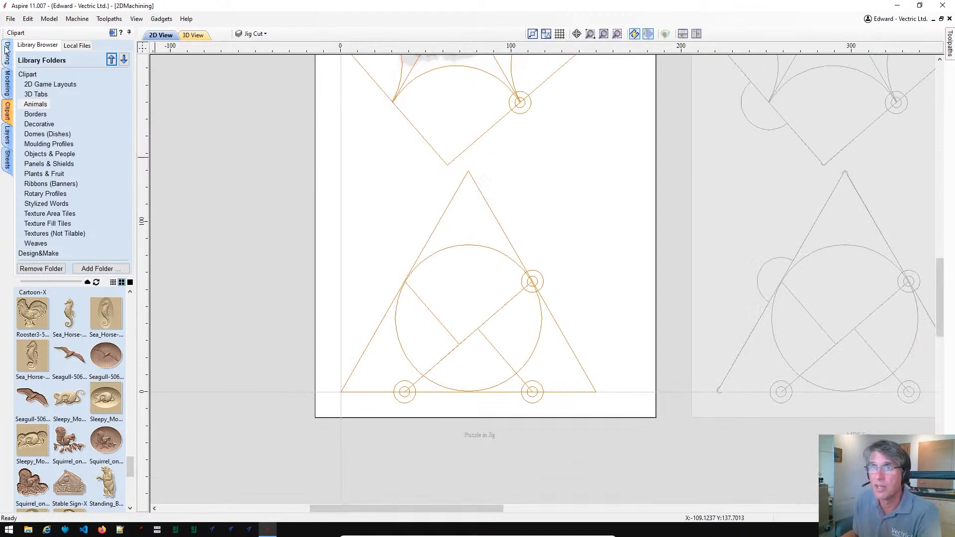
pyautogui.click(8, 83)
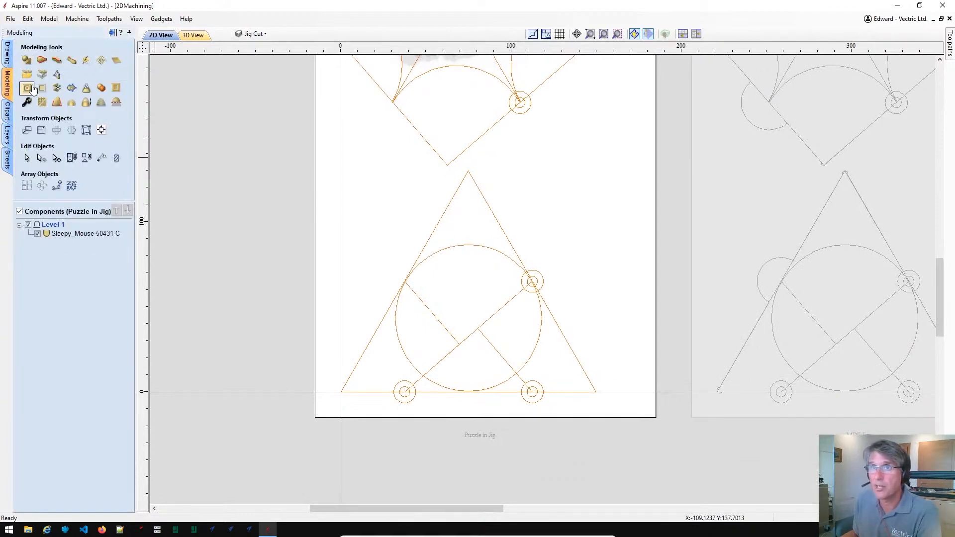
pyautogui.click(41, 74)
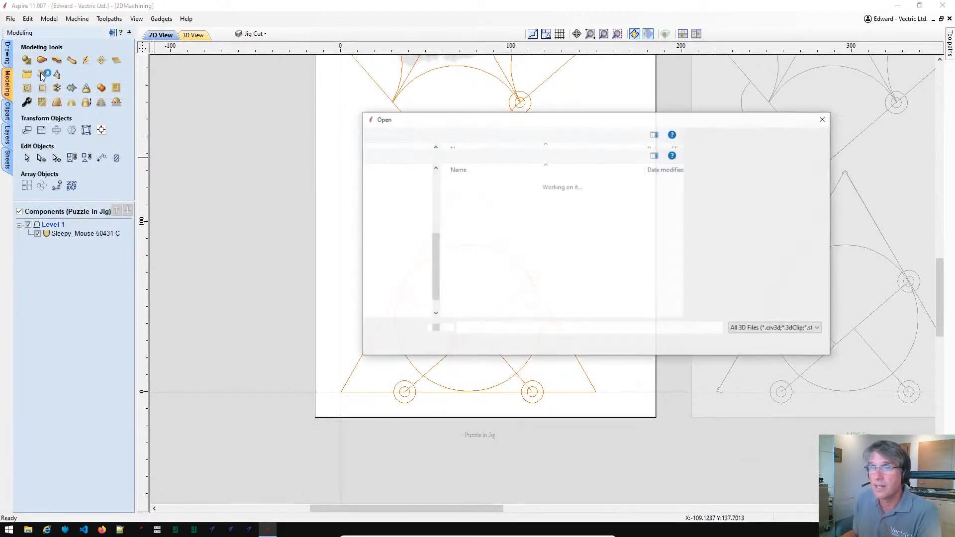
pyautogui.click(473, 205)
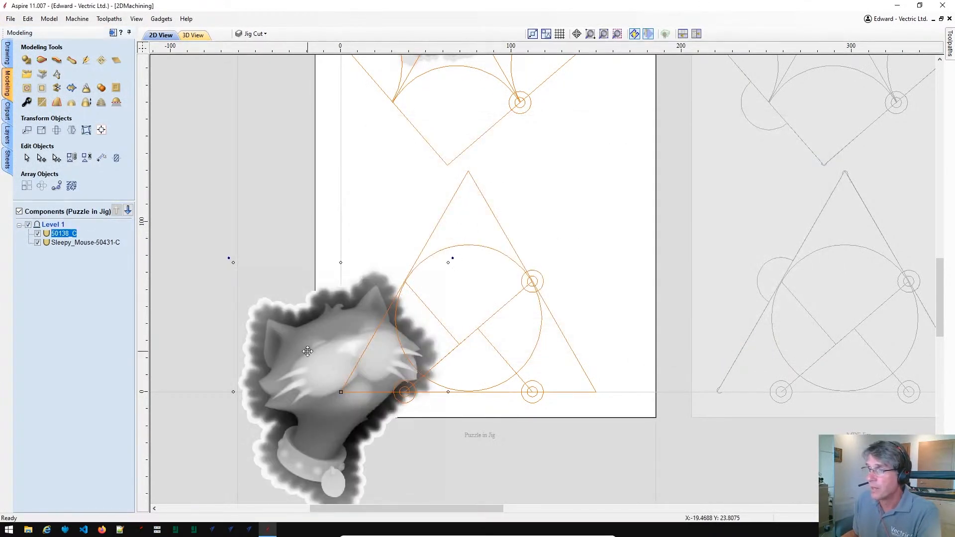
# - Scale the cat relief to about 75 mm wide and fit it inside the circle of the triangle puzzle
pyautogui.moveTo(308, 351); pyautogui.dragTo(460, 271)
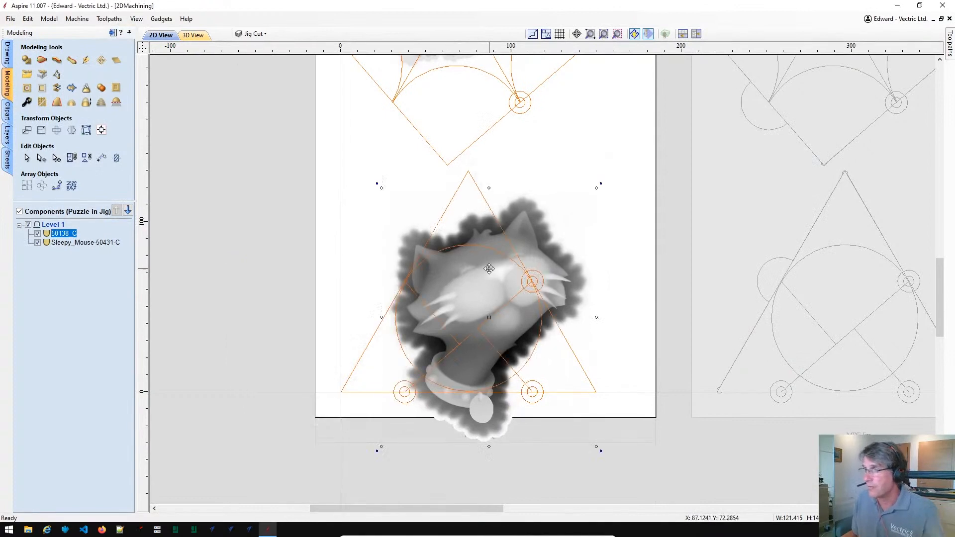
pyautogui.scroll(-2, 489, 270)
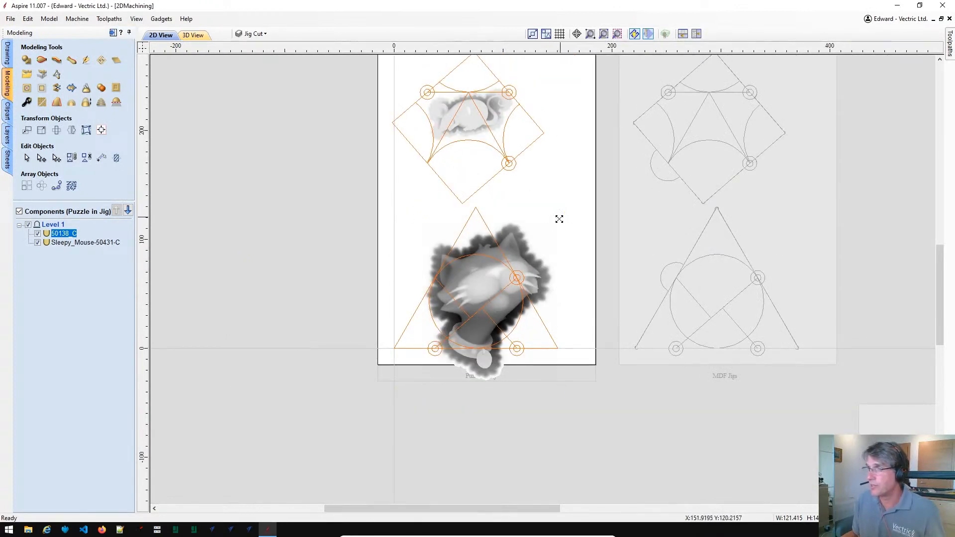
pyautogui.moveTo(560, 217); pyautogui.dragTo(509, 278)
pyautogui.moveTo(468, 327); pyautogui.dragTo(486, 301)
pyautogui.scroll(3, 486, 300)
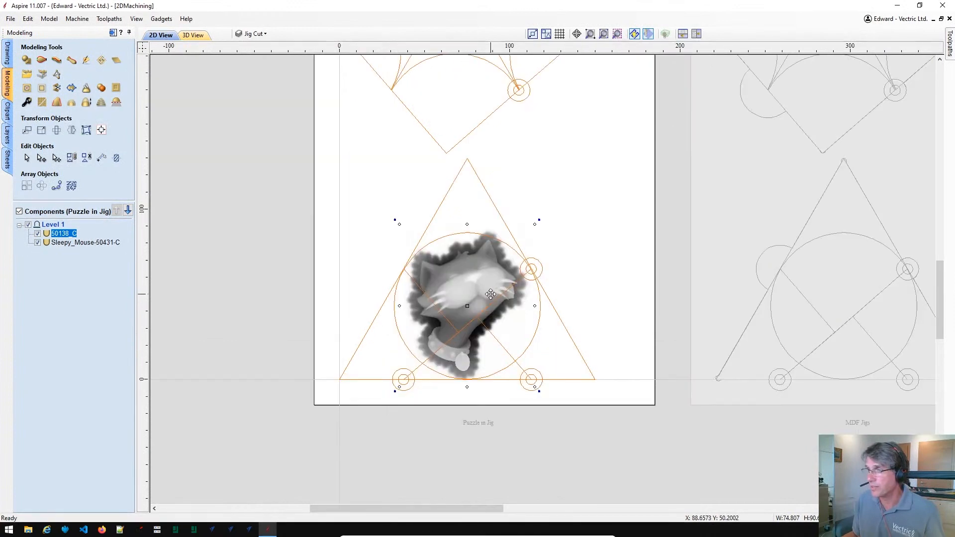
pyautogui.scroll(1, 492, 278)
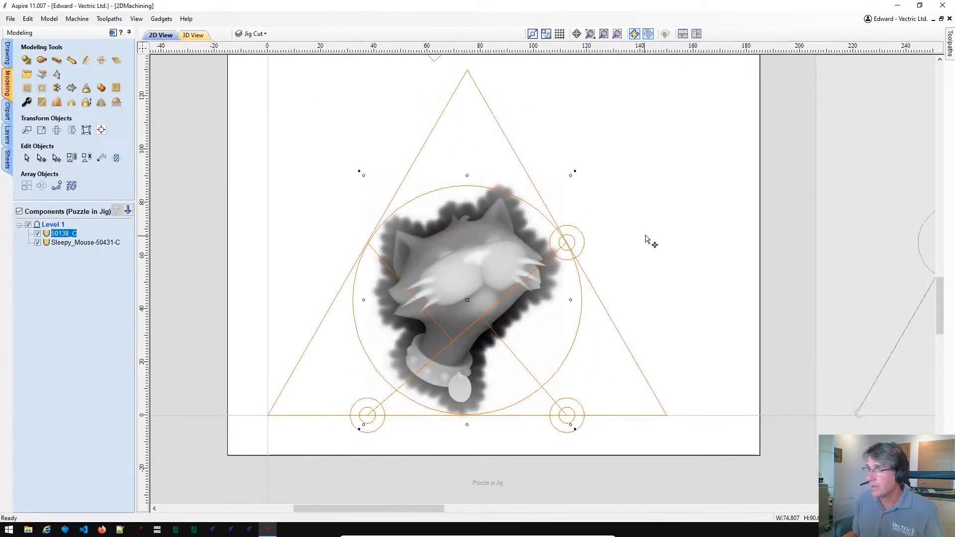
pyautogui.click(582, 301)
pyautogui.scroll(-1, 503, 244)
pyautogui.click(490, 261)
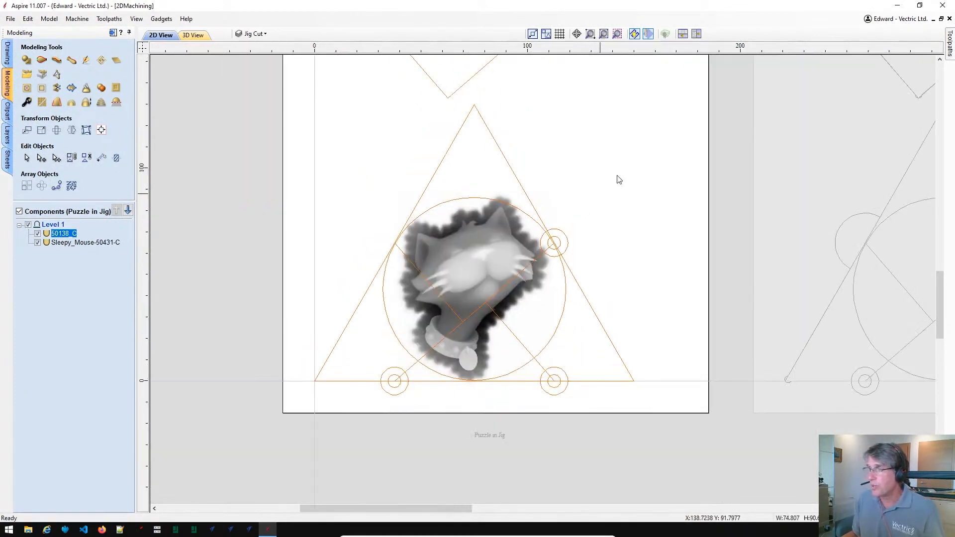
# - Hide the Sleepy_Mouse-50431-C component and select the 50138_C cat component
pyautogui.scroll(-1, 599, 199)
pyautogui.moveTo(652, 182); pyautogui.dragTo(473, 295, button='middle')
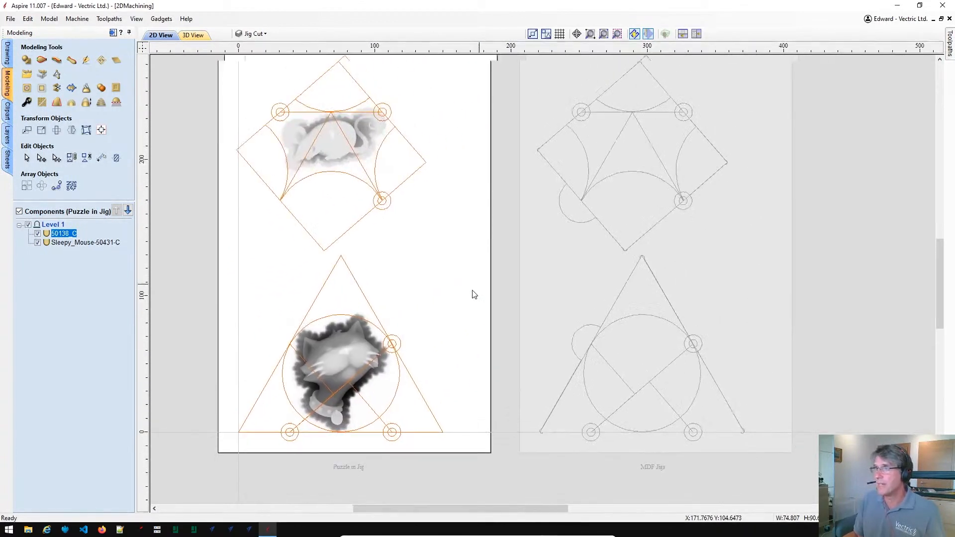
pyautogui.click(328, 145)
pyautogui.click(38, 242)
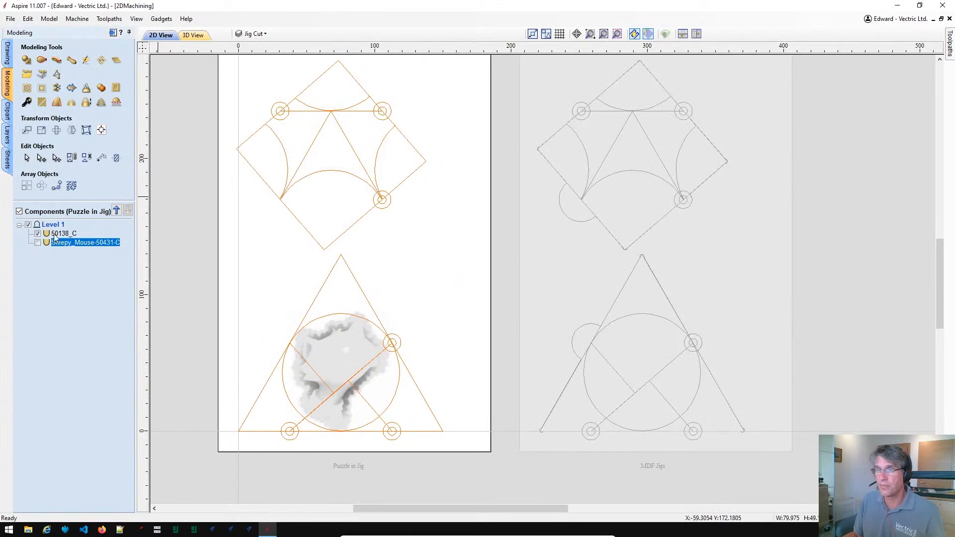
pyautogui.click(55, 234)
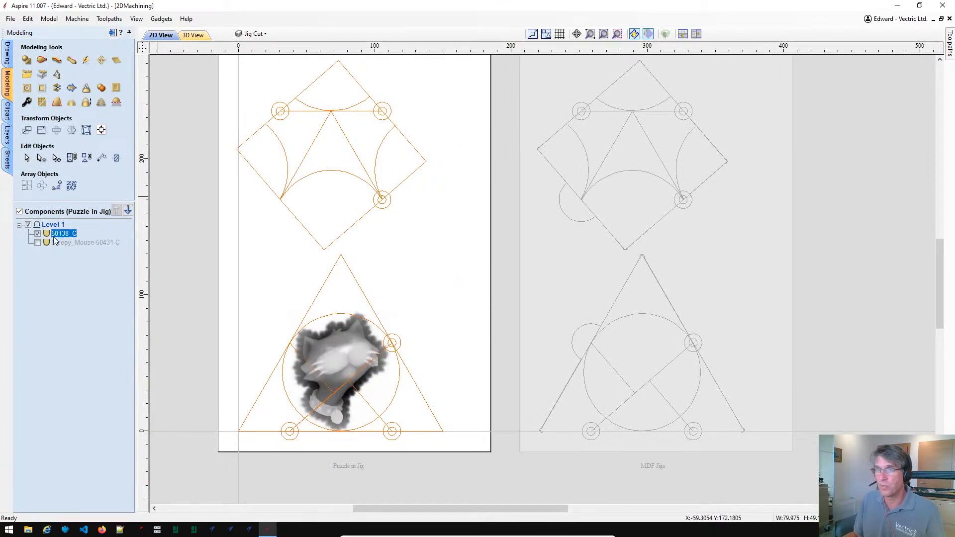
# - Calculate the Cat(Triangle) finish machining toolpath with the 1/8" ball nose, model boundary, 3.0 mm boundary offset and Offset strategy with climb cutting
pyautogui.click(950, 48)
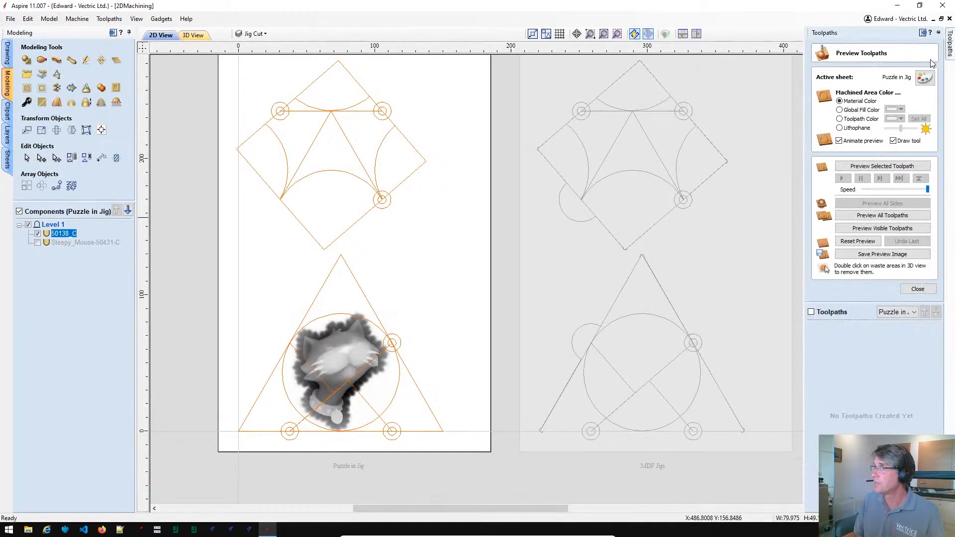
pyautogui.click(917, 289)
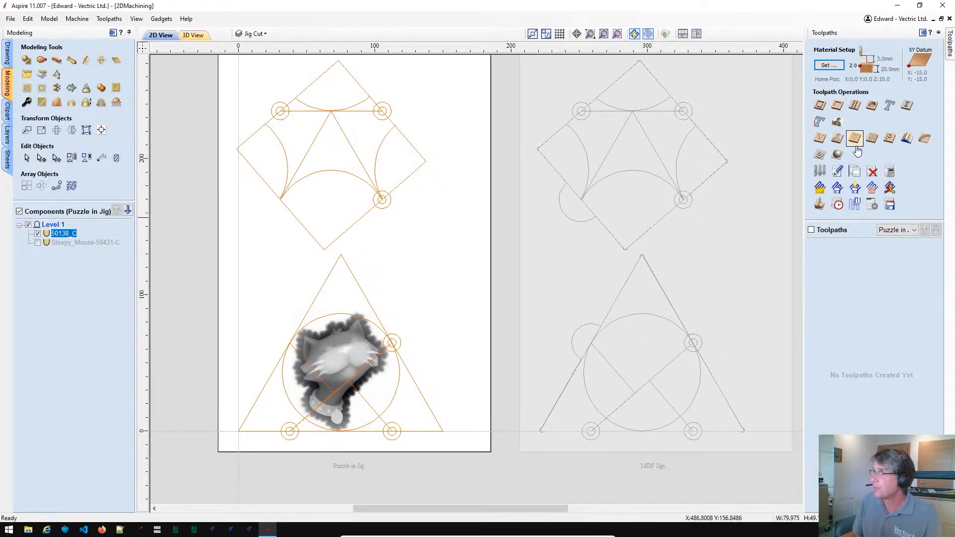
pyautogui.click(837, 154)
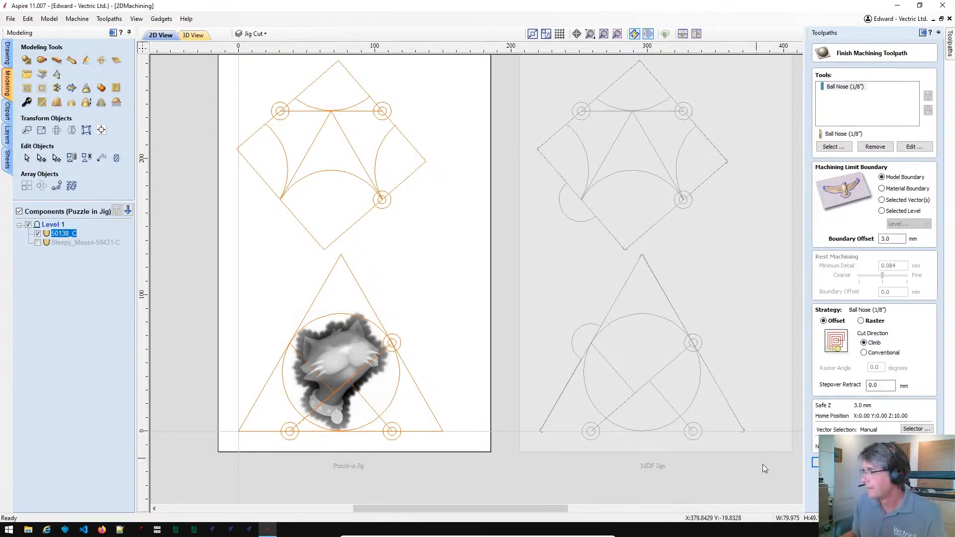
pyautogui.click(833, 462)
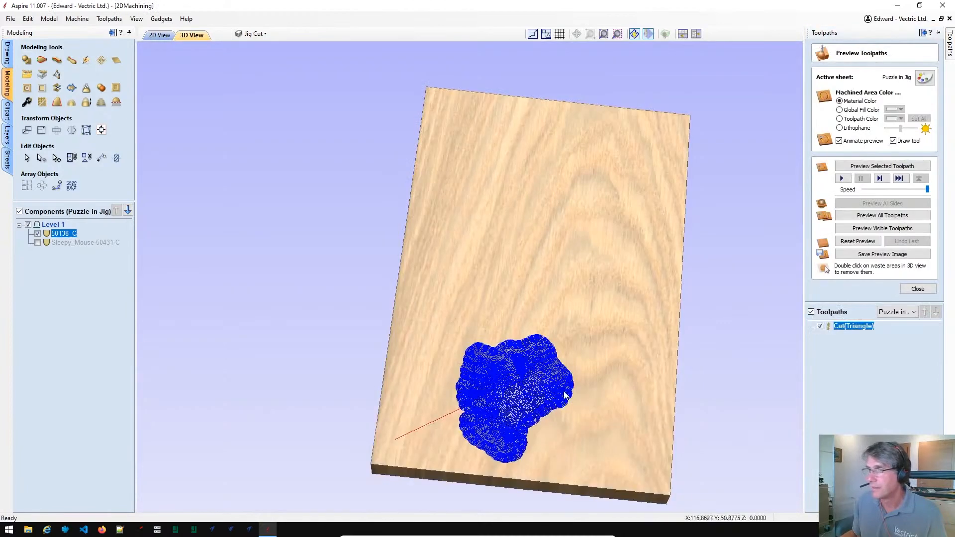
# - Preview the Cat(Triangle) toolpath being cut in the oak block and inspect the carved cat
pyautogui.click(842, 178)
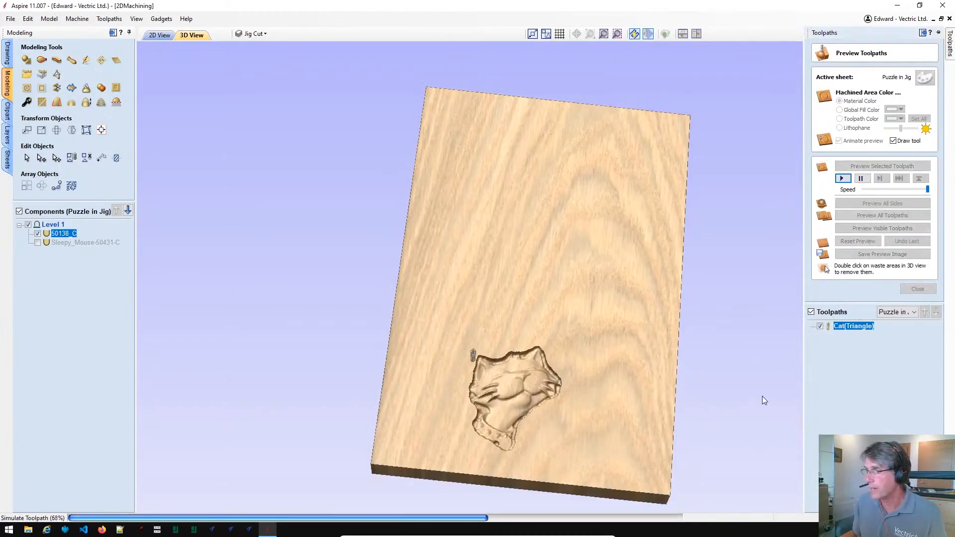
pyautogui.moveTo(403, 448); pyautogui.dragTo(400, 460)
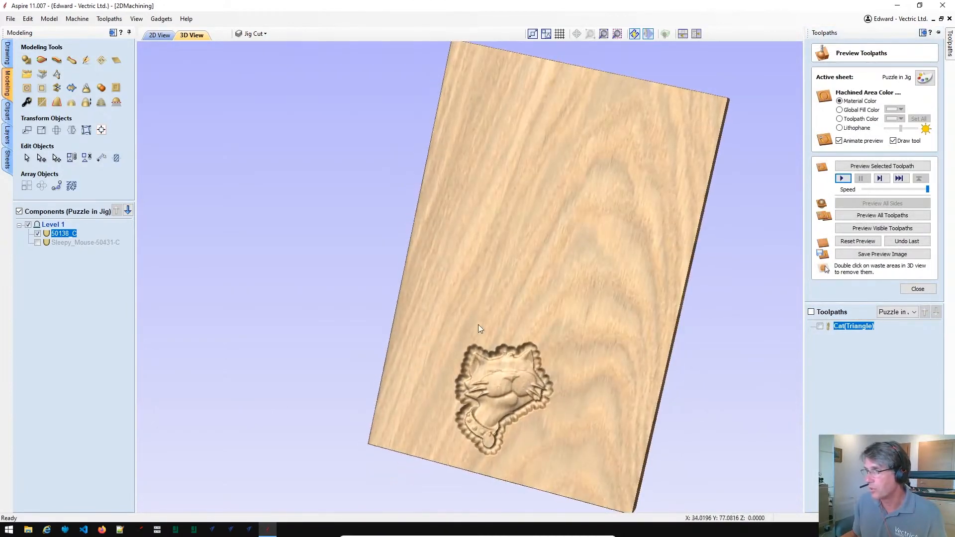
pyautogui.click(950, 36)
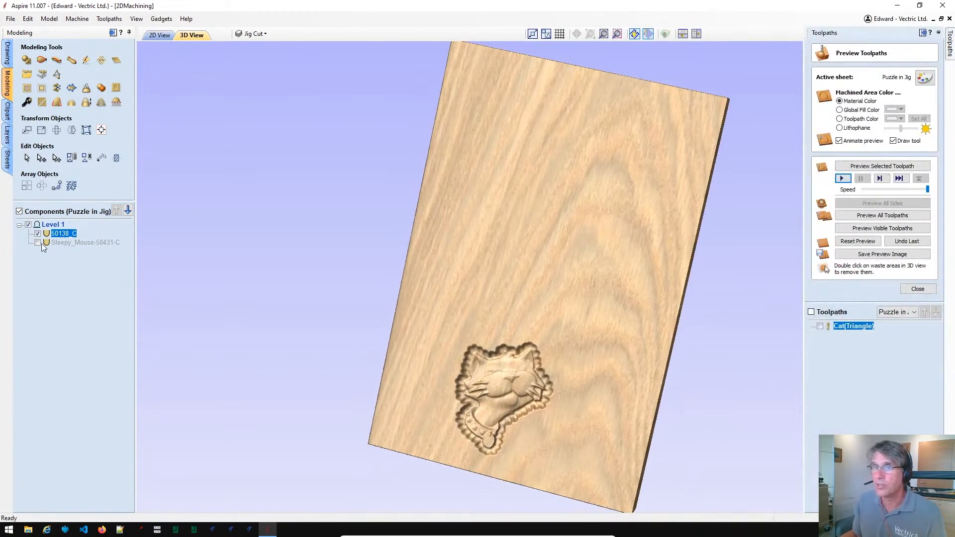
# - Show the mouse component, hide the cat component and return to the 2D view
pyautogui.click(37, 243)
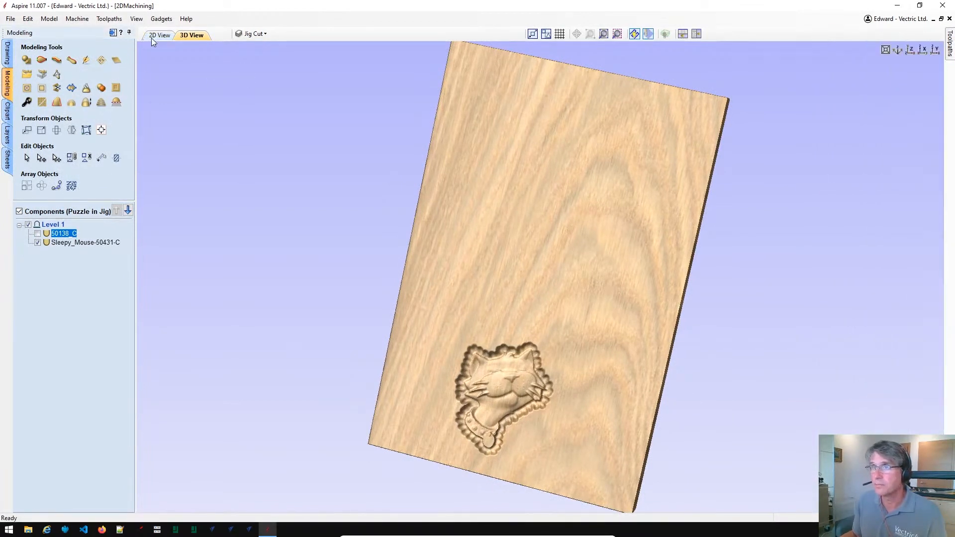
pyautogui.click(151, 38)
pyautogui.click(191, 34)
pyautogui.click(160, 36)
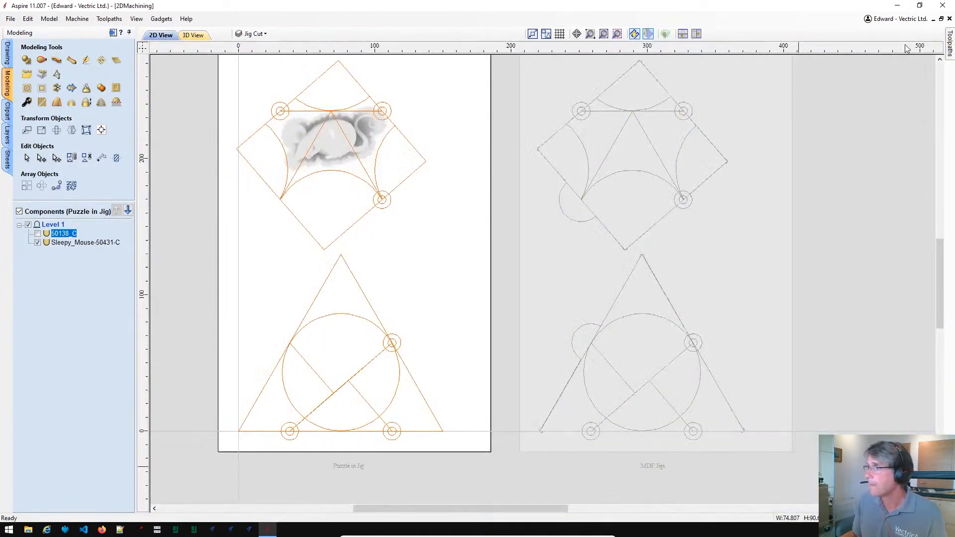
# - Duplicate the Cat(Triangle) toolpath and recalculate the copy as Mouse(Square) for the visible mouse, keeping the same finish machining settings
pyautogui.click(950, 42)
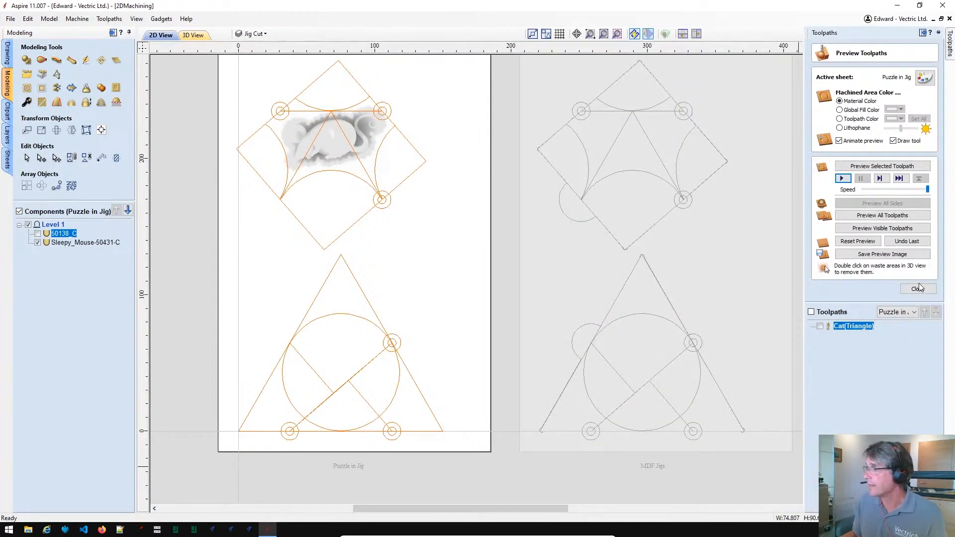
pyautogui.rightClick(861, 326)
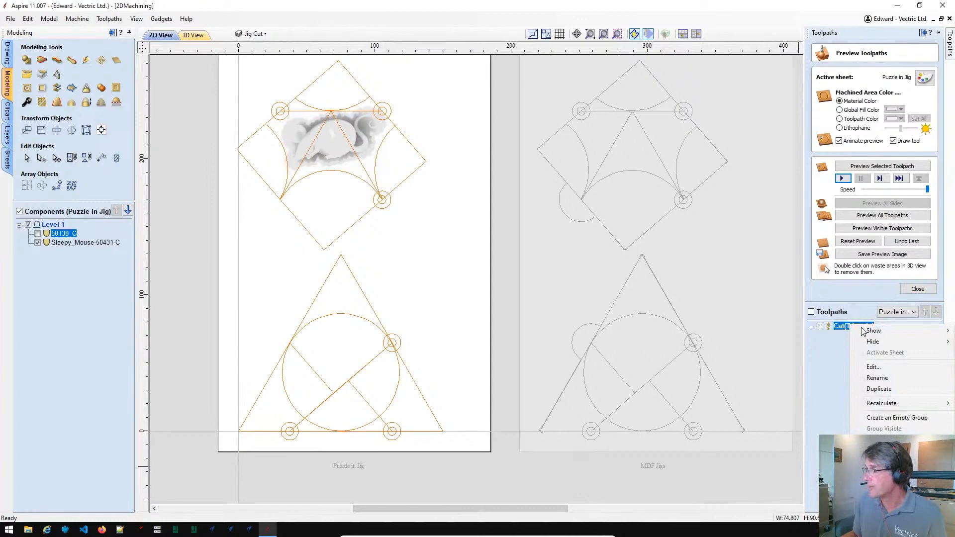
pyautogui.click(874, 389)
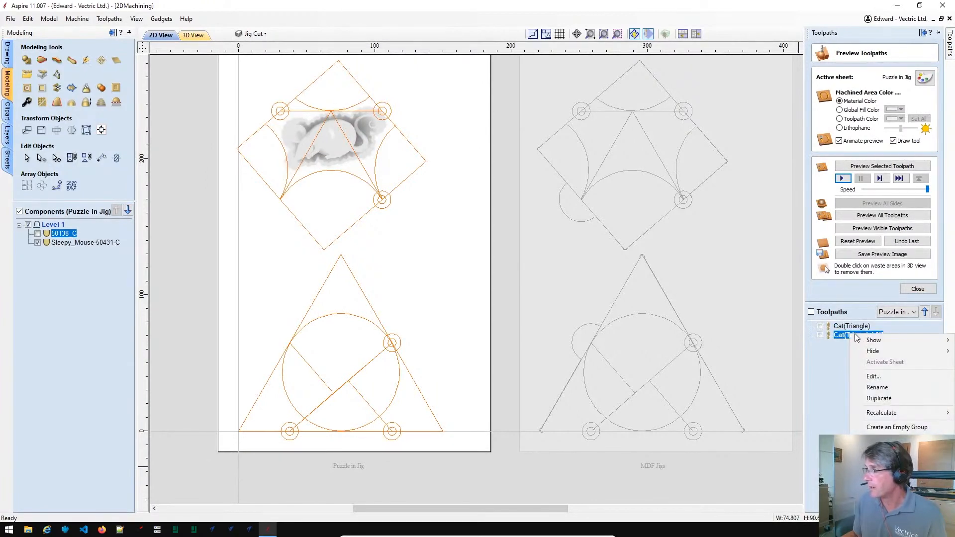
pyautogui.doubleClick(849, 335)
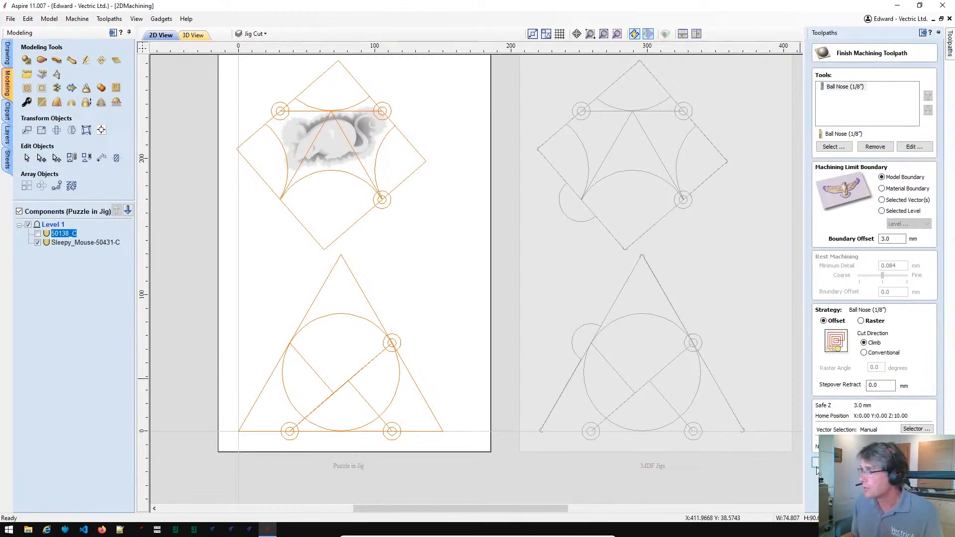
pyautogui.click(841, 463)
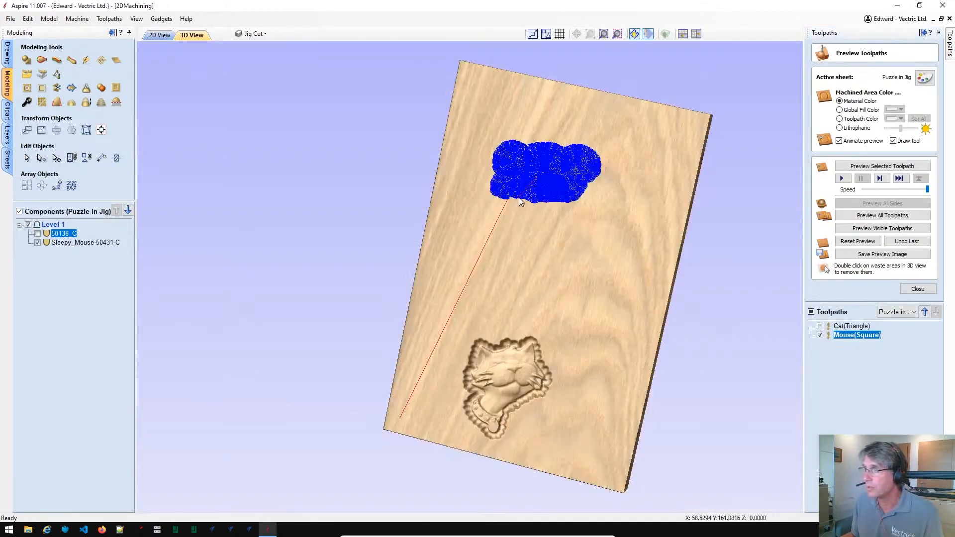
# - Preview the Mouse(Square) toolpath being cut in the oak block and inspect the carved mouse beside the cat
pyautogui.click(950, 45)
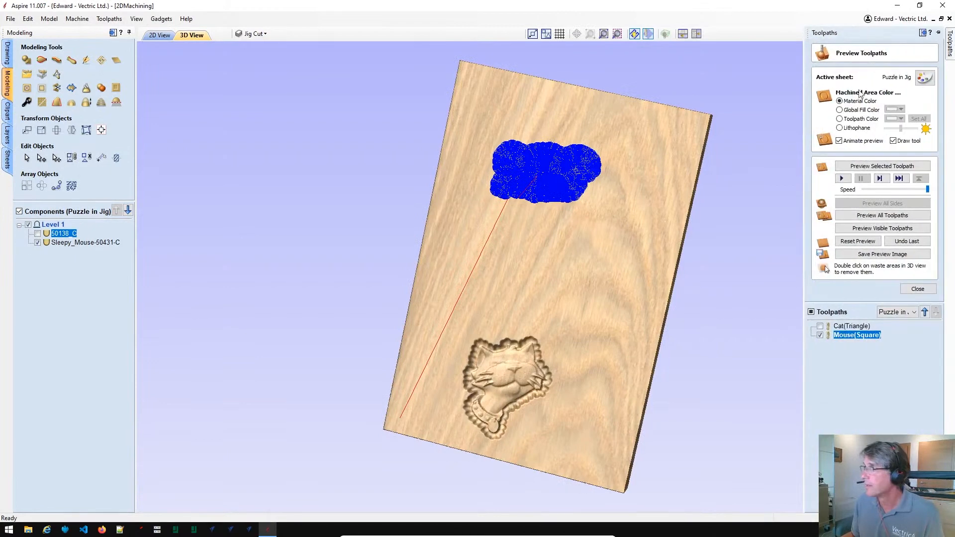
pyautogui.click(841, 178)
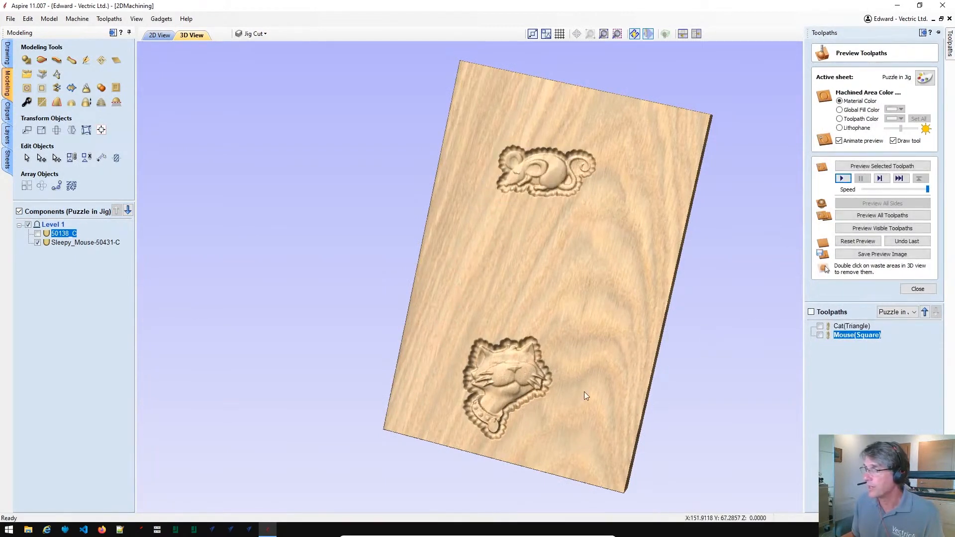
pyautogui.moveTo(648, 214); pyautogui.dragTo(655, 188)
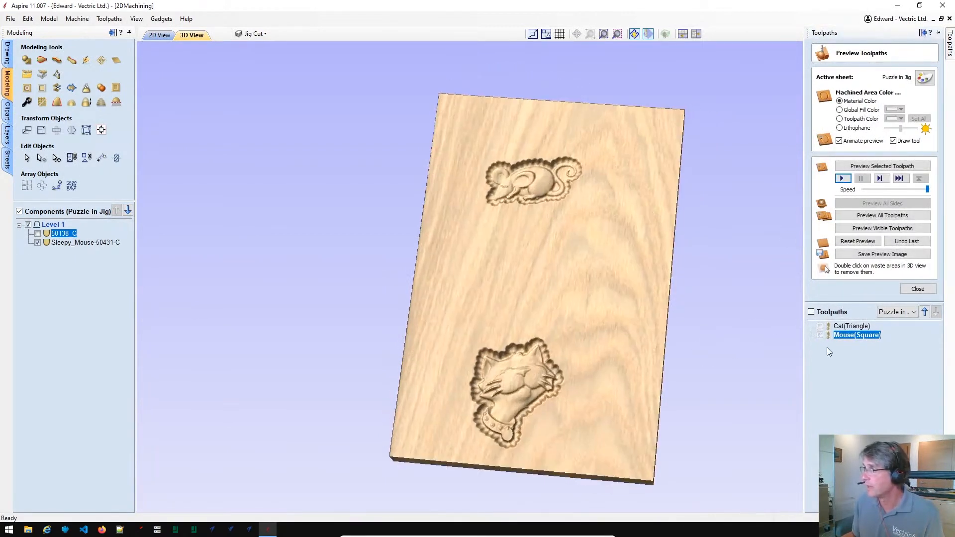
# - Show both the Cat(Triangle) and Mouse(Square) toolpaths on the block and inspect their tool paths from several angles
pyautogui.click(821, 327)
pyautogui.click(820, 335)
pyautogui.moveTo(507, 352); pyautogui.dragTo(463, 319)
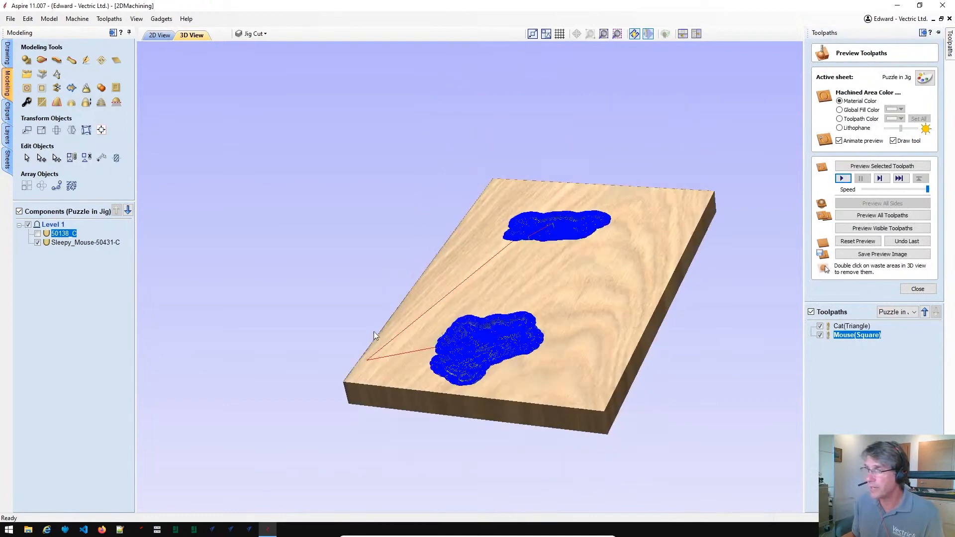
pyautogui.moveTo(374, 362); pyautogui.dragTo(365, 340)
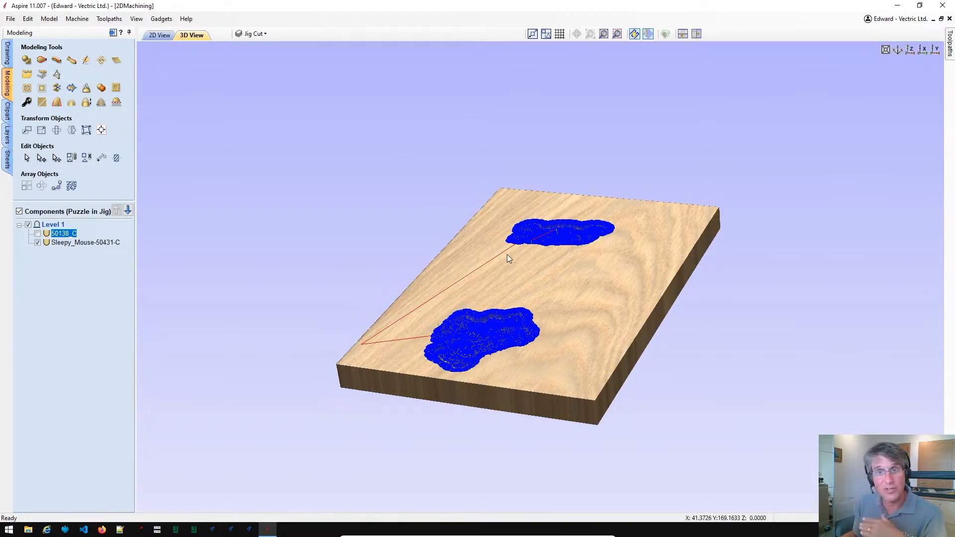
pyautogui.moveTo(526, 260); pyautogui.dragTo(550, 279)
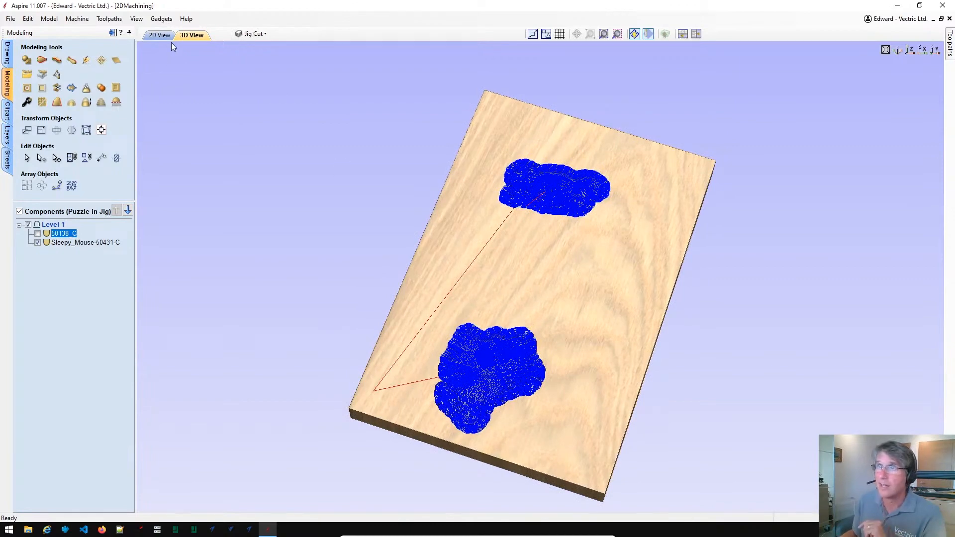
# - Return to the 2D view and examine the layout of the jig, Oak 20mm and Design sheets
pyautogui.click(160, 35)
pyautogui.scroll(-8, 454, 272)
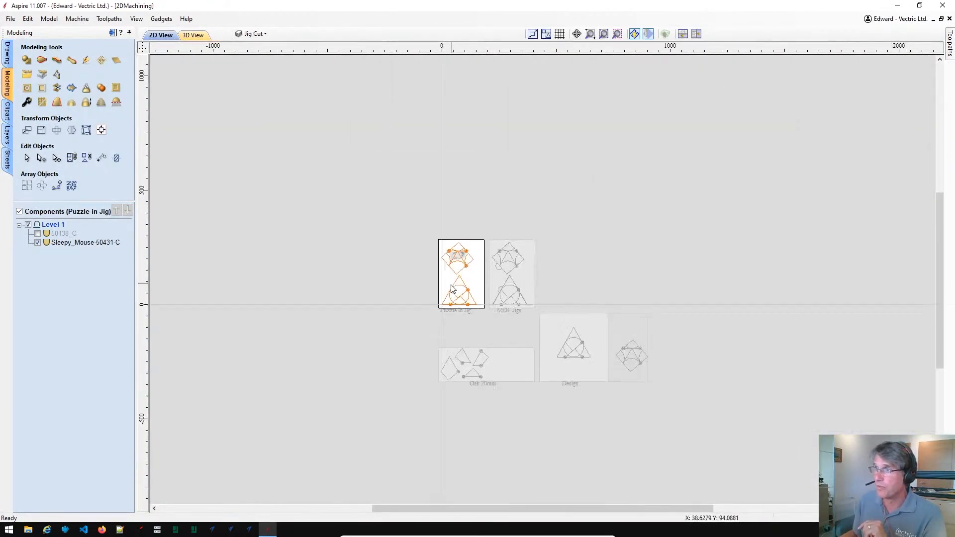
pyautogui.moveTo(601, 270); pyautogui.dragTo(522, 201, button='middle')
pyautogui.scroll(4, 519, 266)
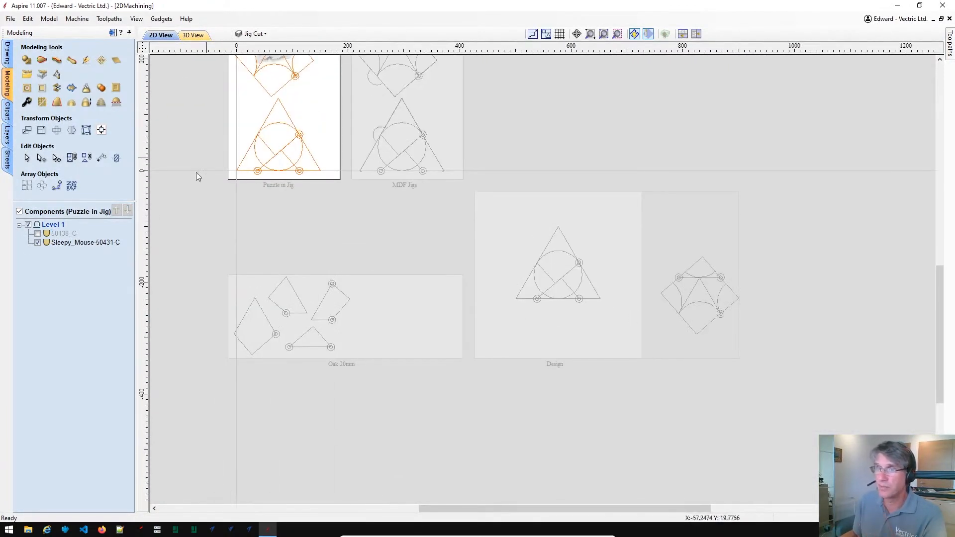